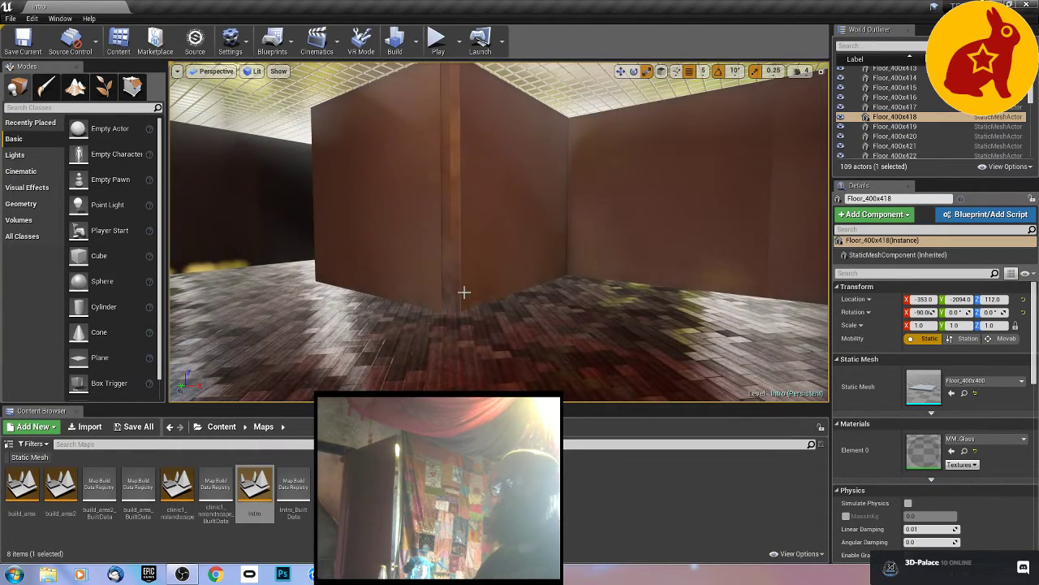
# Step: Open the Meshes folder of LampCollection01 within the CLINIC_ASSETS content
pyautogui.moveTo(508, 332); pyautogui.dragTo(739, 349)
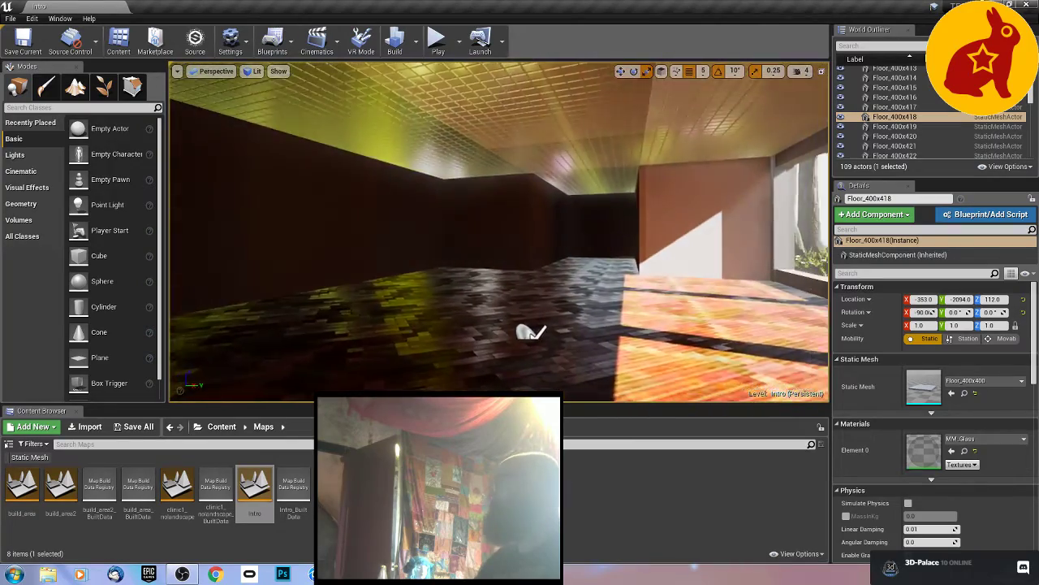
pyautogui.moveTo(508, 332); pyautogui.dragTo(568, 351, button='right')
pyautogui.press('w')
pyautogui.click(221, 427)
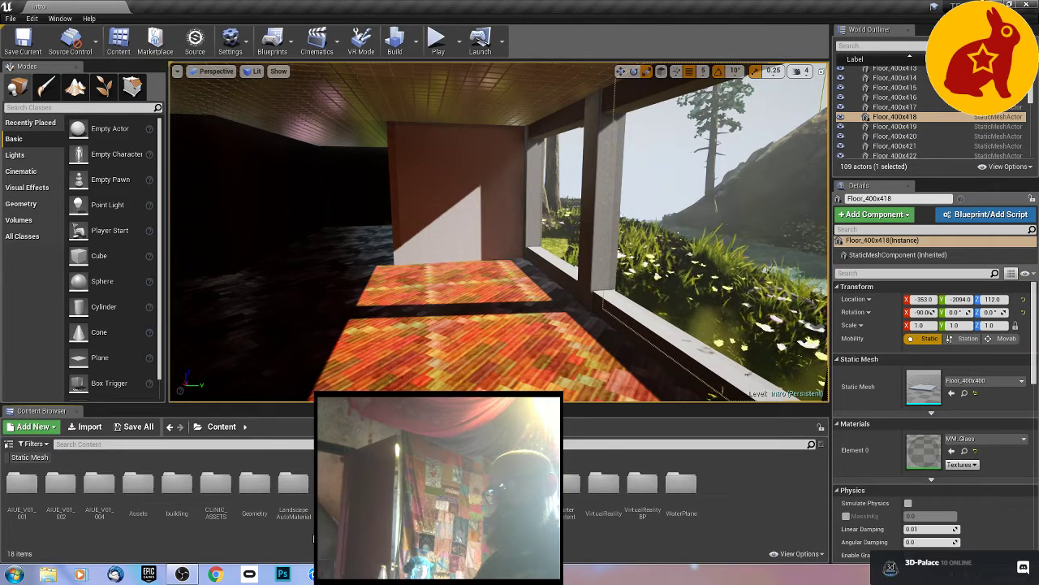
pyautogui.doubleClick(213, 486)
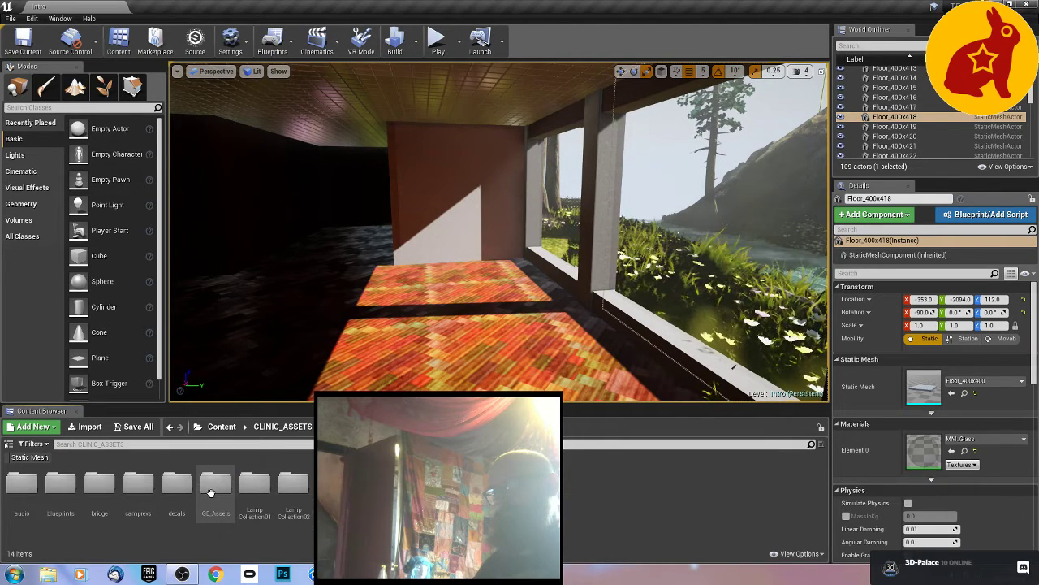
pyautogui.doubleClick(293, 485)
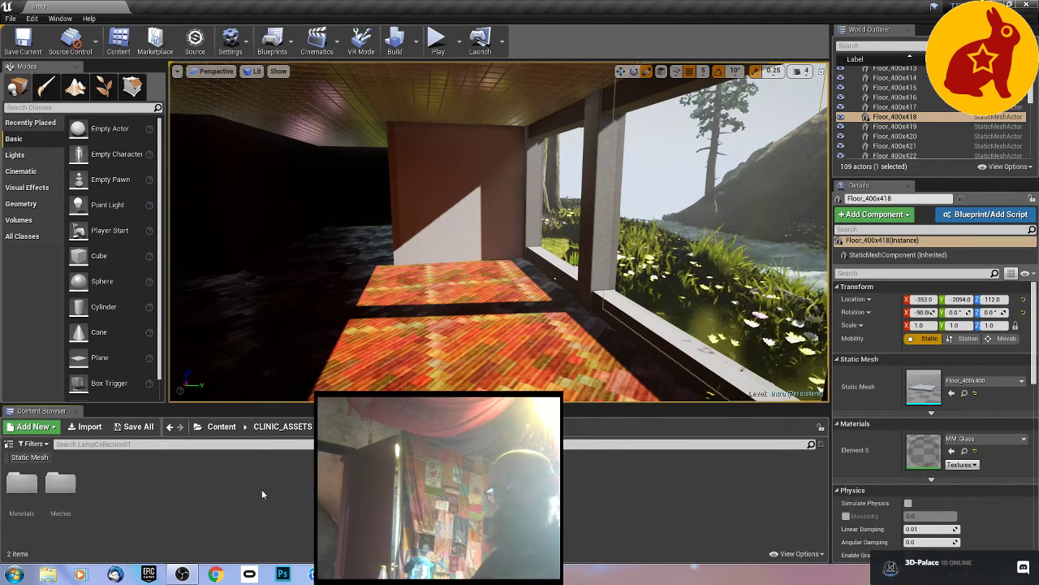
pyautogui.doubleClick(55, 483)
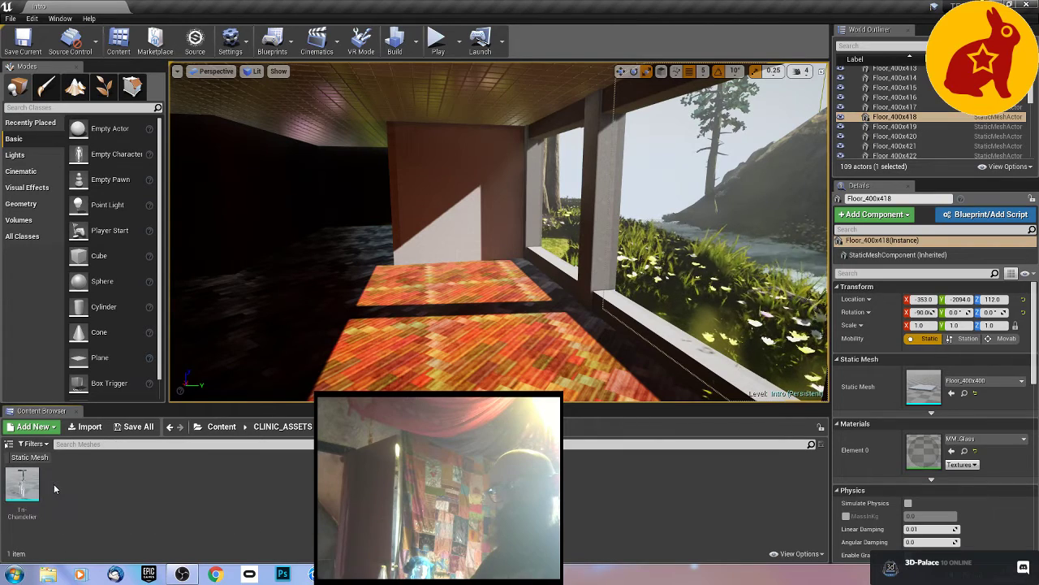
pyautogui.hotkey('alt', 'Left')
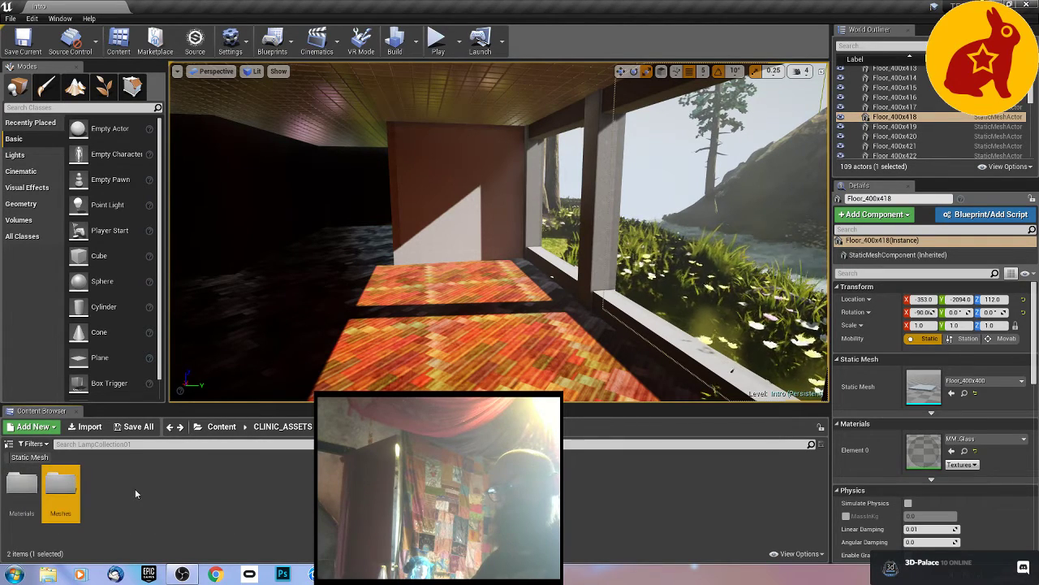
pyautogui.doubleClick(62, 488)
# Step: Place the Tri-Chandelier mesh on the room's ceiling at about X -185, Y -2640, Z 490
pyautogui.moveTo(169, 404); pyautogui.dragTo(248, 346, button='right')
pyautogui.click(23, 485)
pyautogui.moveTo(23, 488); pyautogui.dragTo(256, 146)
pyautogui.moveTo(259, 146); pyautogui.dragTo(170, 186, button='right')
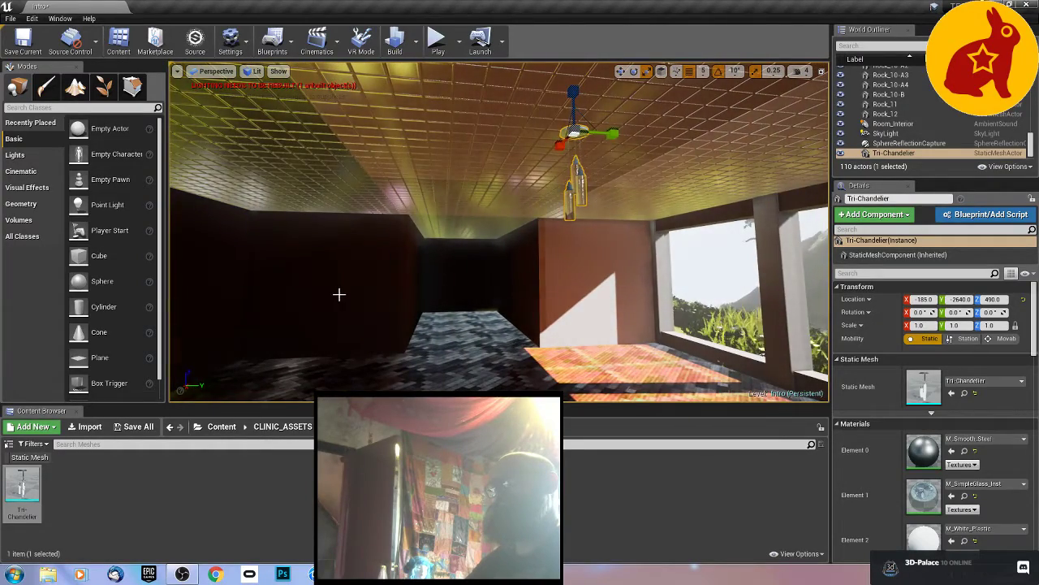
# Step: Replace the Coloredtiles_Mint_Green material on all the ceiling tiles with WallPaint_grey from the MATS folder
pyautogui.click(451, 199)
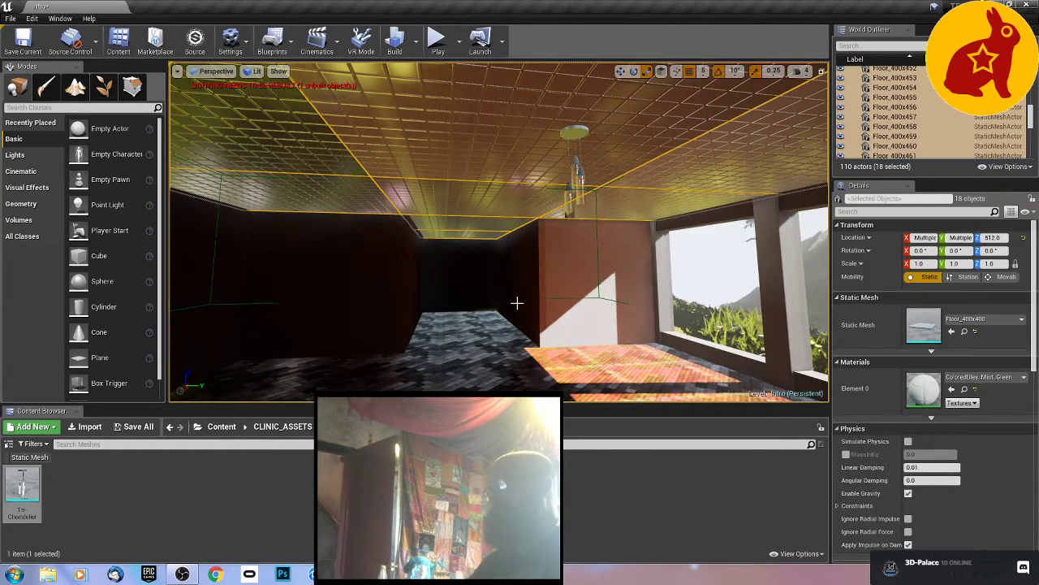
pyautogui.click(964, 389)
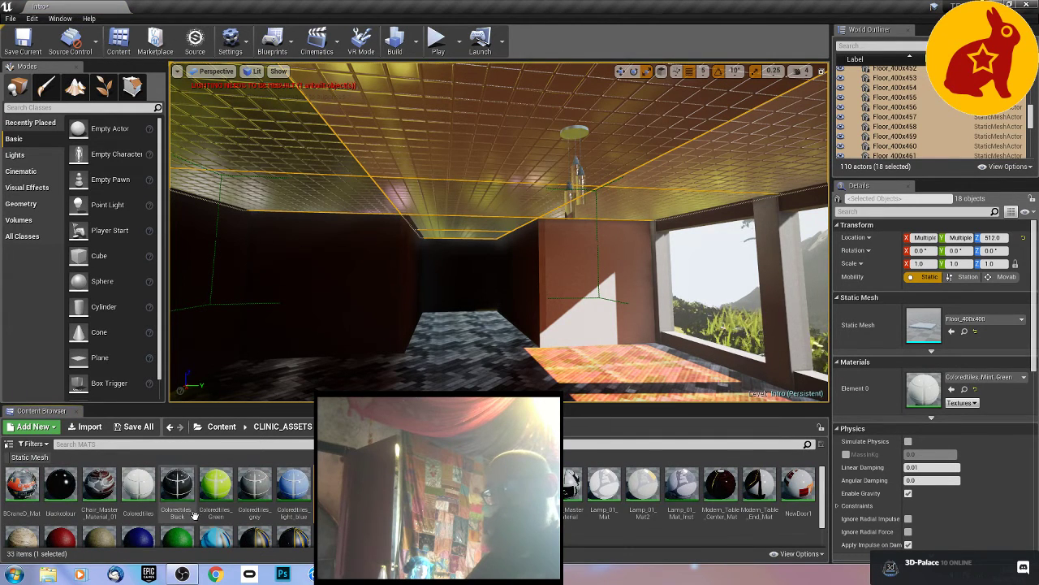
pyautogui.scroll(-1, 203, 499)
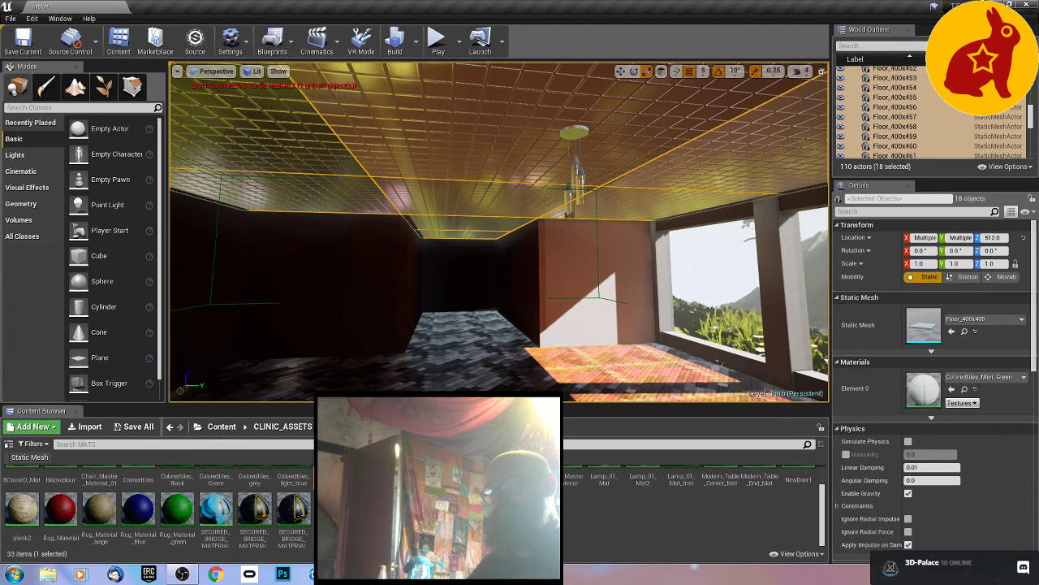
pyautogui.moveTo(487, 508); pyautogui.dragTo(432, 149)
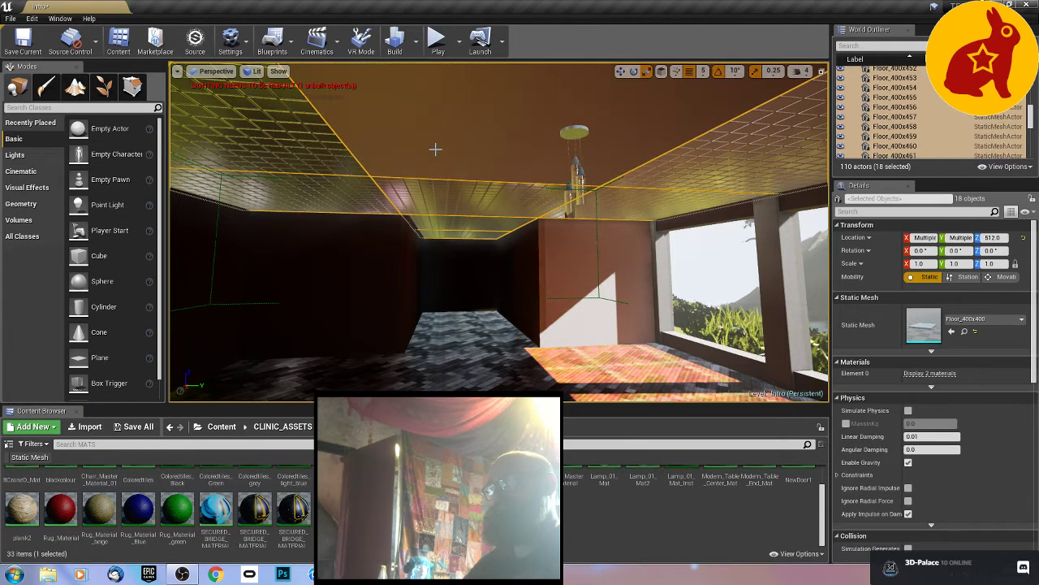
pyautogui.moveTo(450, 508); pyautogui.dragTo(926, 374)
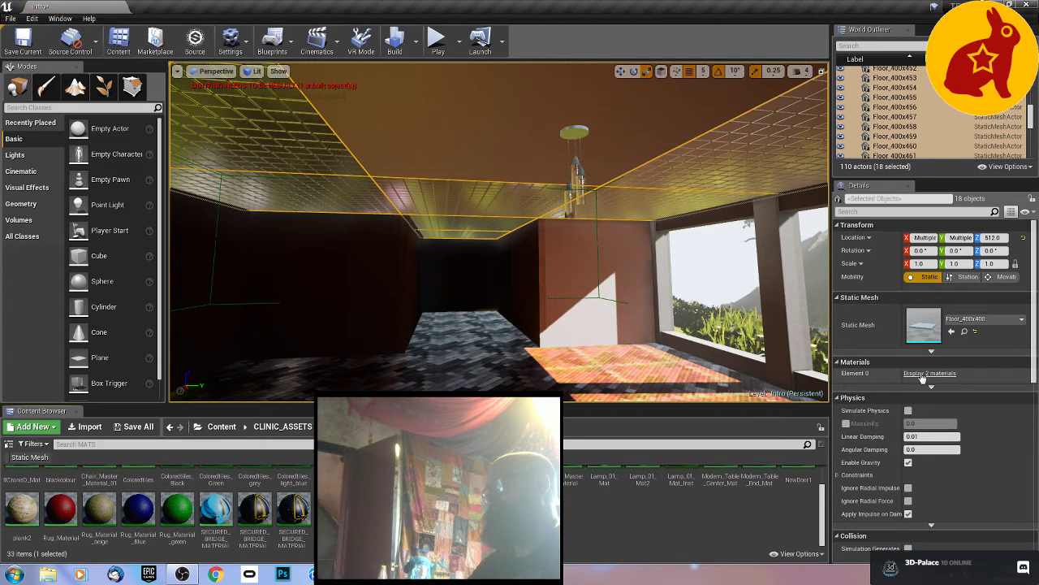
pyautogui.click(930, 387)
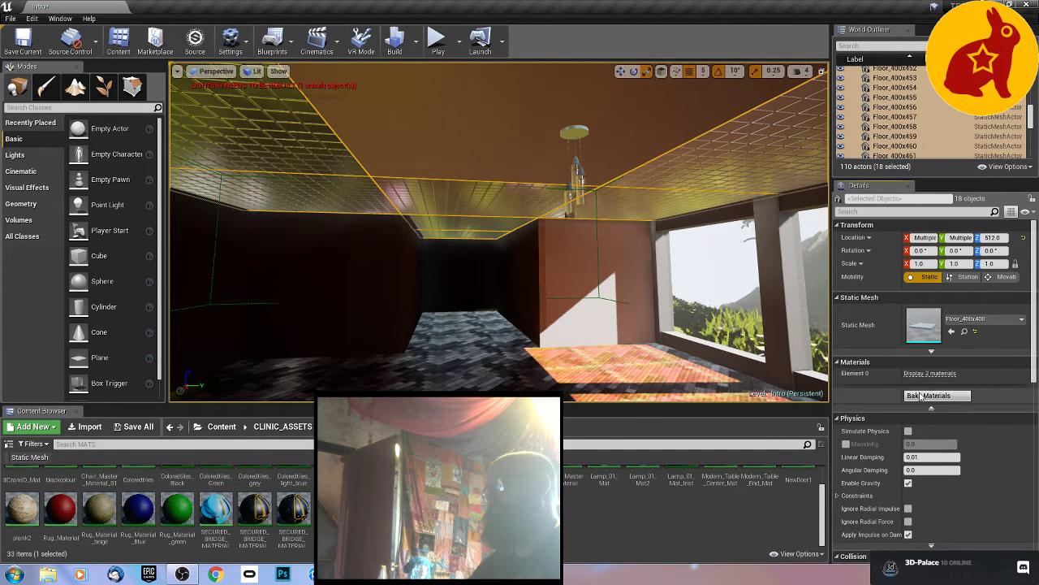
pyautogui.click(933, 373)
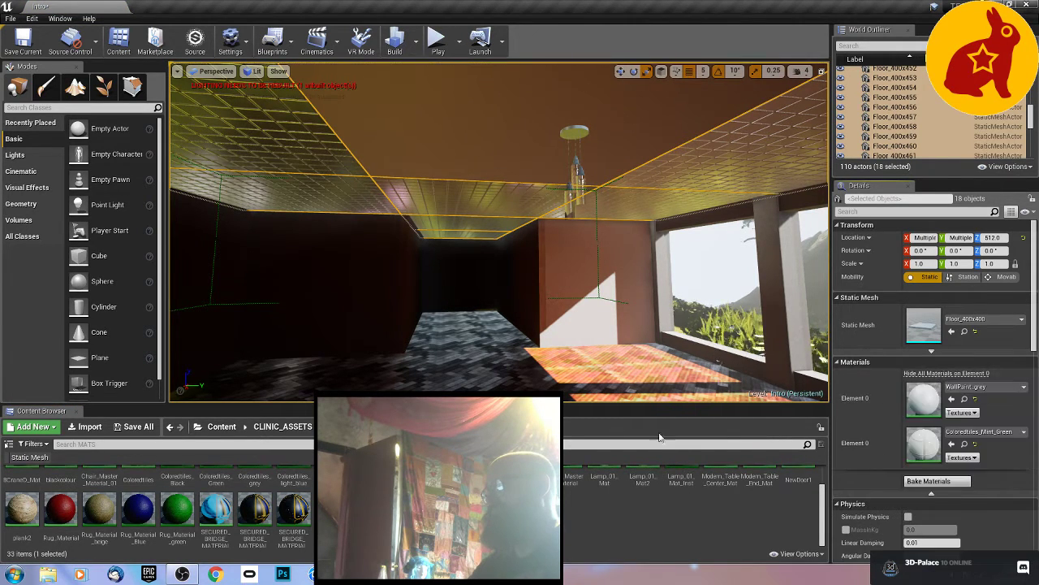
pyautogui.moveTo(443, 510); pyautogui.dragTo(922, 455)
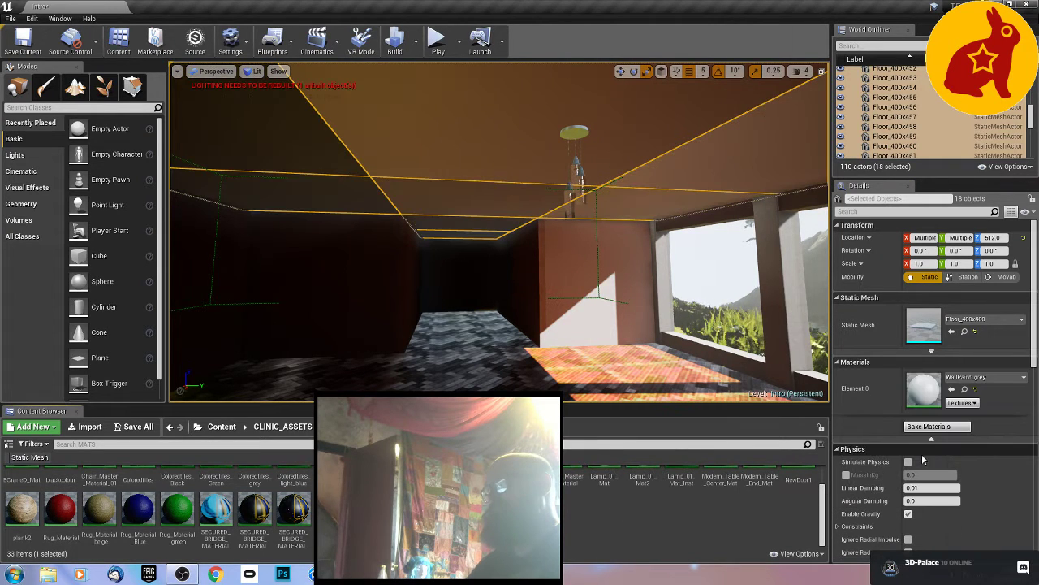
# Step: Move the Tri-Chandelier across the ceiling, away from the windows, to about Y -2710
pyautogui.click(580, 302)
pyautogui.moveTo(631, 335)
pyautogui.mouseDown(button='right')
pyautogui.moveTo(649, 307)
pyautogui.moveTo(827, 326)
pyautogui.moveTo(744, 339)
pyautogui.moveTo(584, 333)
pyautogui.moveTo(561, 331)
pyautogui.moveTo(555, 309)
pyautogui.moveTo(630, 336)
pyautogui.mouseUp(button='right')
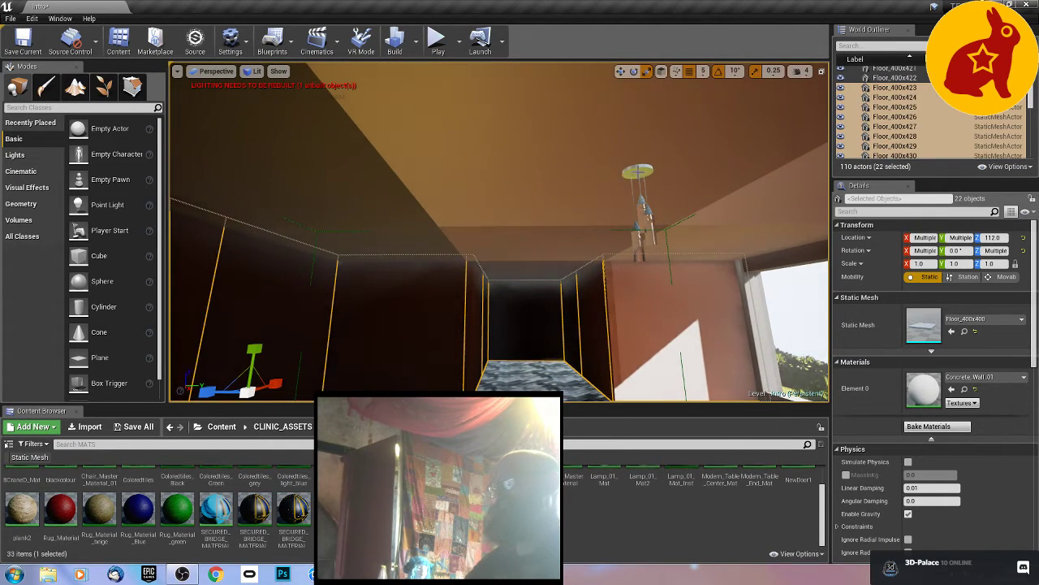
pyautogui.click(638, 171)
pyautogui.press('w')
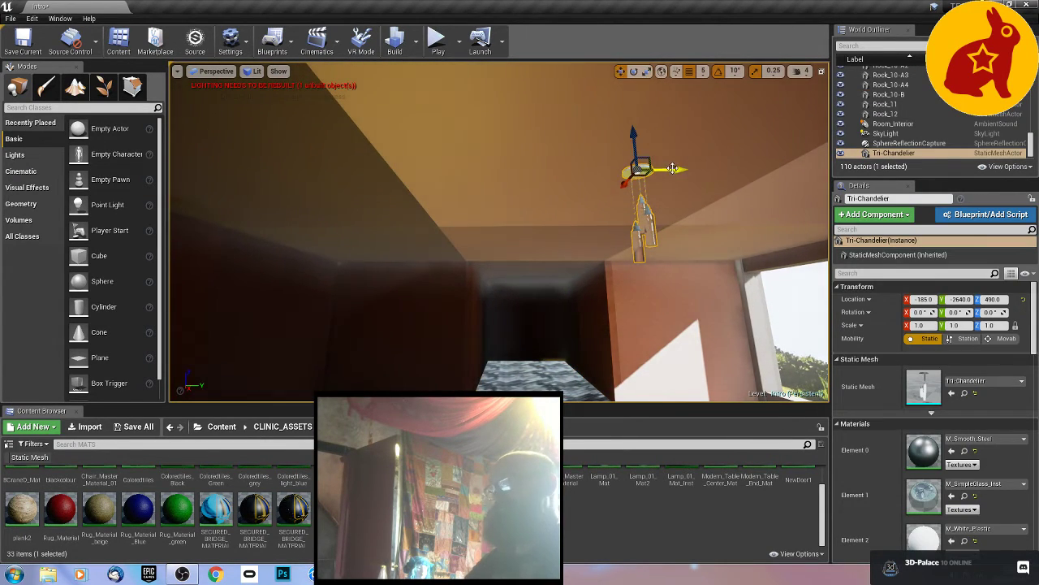
pyautogui.moveTo(673, 168); pyautogui.dragTo(593, 173)
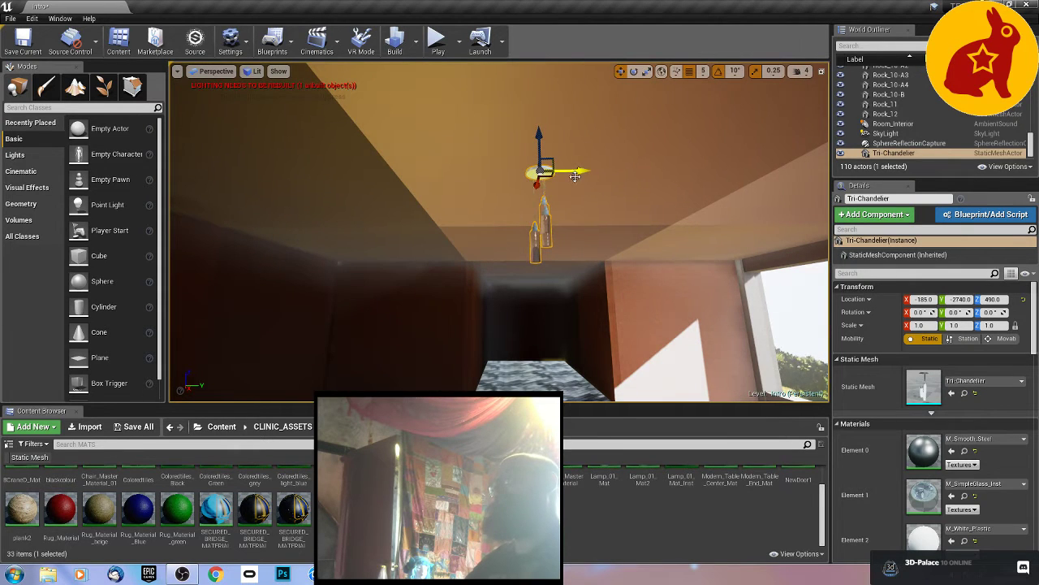
pyautogui.moveTo(575, 177); pyautogui.dragTo(354, 153, button='right')
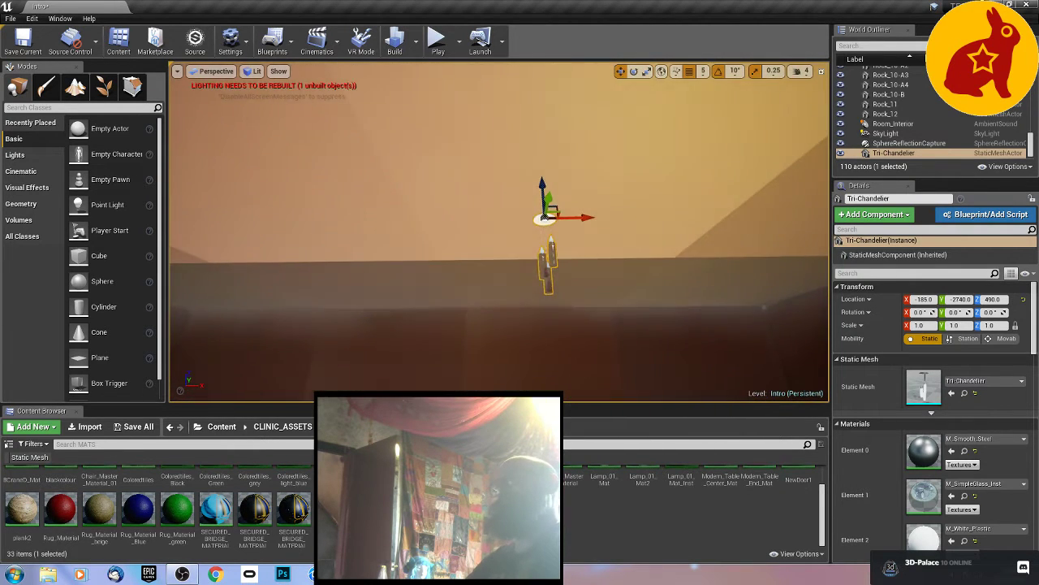
pyautogui.moveTo(637, 266); pyautogui.dragTo(443, 234, button='right')
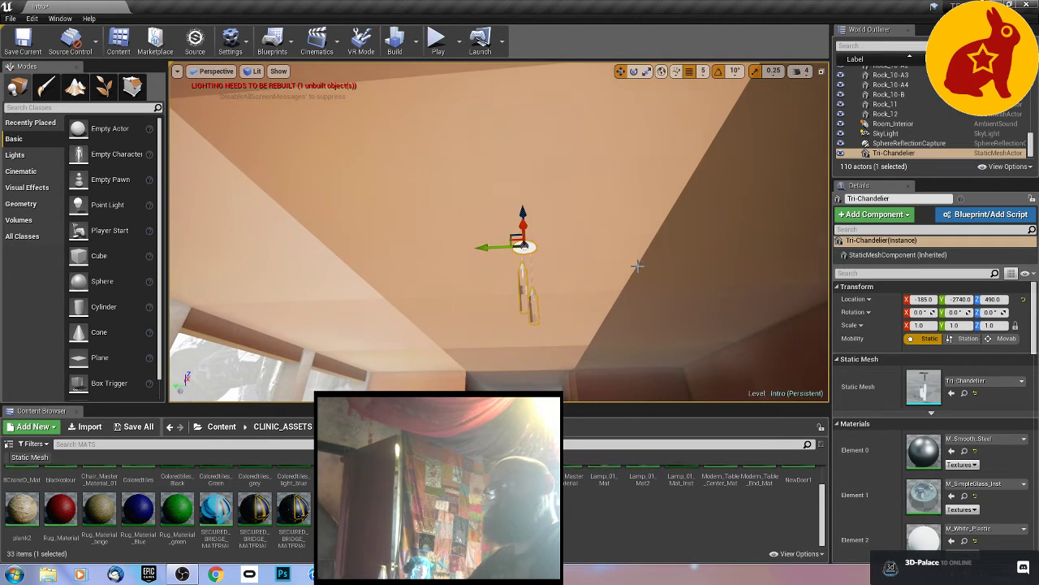
pyautogui.moveTo(497, 245); pyautogui.dragTo(474, 249)
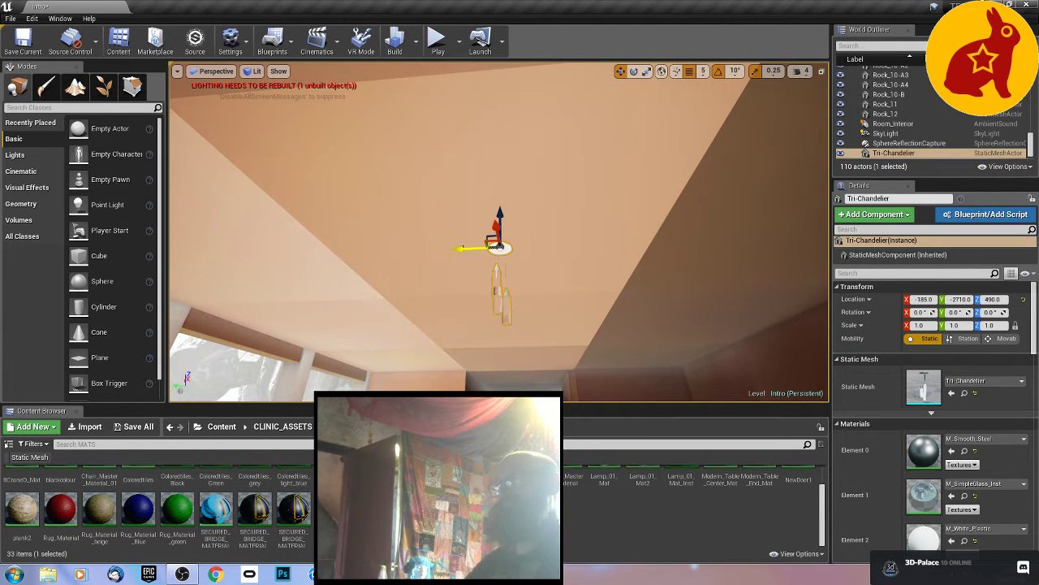
# Step: Fine-tune the Tri-Chandelier's position on the ceiling to about X -160, Y -2705
pyautogui.moveTo(463, 247); pyautogui.dragTo(659, 257, button='right')
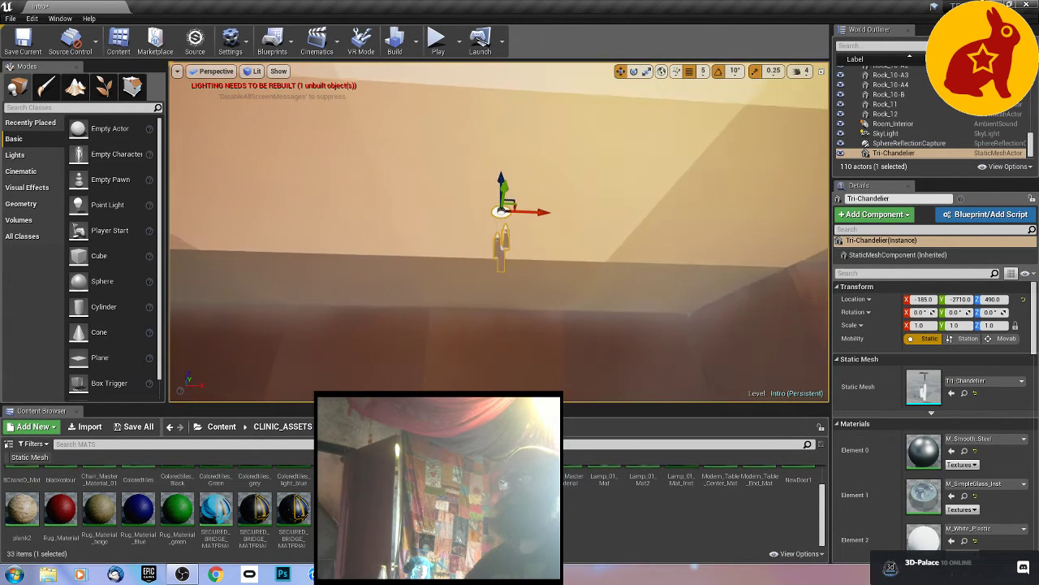
pyautogui.keyDown('alt'); pyautogui.moveTo(499, 234); pyautogui.dragTo(548, 213); pyautogui.keyUp('alt')
pyautogui.moveTo(445, 235); pyautogui.dragTo(436, 212, button='right')
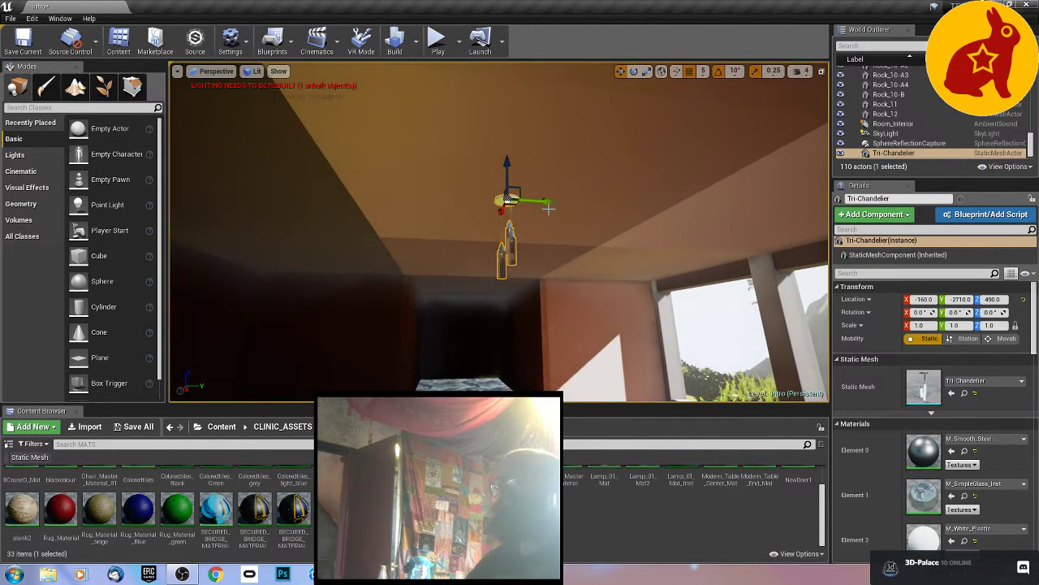
pyautogui.moveTo(545, 201); pyautogui.dragTo(549, 201)
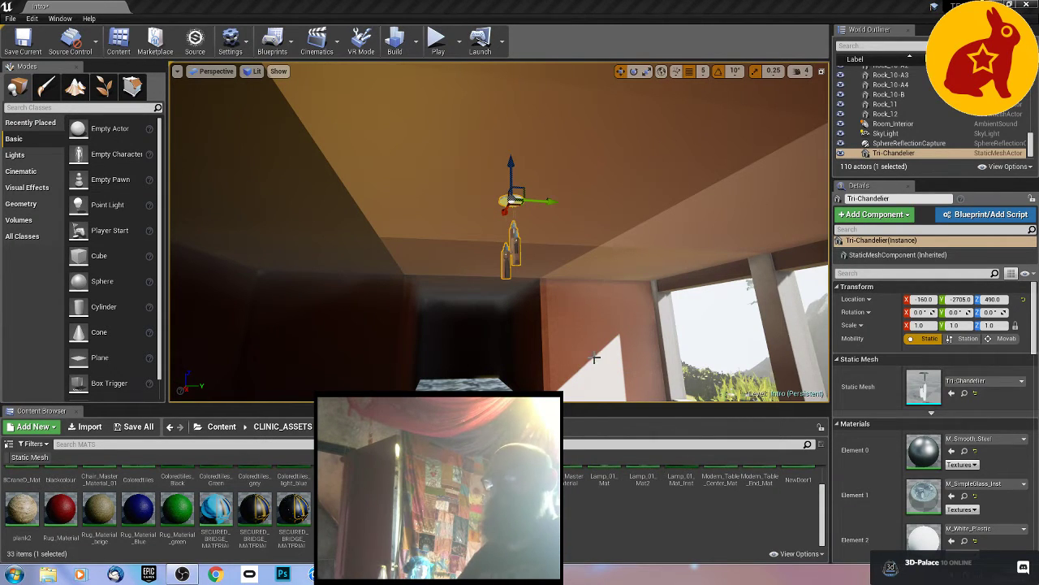
# Step: Delete the Tri-Chandelier from the level
pyautogui.rightClick(514, 199)
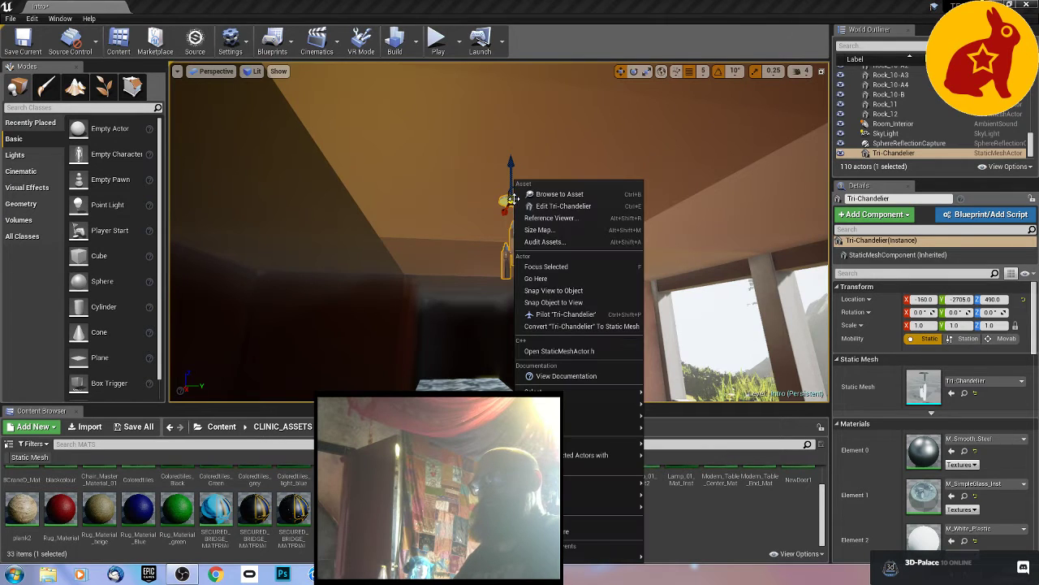
pyautogui.moveTo(574, 448)
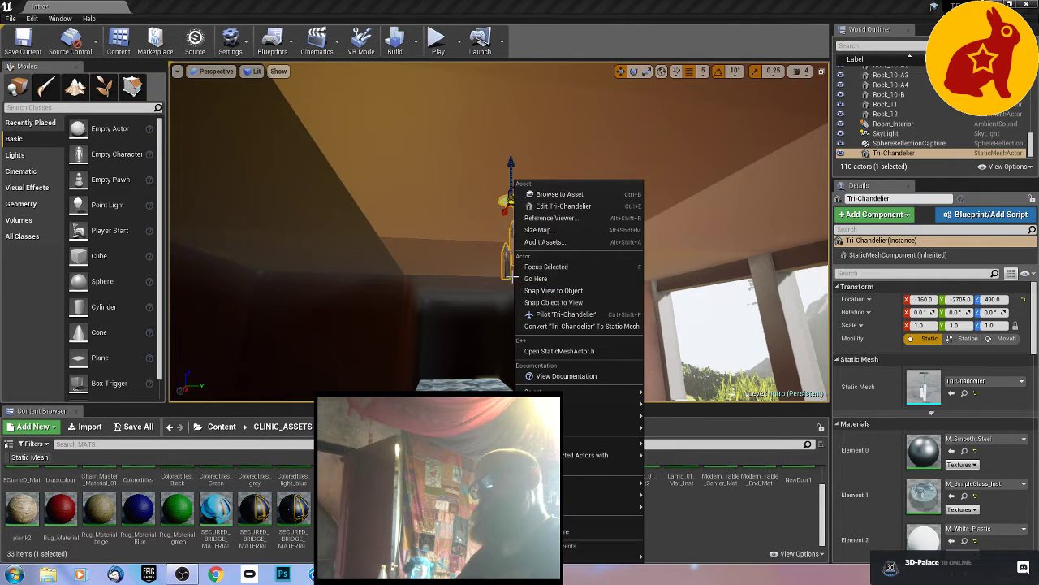
pyautogui.click(505, 270)
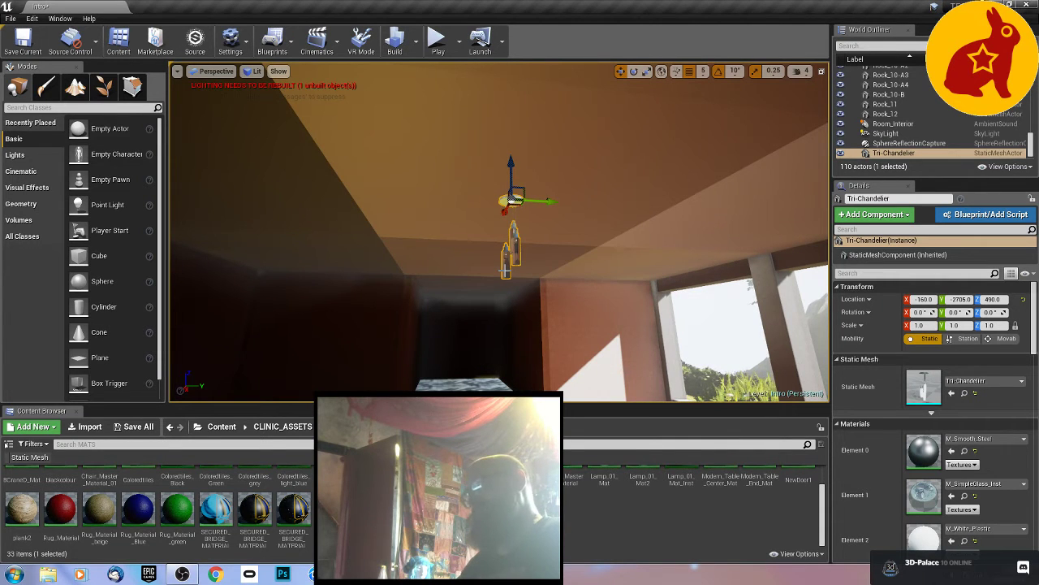
pyautogui.press('Delete')
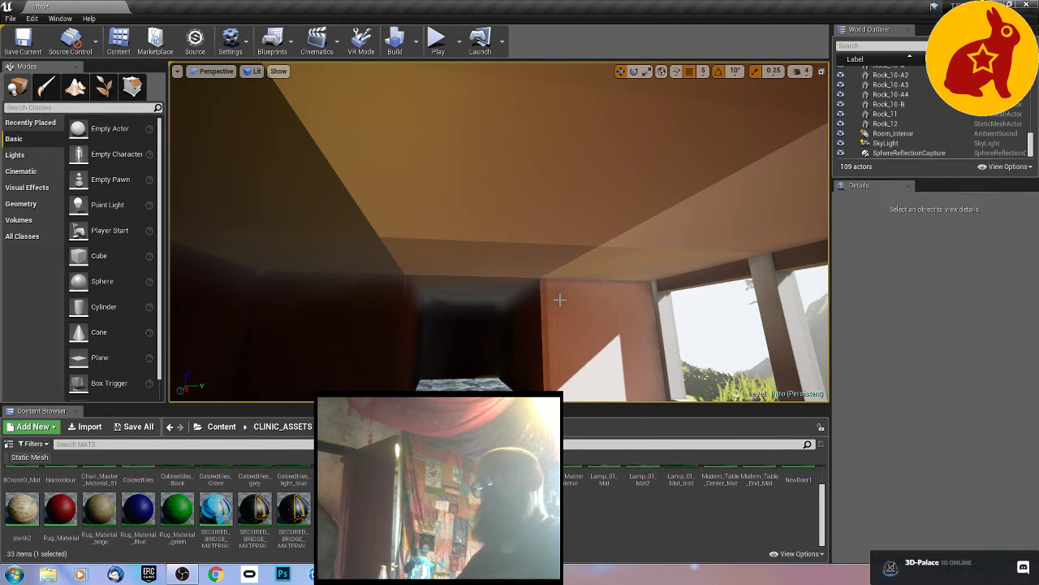
# Step: Open the Oriental_Lamp_Parts folder under Lamps in LampCollection02 within CLINIC_ASSETS
pyautogui.moveTo(549, 312); pyautogui.dragTo(489, 359, button='right')
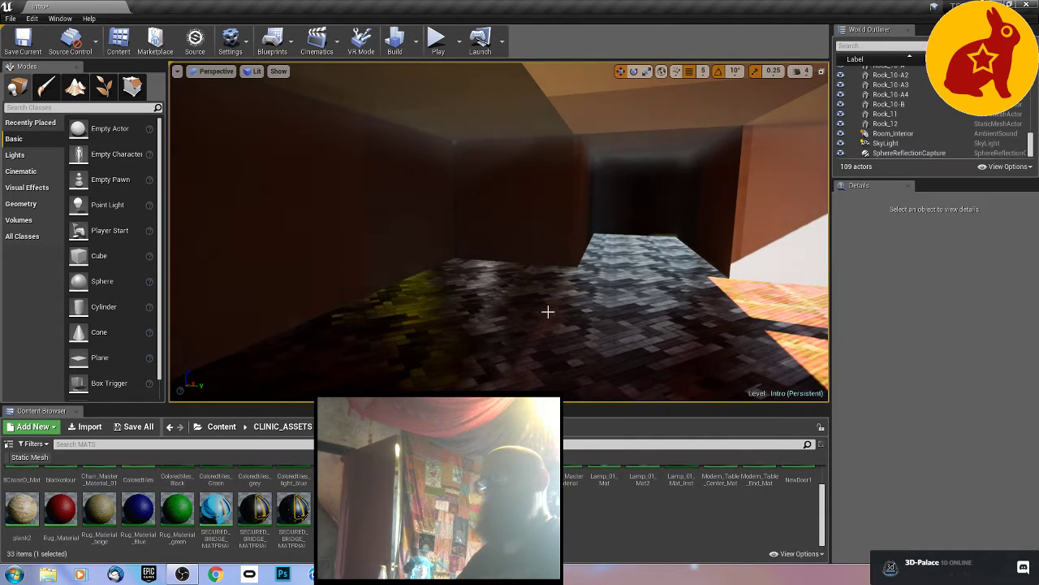
pyautogui.click(294, 428)
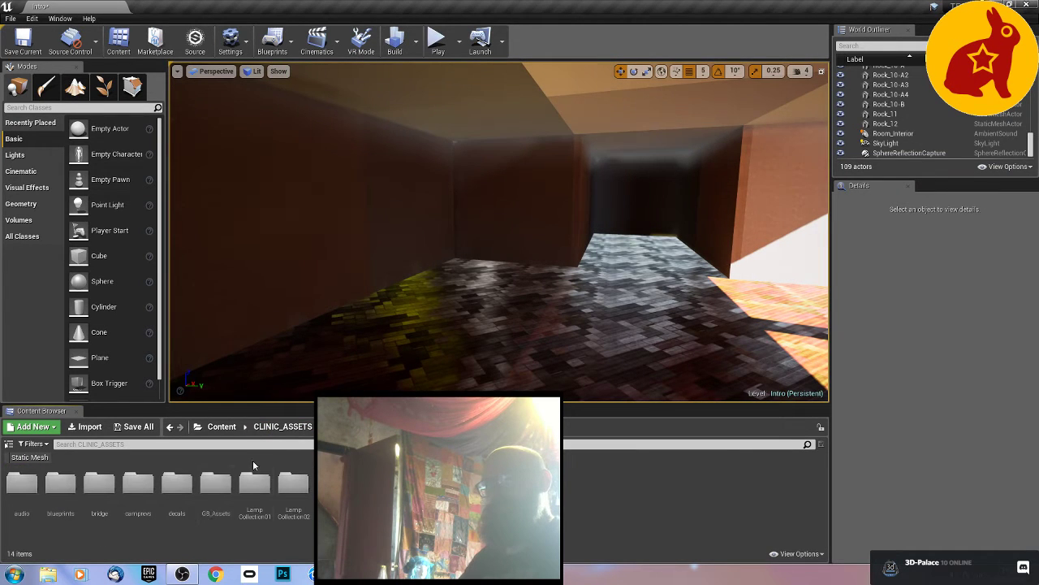
pyautogui.doubleClick(294, 487)
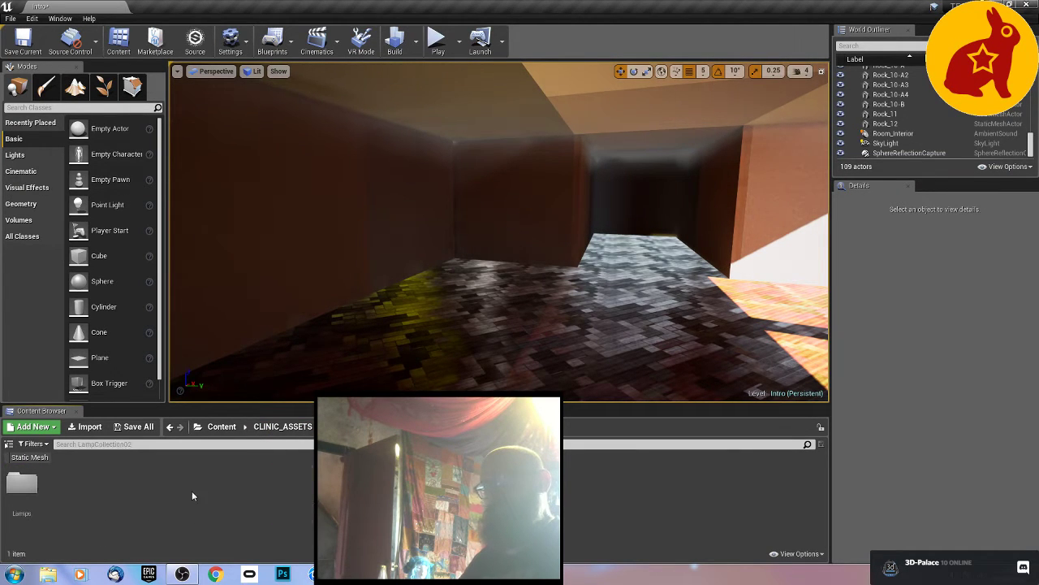
pyautogui.doubleClick(31, 483)
pyautogui.doubleClick(60, 484)
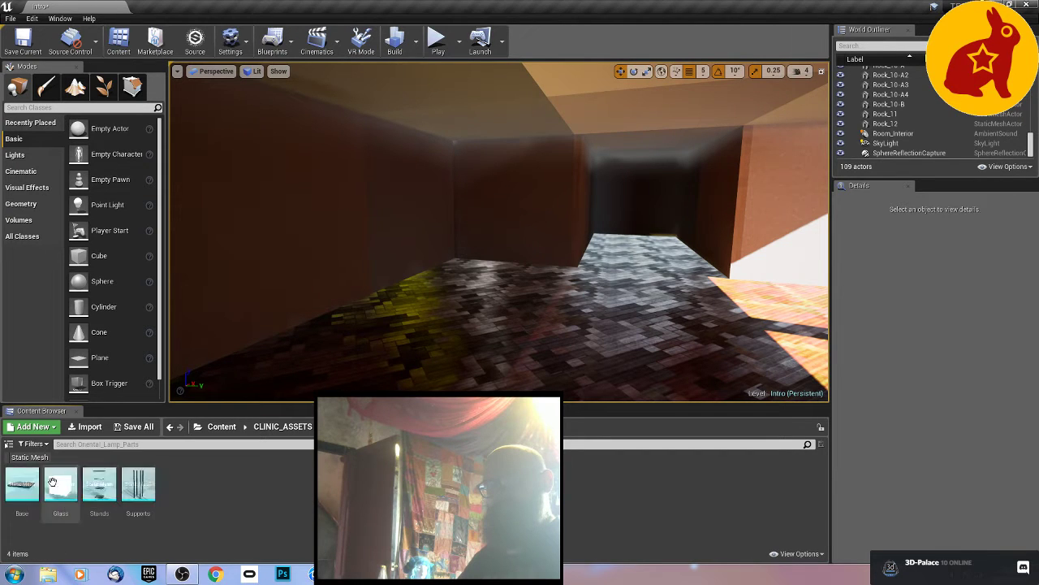
# Step: Place the Base, Glass, Stands and Supports meshes together on the floor at about X 45, Y -3030, Z 110
pyautogui.click(30, 494)
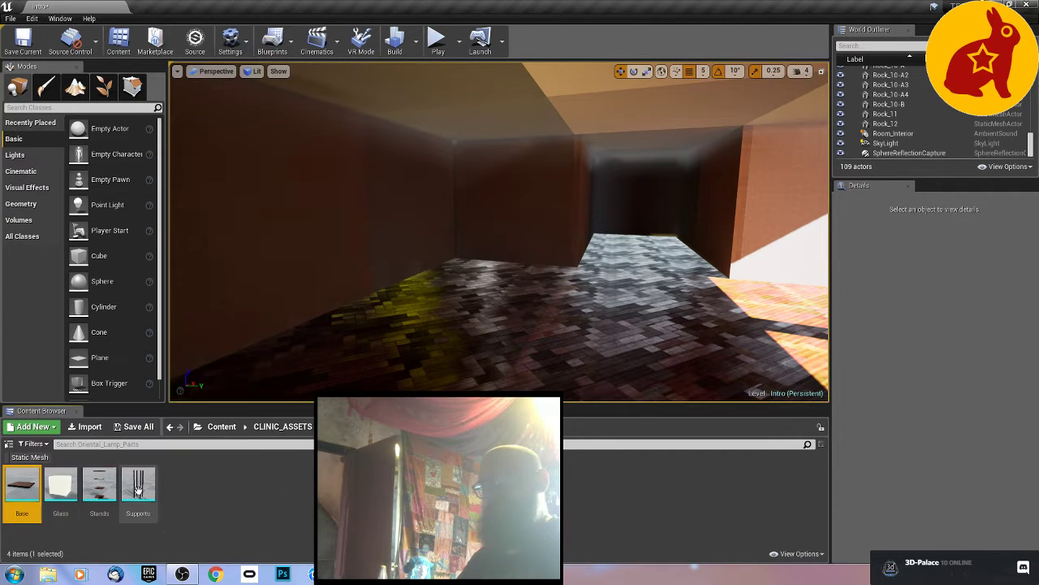
pyautogui.keyDown('shift'); pyautogui.click(138, 488); pyautogui.keyUp('shift')
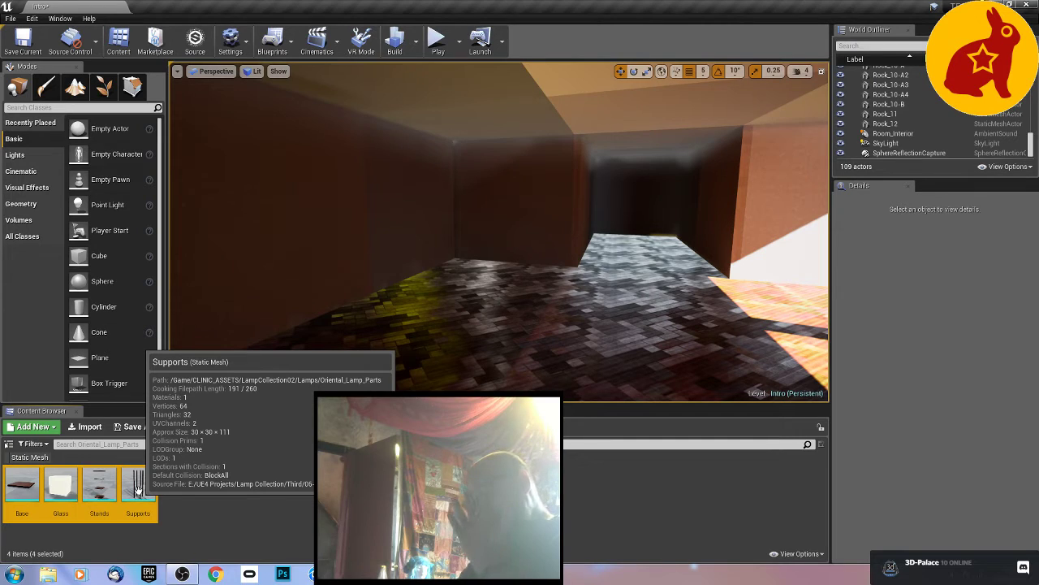
pyautogui.moveTo(328, 323); pyautogui.dragTo(474, 307)
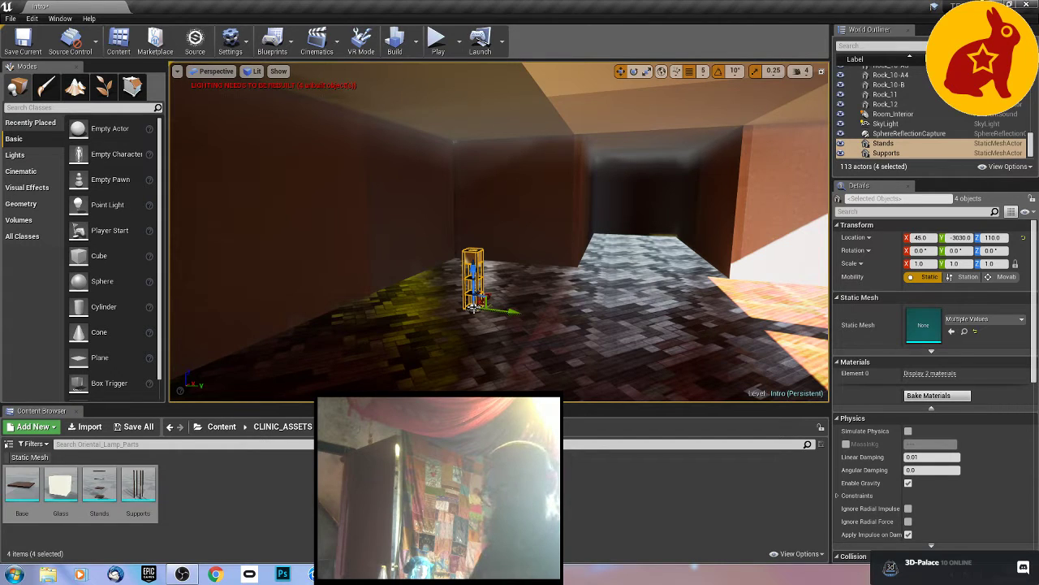
# Step: Raise the four lamp parts to Z 115 and duplicate them together at Y -3025
pyautogui.press('f')
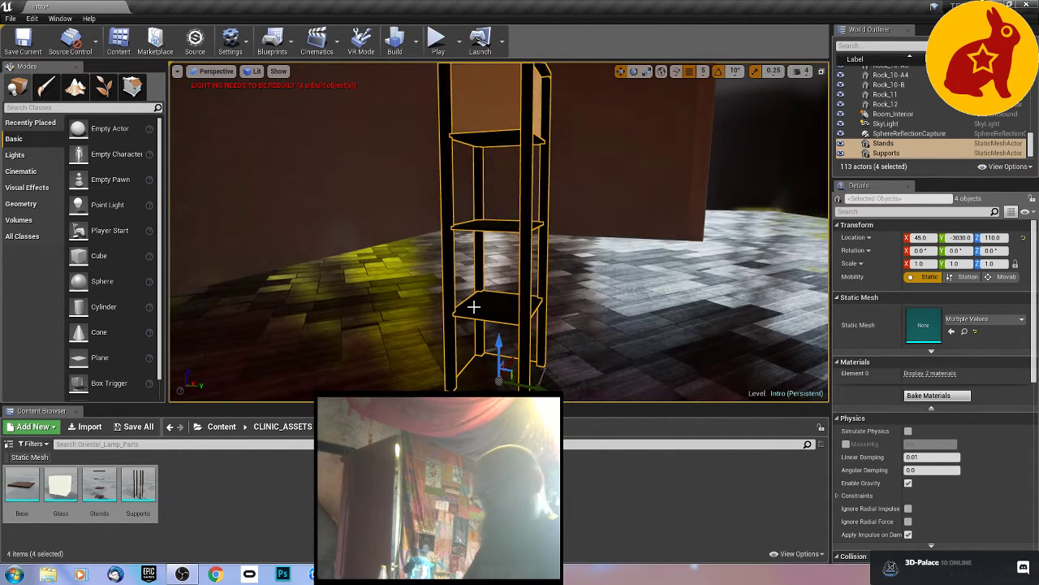
pyautogui.scroll(-10, 569, 360)
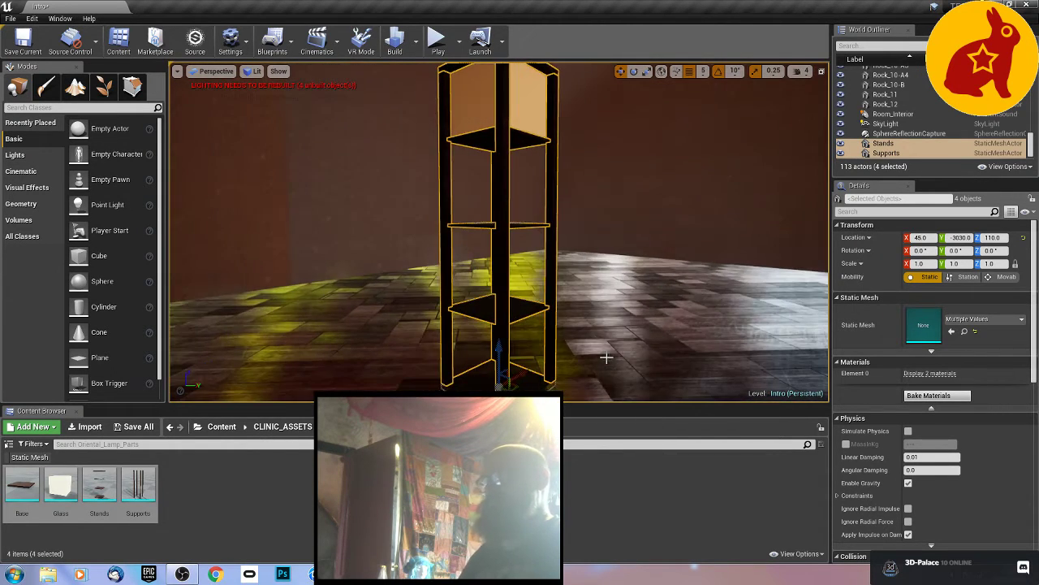
pyautogui.scroll(5, 602, 333)
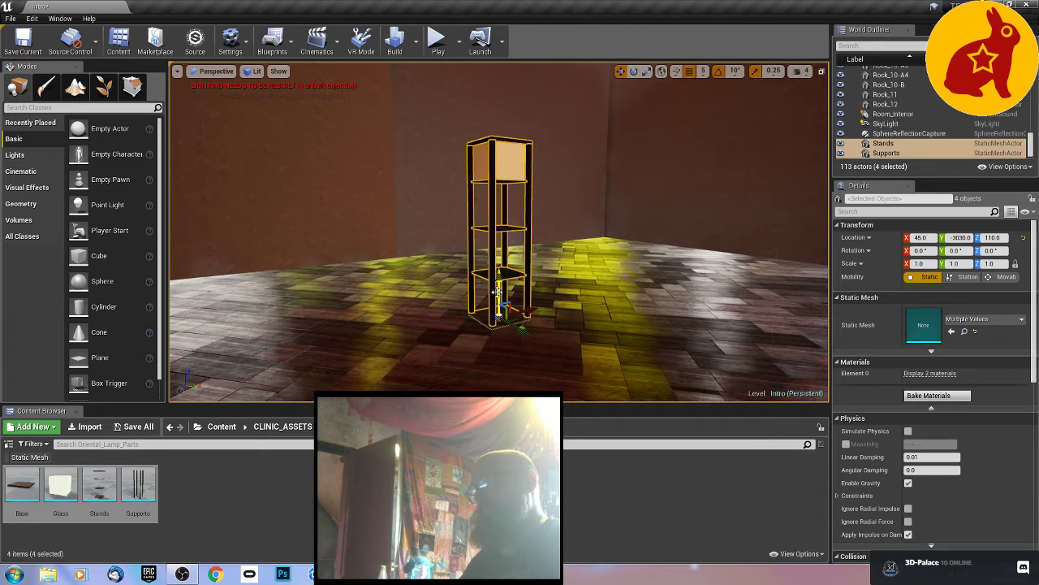
pyautogui.moveTo(499, 290); pyautogui.dragTo(548, 284)
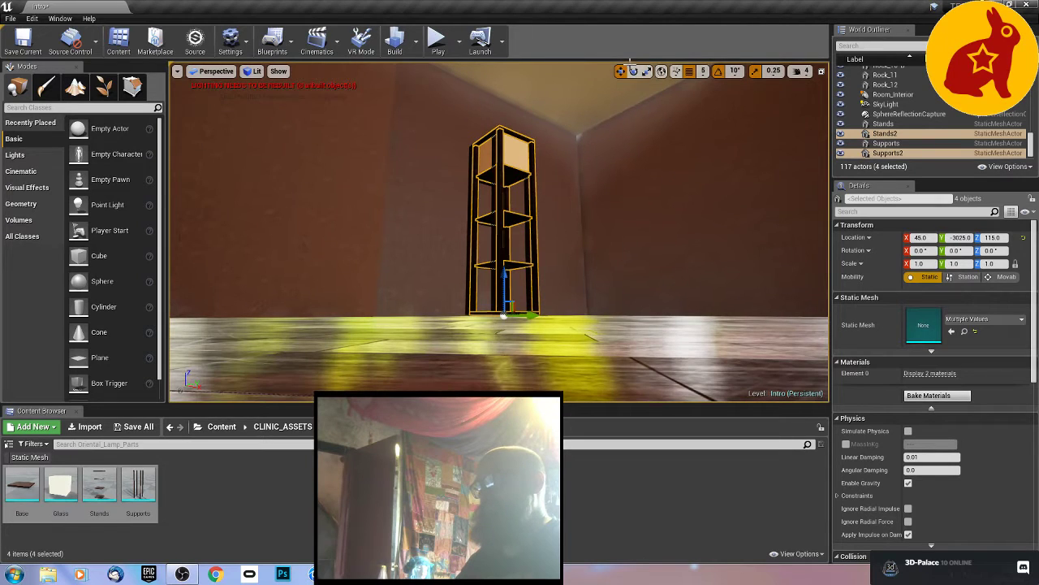
# Step: Lower the duplicated lamp parts to Z 112 using a position grid snap of 1, and group them
pyautogui.click(702, 71)
pyautogui.click(705, 92)
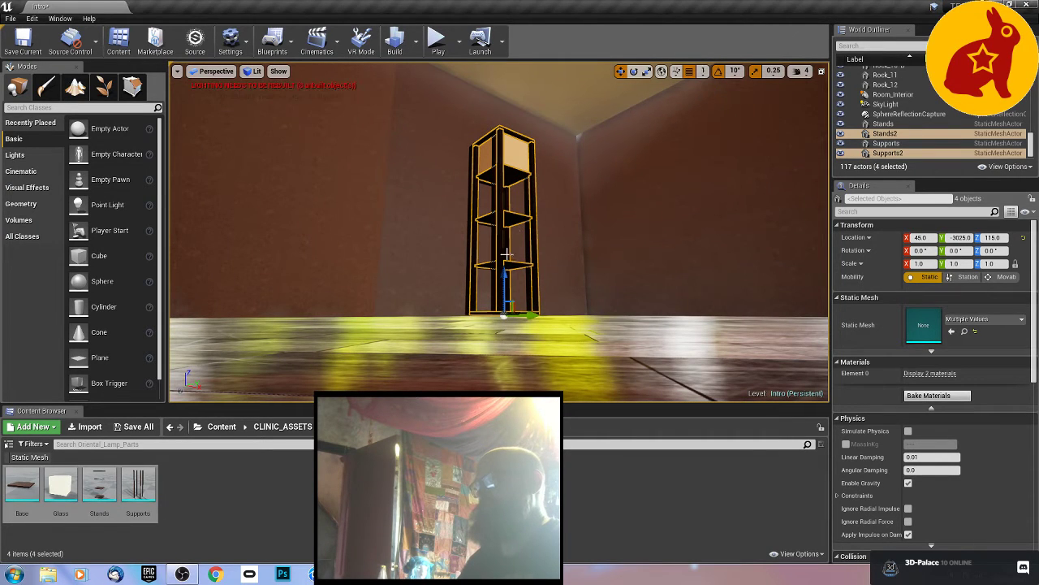
pyautogui.moveTo(506, 279); pyautogui.dragTo(505, 284)
pyautogui.keyDown('alt'); pyautogui.moveTo(631, 262); pyautogui.dragTo(624, 325); pyautogui.keyUp('alt')
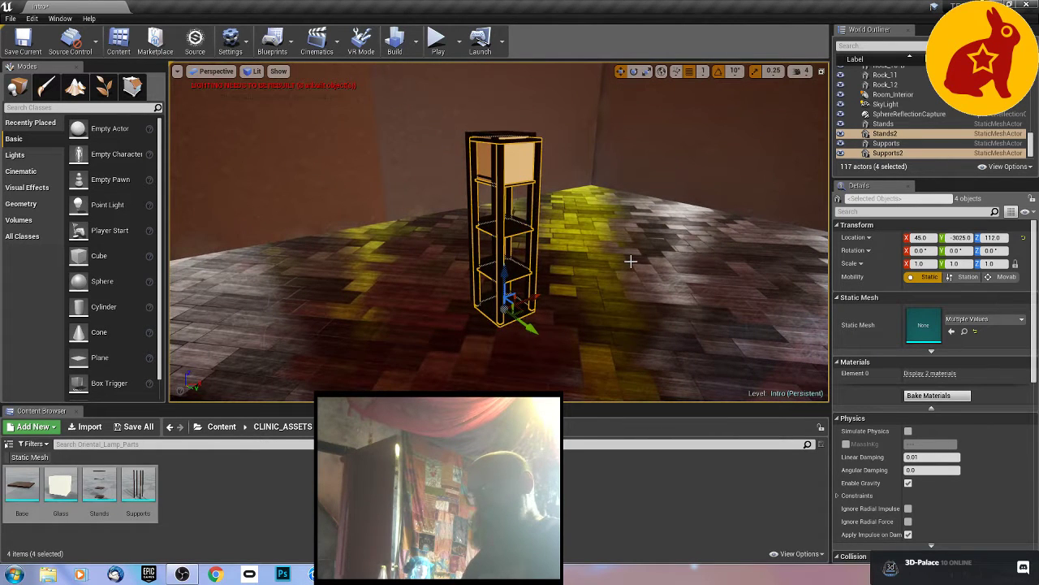
pyautogui.hotkey('ctrl', 'g')
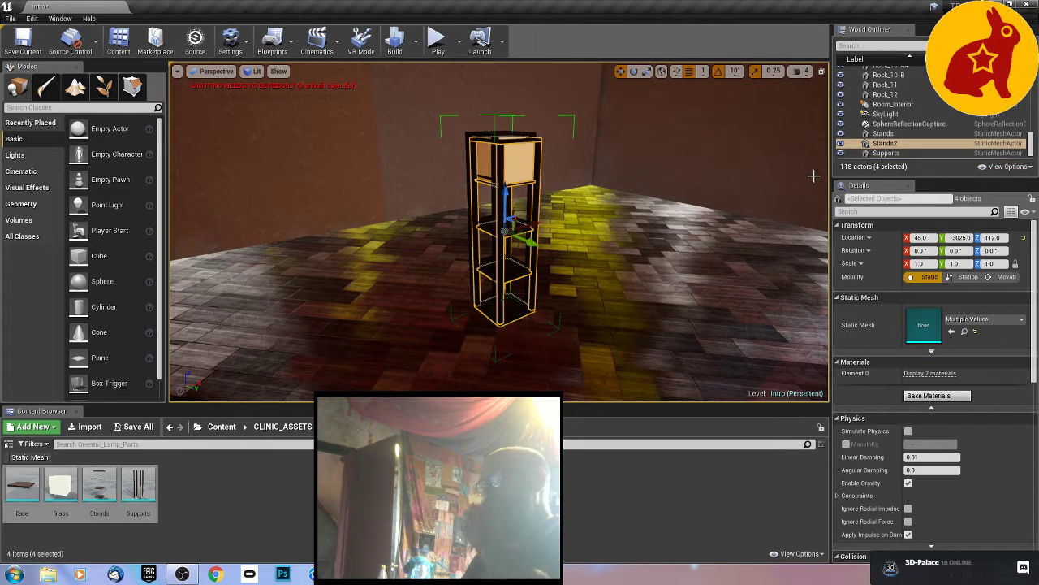
# Step: Move the grouped lamp copy along Y to about -2982, clear of the original ungrouped parts
pyautogui.click(893, 133)
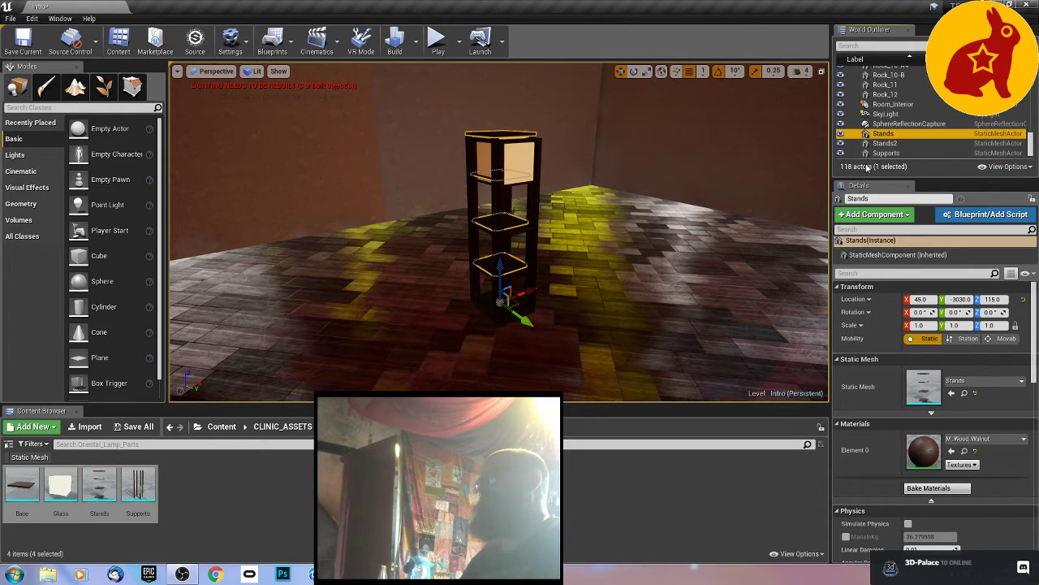
pyautogui.scroll(-1, 885, 153)
pyautogui.click(894, 153)
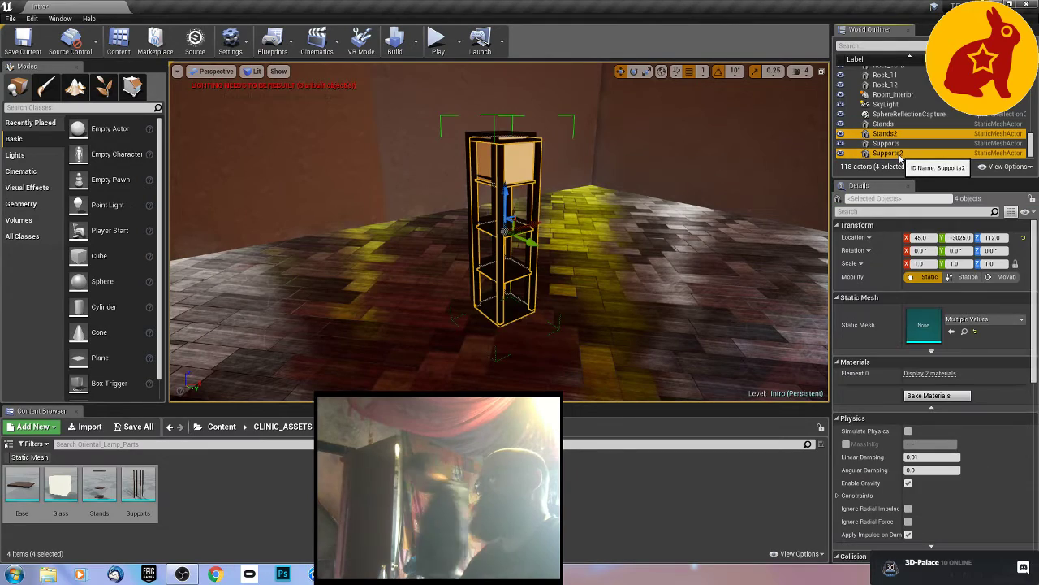
pyautogui.keyDown('alt'); pyautogui.moveTo(655, 167); pyautogui.dragTo(549, 151); pyautogui.keyUp('alt')
pyautogui.click(549, 151)
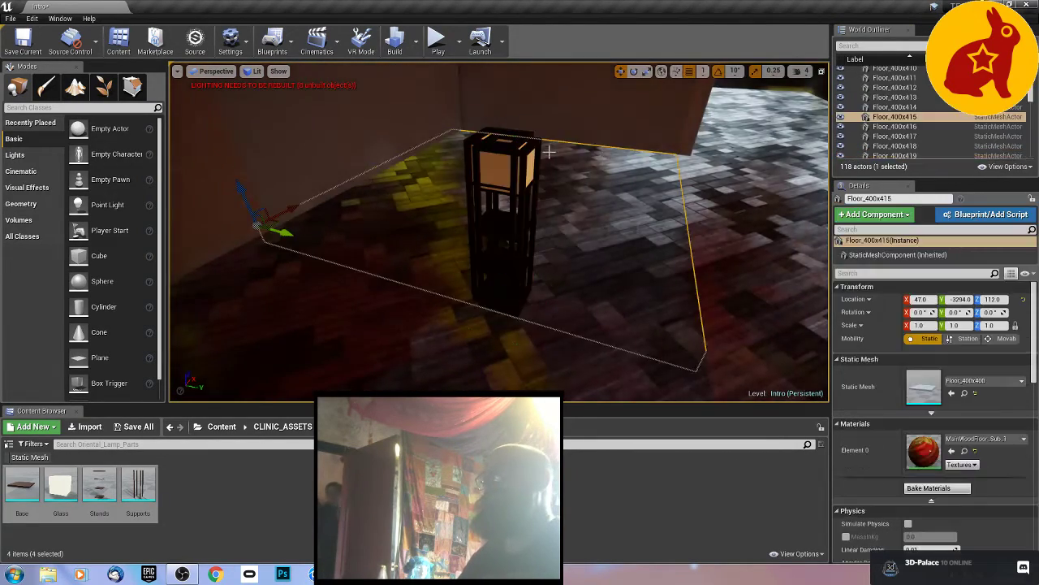
pyautogui.click(472, 140)
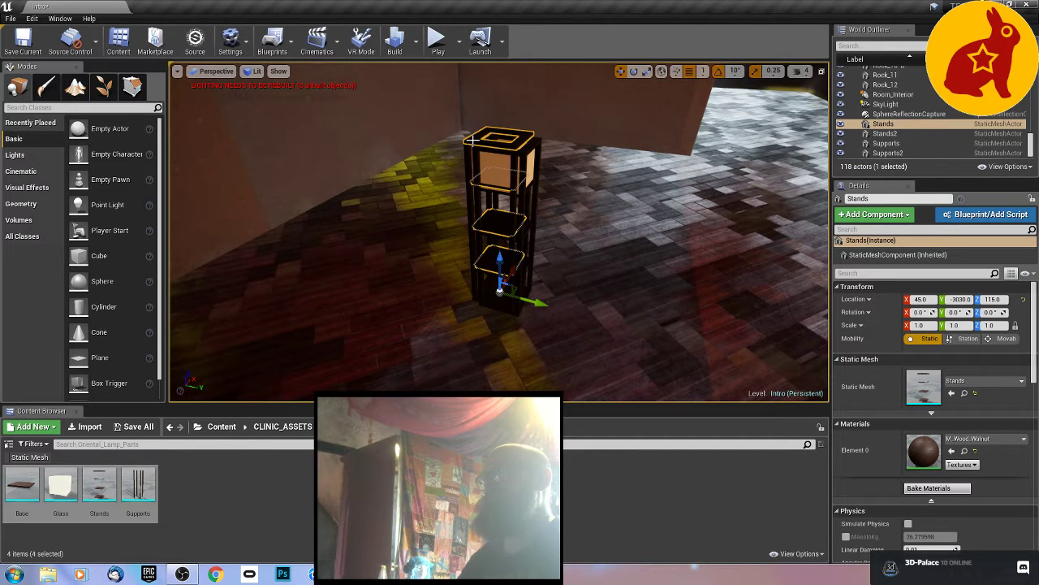
pyautogui.moveTo(472, 140); pyautogui.dragTo(468, 136)
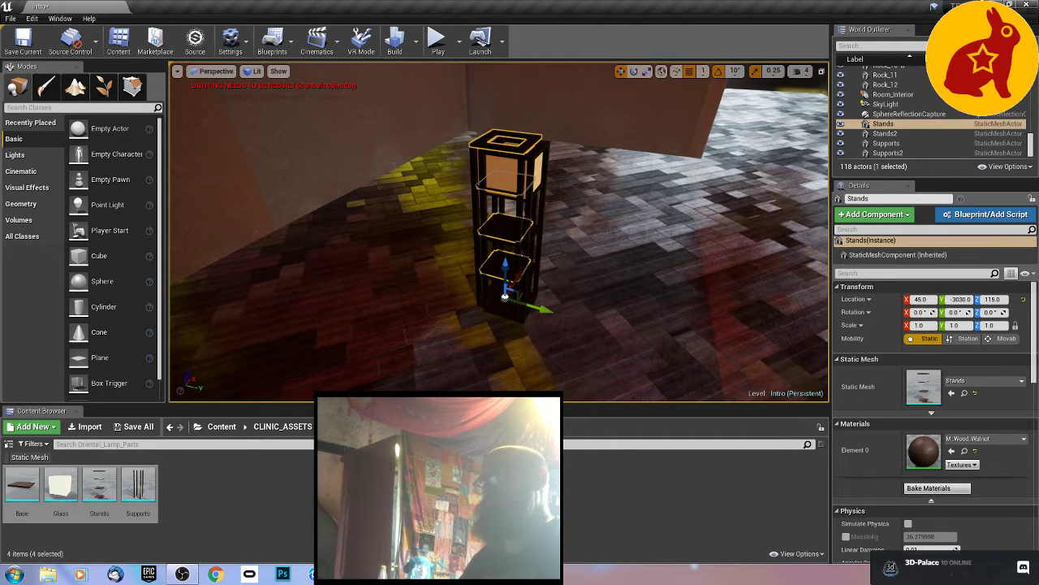
pyautogui.click(541, 230)
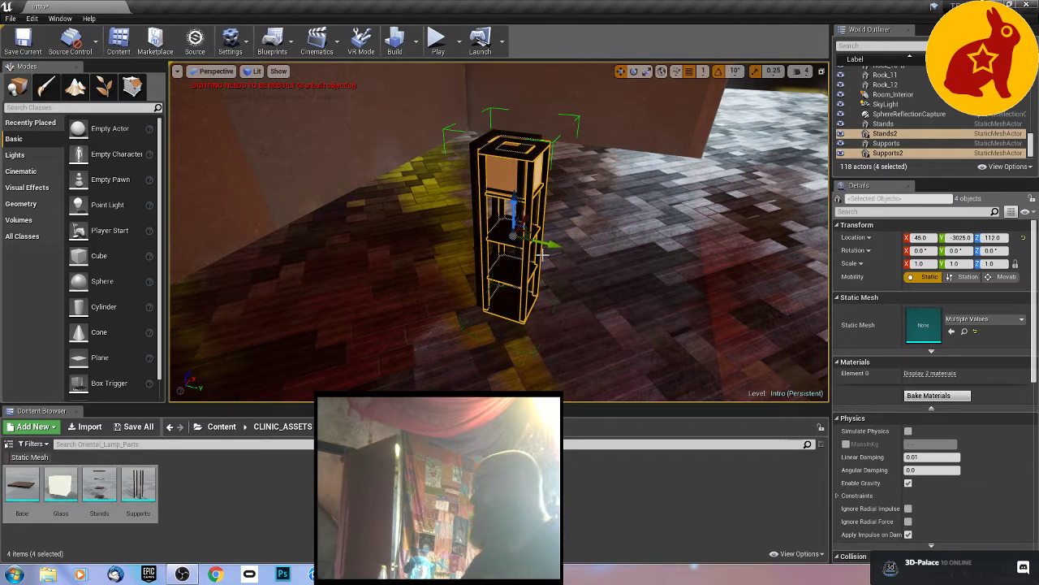
pyautogui.keyDown('alt'); pyautogui.moveTo(542, 248); pyautogui.dragTo(585, 240); pyautogui.keyUp('alt')
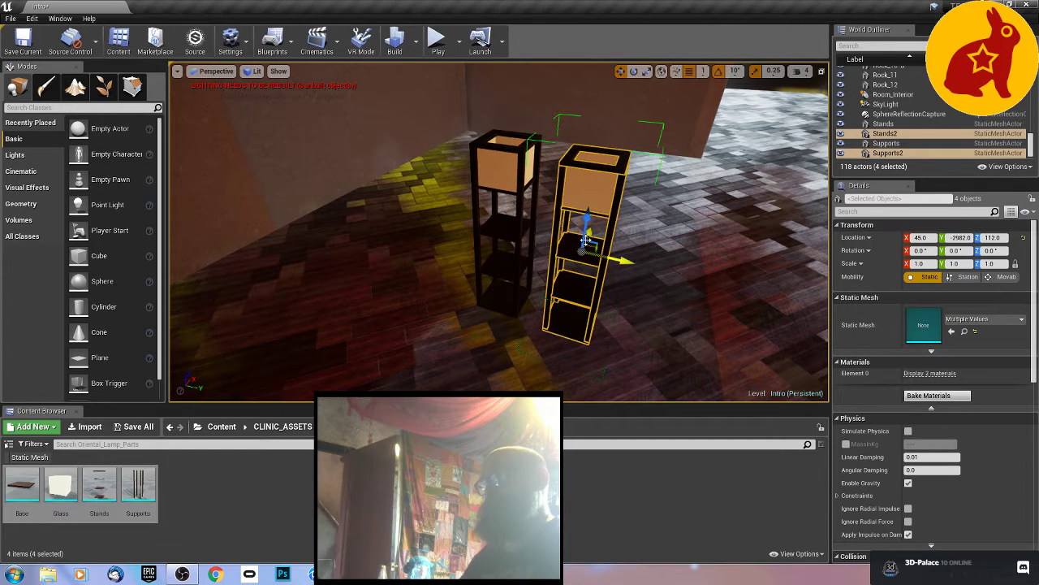
# Step: Delete the original lamp's Glass, Supports, Stands and Base meshes, keeping the grouped copy
pyautogui.click(492, 166)
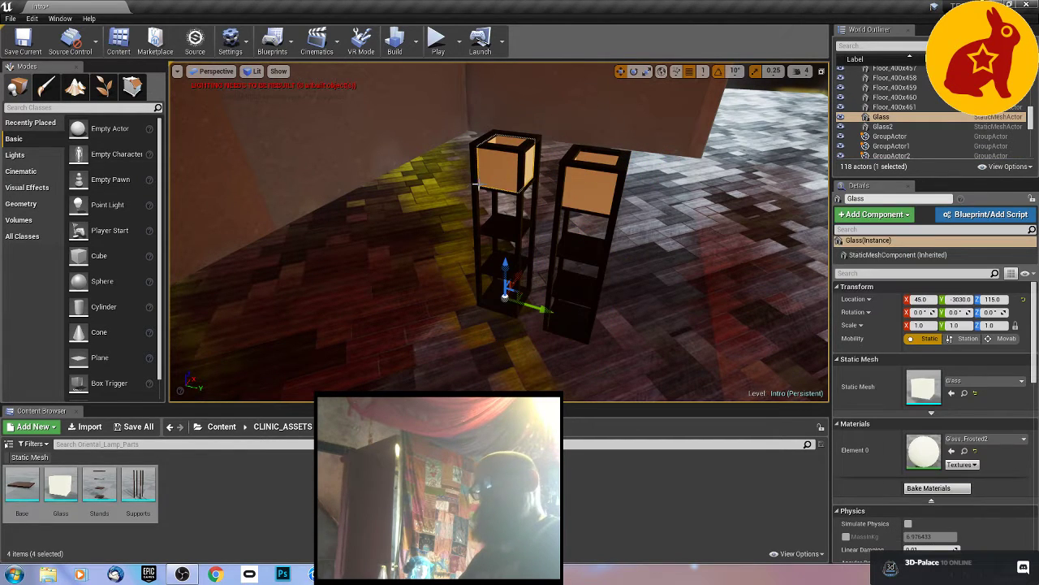
pyautogui.press('Delete')
pyautogui.click(488, 201)
pyautogui.press('Delete')
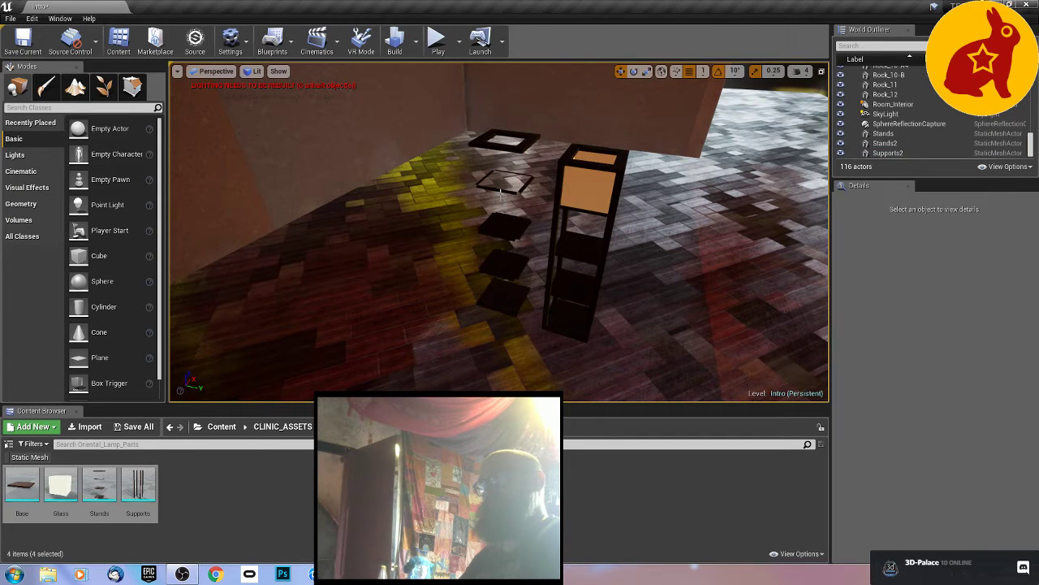
pyautogui.click(507, 218)
pyautogui.press('Delete')
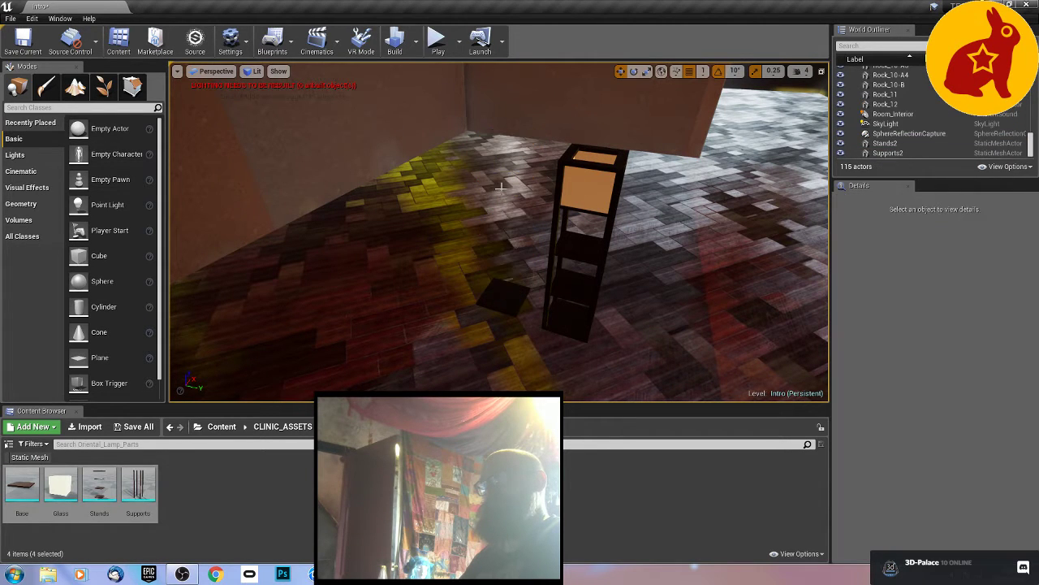
pyautogui.click(511, 301)
pyautogui.press('Delete')
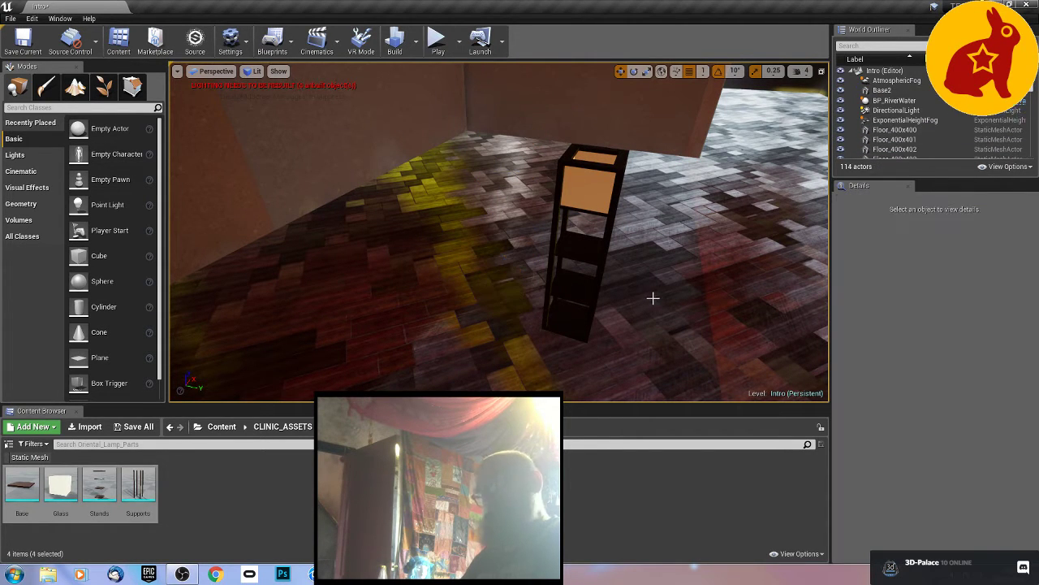
# Step: Place a Spot Light above the floor near the grouped lamp at about X 81, Y -2900, Z 162
pyautogui.moveTo(653, 298); pyautogui.dragTo(545, 237, button='right')
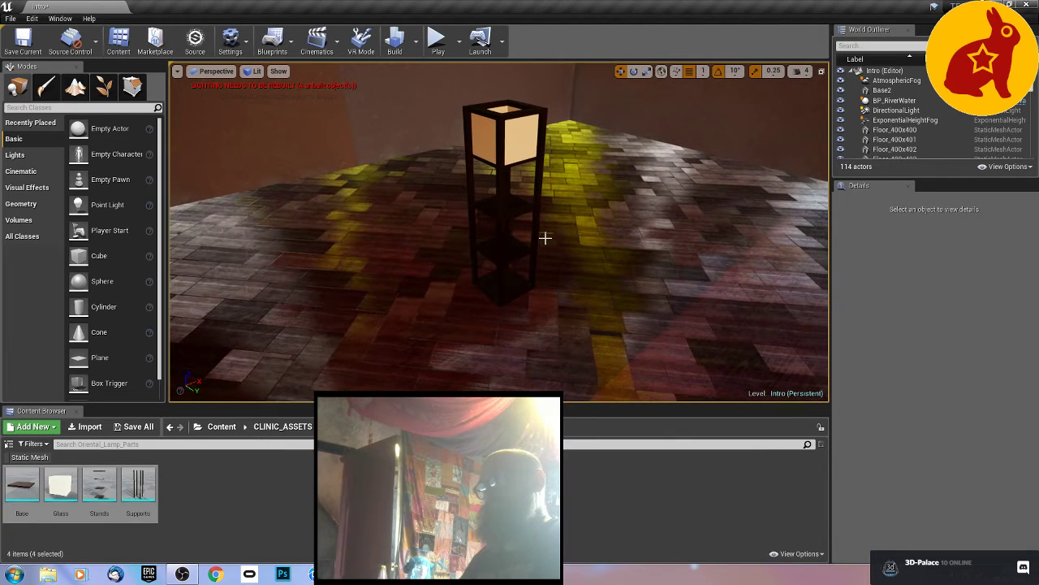
pyautogui.click(527, 246)
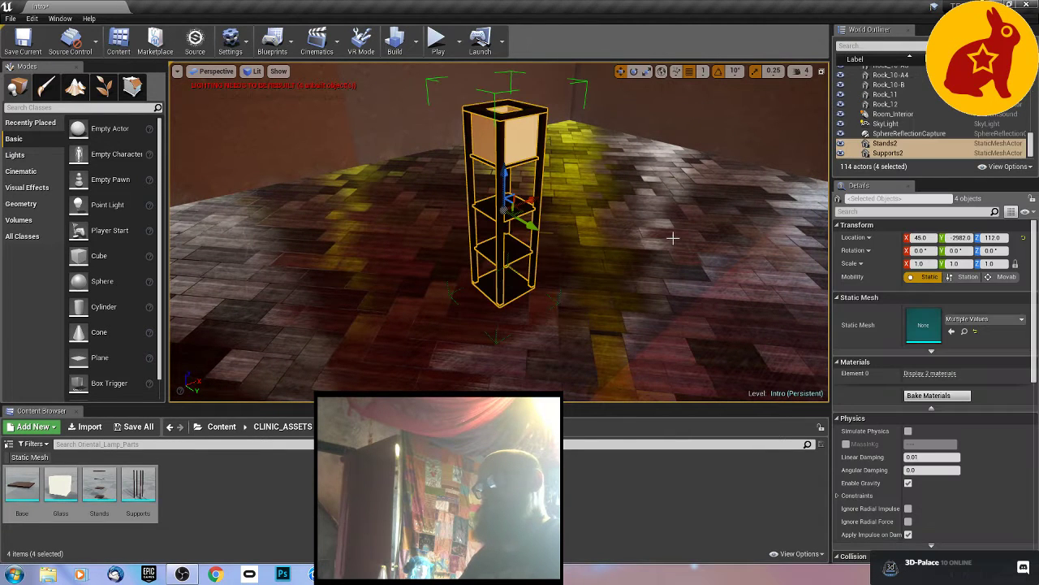
pyautogui.rightClick(643, 333)
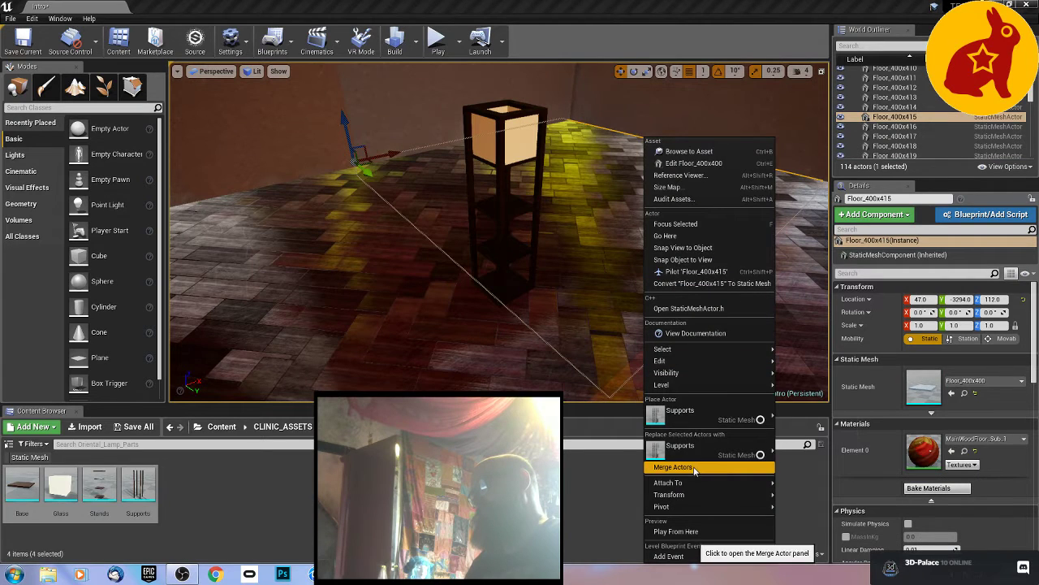
pyautogui.moveTo(707, 413)
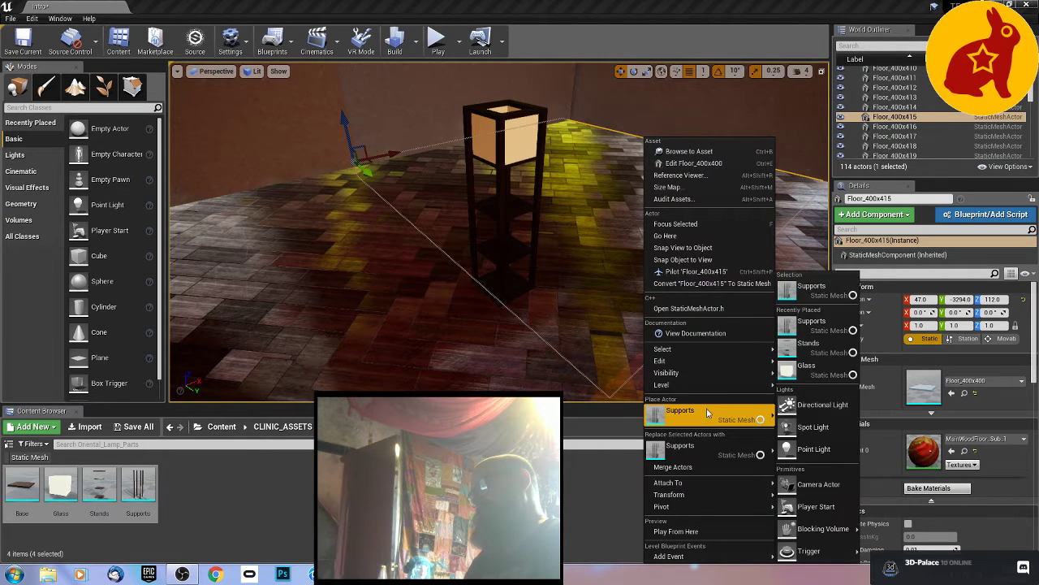
pyautogui.click(796, 427)
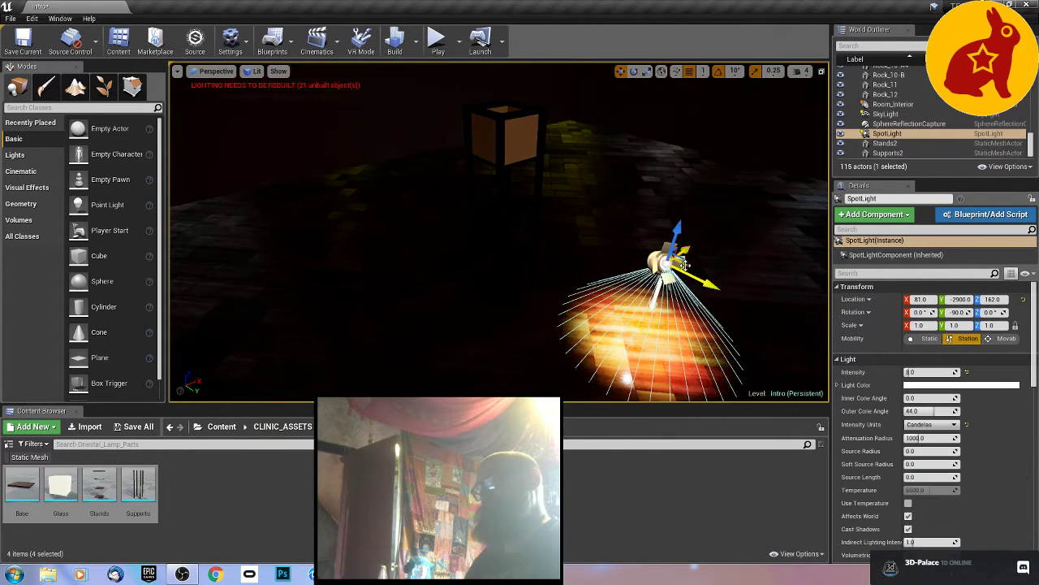
# Step: Move the spot light inside the lamp frame to about X 43, Y -2981, Z 164
pyautogui.moveTo(696, 281); pyautogui.dragTo(573, 218)
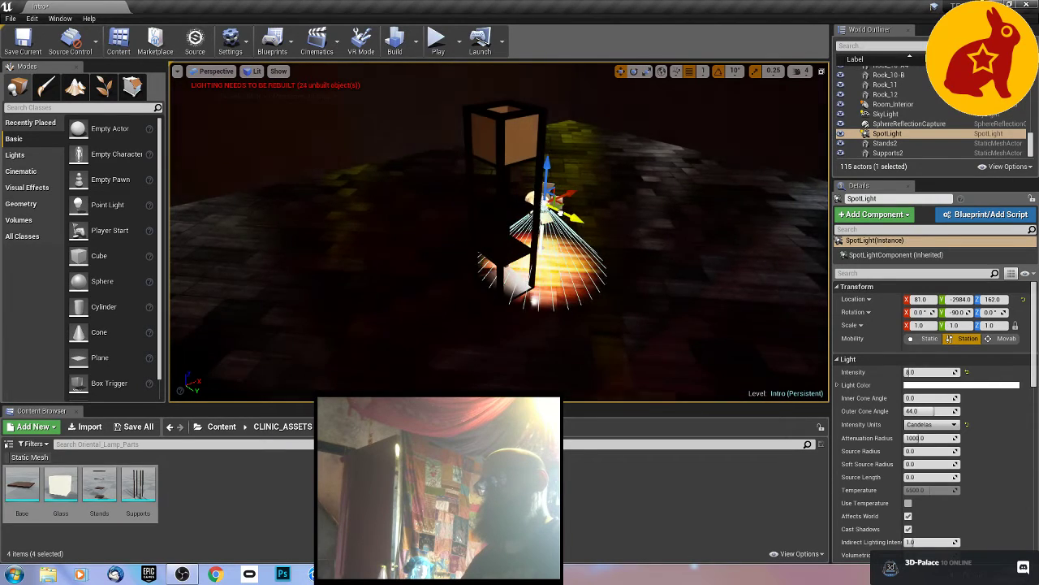
pyautogui.moveTo(648, 246); pyautogui.dragTo(495, 239, button='right')
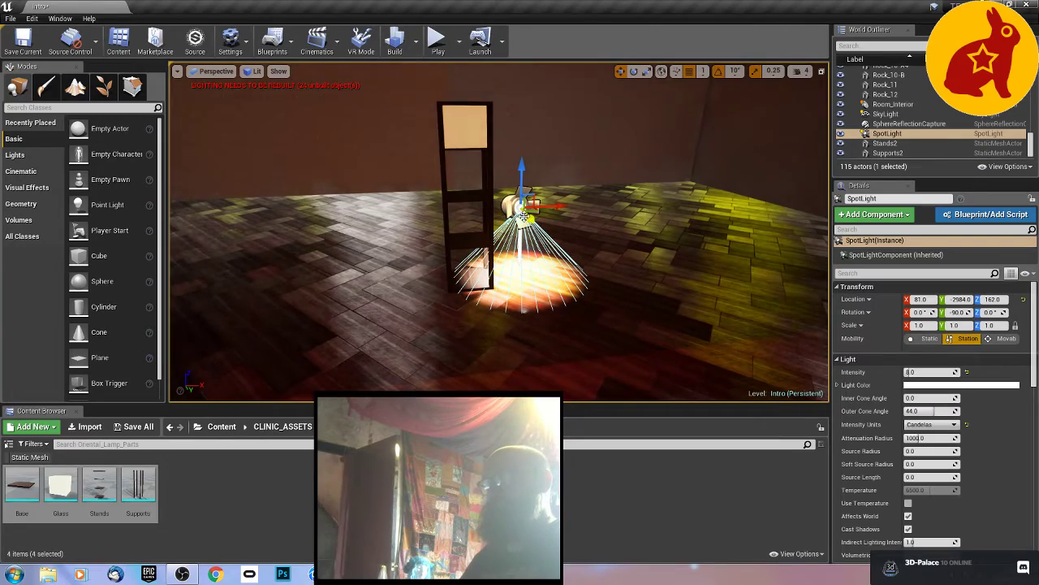
pyautogui.moveTo(541, 206)
pyautogui.keyDown('shift'); pyautogui.mouseDown()
pyautogui.moveTo(532, 207)
pyautogui.moveTo(543, 206)
pyautogui.mouseUp(); pyautogui.keyUp('shift')
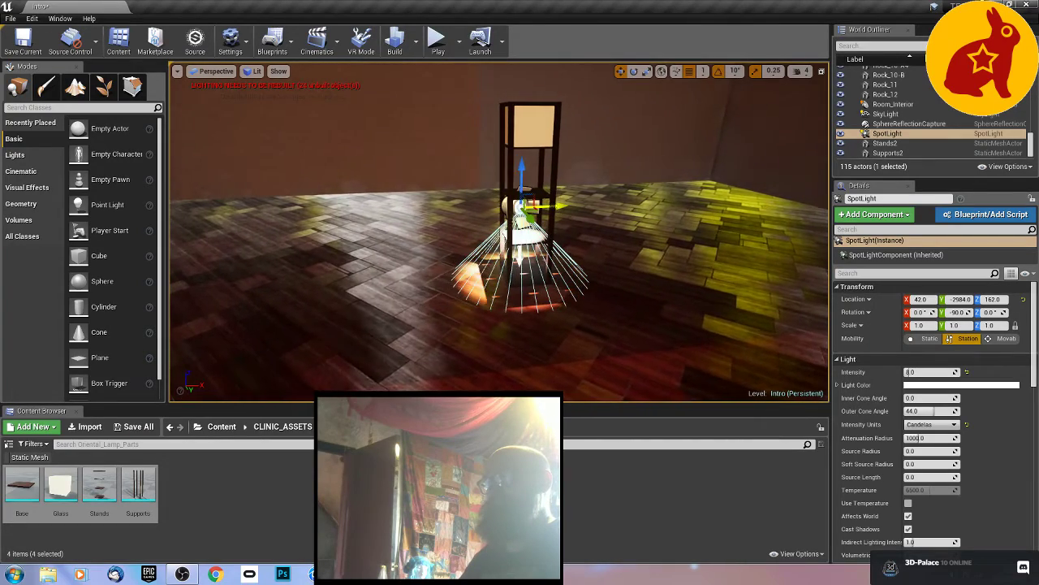
pyautogui.keyDown('alt'); pyautogui.moveTo(475, 221); pyautogui.dragTo(523, 209); pyautogui.keyUp('alt')
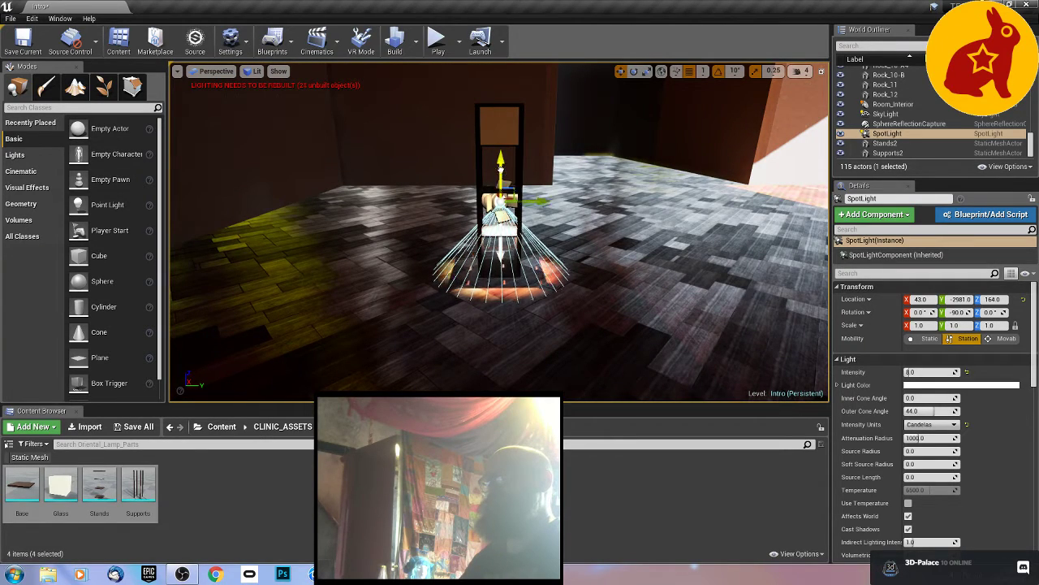
# Step: Raise the spot light into the lamp's glass shade at Z 222 and center it at X 45
pyautogui.moveTo(500, 166); pyautogui.dragTo(514, 77)
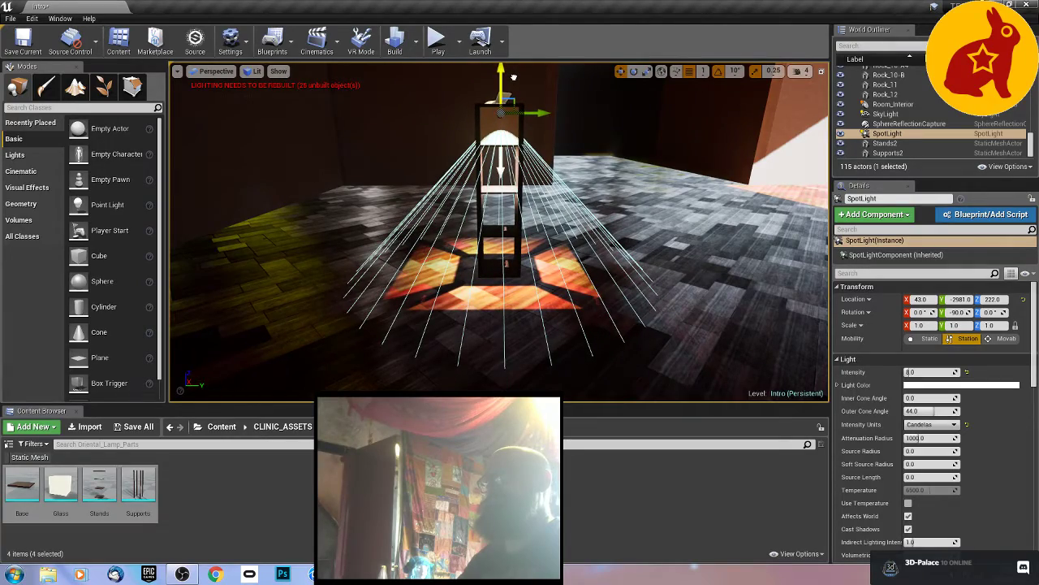
pyautogui.moveTo(601, 132); pyautogui.dragTo(623, 138, button='right')
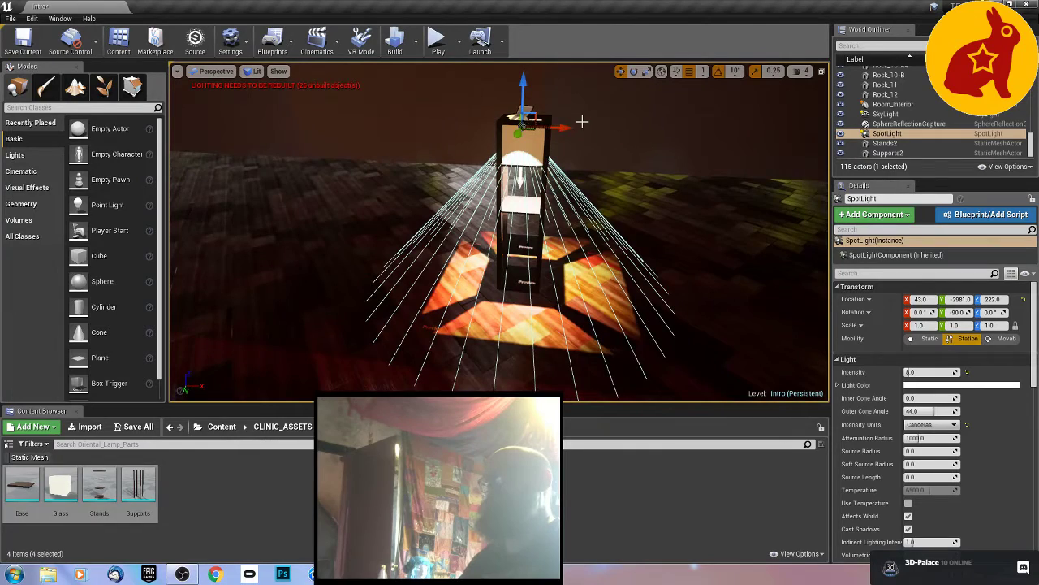
pyautogui.moveTo(562, 128); pyautogui.dragTo(569, 127)
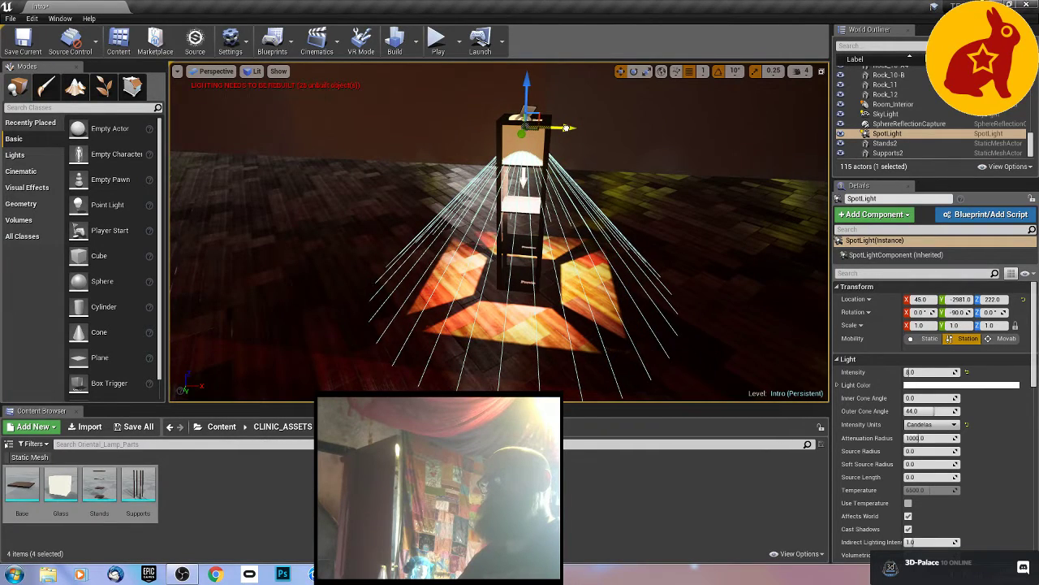
pyautogui.keyDown('alt'); pyautogui.moveTo(555, 219); pyautogui.dragTo(613, 189); pyautogui.keyUp('alt')
pyautogui.keyDown('alt'); pyautogui.moveTo(556, 246); pyautogui.dragTo(550, 247); pyautogui.keyUp('alt')
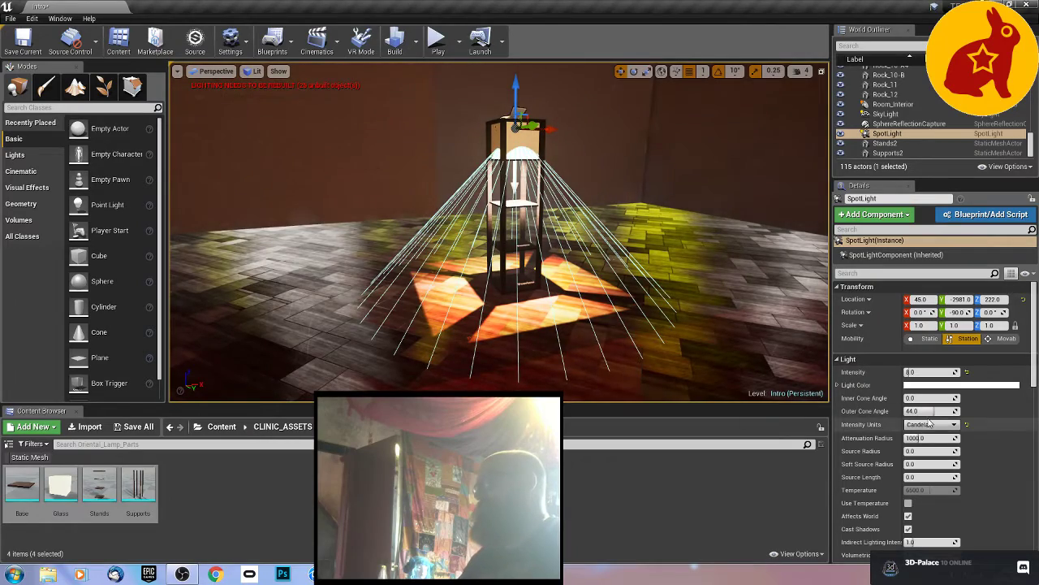
# Step: Widen the spot light's outer cone angle to 85 degrees
pyautogui.moveTo(931, 411); pyautogui.dragTo(962, 411)
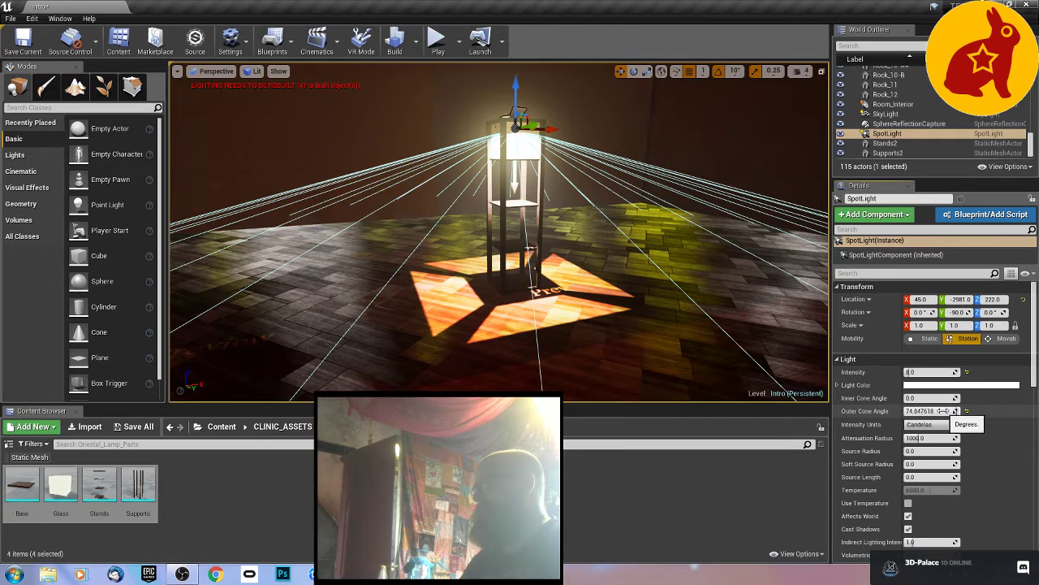
pyautogui.press('Return')
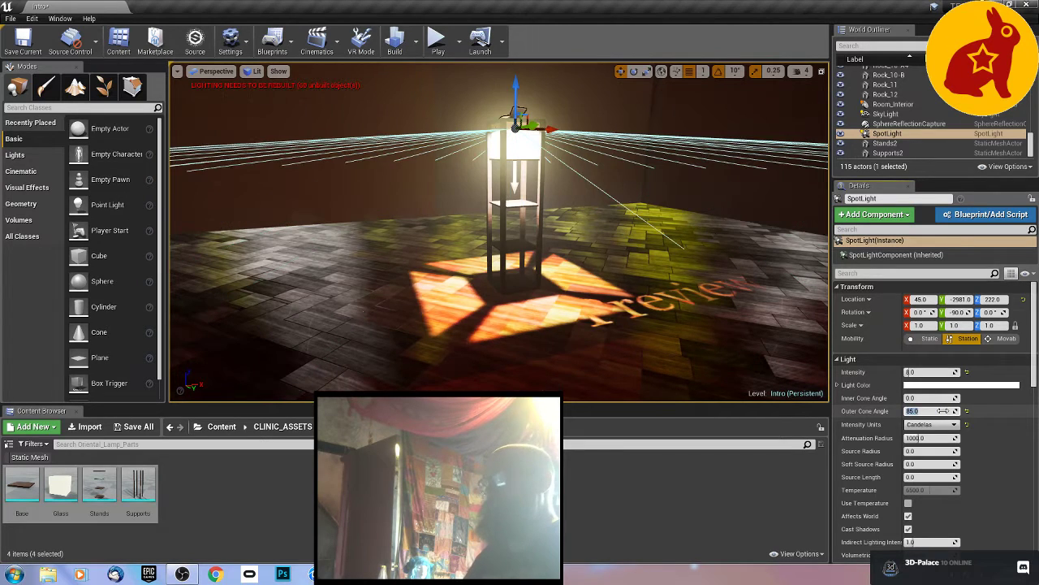
pyautogui.scroll(-5, 598, 311)
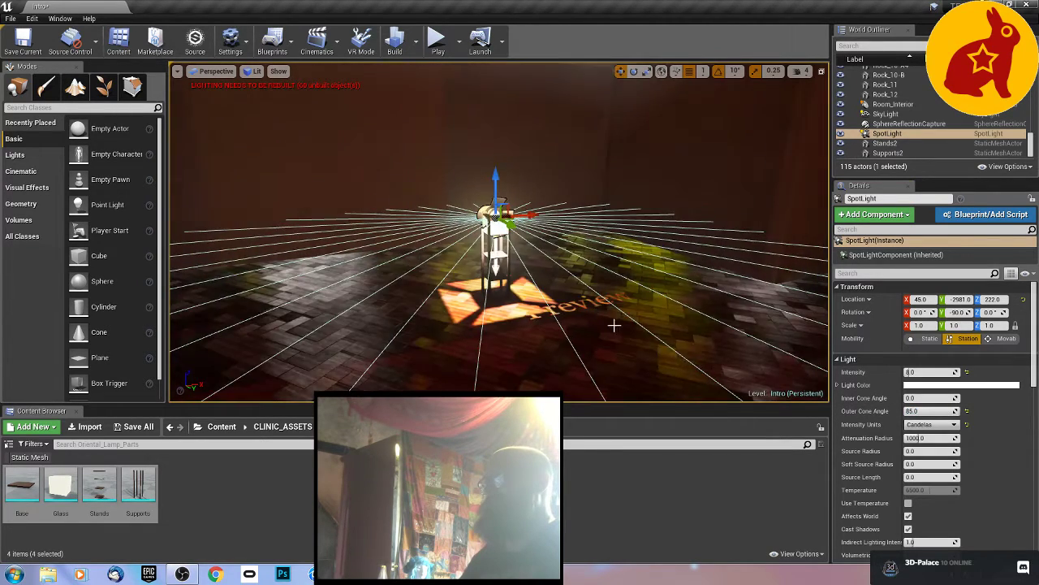
pyautogui.moveTo(599, 311); pyautogui.dragTo(602, 311, button='right')
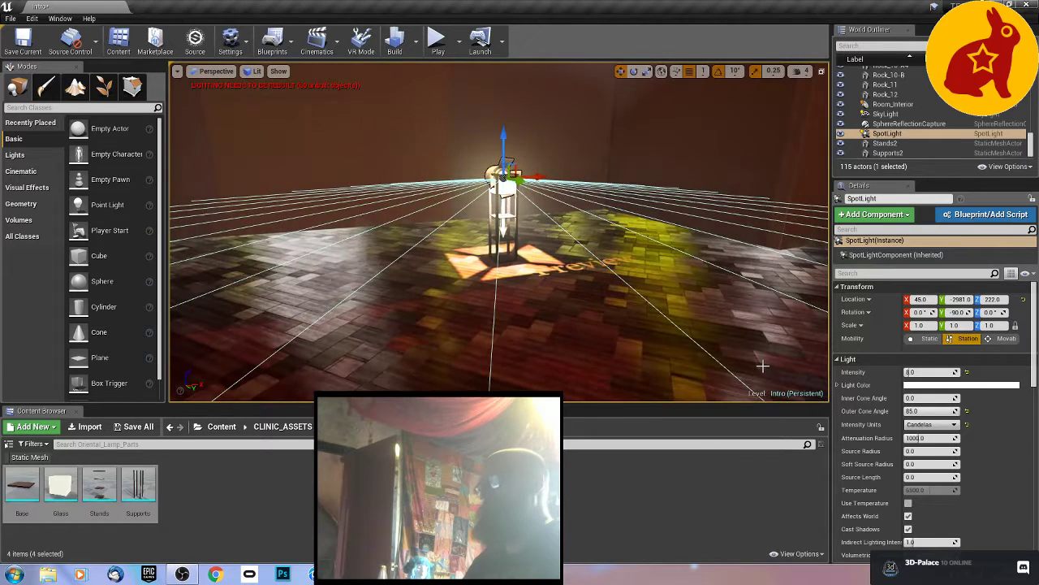
# Step: Set the spot light's intensity units to Lumens and its inner cone angle to 65 degrees
pyautogui.click(954, 424)
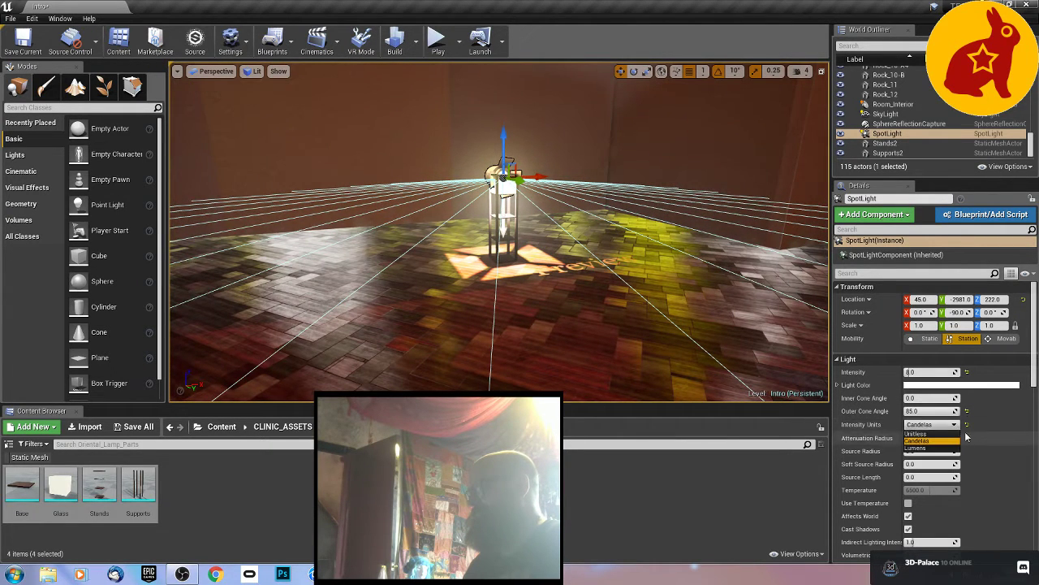
pyautogui.click(955, 449)
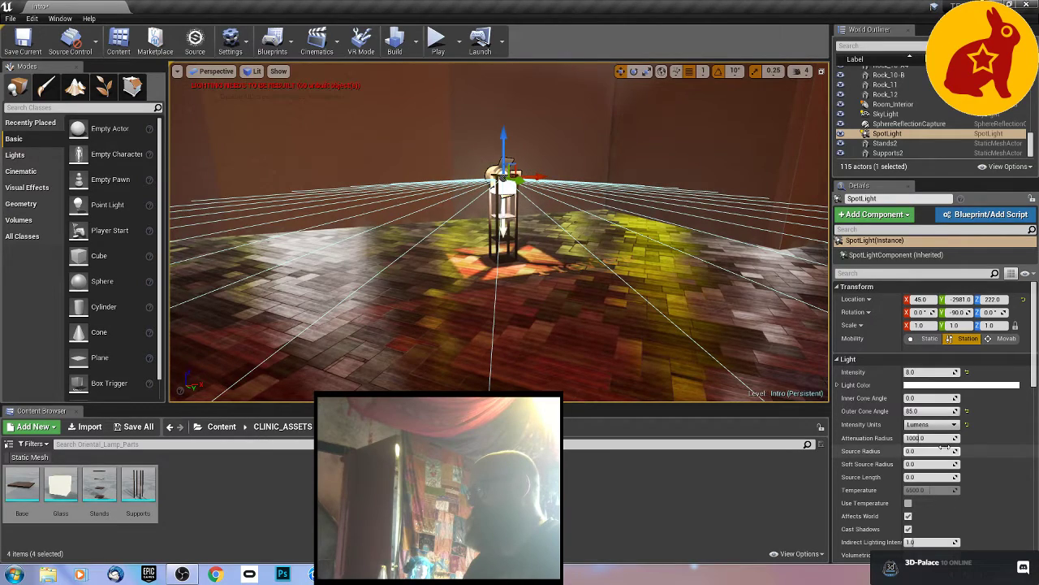
pyautogui.keyDown('alt'); pyautogui.moveTo(607, 288); pyautogui.dragTo(568, 289); pyautogui.keyUp('alt')
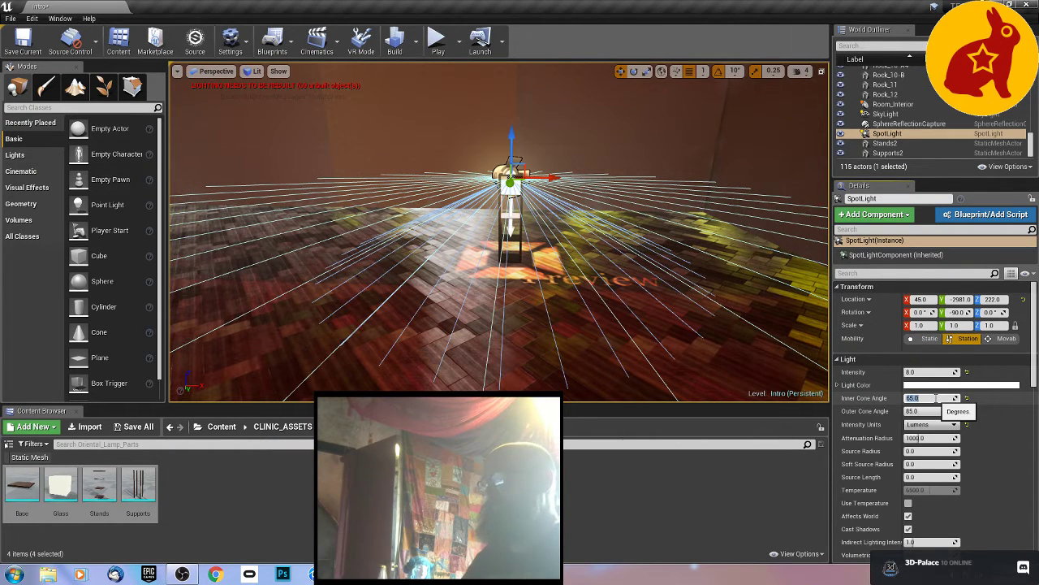
pyautogui.keyDown('alt'); pyautogui.moveTo(350, 290); pyautogui.dragTo(662, 288); pyautogui.keyUp('alt')
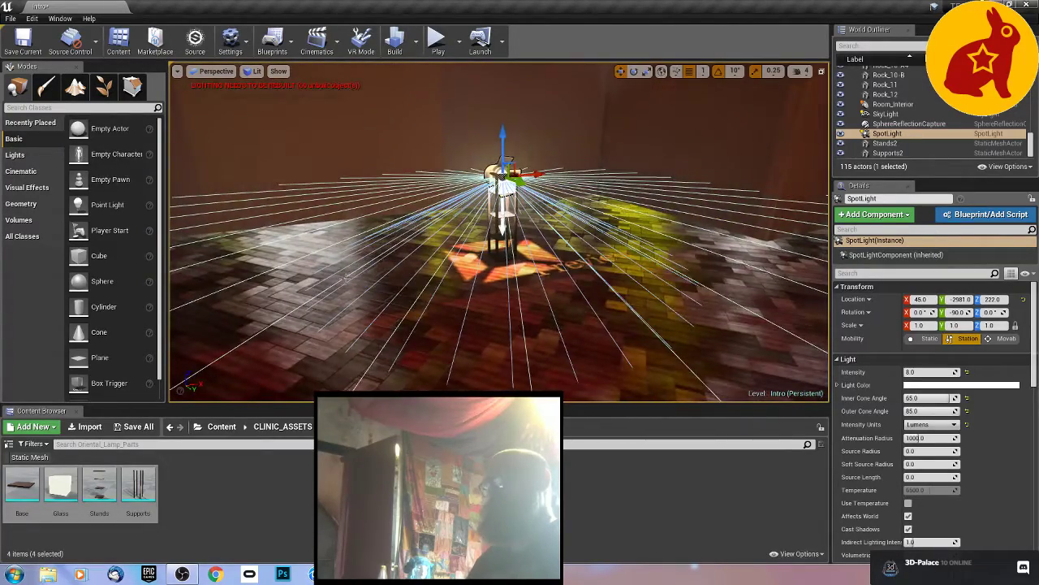
# Step: Duplicate the spot light in place and rotate the copy 180 degrees so it shines upward
pyautogui.scroll(4, 418, 250)
pyautogui.moveTo(414, 267)
pyautogui.mouseDown(button='right')
pyautogui.moveTo(406, 279)
pyautogui.moveTo(428, 340)
pyautogui.moveTo(415, 261)
pyautogui.mouseUp(button='right')
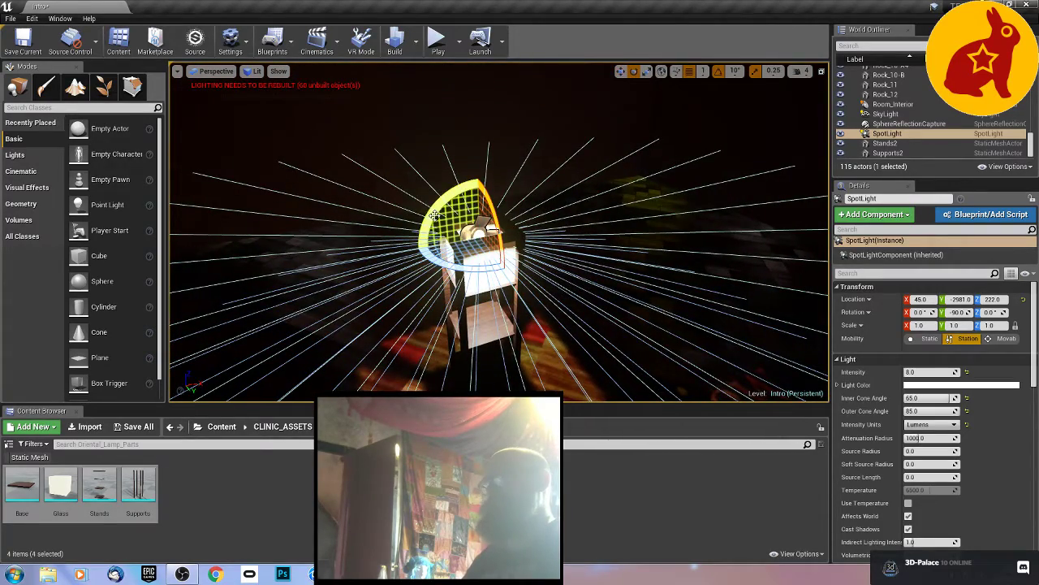
pyautogui.keyDown('alt'); pyautogui.moveTo(428, 218); pyautogui.dragTo(412, 237); pyautogui.keyUp('alt')
pyautogui.moveTo(385, 275)
pyautogui.mouseDown(button='right')
pyautogui.moveTo(426, 260)
pyautogui.moveTo(402, 304)
pyautogui.moveTo(394, 292)
pyautogui.mouseUp(button='right')
pyautogui.keyDown('alt'); pyautogui.moveTo(394, 292); pyautogui.dragTo(418, 256); pyautogui.keyUp('alt')
pyautogui.scroll(-6, 376, 284)
pyautogui.scroll(6, 381, 267)
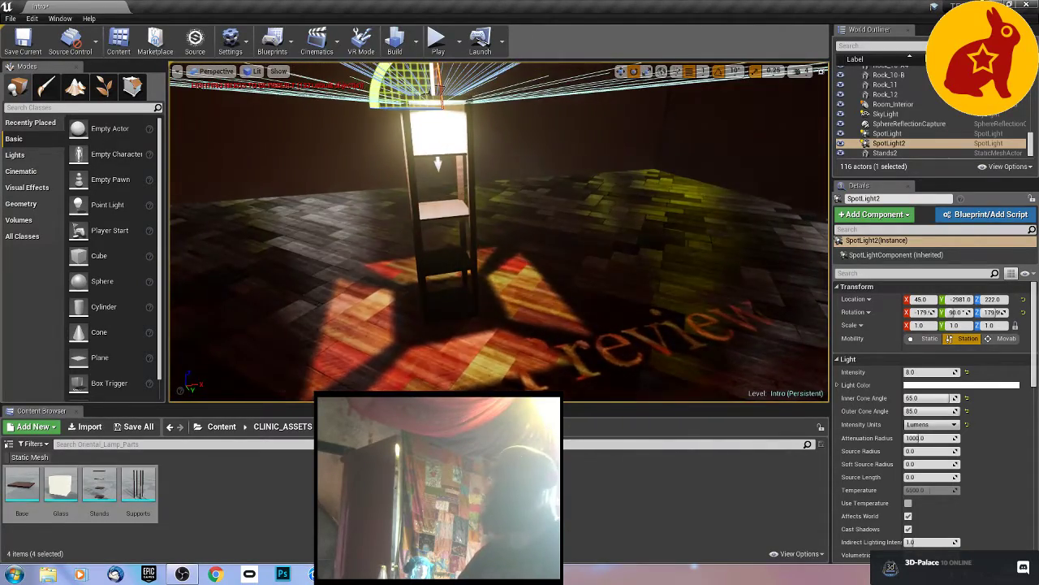
# Step: Lower the upward-facing spot light copy inside the lamp shade to Z 217
pyautogui.moveTo(431, 71); pyautogui.dragTo(432, 83)
pyautogui.scroll(-4, 416, 140)
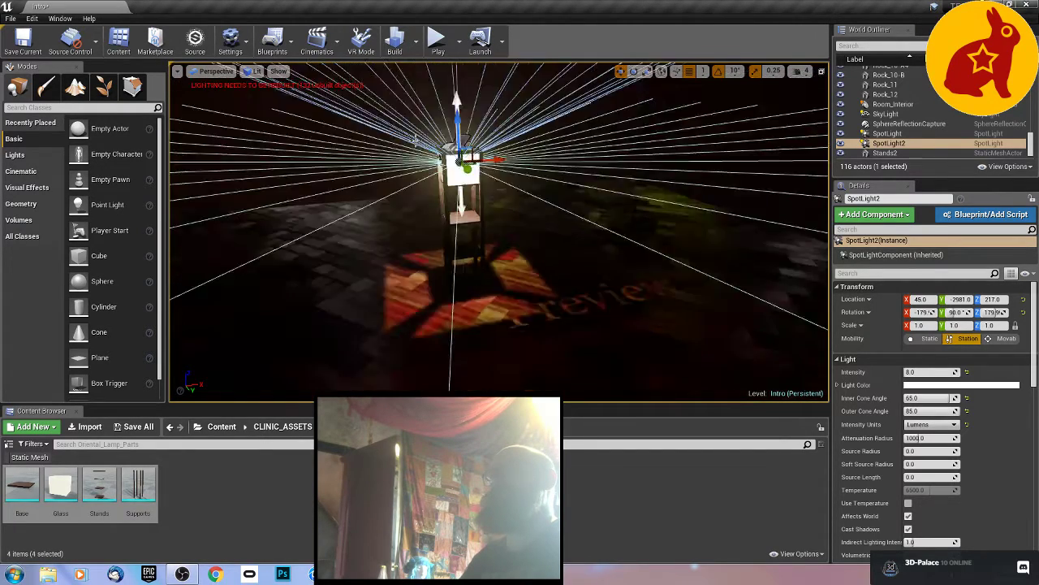
pyautogui.scroll(-4, 415, 140)
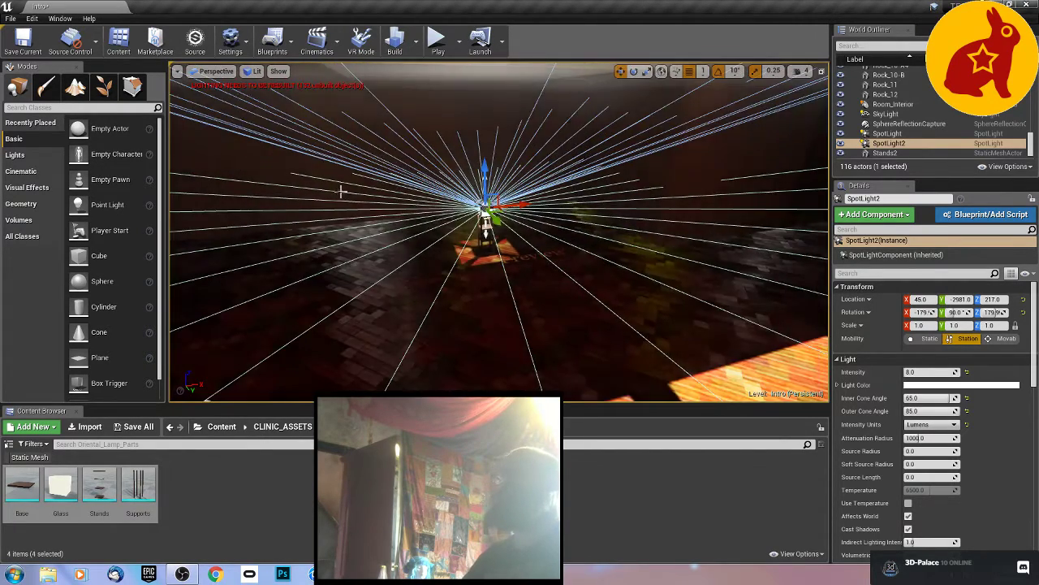
pyautogui.moveTo(341, 190)
pyautogui.keyDown('alt'); pyautogui.mouseDown()
pyautogui.moveTo(351, 162)
pyautogui.moveTo(487, 146)
pyautogui.moveTo(455, 195)
pyautogui.moveTo(439, 170)
pyautogui.moveTo(350, 193)
pyautogui.mouseUp(); pyautogui.keyUp('alt')
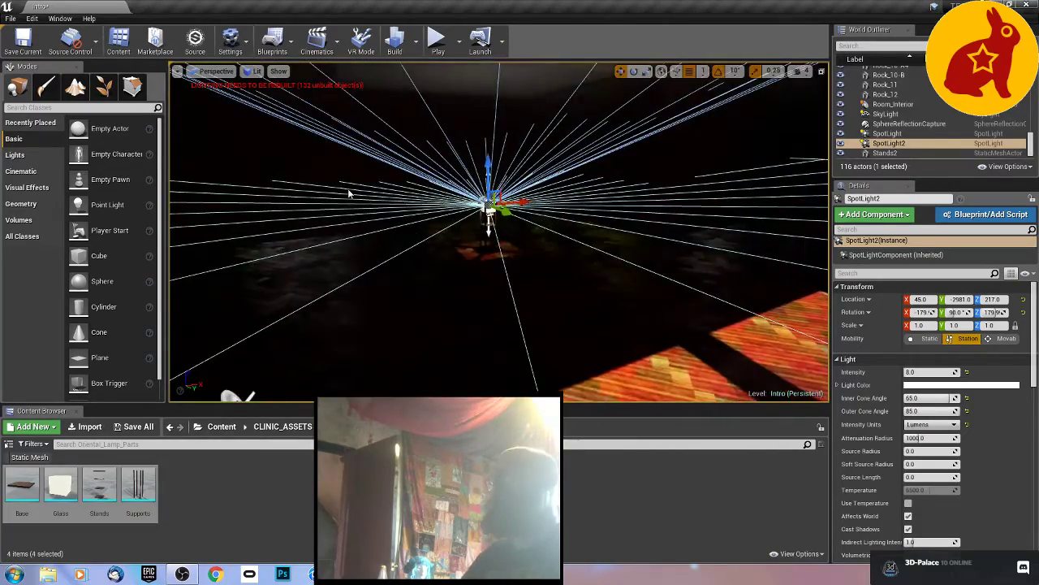
pyautogui.scroll(-3, 398, 141)
pyautogui.moveTo(488, 244)
pyautogui.mouseDown(button='right')
pyautogui.moveTo(496, 284)
pyautogui.moveTo(484, 236)
pyautogui.mouseUp(button='right')
pyautogui.scroll(2, 509, 215)
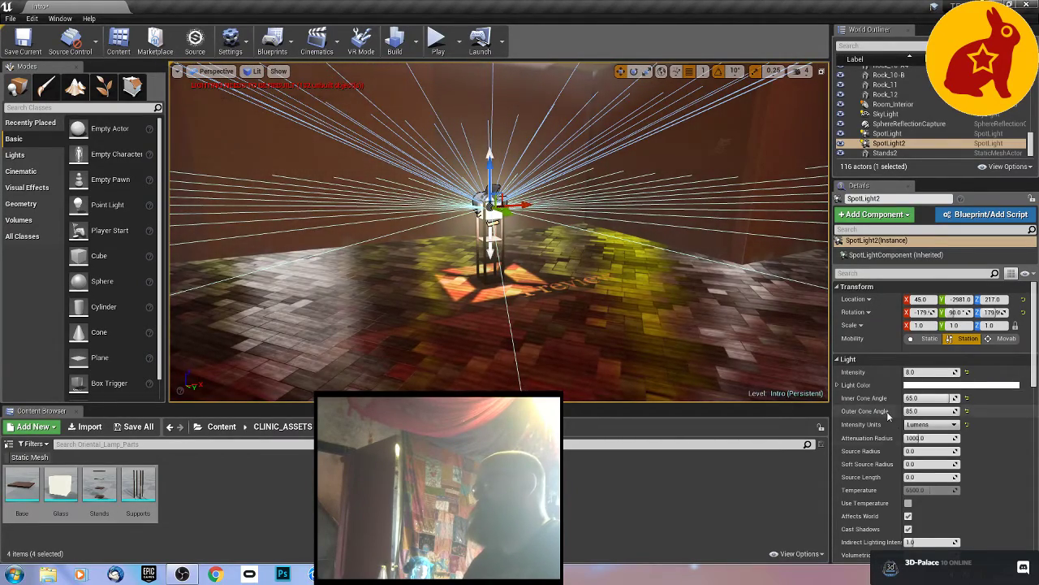
# Step: Set the upward-facing spot light's attenuation radius to 2500, then deselect the light
pyautogui.moveTo(926, 438); pyautogui.dragTo(947, 438)
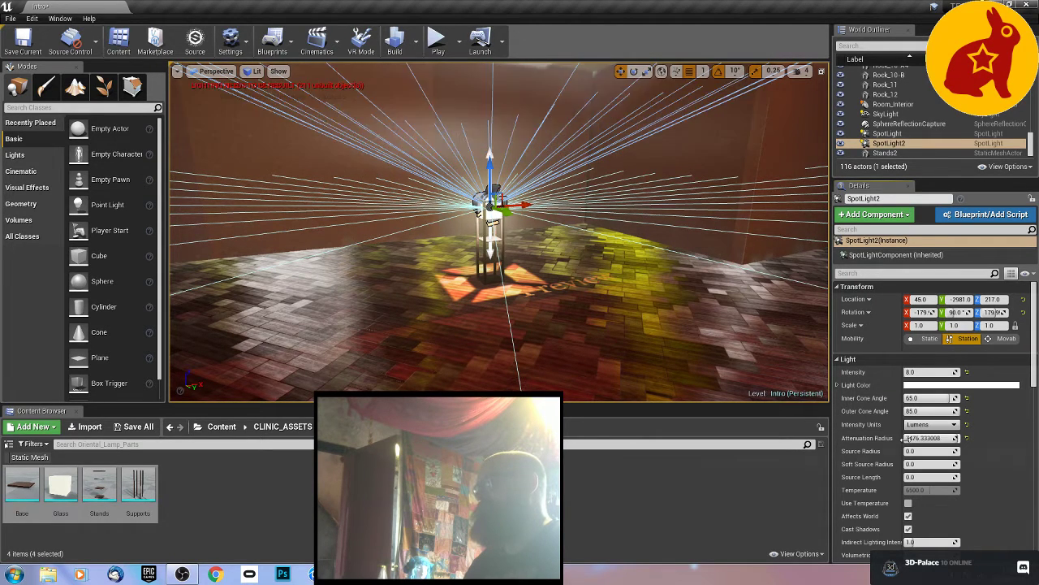
pyautogui.click(920, 438)
pyautogui.write('25')
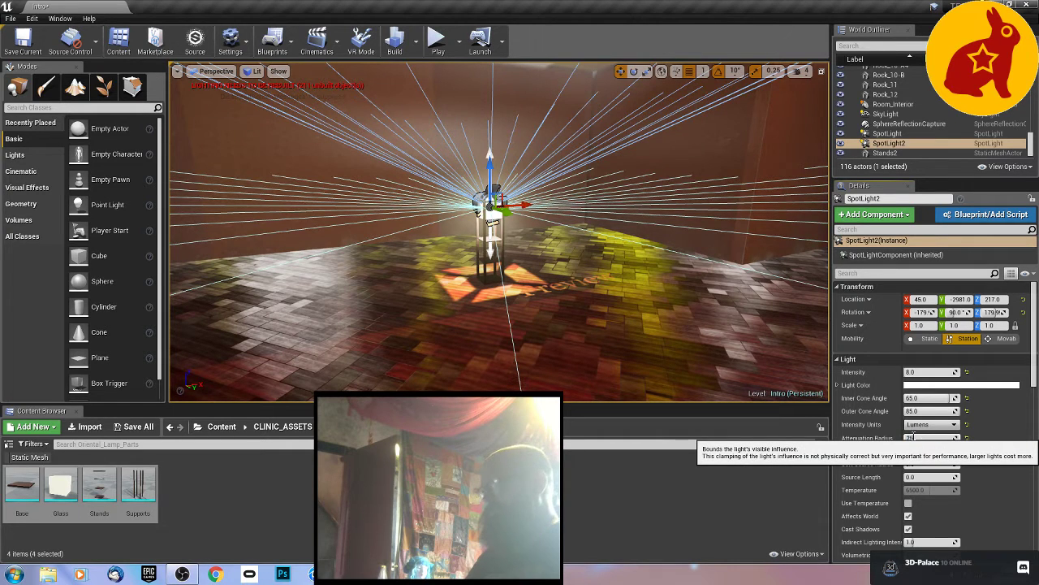
pyautogui.write('00')
pyautogui.press('Return')
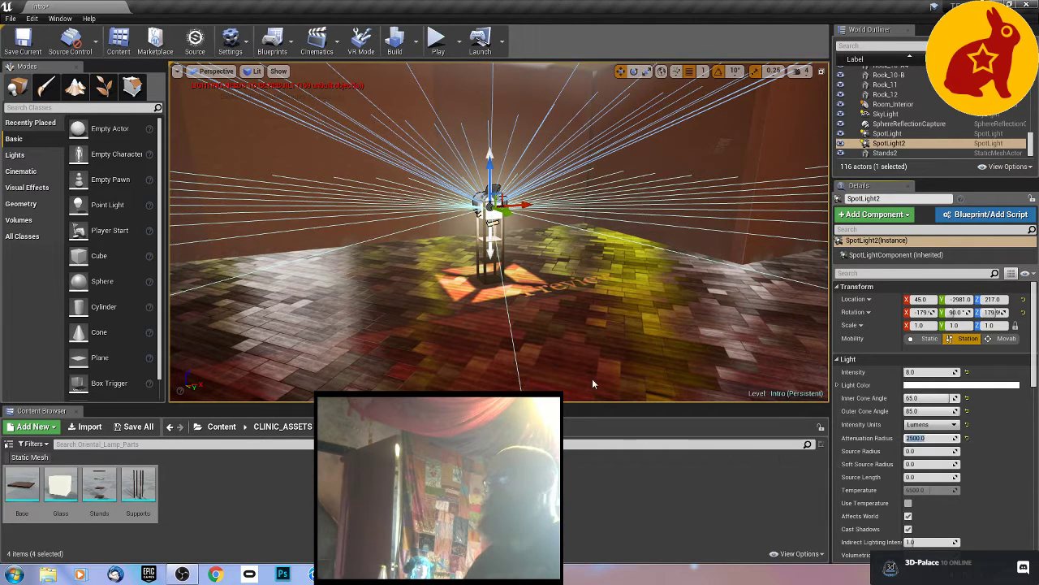
pyautogui.click(557, 310)
# Step: Regroup the lamp's four mesh parts together with both spot lights as one group
pyautogui.moveTo(391, 307)
pyautogui.mouseDown(button='right')
pyautogui.moveTo(414, 307)
pyautogui.moveTo(414, 316)
pyautogui.moveTo(384, 299)
pyautogui.mouseUp(button='right')
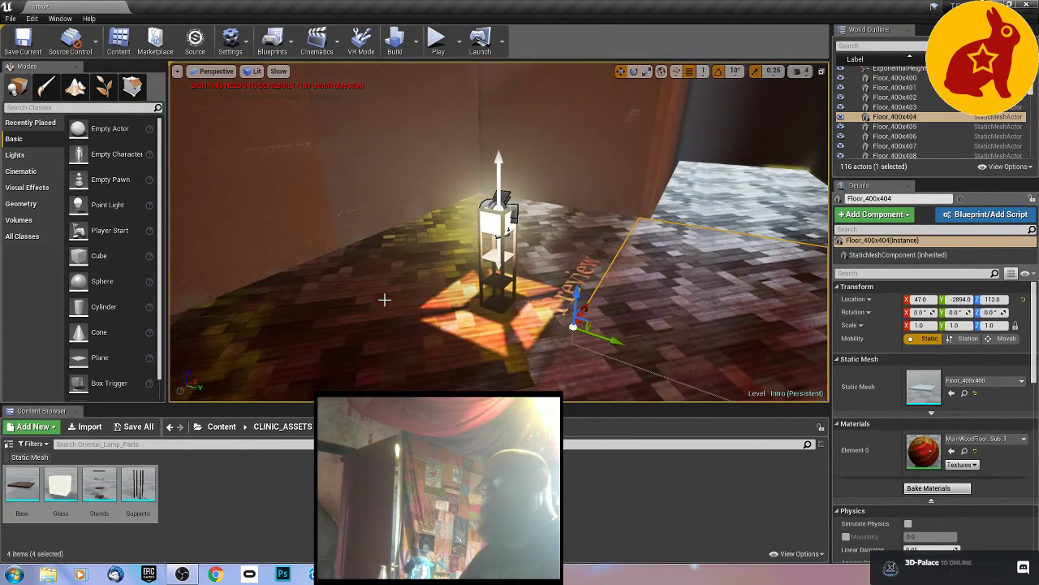
pyautogui.scroll(4, 382, 310)
pyautogui.scroll(-4, 398, 313)
pyautogui.moveTo(436, 325)
pyautogui.mouseDown(button='right')
pyautogui.moveTo(415, 312)
pyautogui.moveTo(422, 308)
pyautogui.moveTo(373, 313)
pyautogui.moveTo(434, 323)
pyautogui.mouseUp(button='right')
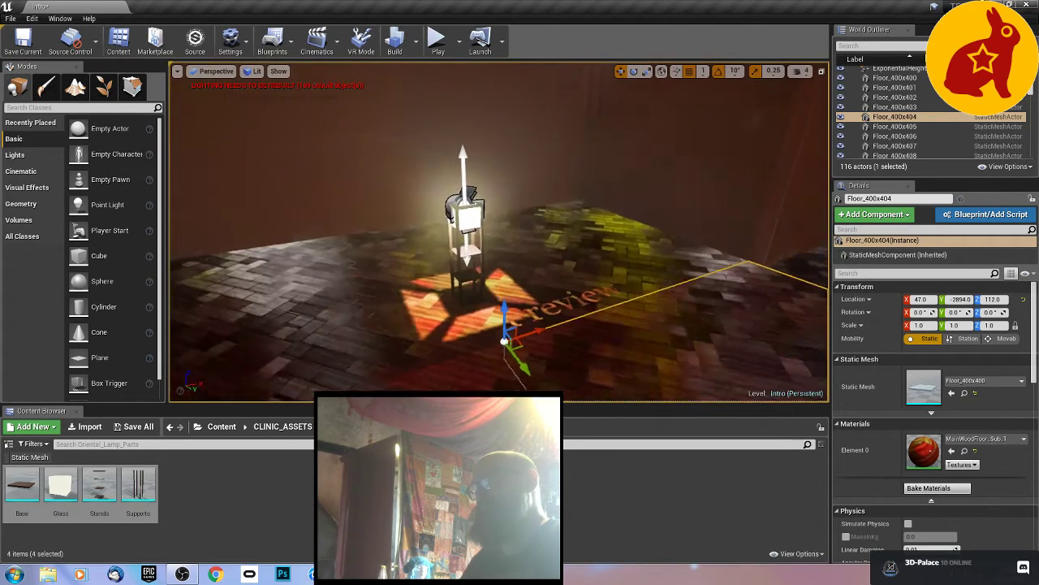
pyautogui.scroll(3, 434, 323)
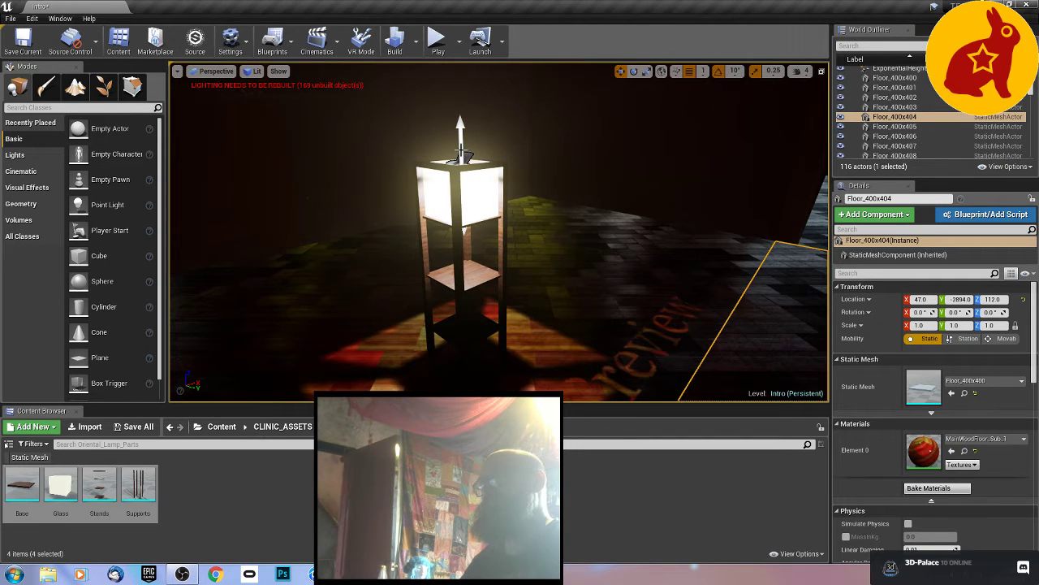
pyautogui.click(481, 177)
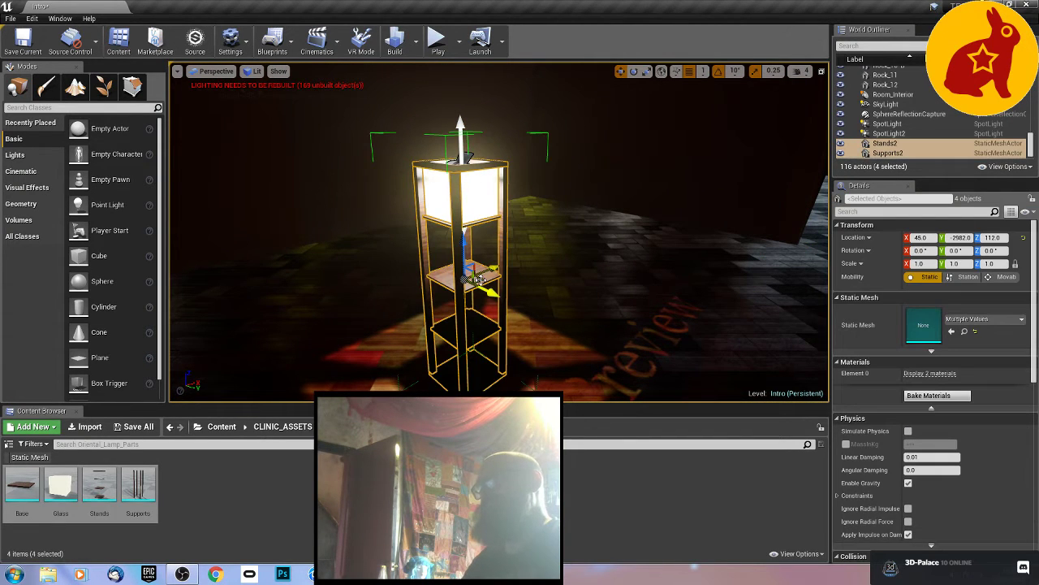
pyautogui.keyDown('ctrl'); pyautogui.click(460, 145); pyautogui.keyUp('ctrl')
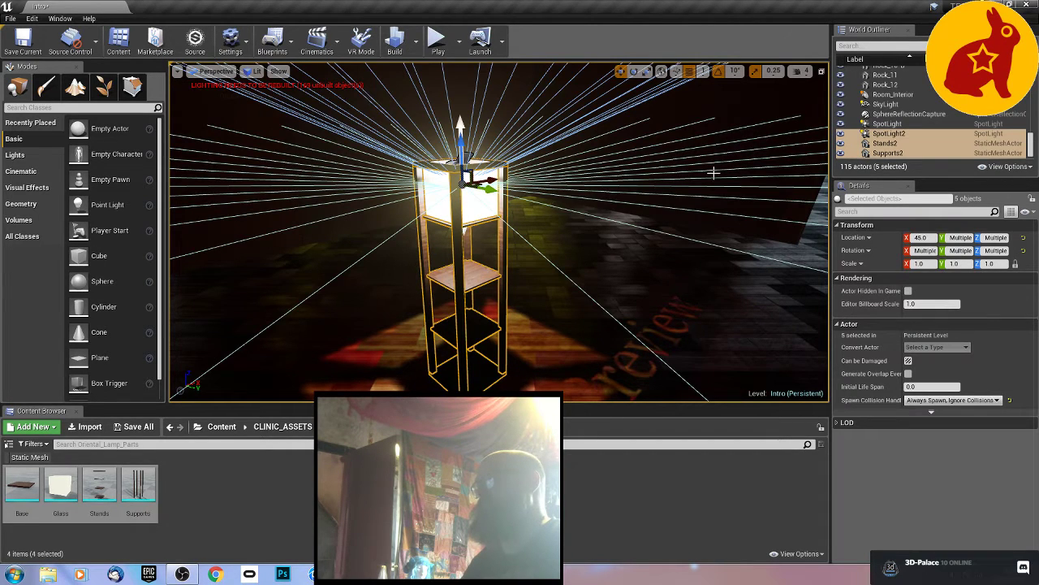
pyautogui.keyDown('ctrl'); pyautogui.click(887, 123); pyautogui.keyUp('ctrl')
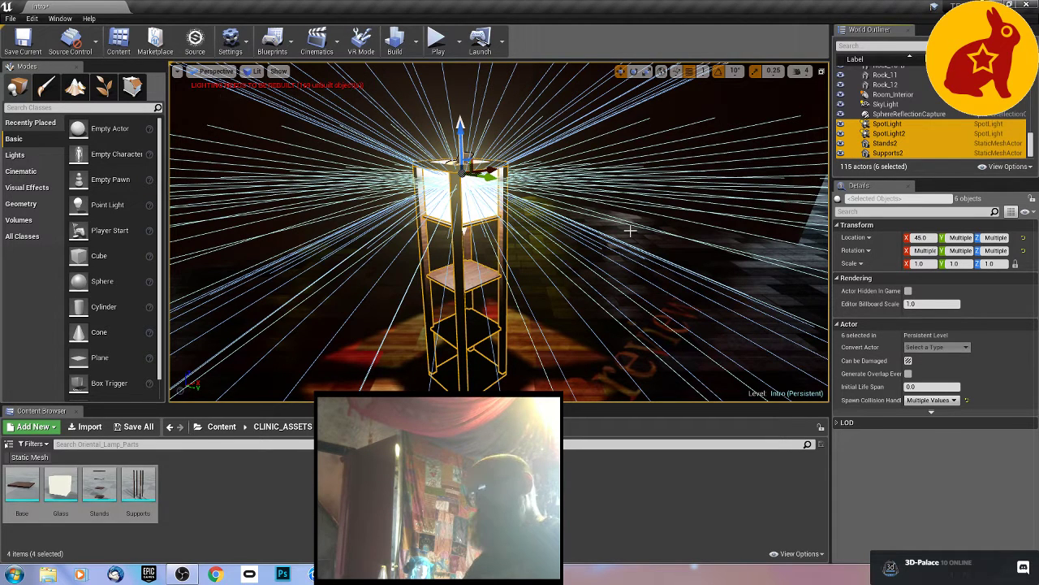
pyautogui.hotkey('ctrl', 'g')
pyautogui.click(630, 231)
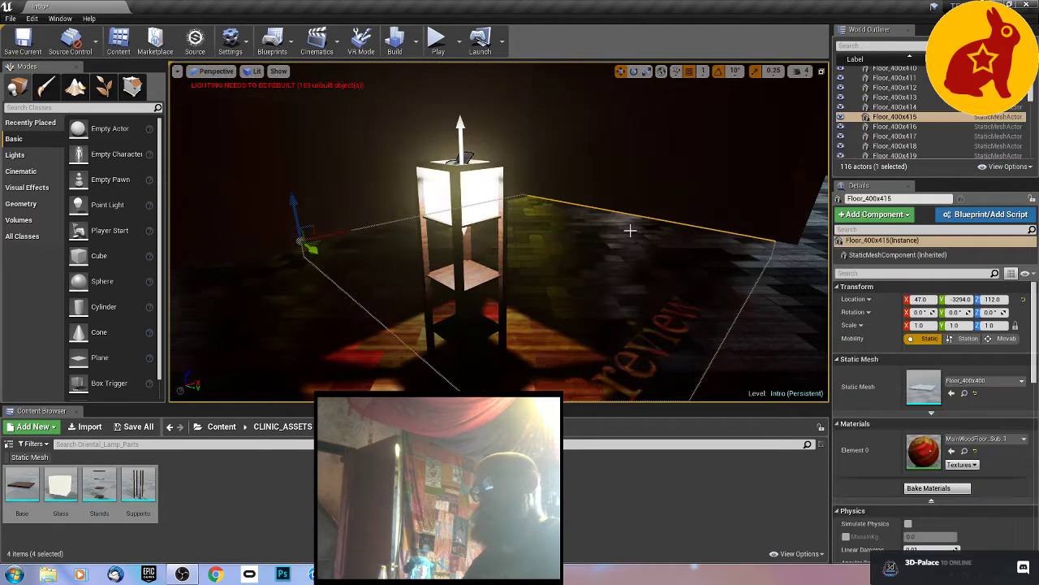
# Step: Move the grouped lamp with its lights across the room along the X axis to X 422
pyautogui.moveTo(640, 269); pyautogui.dragTo(636, 269, button='right')
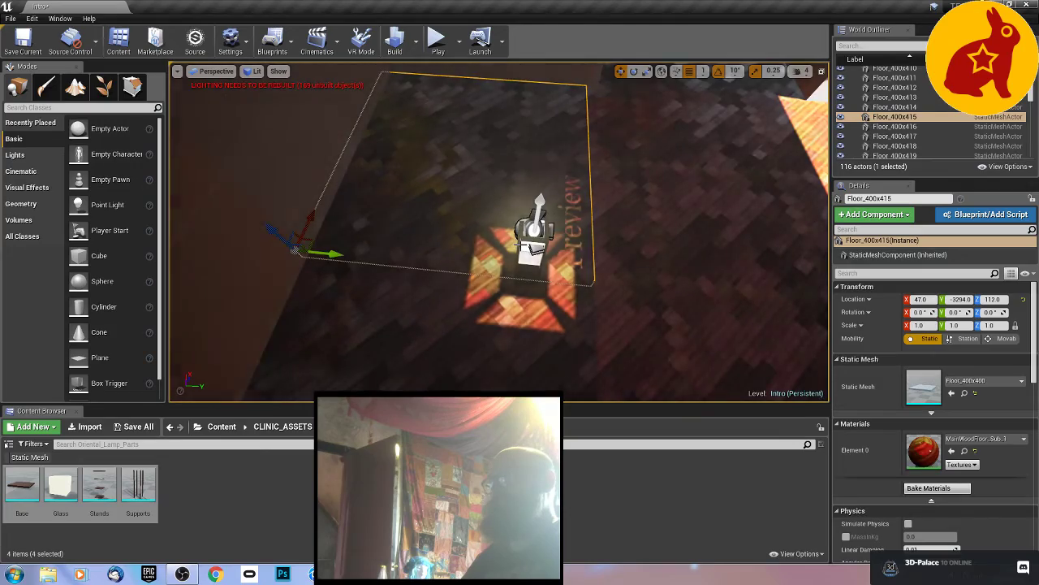
pyautogui.click(559, 186)
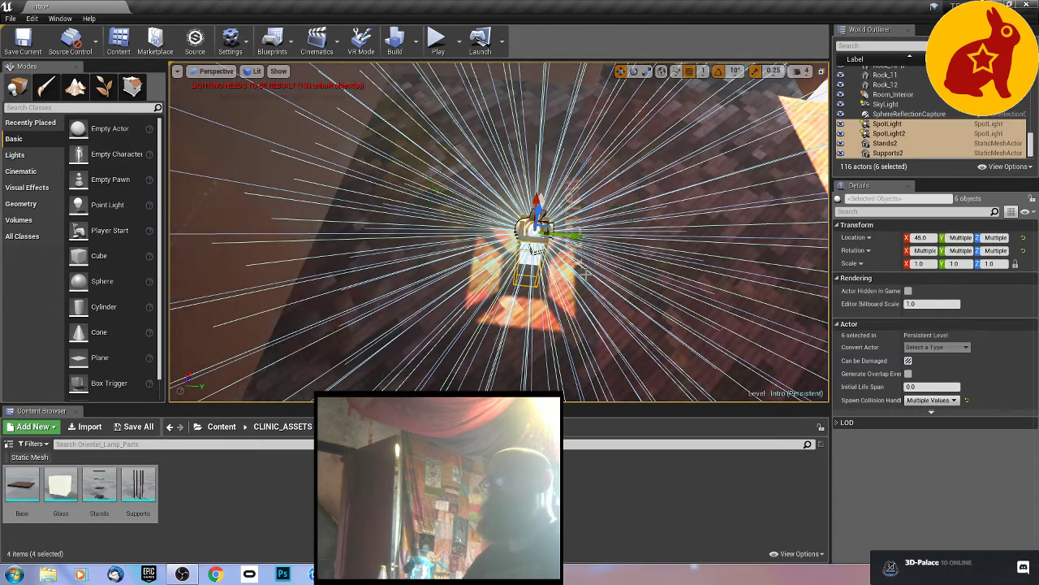
pyautogui.press('e')
pyautogui.moveTo(578, 285); pyautogui.dragTo(578, 284, button='right')
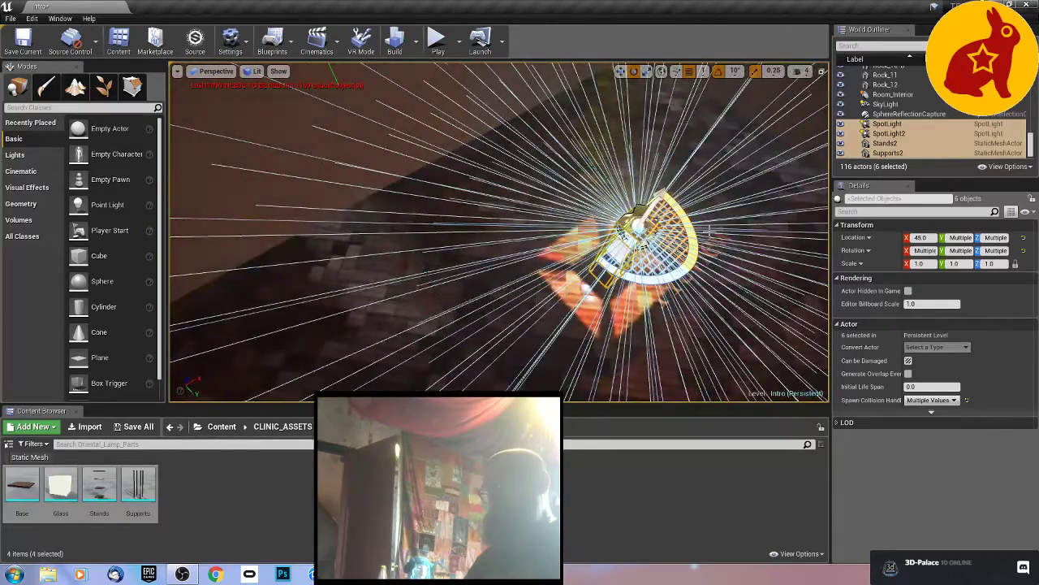
pyautogui.moveTo(621, 224); pyautogui.dragTo(620, 224, button='right')
pyautogui.press('w')
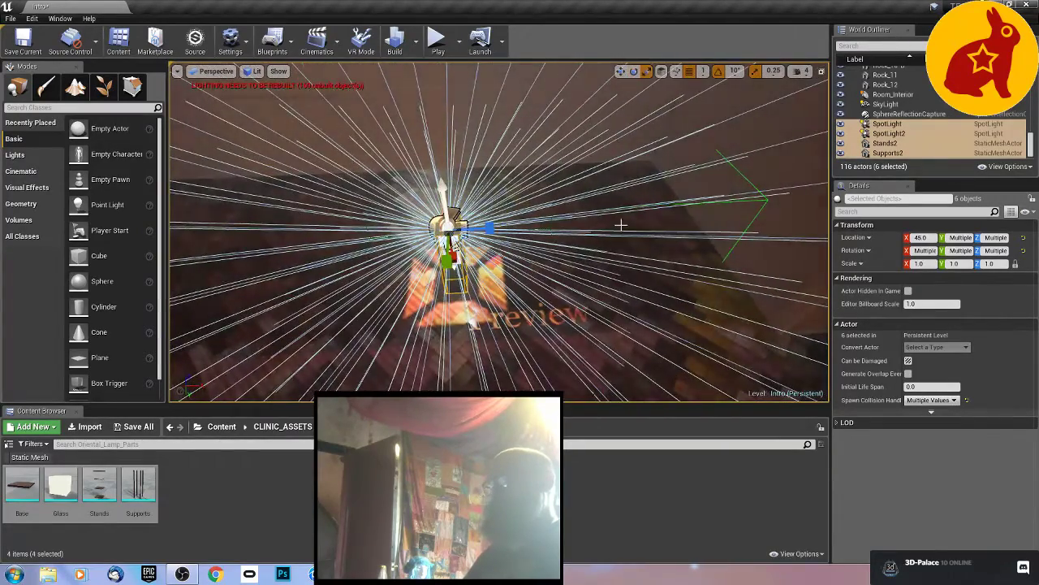
pyautogui.moveTo(480, 232); pyautogui.dragTo(775, 217)
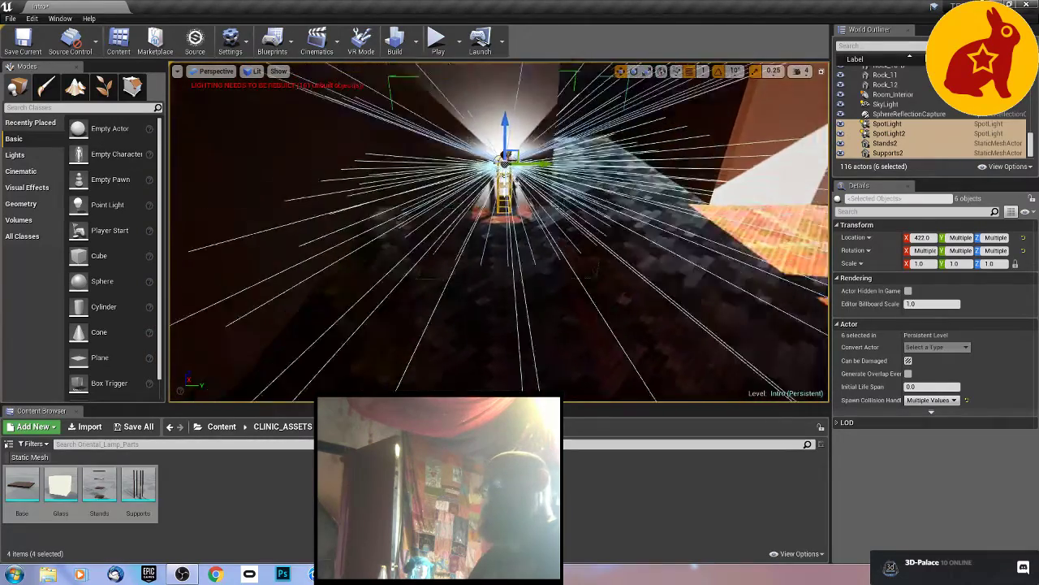
# Step: Duplicate the lamp group along the Y axis into the neighbouring room corner
pyautogui.moveTo(505, 232); pyautogui.dragTo(506, 182, button='right')
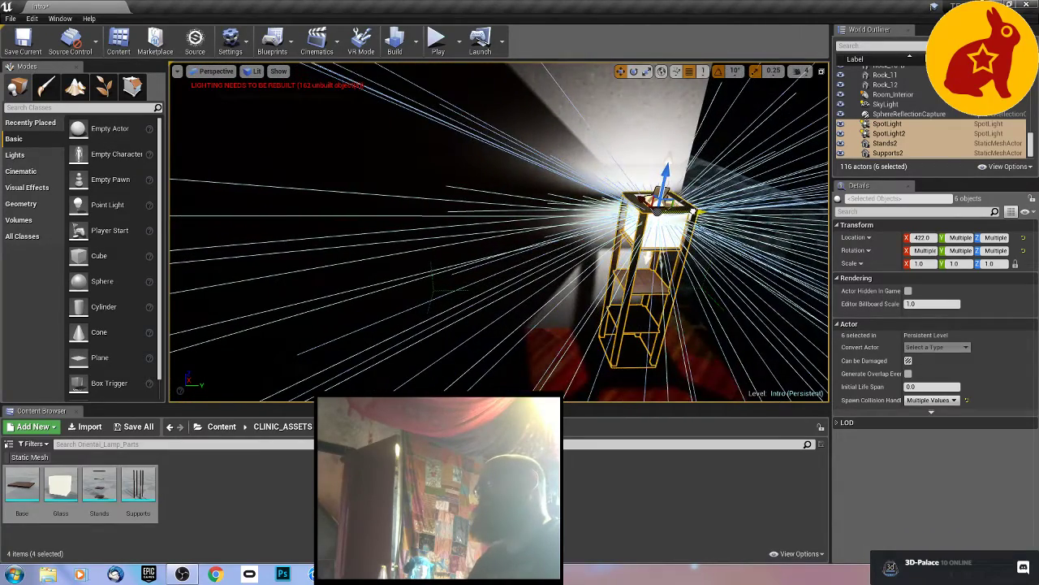
pyautogui.moveTo(505, 231); pyautogui.dragTo(575, 231, button='right')
pyautogui.moveTo(505, 232); pyautogui.dragTo(437, 231, button='right')
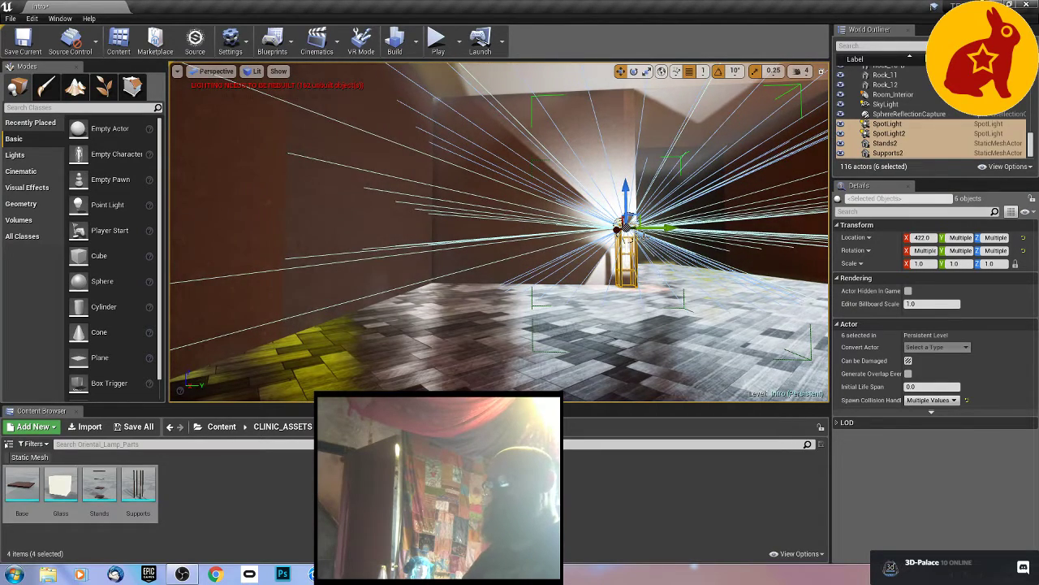
pyautogui.keyDown('alt'); pyautogui.moveTo(663, 230); pyautogui.dragTo(477, 244); pyautogui.keyUp('alt')
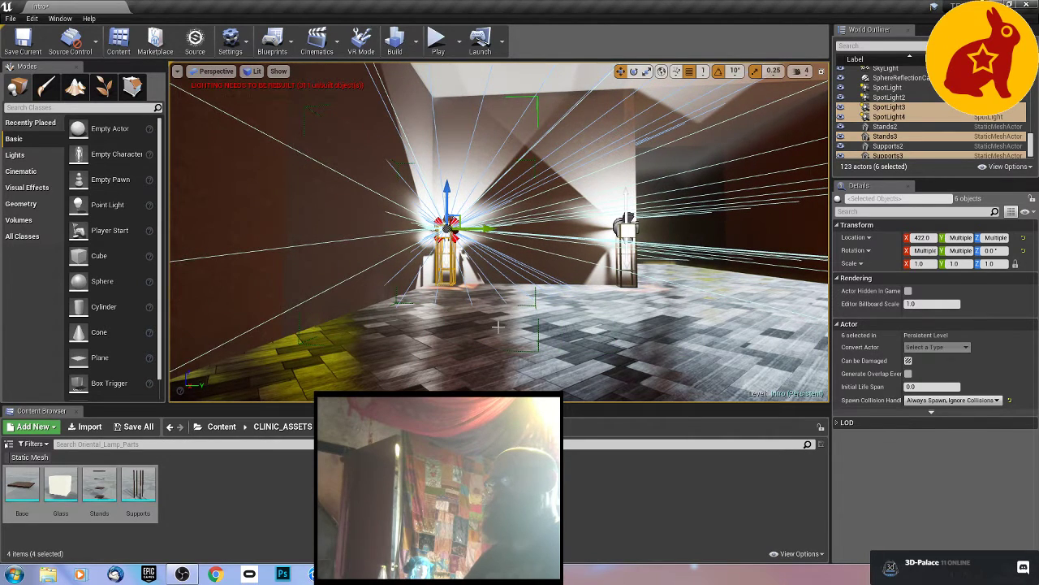
# Step: Delete the duplicated lamp group standing in the room corner
pyautogui.click(527, 341)
pyautogui.moveTo(533, 329); pyautogui.dragTo(508, 358, button='right')
pyautogui.press('w')
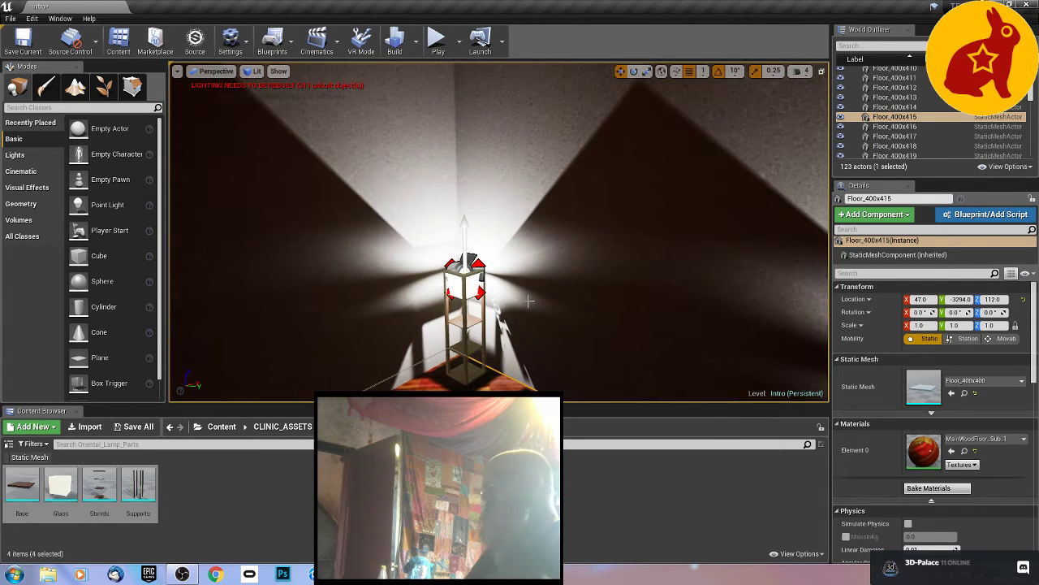
pyautogui.click(471, 280)
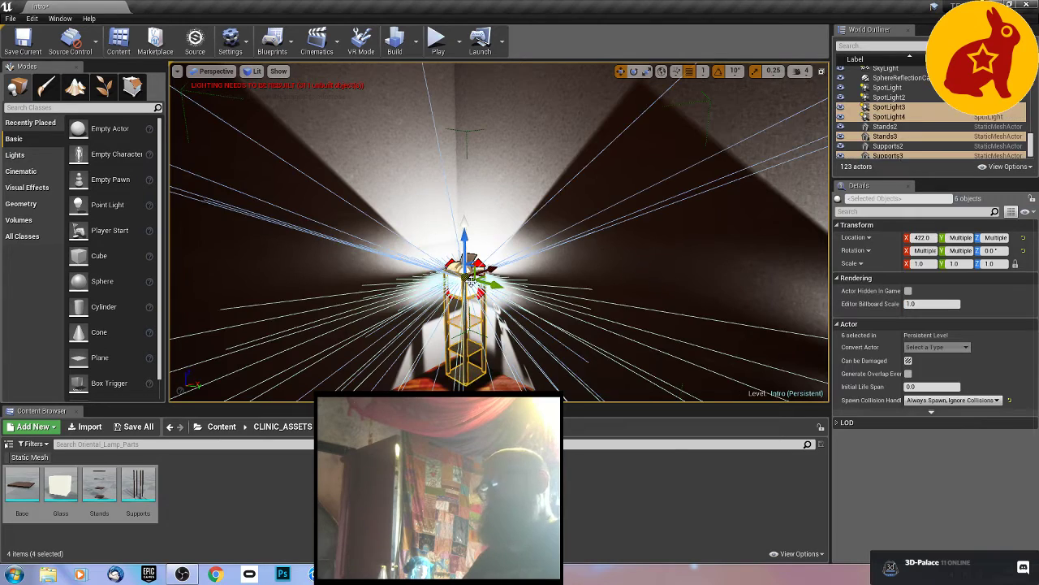
pyautogui.press('Delete')
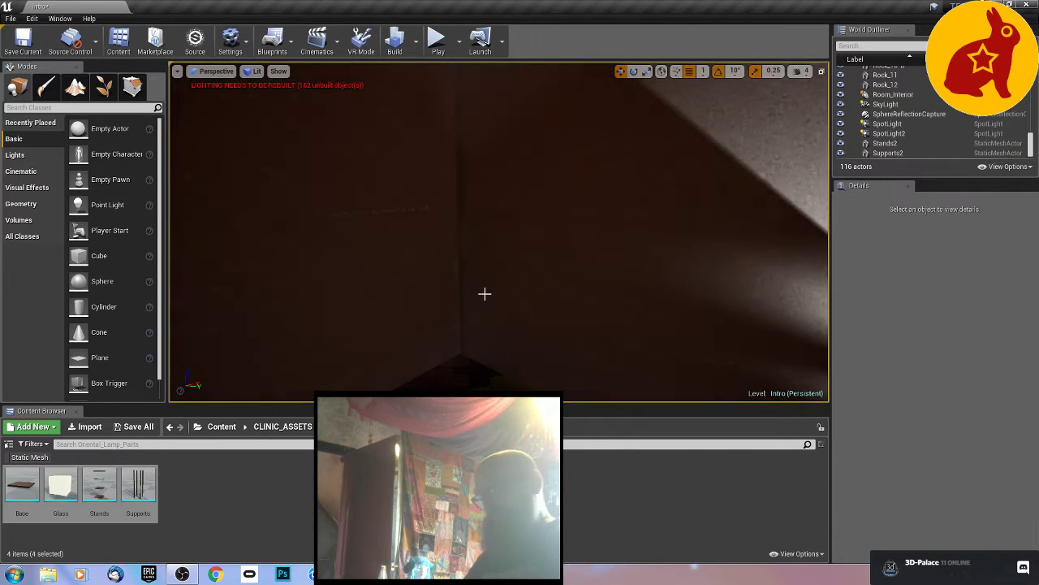
# Step: Ungroup the lamp and set the mobility of its upward-facing spot light to Static
pyautogui.moveTo(485, 293); pyautogui.dragTo(484, 292, button='right')
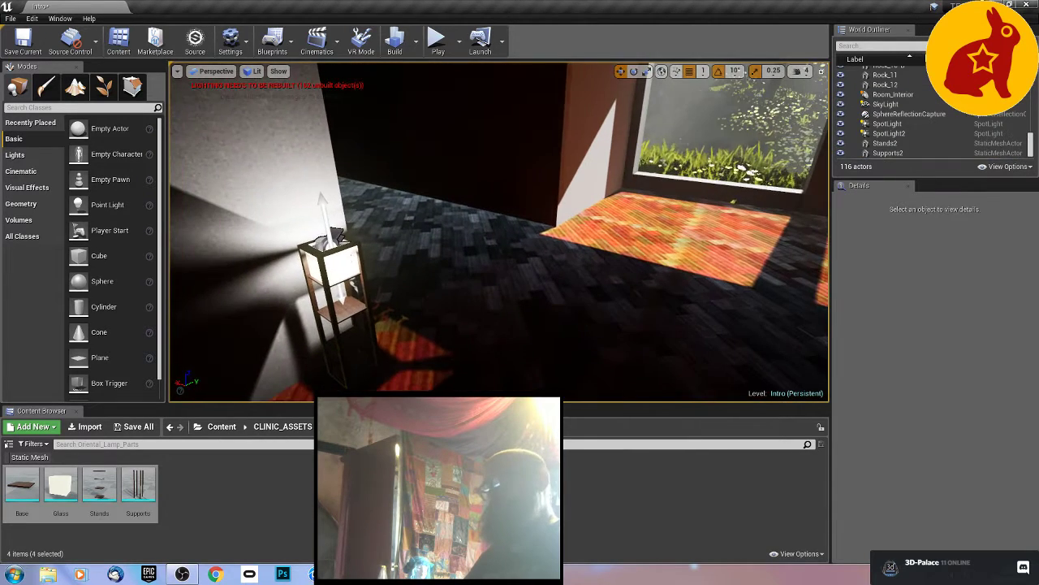
pyautogui.click(351, 270)
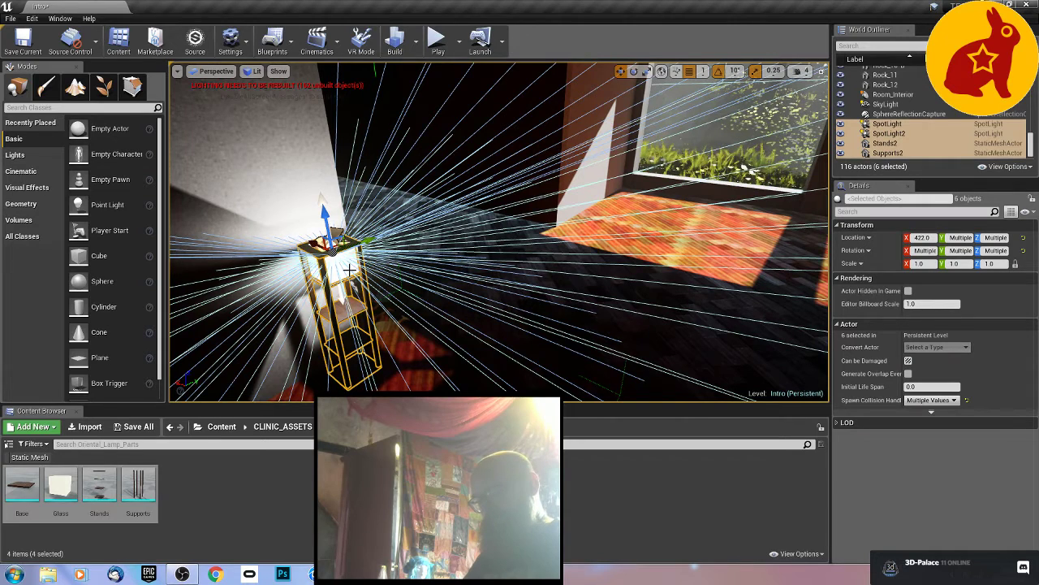
pyautogui.click(373, 243)
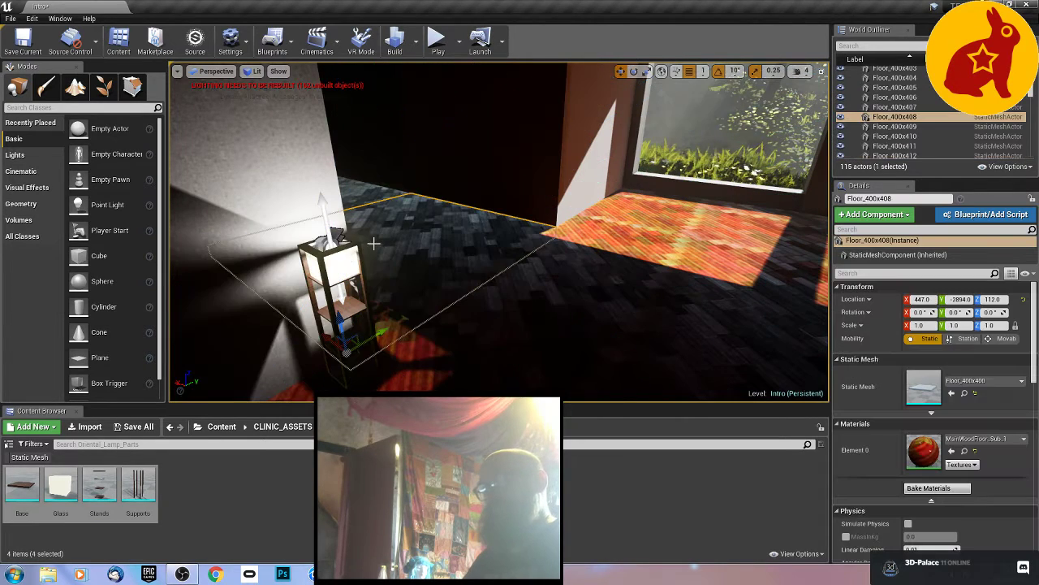
pyautogui.click(335, 238)
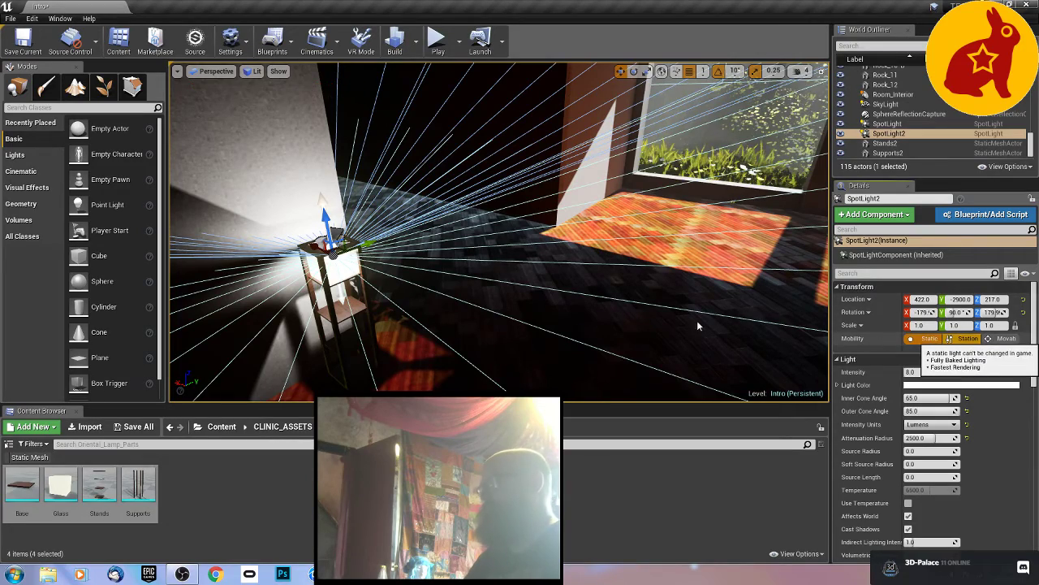
pyautogui.moveTo(699, 325); pyautogui.dragTo(550, 378, button='right')
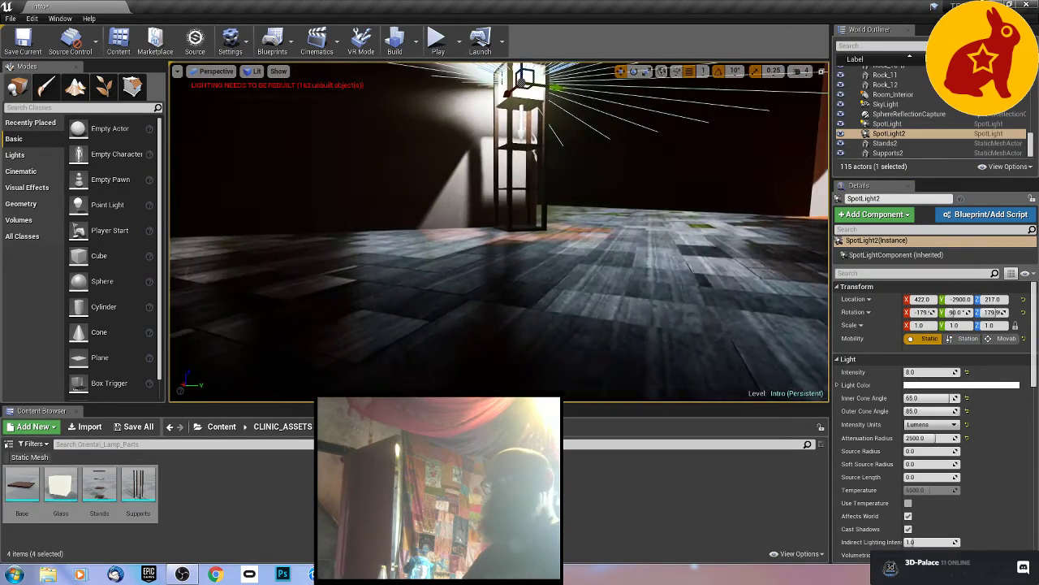
pyautogui.press('f')
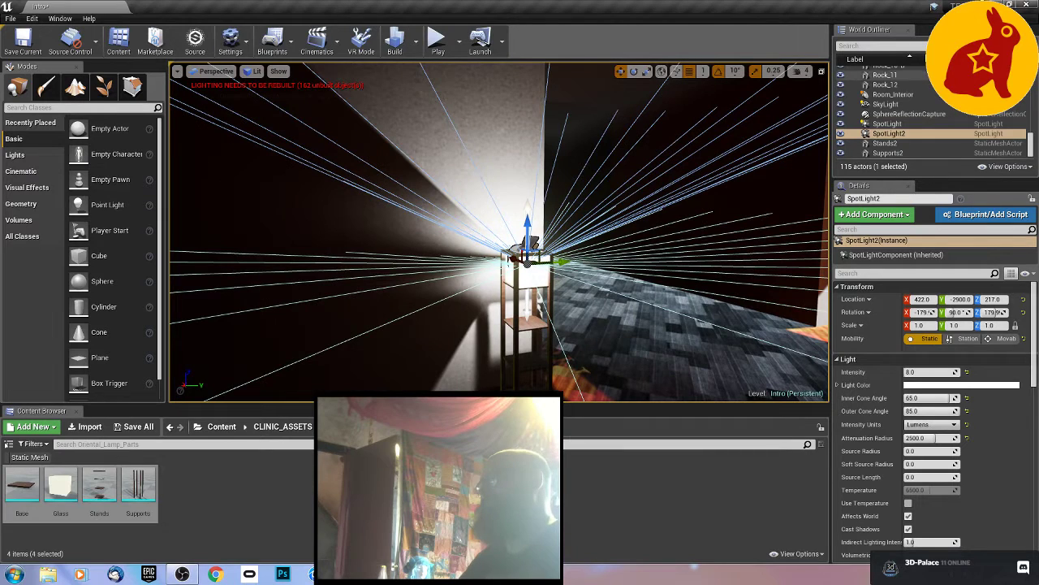
# Step: Set the mobility of the lamp's downward-facing spot light to Static
pyautogui.click(887, 123)
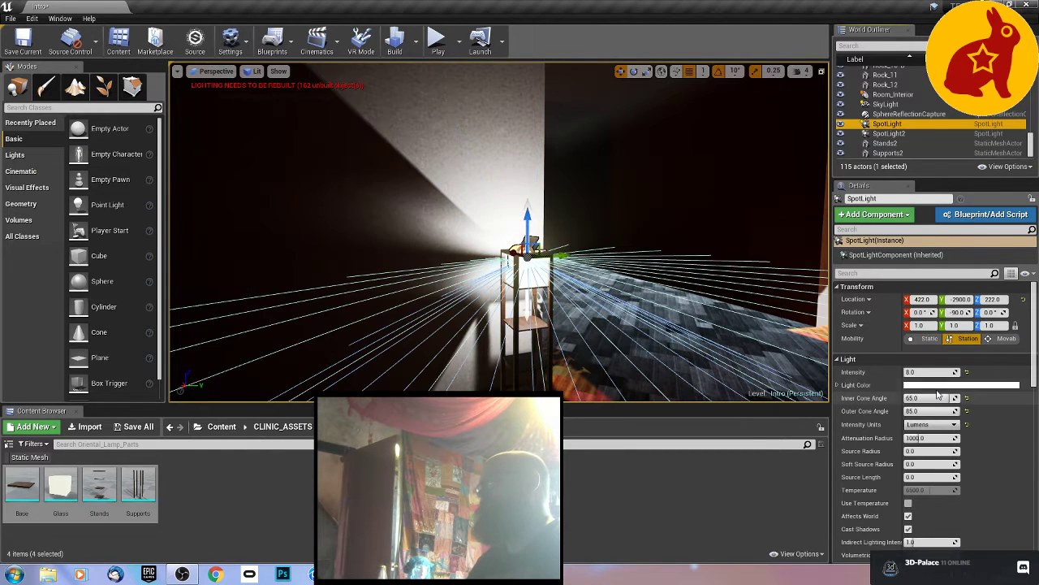
pyautogui.click(926, 338)
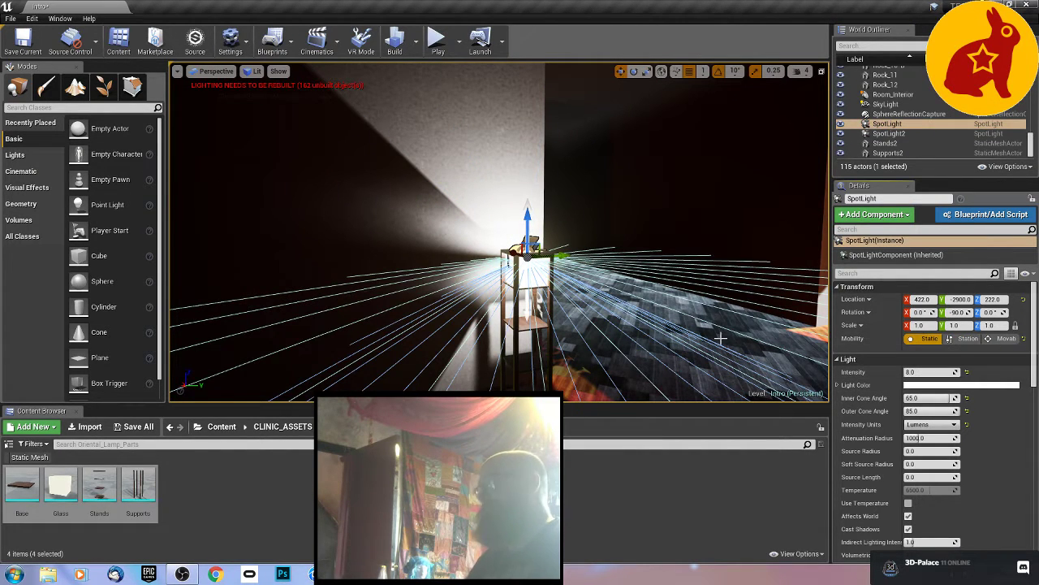
pyautogui.moveTo(730, 337); pyautogui.dragTo(721, 359, button='right')
pyautogui.moveTo(796, 274); pyautogui.dragTo(796, 274, button='right')
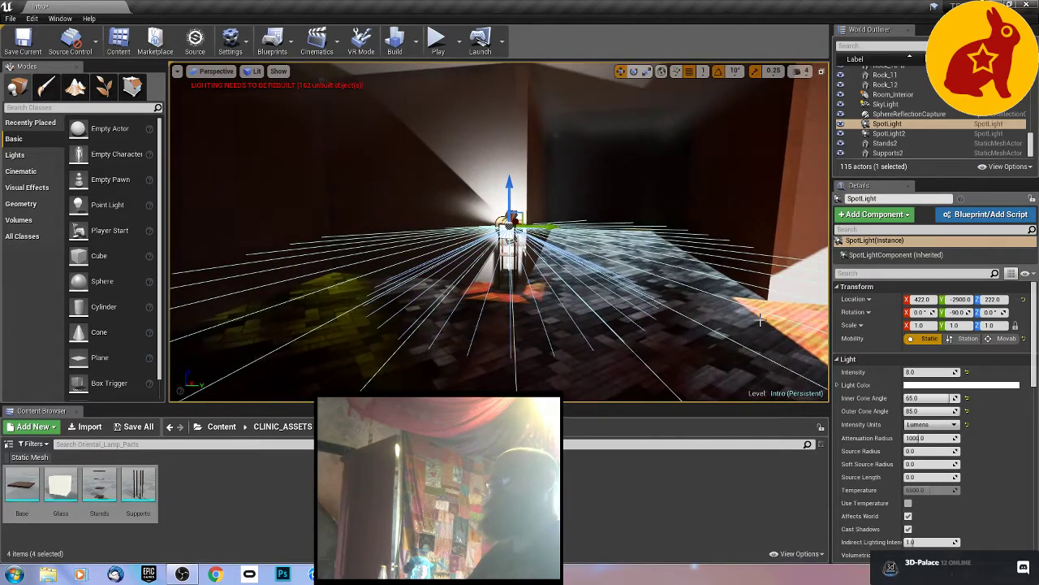
# Step: Add a point light on the floor just in front of the lamp
pyautogui.click(651, 199)
pyautogui.moveTo(651, 199); pyautogui.dragTo(622, 230, button='right')
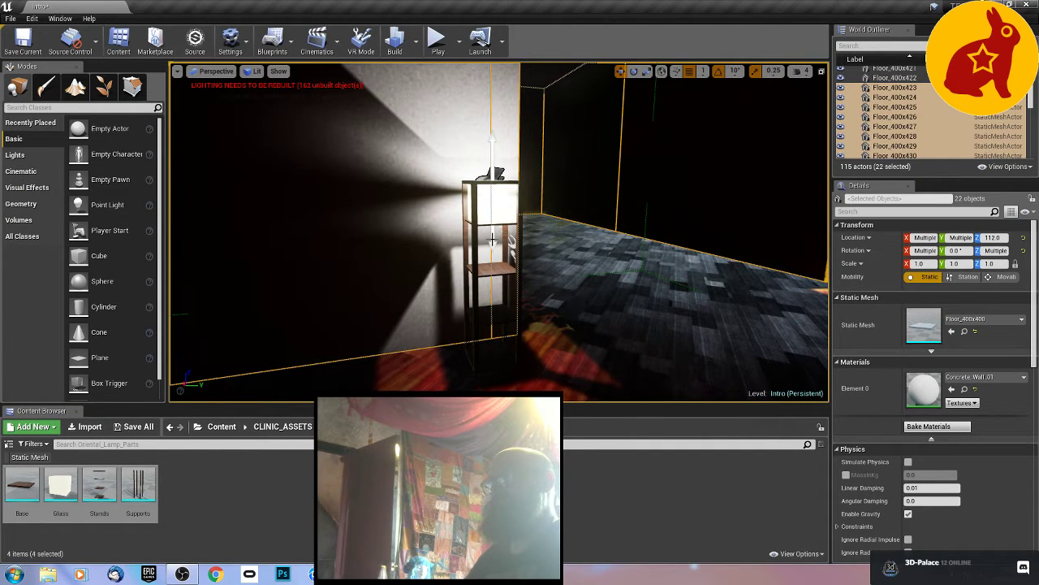
pyautogui.click(492, 238)
pyautogui.moveTo(551, 221); pyautogui.dragTo(550, 223, button='right')
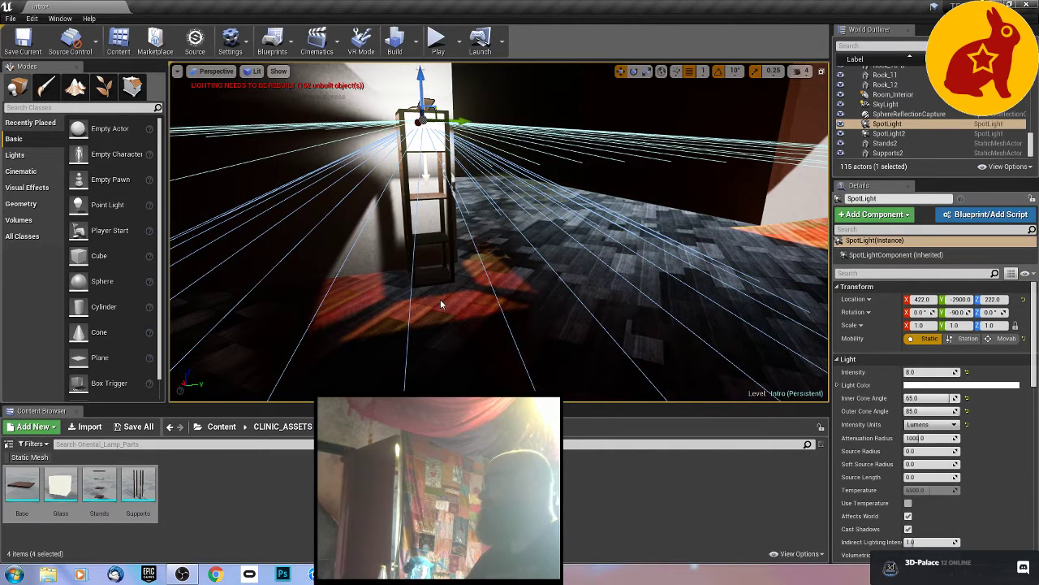
pyautogui.rightClick(441, 304)
pyautogui.moveTo(487, 348)
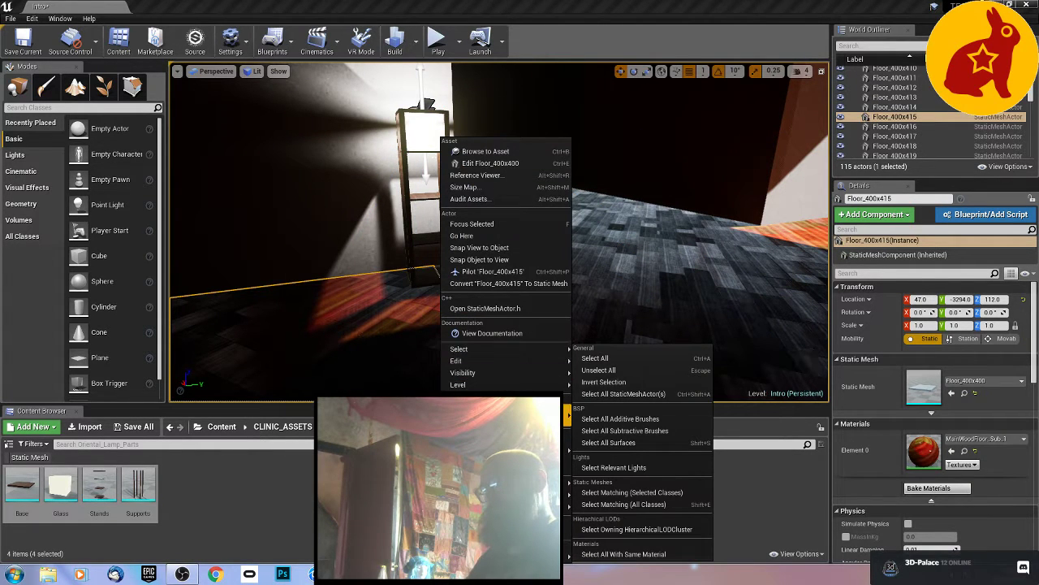
pyautogui.moveTo(568, 415)
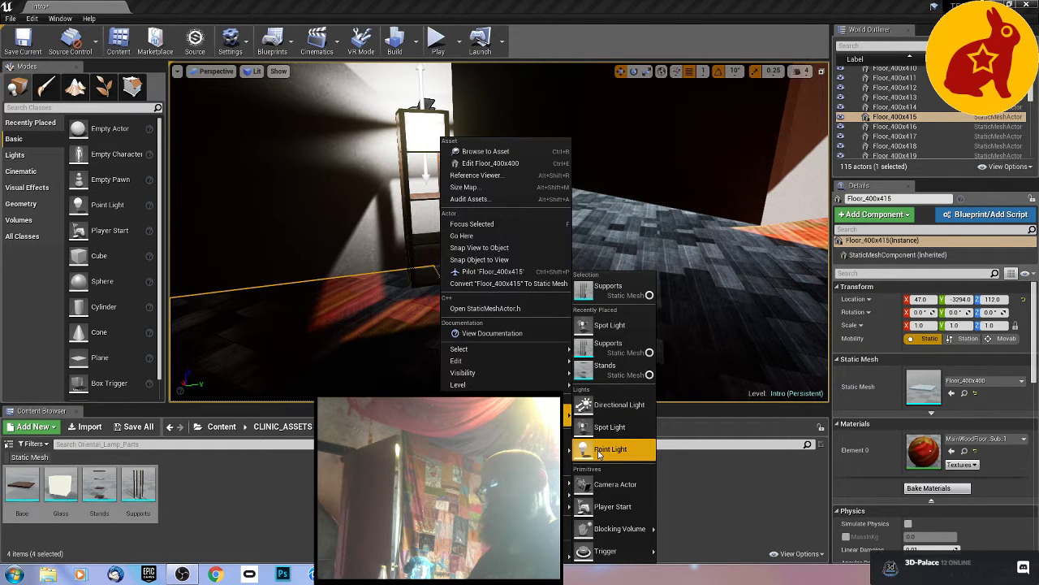
pyautogui.click(599, 454)
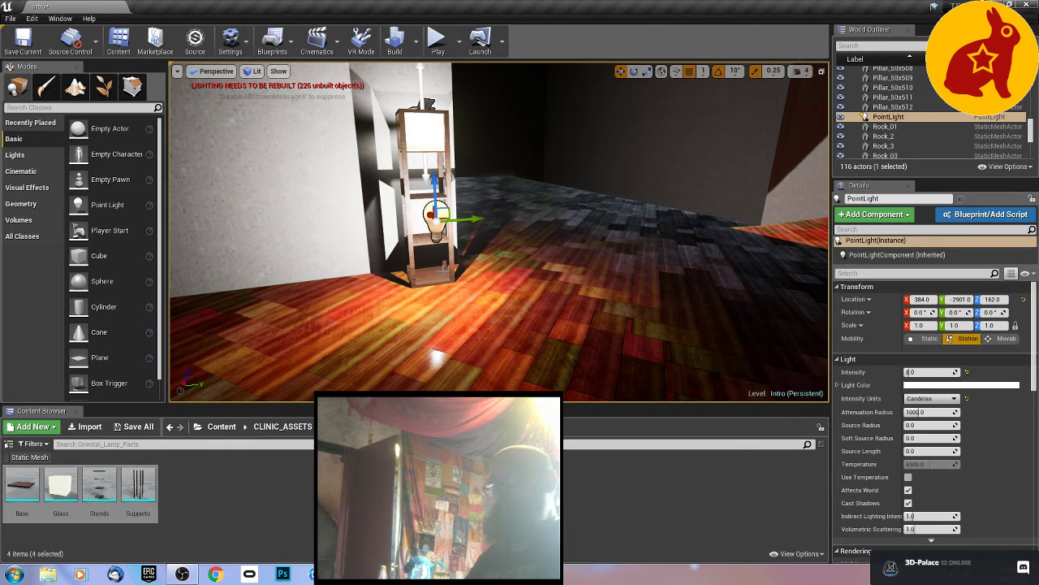
# Step: Move the point light into the lamp's glass shade at X 422, Z 213
pyautogui.moveTo(452, 293); pyautogui.dragTo(366, 293, button='right')
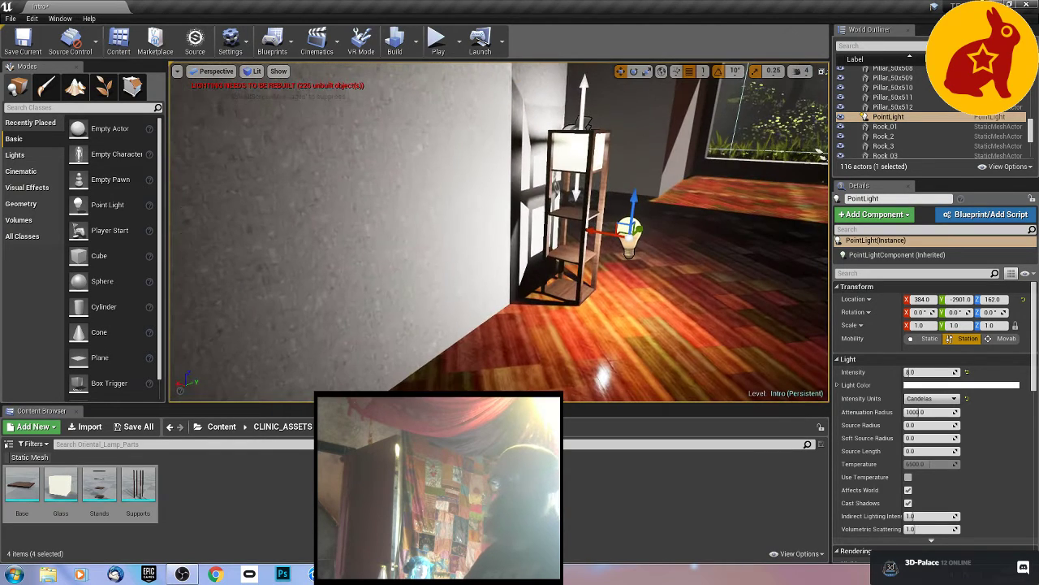
pyautogui.moveTo(596, 232); pyautogui.dragTo(599, 119)
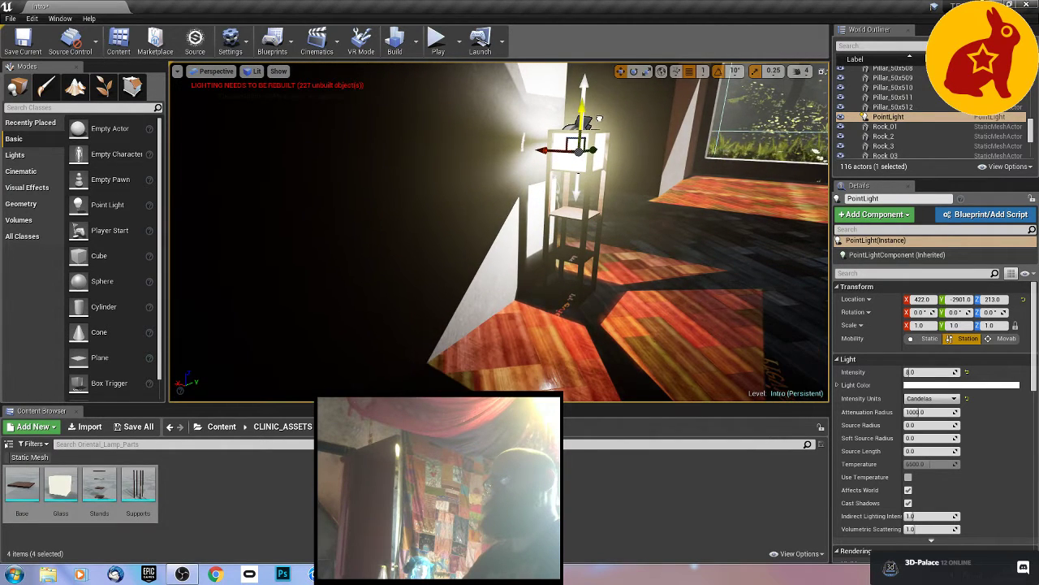
pyautogui.moveTo(599, 120); pyautogui.dragTo(430, 122, button='right')
pyautogui.press('d')
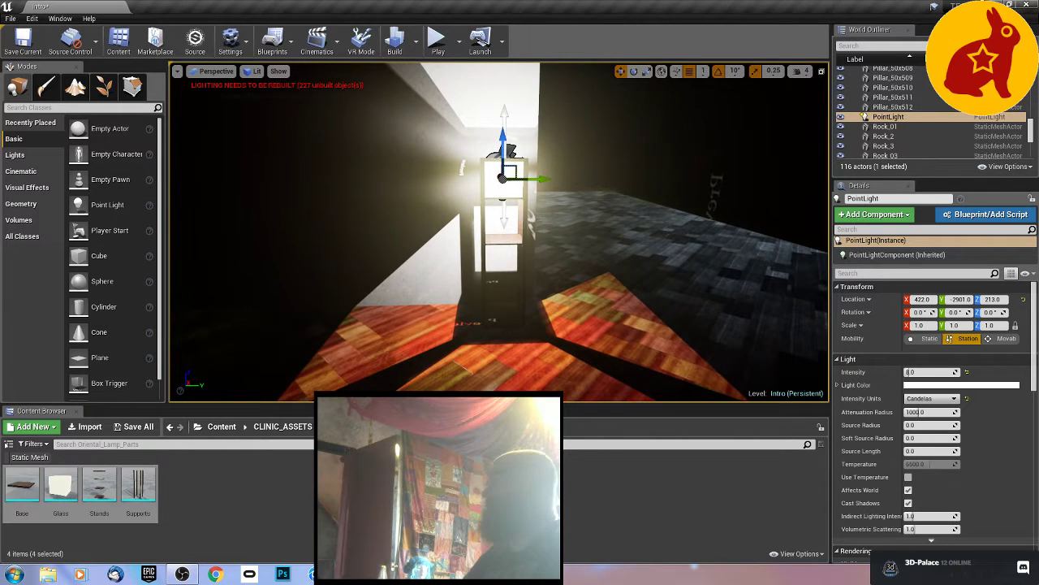
pyautogui.moveTo(599, 119); pyautogui.dragTo(752, 188, button='right')
pyautogui.press('a')
pyautogui.press('e')
pyautogui.press('w')
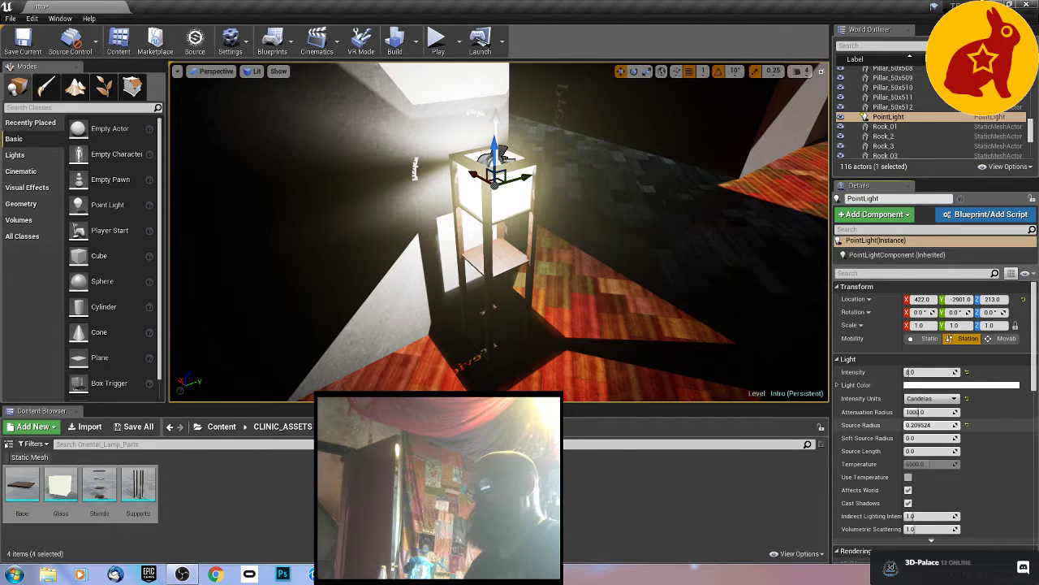
# Step: Make the point light Static with a source radius of about 30.7, a soft source radius of 30 and a source length of 30
pyautogui.moveTo(930, 426)
pyautogui.mouseDown()
pyautogui.moveTo(975, 426)
pyautogui.moveTo(948, 425)
pyautogui.mouseUp()
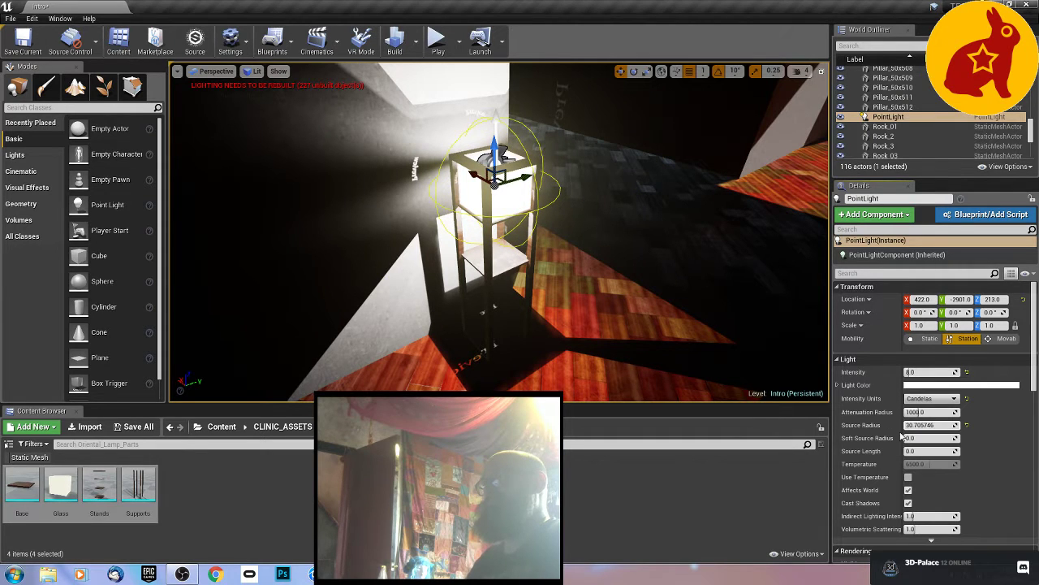
pyautogui.click(926, 337)
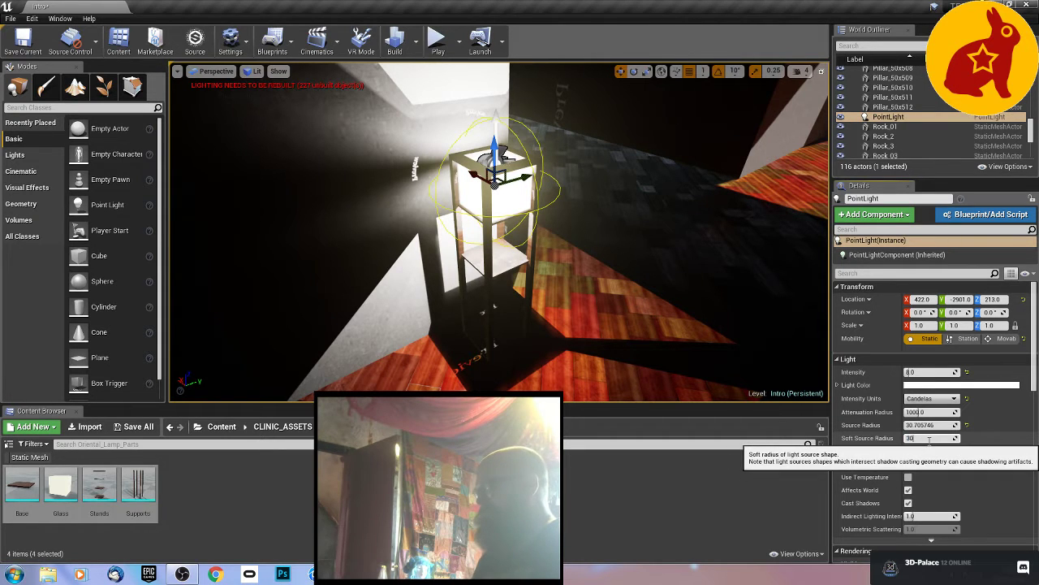
pyautogui.press('Tab')
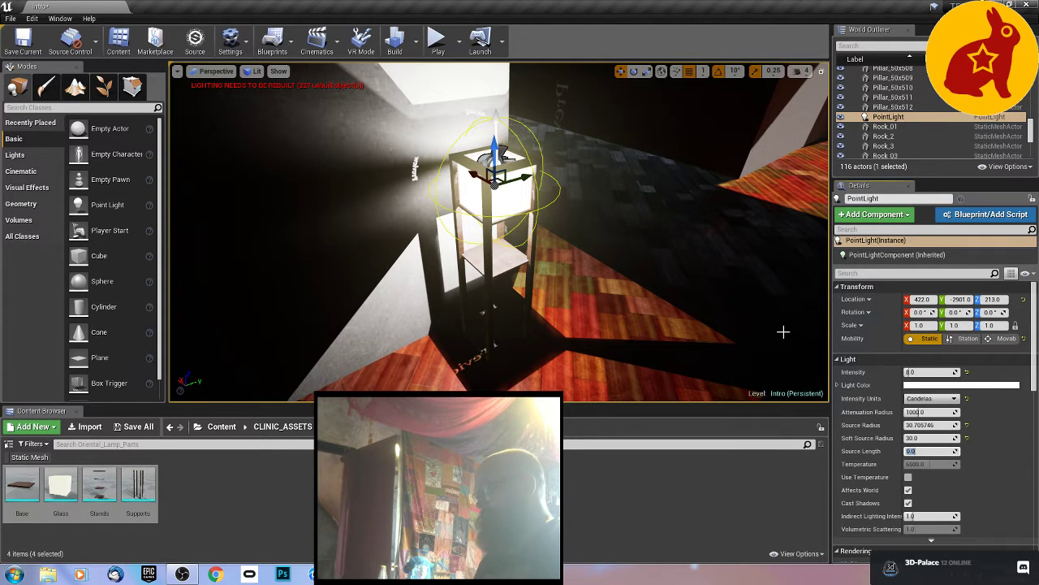
pyautogui.write('30')
pyautogui.press('Tab')
# Step: Delete the point light inside the lamp shade
pyautogui.moveTo(618, 278); pyautogui.dragTo(651, 299, button='right')
pyautogui.press('Delete')
pyautogui.press('s')
pyautogui.press('q')
pyautogui.press('d')
pyautogui.press('e')
pyautogui.press('w')
pyautogui.press('w')
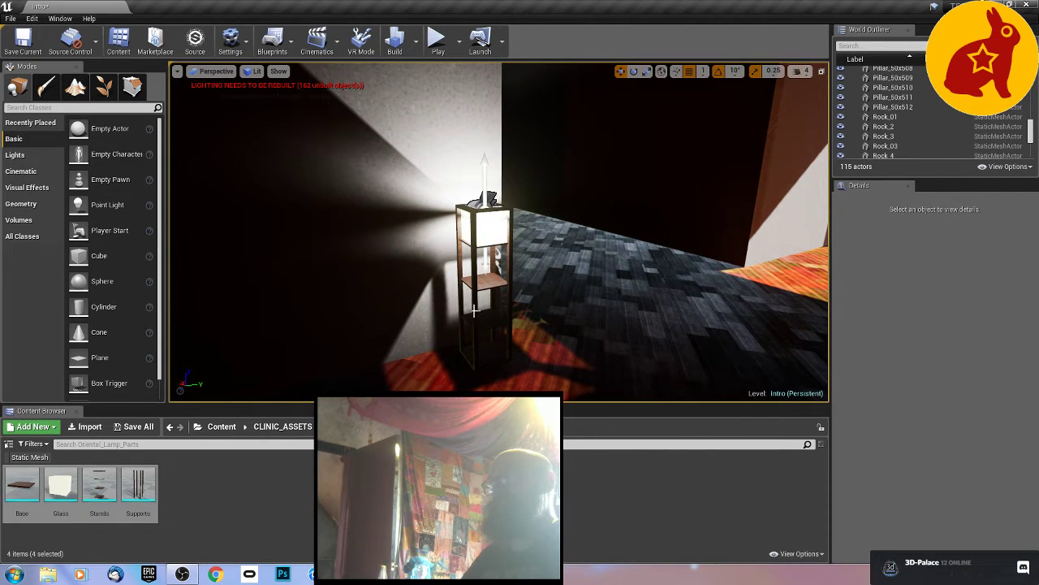
# Step: Group the lamp's supports, stands, glass and base with the two static spot lights
pyautogui.click(485, 355)
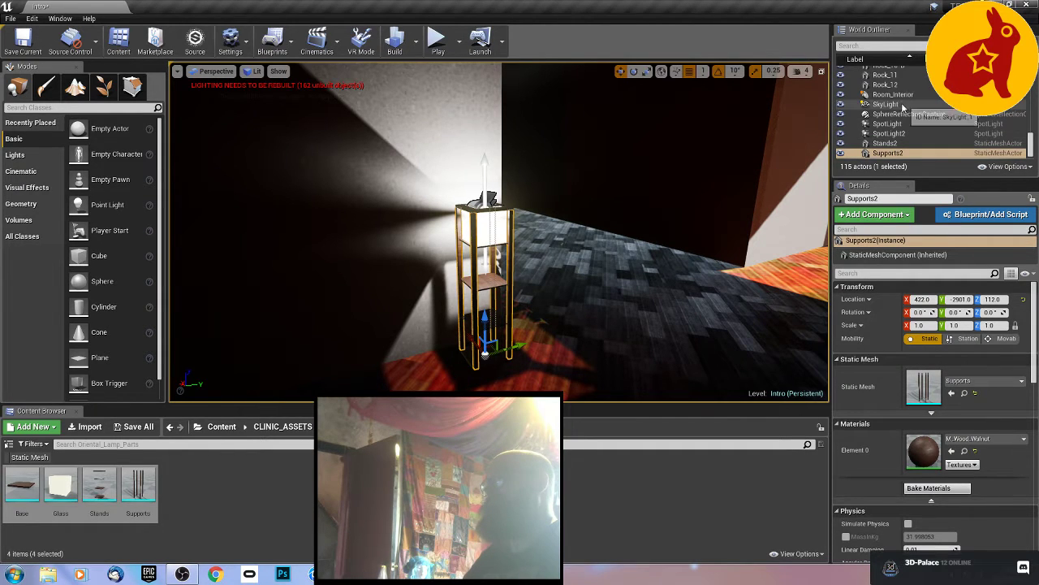
pyautogui.keyDown('ctrl'); pyautogui.click(885, 143); pyautogui.keyUp('ctrl')
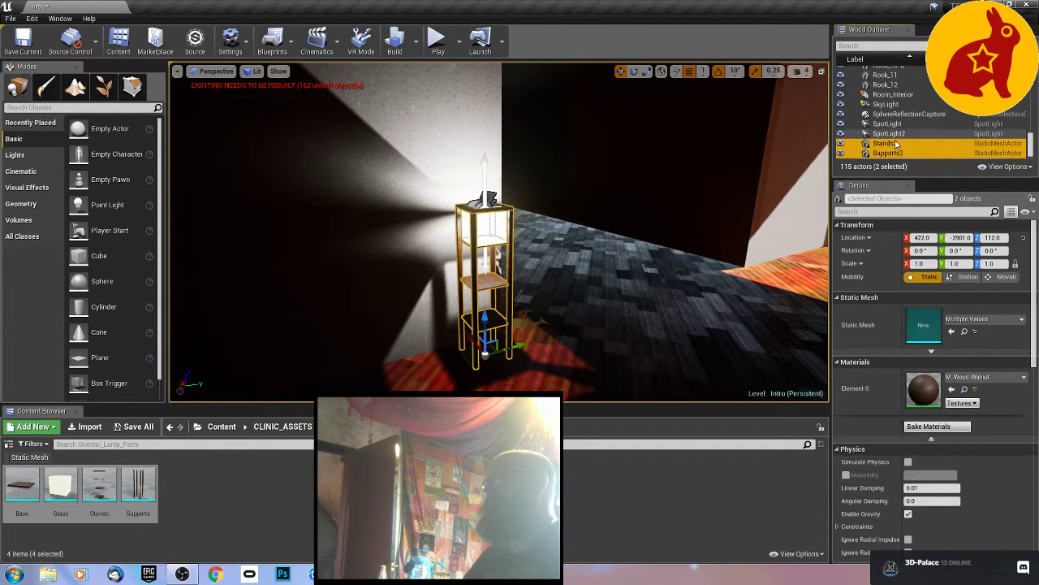
pyautogui.keyDown('ctrl'); pyautogui.click(881, 133); pyautogui.keyUp('ctrl')
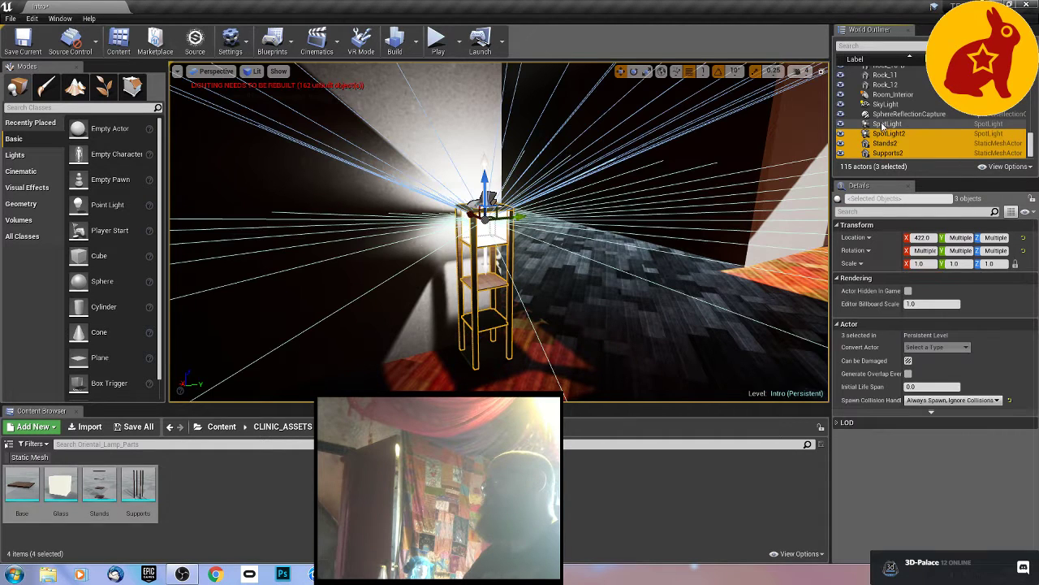
pyautogui.keyDown('ctrl'); pyautogui.click(887, 124); pyautogui.keyUp('ctrl')
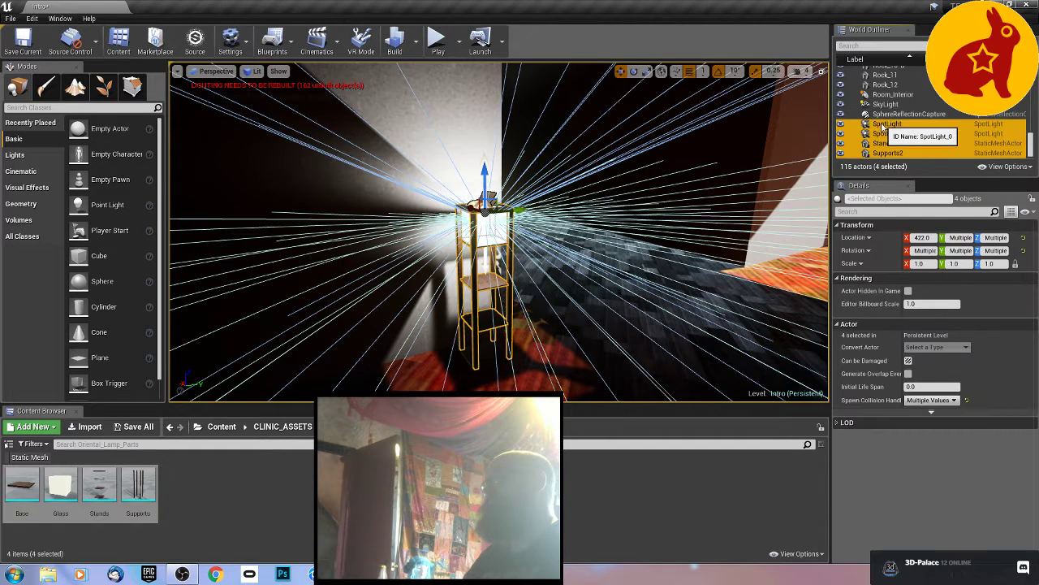
pyautogui.keyDown('ctrl'); pyautogui.click(485, 231); pyautogui.keyUp('ctrl')
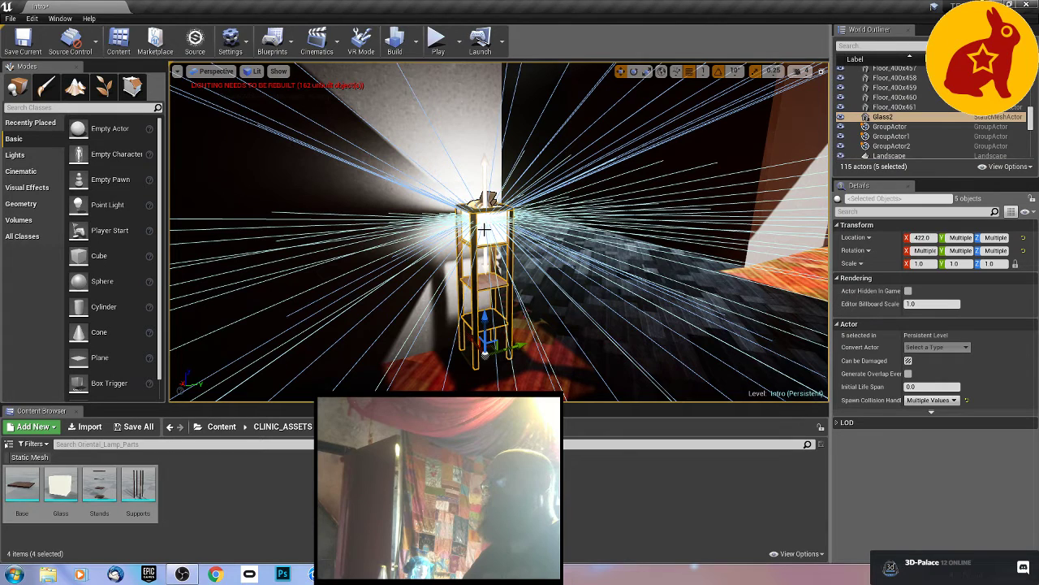
pyautogui.keyDown('ctrl'); pyautogui.click(470, 357); pyautogui.keyUp('ctrl')
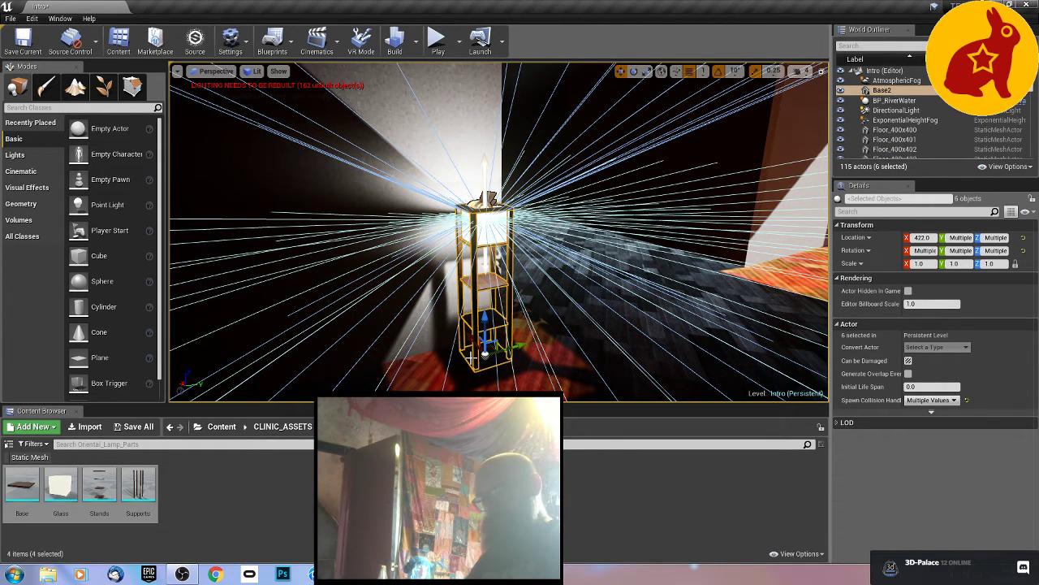
pyautogui.hotkey('ctrl', 'g')
pyautogui.press('g')
pyautogui.moveTo(471, 357)
pyautogui.mouseDown(button='right')
pyautogui.moveTo(443, 352)
pyautogui.moveTo(691, 341)
pyautogui.moveTo(475, 342)
pyautogui.mouseUp(button='right')
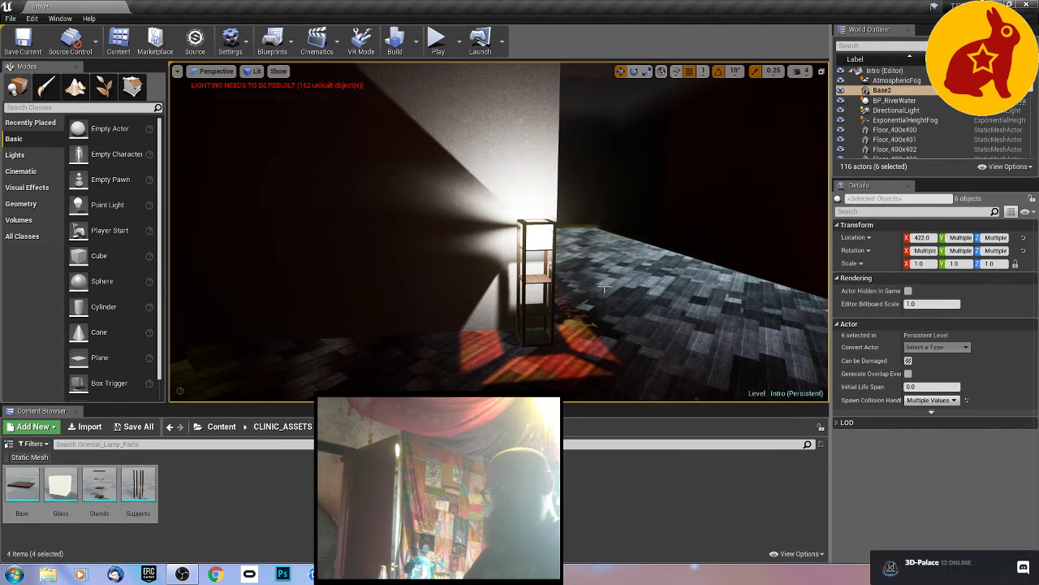
pyautogui.press('g')
# Step: Move the lamp group along Y into the room corner and along X to 369, and rotate it about 40 degrees around its vertical axis
pyautogui.click(573, 261)
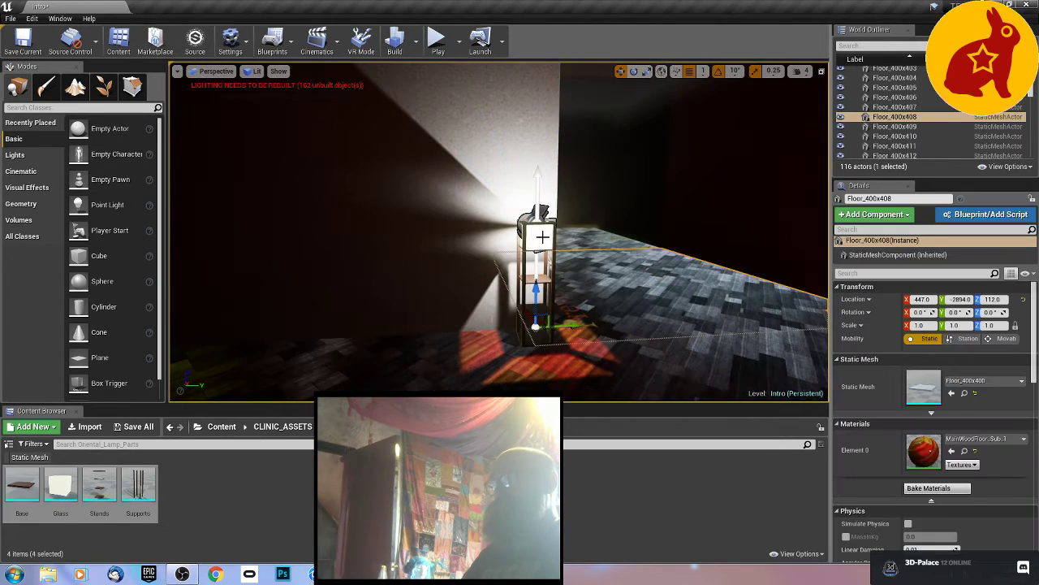
pyautogui.click(543, 237)
pyautogui.moveTo(543, 238); pyautogui.dragTo(505, 249, button='right')
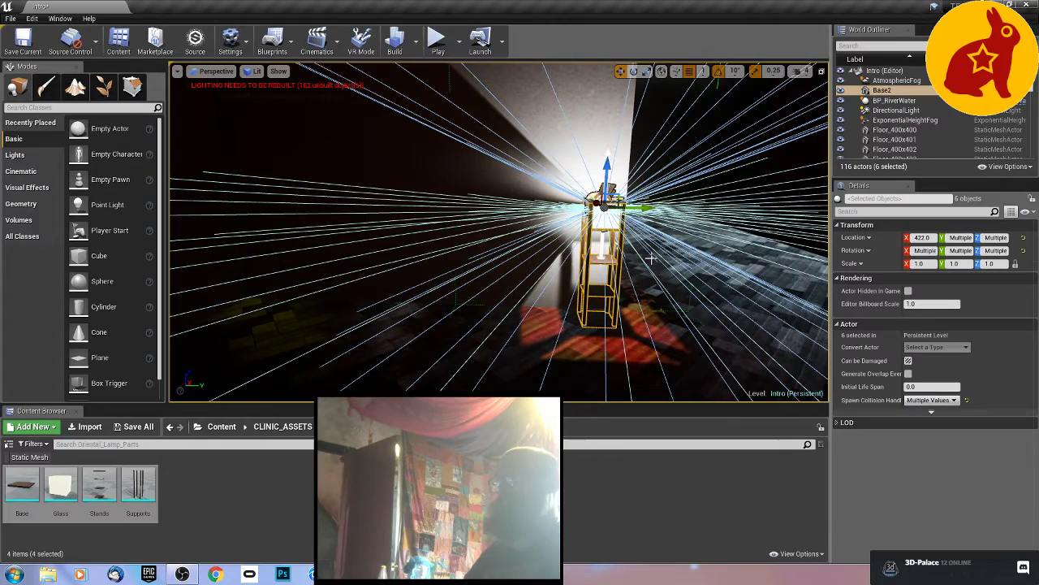
pyautogui.moveTo(664, 249)
pyautogui.mouseDown(button='right')
pyautogui.moveTo(656, 271)
pyautogui.moveTo(673, 244)
pyautogui.mouseUp(button='right')
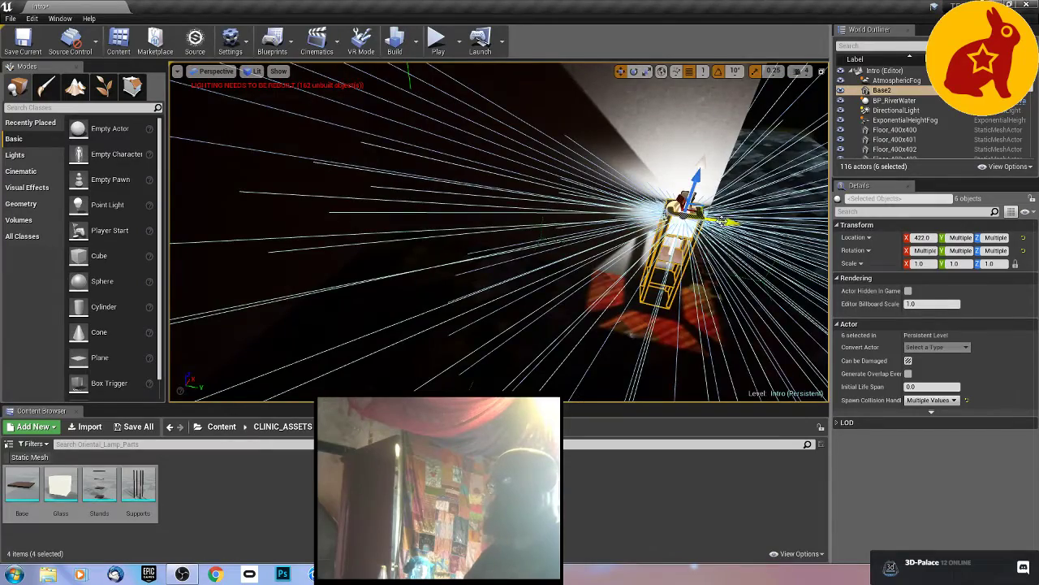
pyautogui.moveTo(722, 222); pyautogui.dragTo(441, 195)
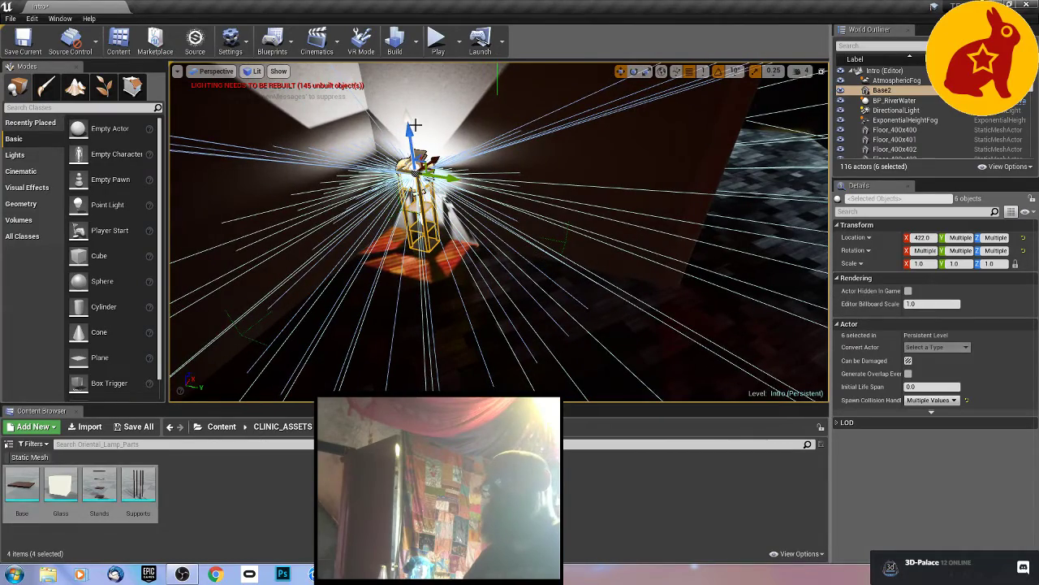
pyautogui.moveTo(431, 156); pyautogui.dragTo(419, 179)
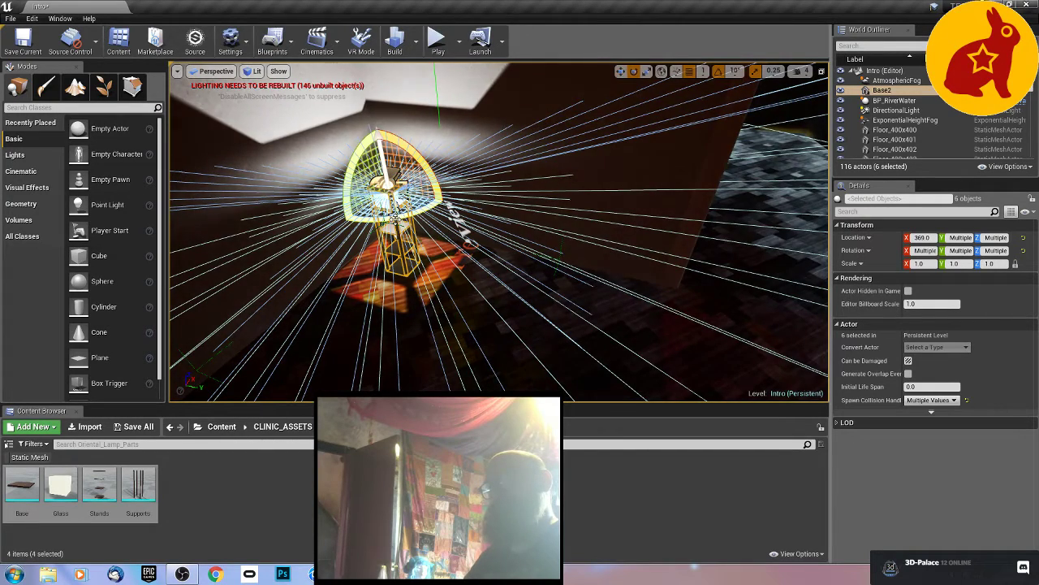
pyautogui.moveTo(395, 218); pyautogui.dragTo(431, 224)
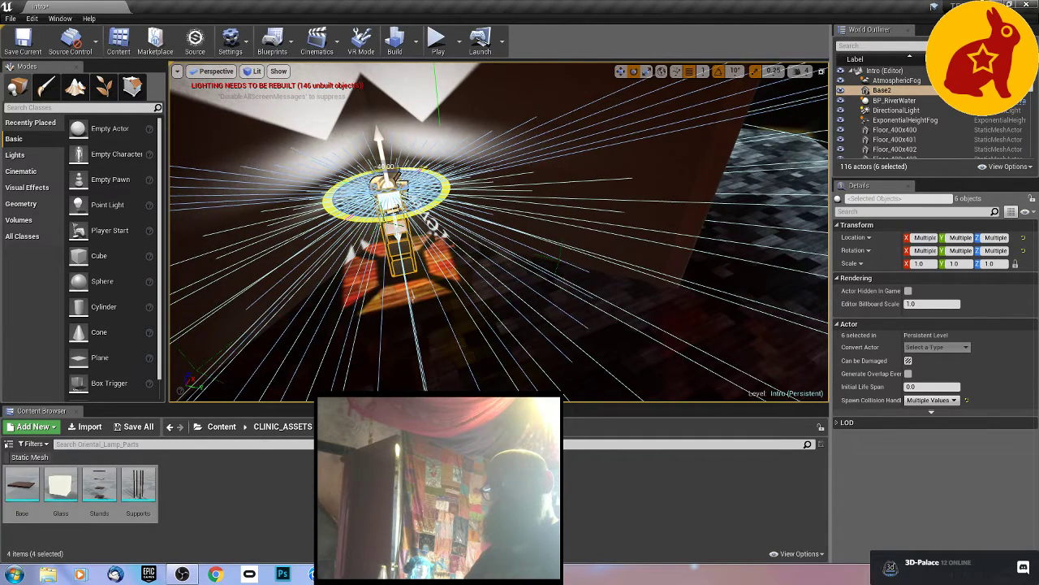
# Step: Undo the last rotation of the lamp group in the room corner
pyautogui.moveTo(478, 240); pyautogui.dragTo(313, 245, button='right')
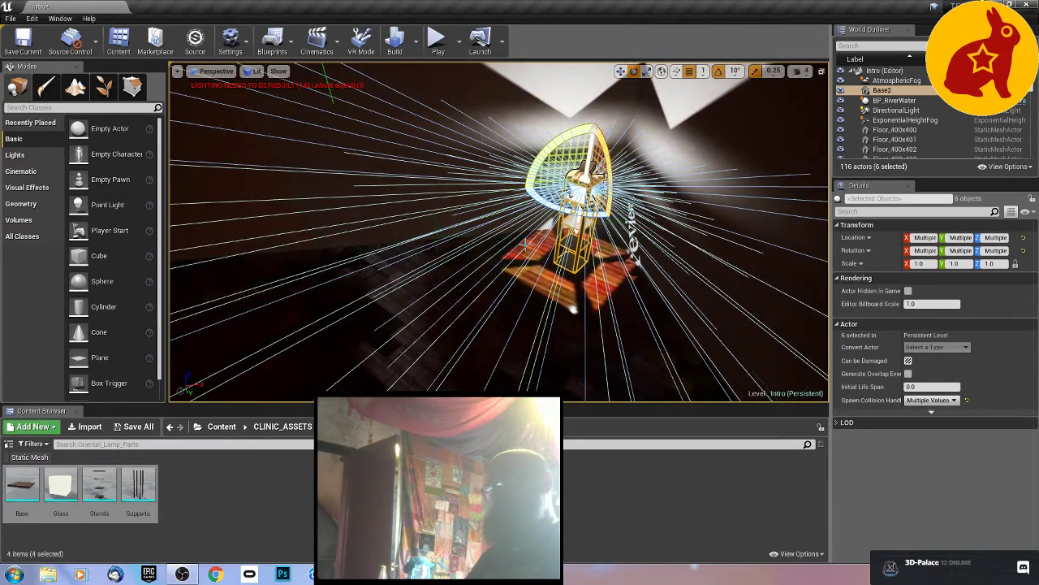
pyautogui.hotkey('ctrl', 'z')
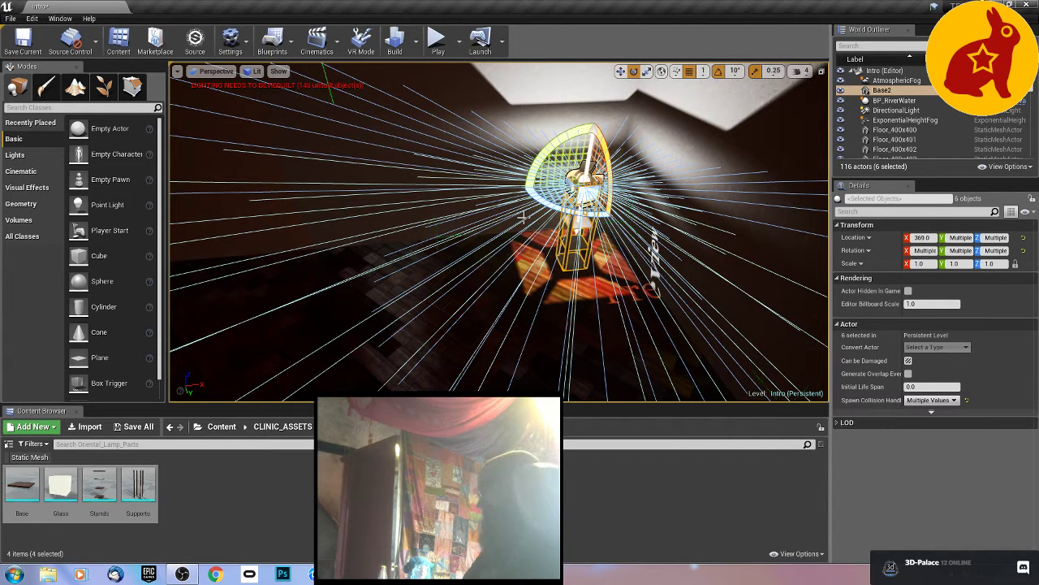
pyautogui.press('f')
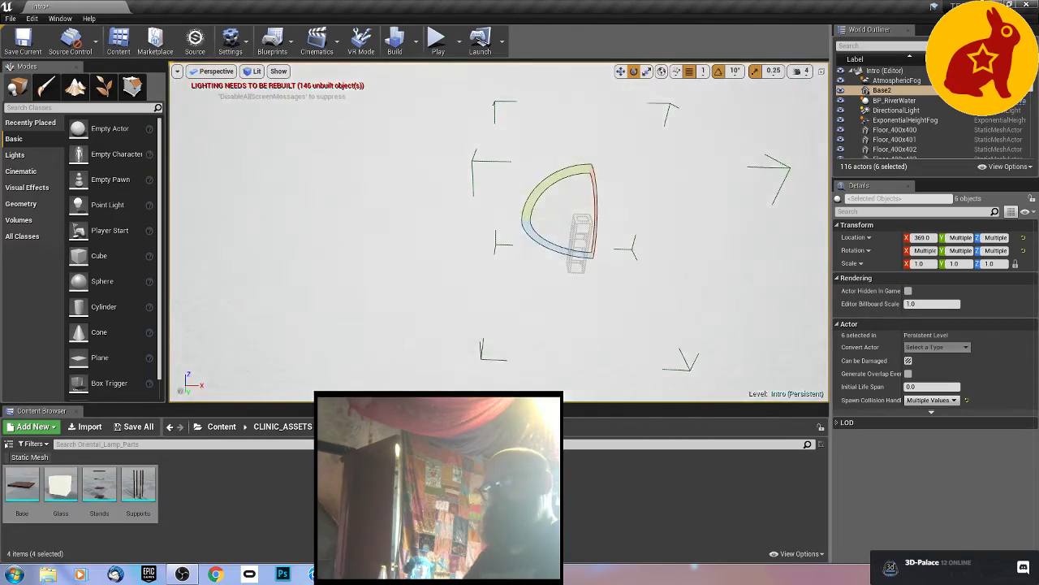
# Step: Duplicate the lamp group twice along the X axis, placing the copies at X -1066 and X -251
pyautogui.moveTo(500, 231); pyautogui.dragTo(522, 215, button='right')
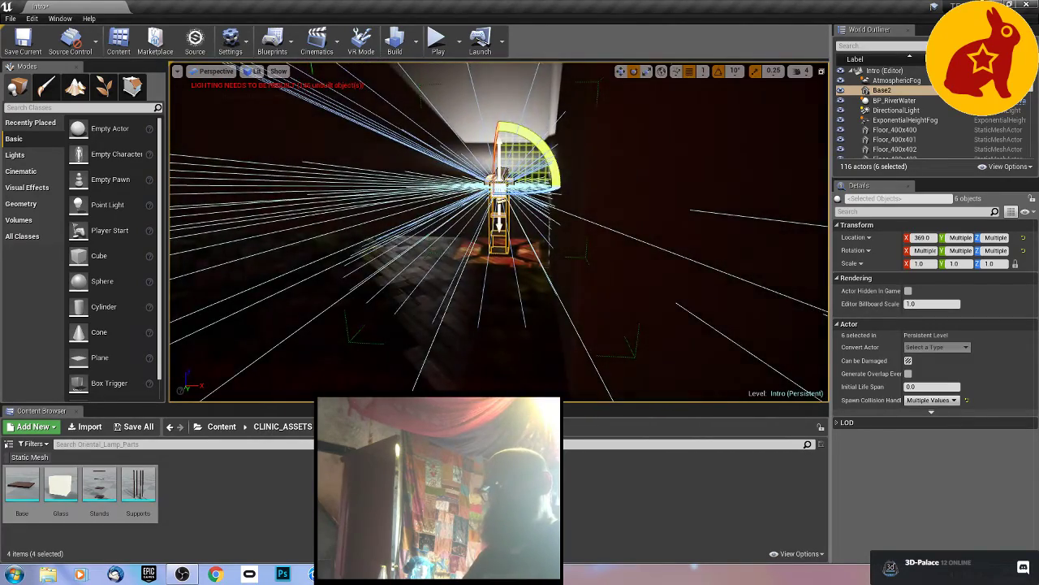
pyautogui.moveTo(574, 238); pyautogui.dragTo(536, 238, button='right')
pyautogui.press('r')
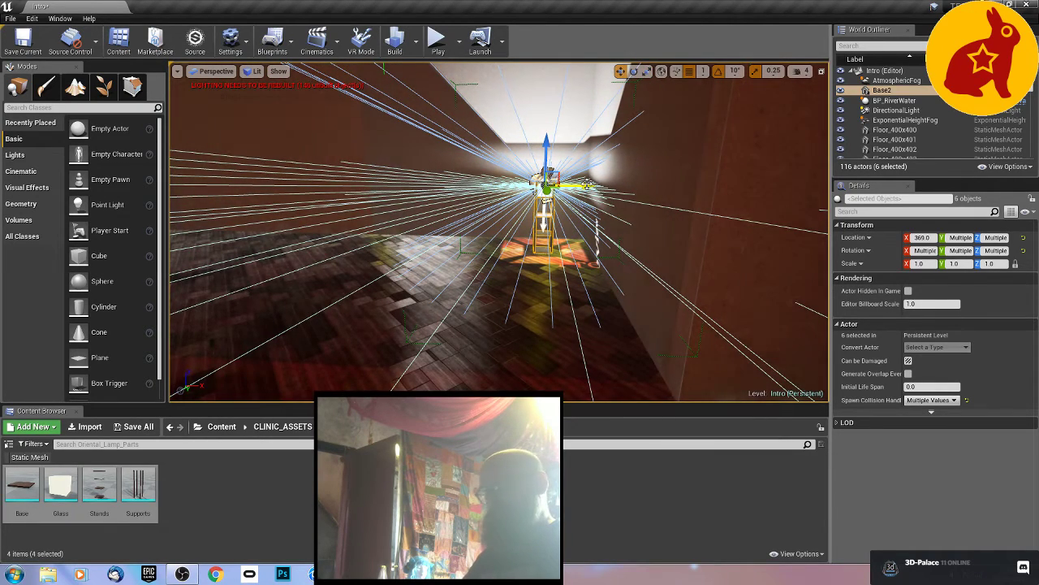
pyautogui.keyDown('alt'); pyautogui.keyDown('shift'); pyautogui.moveTo(583, 186); pyautogui.dragTo(42, 186); pyautogui.keyUp('shift'); pyautogui.keyUp('alt')
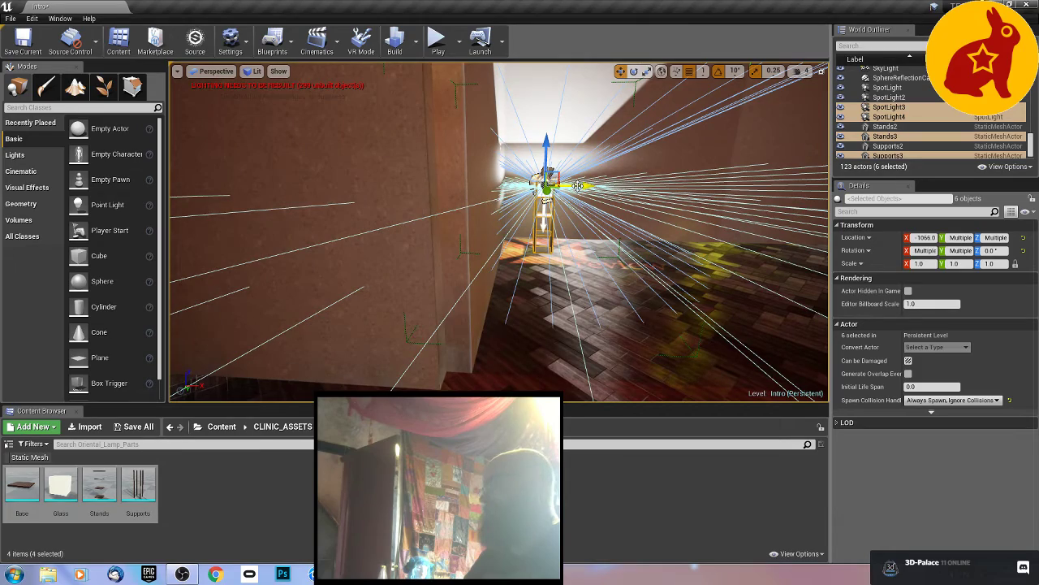
pyautogui.keyDown('alt'); pyautogui.keyDown('shift'); pyautogui.moveTo(577, 186); pyautogui.dragTo(995, 186); pyautogui.keyUp('shift'); pyautogui.keyUp('alt')
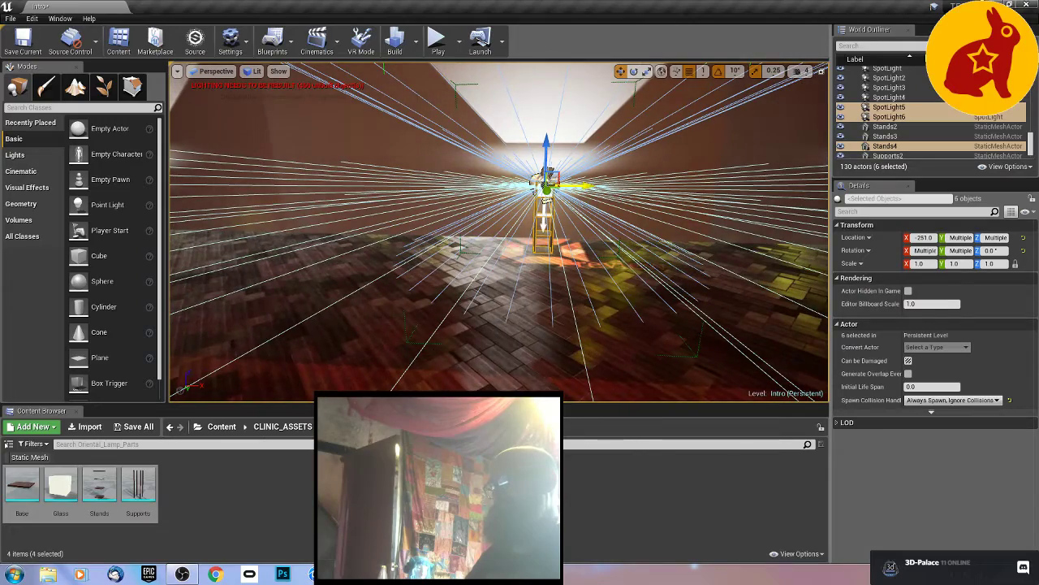
# Step: Shift the middle lamp copy along X to -279, between the two outer lamps, and deselect it
pyautogui.moveTo(636, 228); pyautogui.dragTo(739, 228, button='right')
pyautogui.moveTo(498, 232); pyautogui.dragTo(418, 362, button='right')
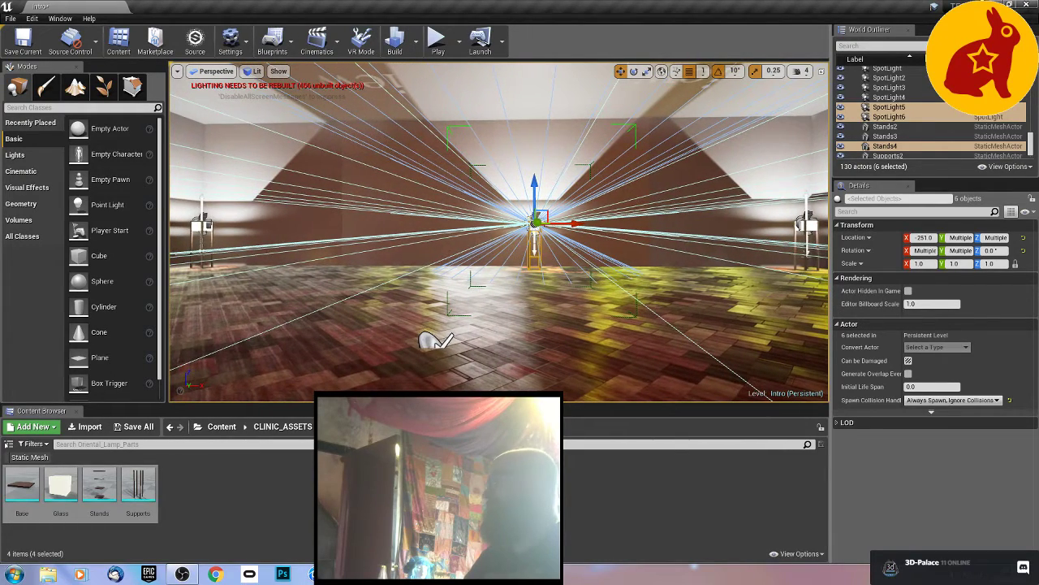
pyautogui.rightClick(643, 233)
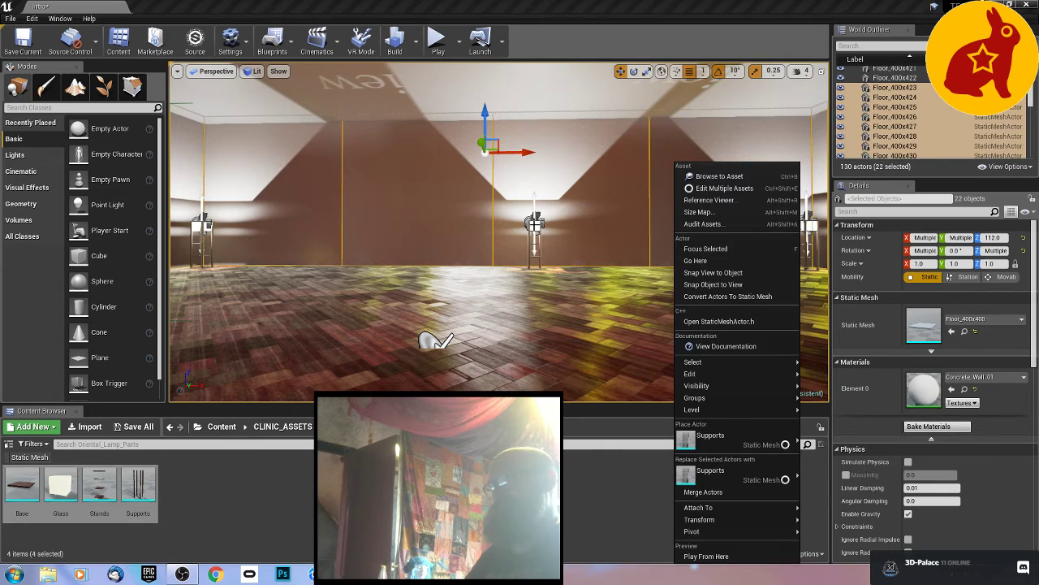
pyautogui.click(534, 225)
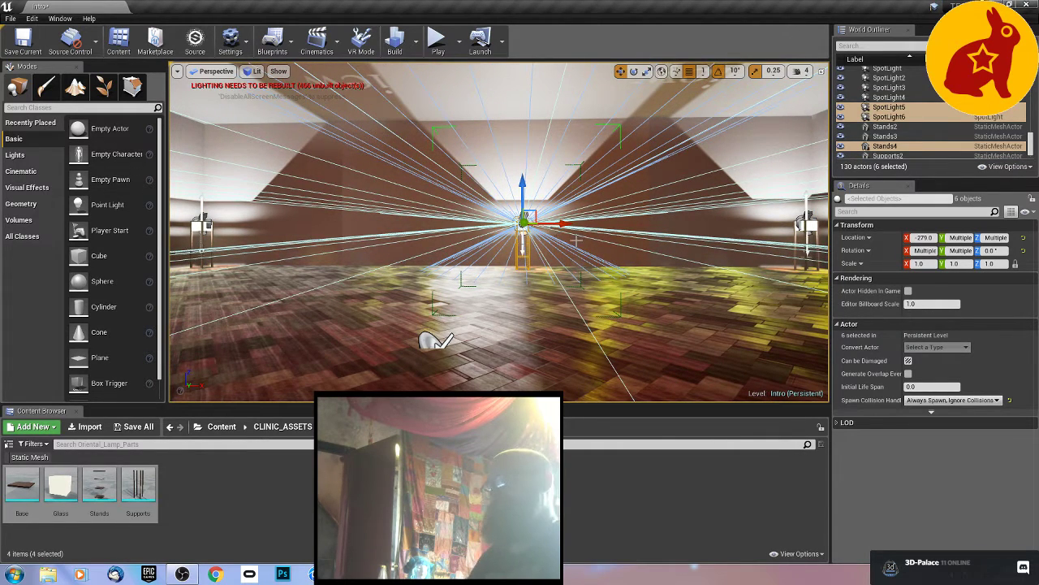
pyautogui.click(436, 341)
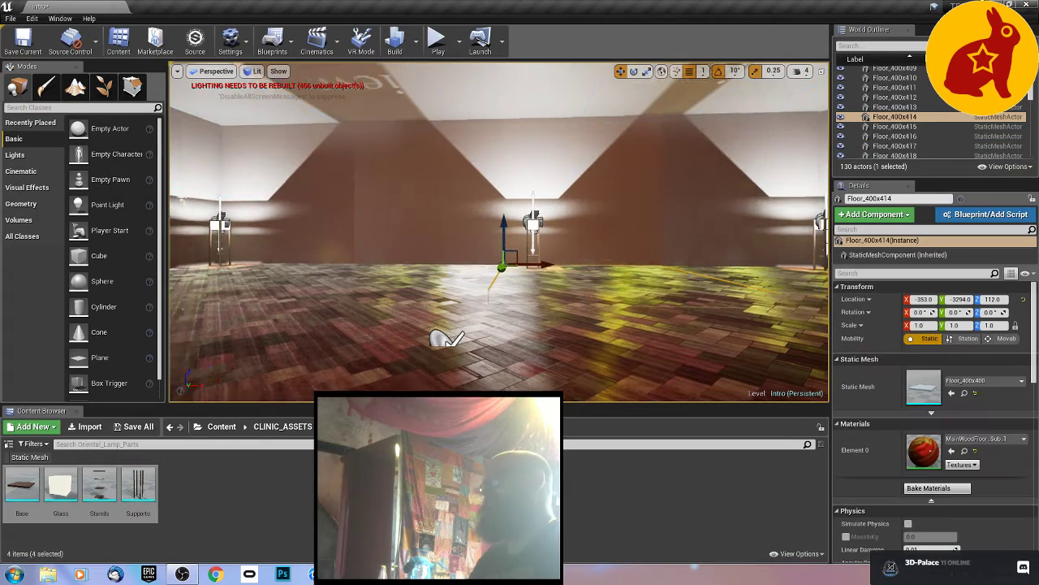
# Step: Duplicate the original corner lamp along Y out into the corridor and move the copy along X to 480
pyautogui.moveTo(446, 339); pyautogui.dragTo(605, 297, button='right')
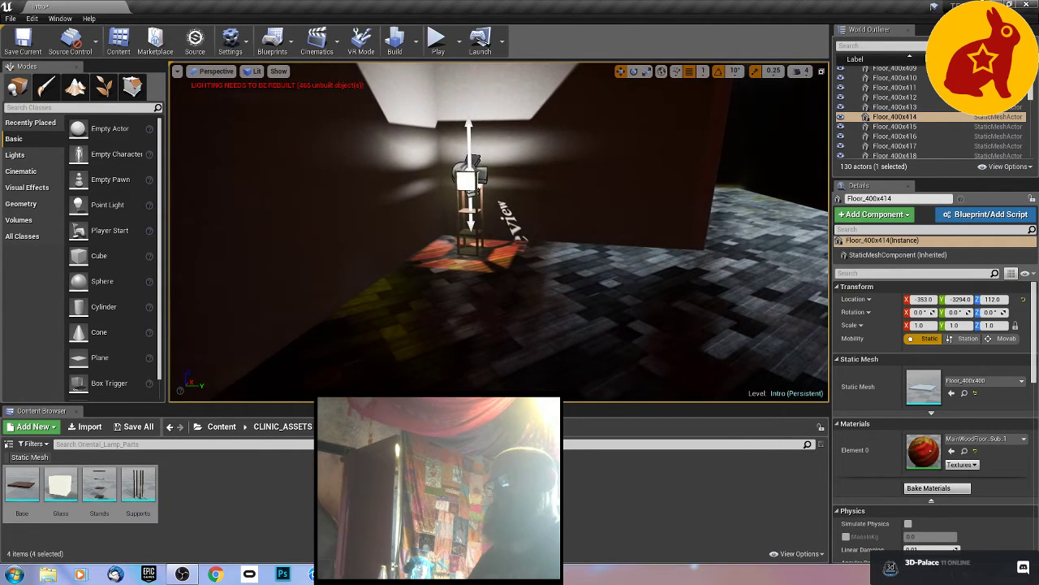
pyautogui.click(471, 196)
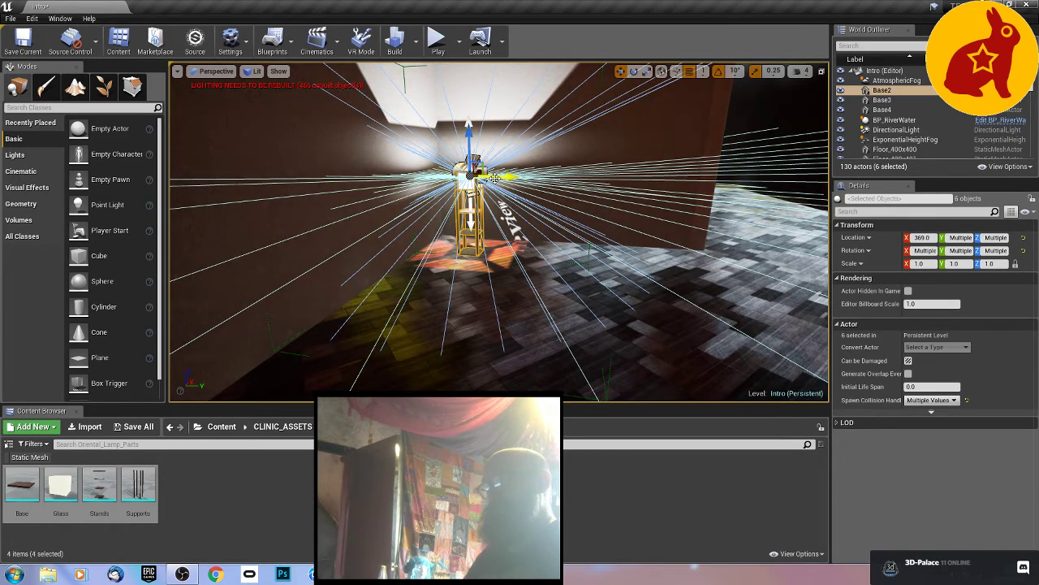
pyautogui.keyDown('alt'); pyautogui.keyDown('shift'); pyautogui.moveTo(496, 178); pyautogui.dragTo(567, 178); pyautogui.keyUp('shift'); pyautogui.keyUp('alt')
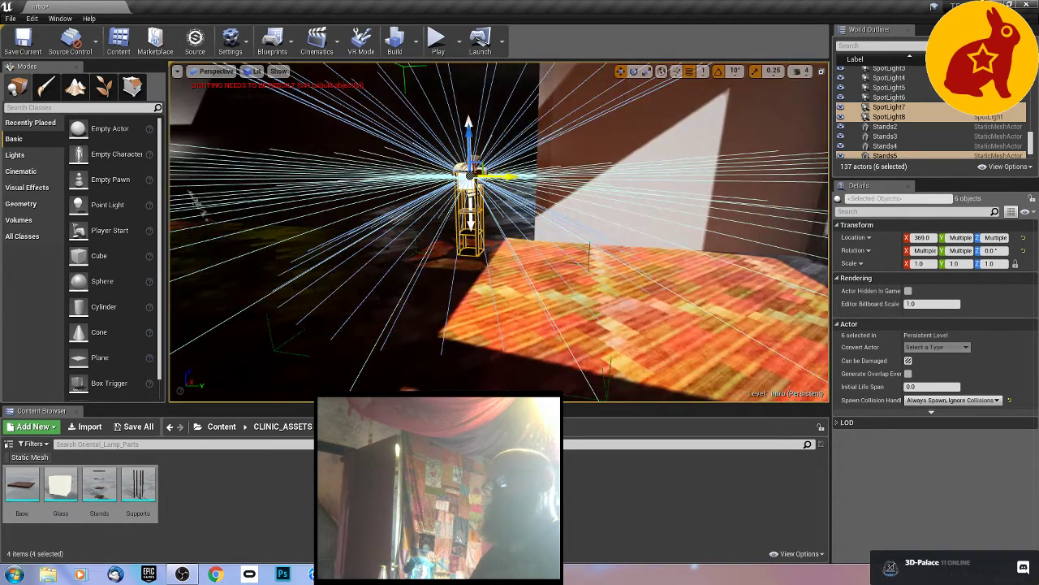
pyautogui.moveTo(510, 178)
pyautogui.mouseDown(button='right')
pyautogui.moveTo(653, 183)
pyautogui.moveTo(520, 179)
pyautogui.mouseUp(button='right')
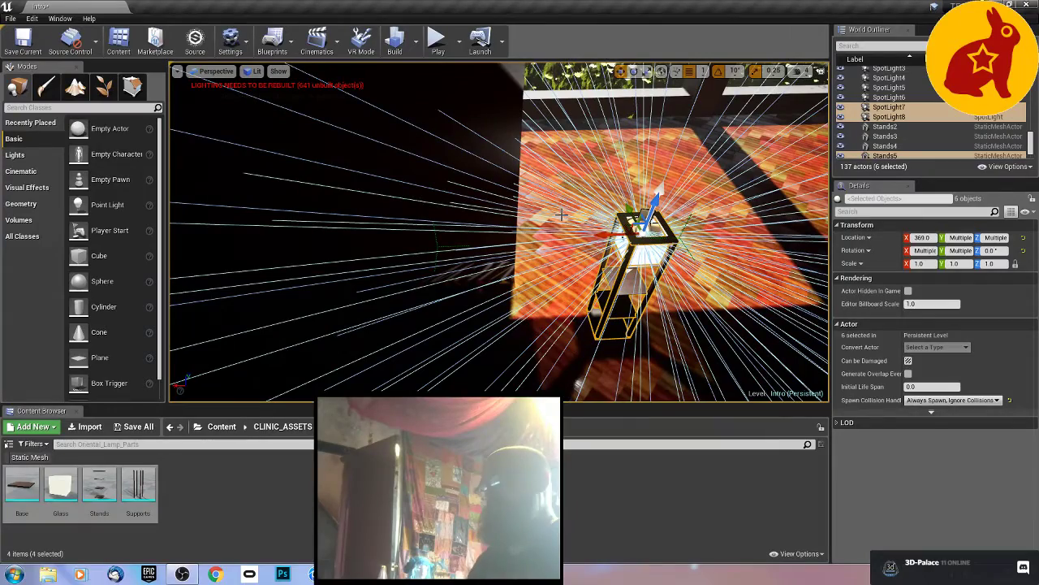
pyautogui.moveTo(601, 236); pyautogui.dragTo(412, 265)
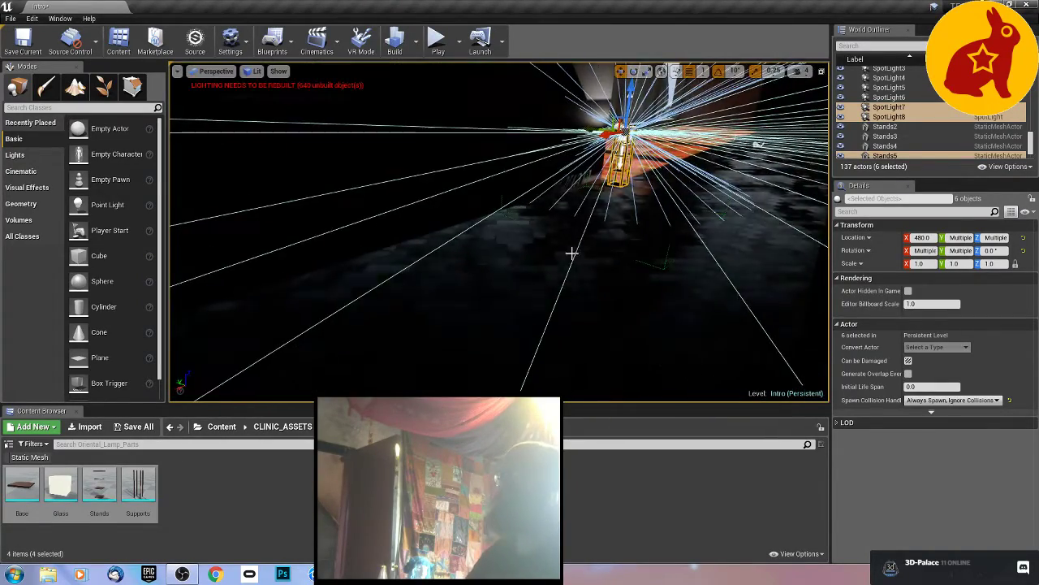
# Step: Duplicate the corridor lamp along X and place the copy at X 1101
pyautogui.keyDown('alt'); pyautogui.moveTo(606, 135); pyautogui.dragTo(477, 200); pyautogui.keyUp('alt')
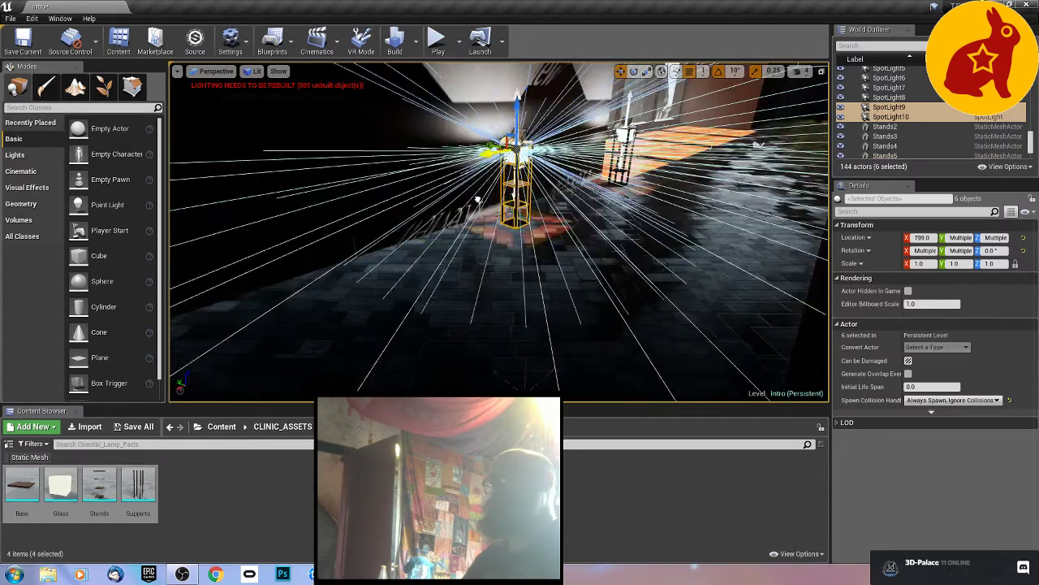
pyautogui.keyDown('alt'); pyautogui.moveTo(347, 274); pyautogui.dragTo(185, 375); pyautogui.keyUp('alt')
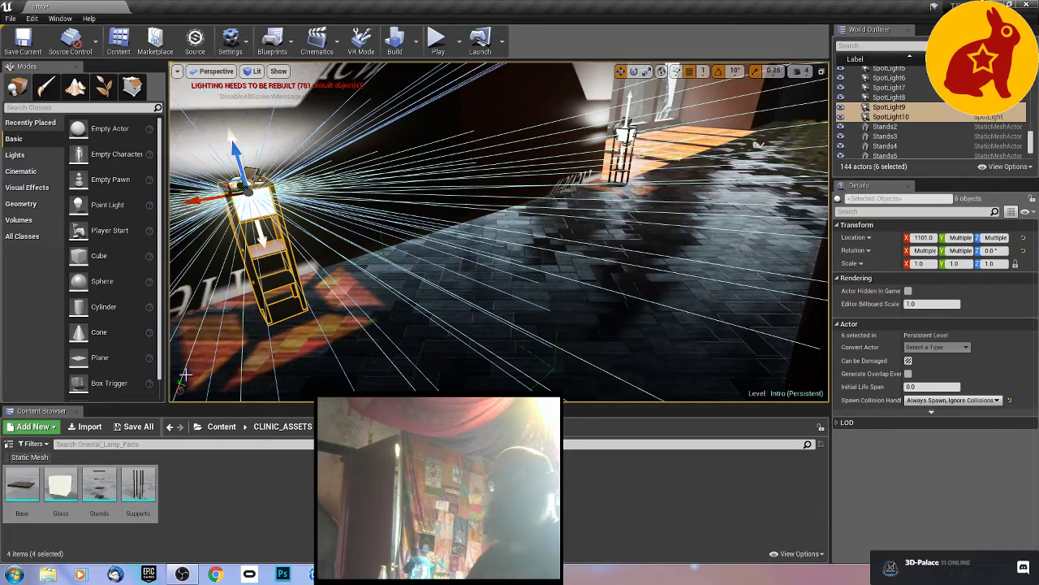
pyautogui.press('f')
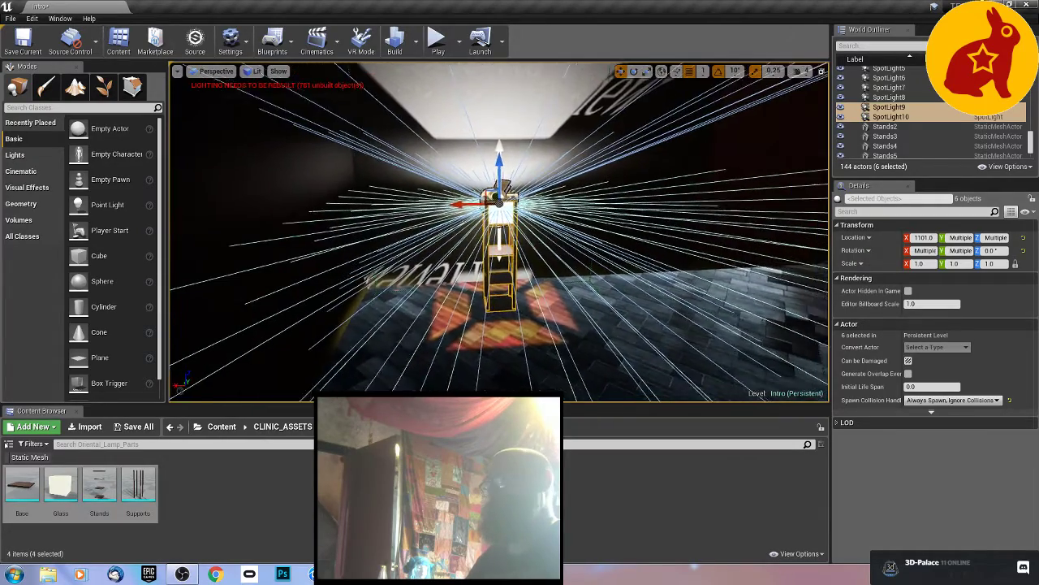
pyautogui.moveTo(499, 232); pyautogui.dragTo(621, 221, button='right')
pyautogui.press('w')
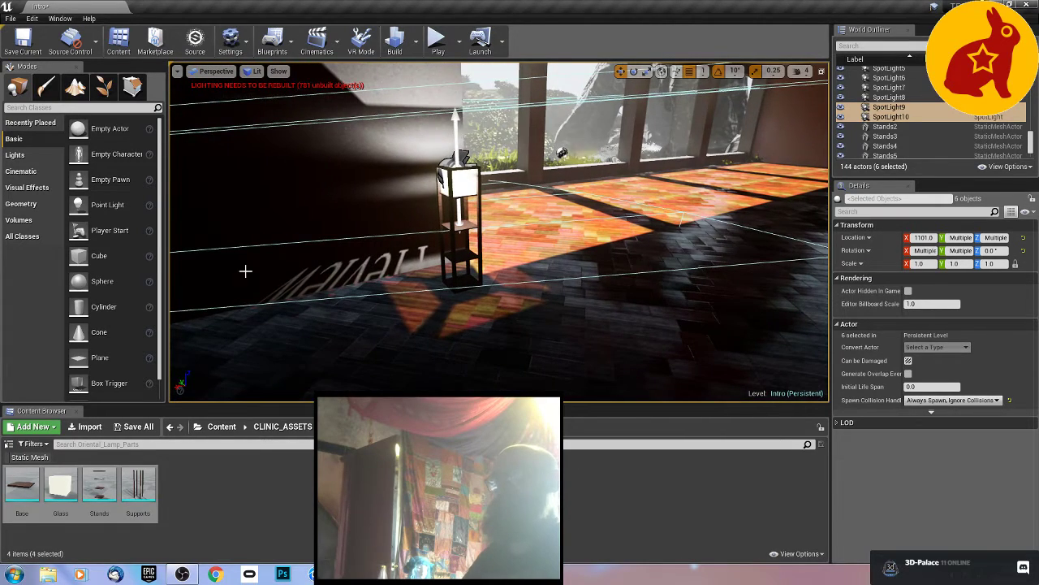
# Step: Move the corridor lamp at X 480 to X 522, and make further copies of it along X, the last at X -1864
pyautogui.click(435, 225)
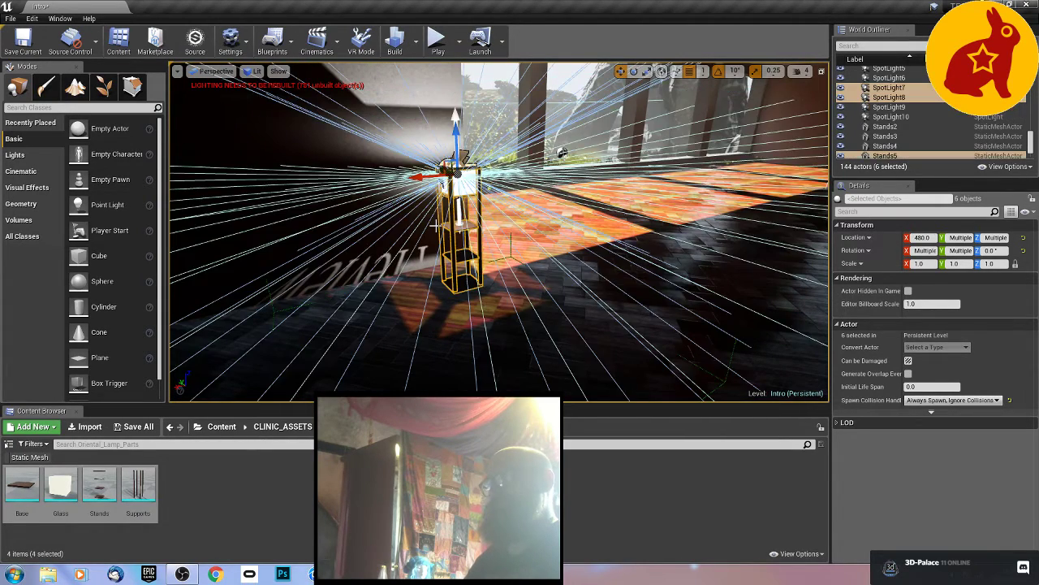
pyautogui.moveTo(425, 175); pyautogui.dragTo(370, 198)
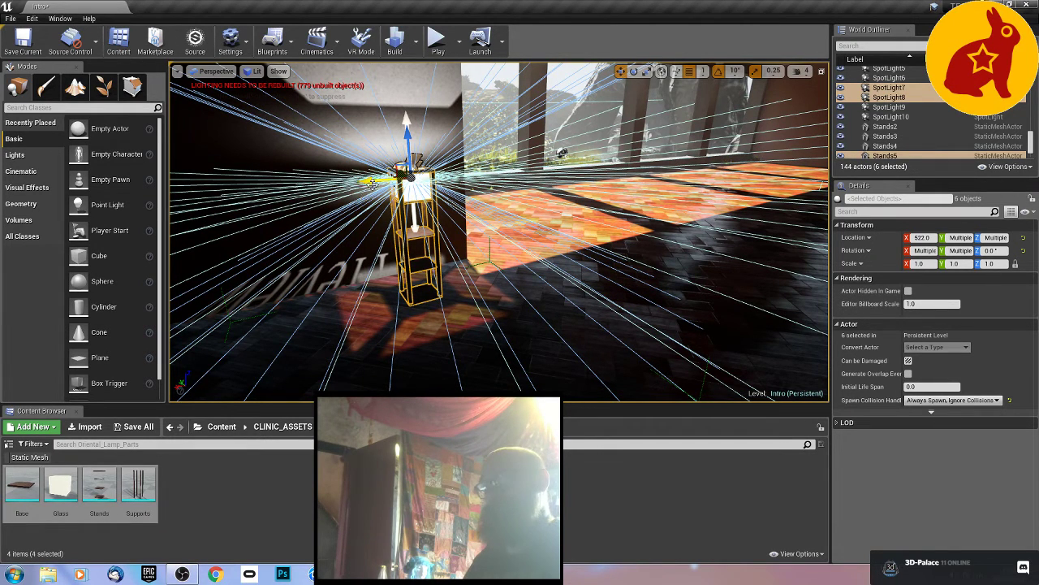
pyautogui.keyDown('alt'); pyautogui.keyDown('shift'); pyautogui.moveTo(371, 181); pyautogui.dragTo(369, 180); pyautogui.keyUp('shift'); pyautogui.keyUp('alt')
pyautogui.moveTo(377, 182); pyautogui.dragTo(188, 185, button='right')
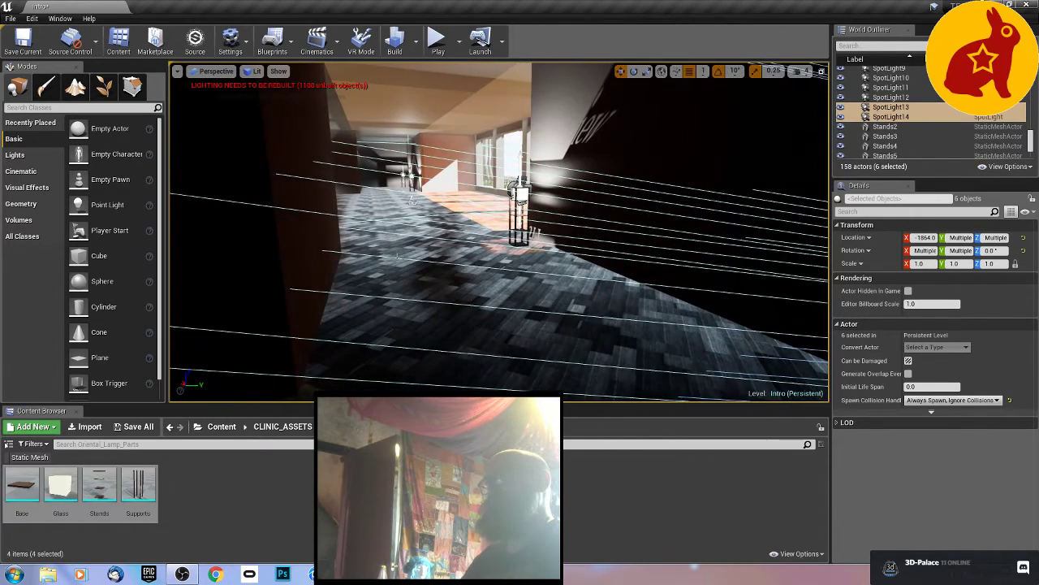
# Step: Deselect the lamps and open the Meshes folder of LampCollection01 within CLINIC_ASSETS
pyautogui.click(436, 267)
pyautogui.moveTo(436, 268); pyautogui.dragTo(360, 229, button='right')
pyautogui.press('w')
pyautogui.press('a')
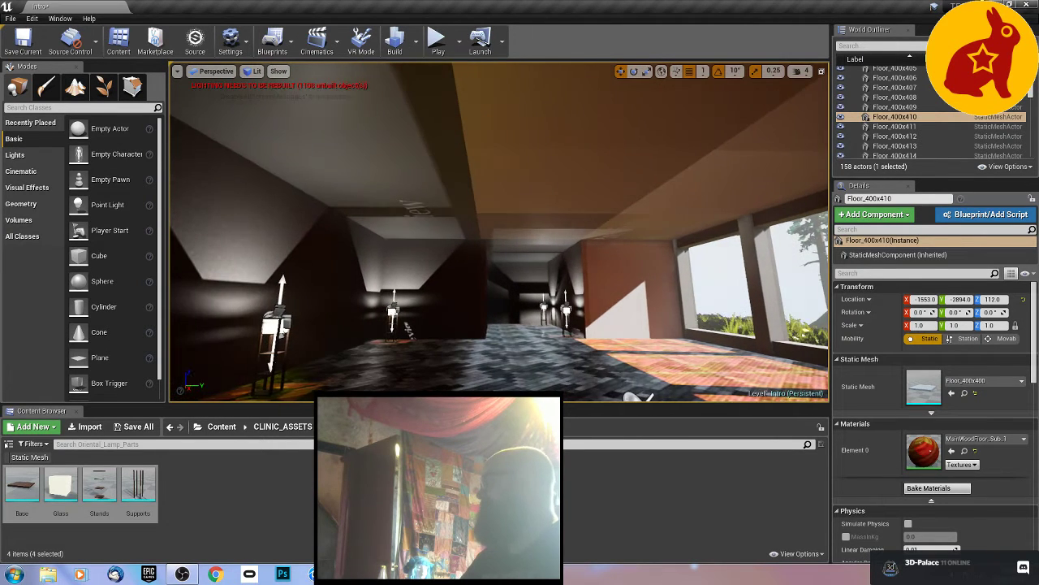
pyautogui.press('w')
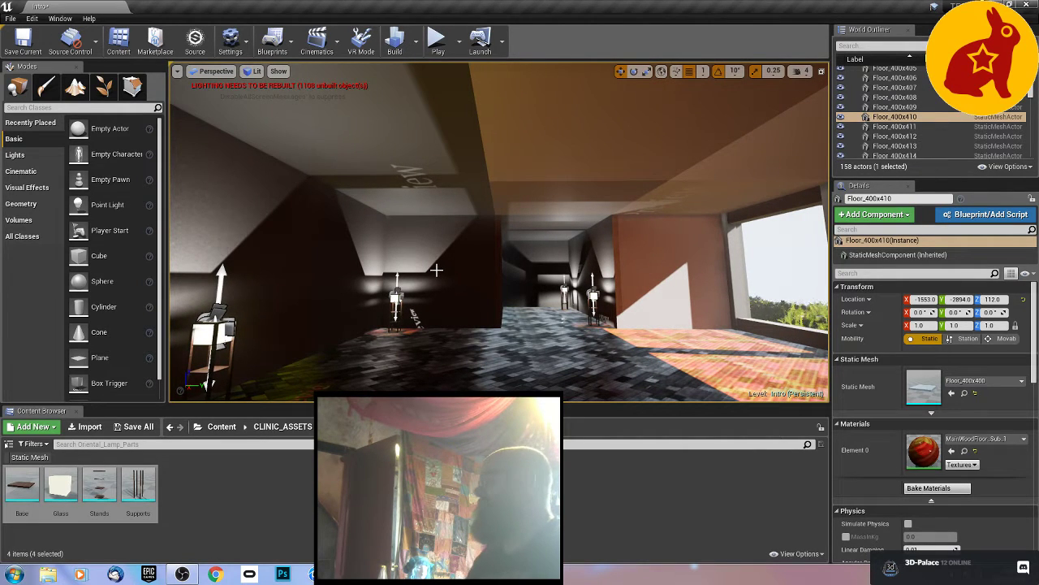
pyautogui.moveTo(457, 321); pyautogui.dragTo(493, 305, button='right')
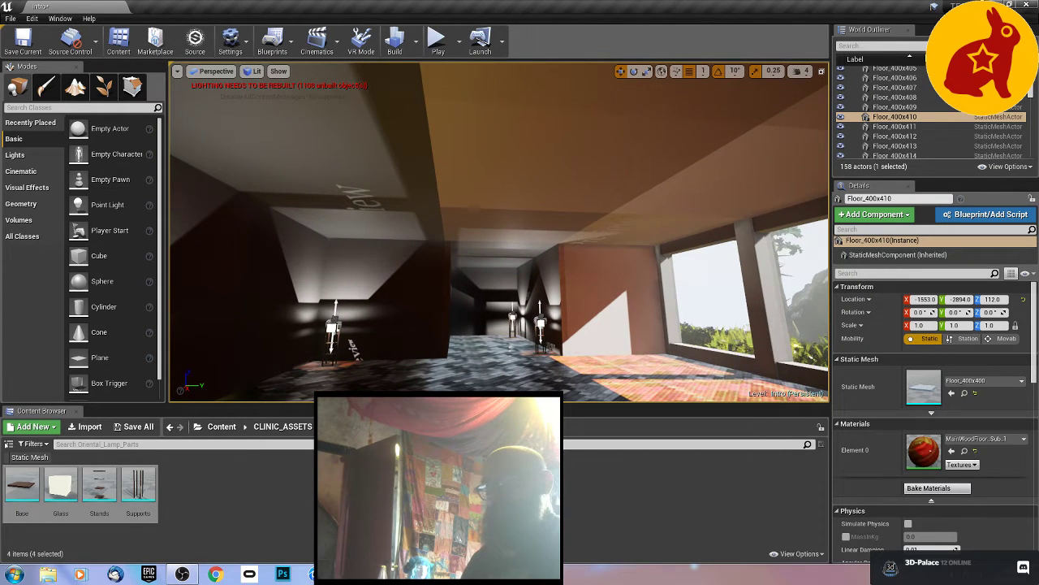
pyautogui.click(303, 427)
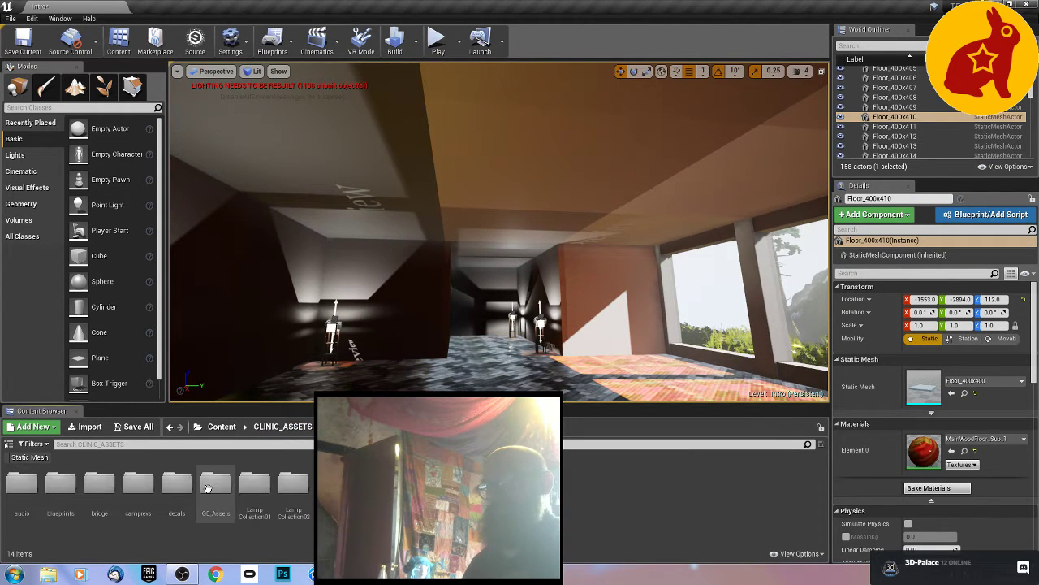
pyautogui.doubleClick(254, 485)
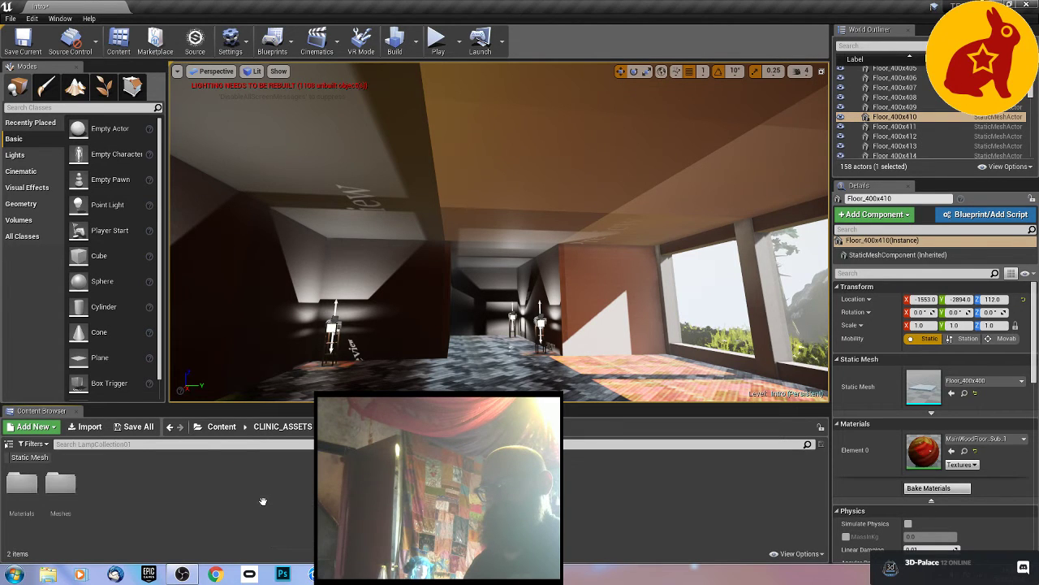
pyautogui.doubleClick(60, 486)
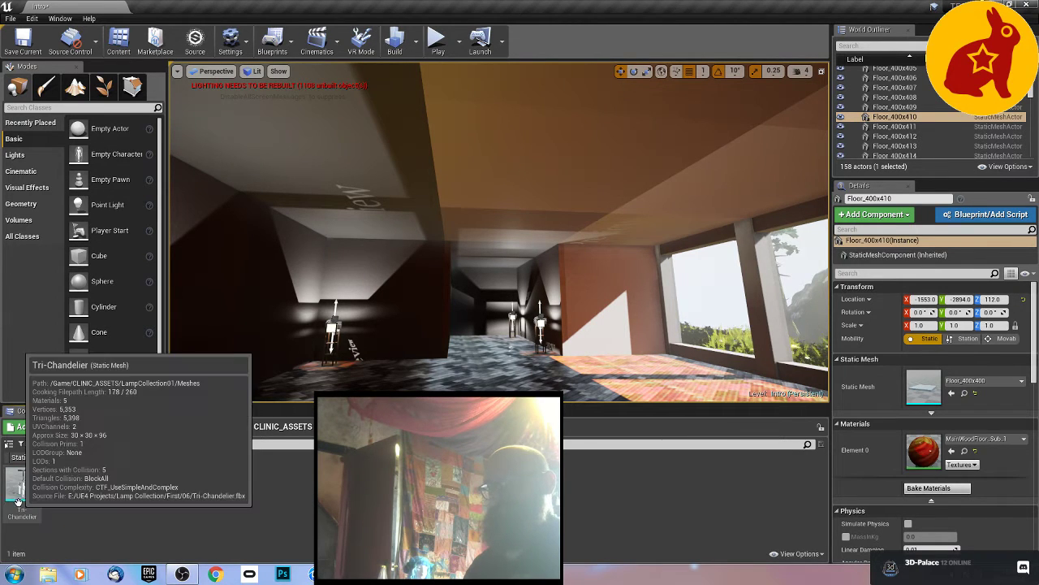
# Step: Place the Tri-Chandelier mesh on the ceiling and move it to X -165 and Y -2681
pyautogui.moveTo(22, 486); pyautogui.dragTo(540, 159)
pyautogui.moveTo(540, 160); pyautogui.dragTo(532, 133, button='right')
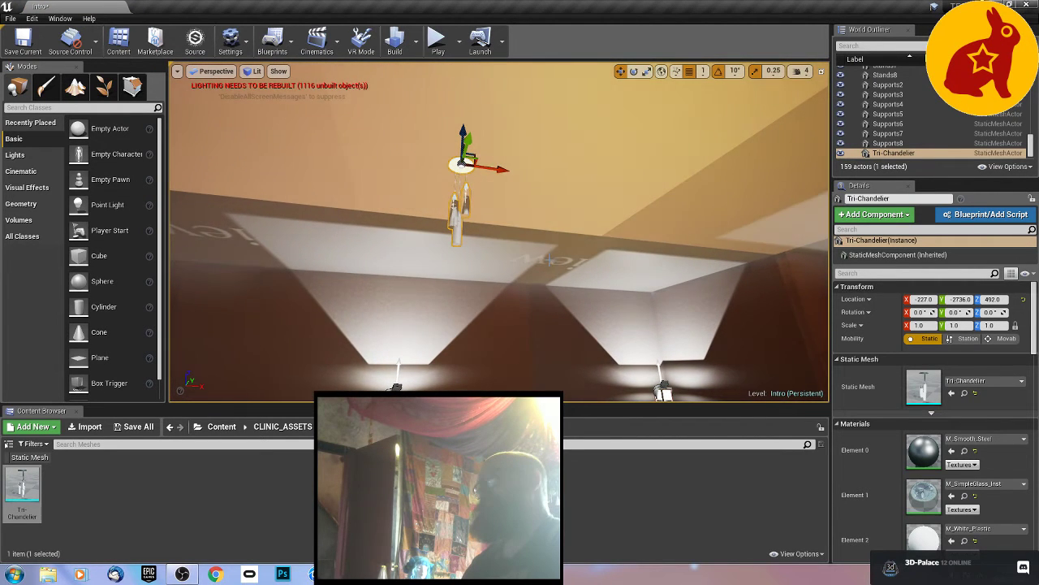
pyautogui.moveTo(496, 169); pyautogui.dragTo(548, 176)
pyautogui.moveTo(543, 209); pyautogui.dragTo(699, 164, button='right')
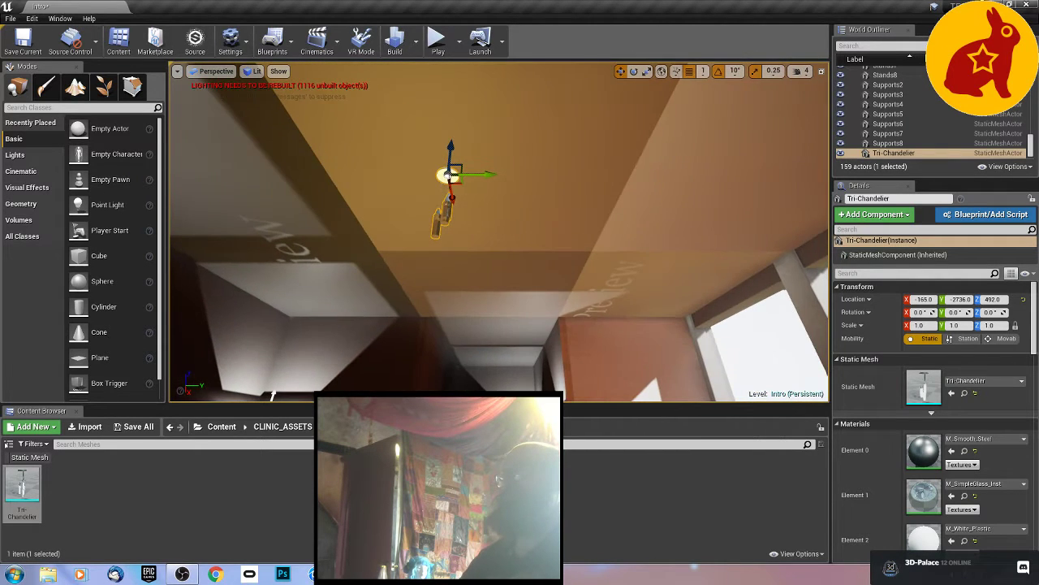
pyautogui.moveTo(482, 175); pyautogui.dragTo(528, 173)
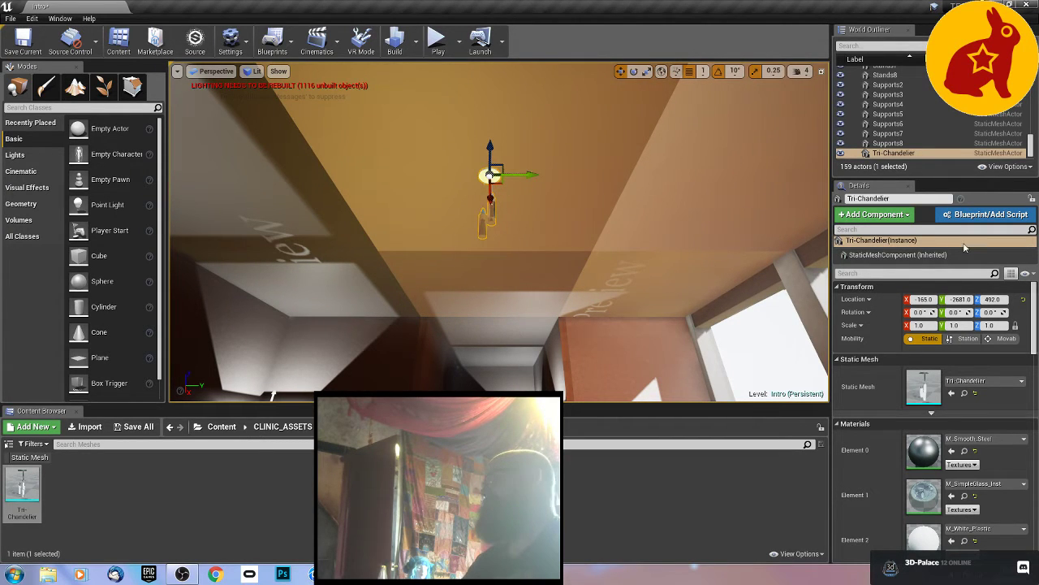
# Step: Frame the Tri-Chandelier in the view to examine its hanging lamps up close
pyautogui.moveTo(622, 228); pyautogui.dragTo(752, 229, button='right')
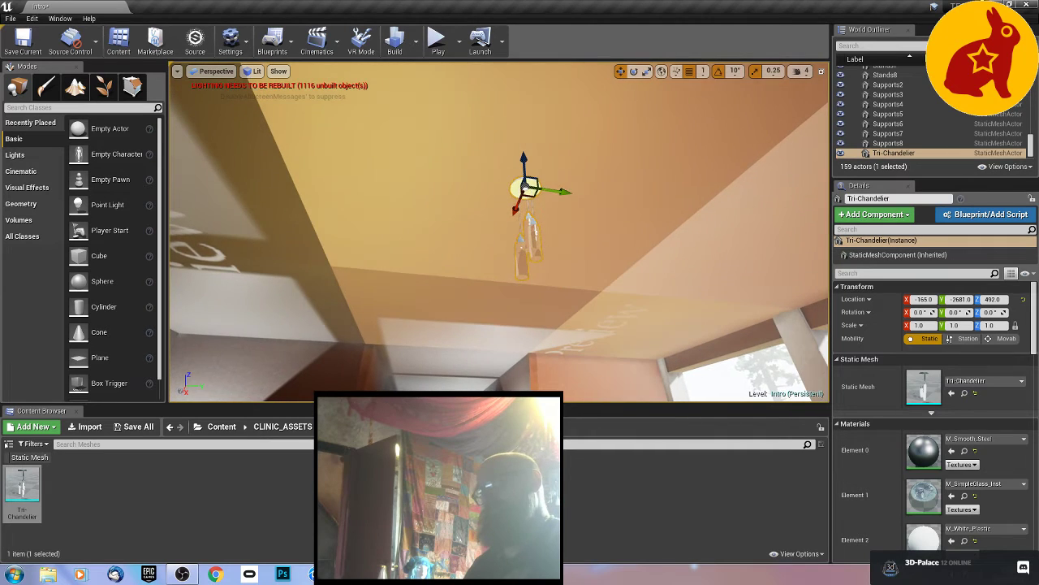
pyautogui.click(547, 257)
pyautogui.click(533, 250)
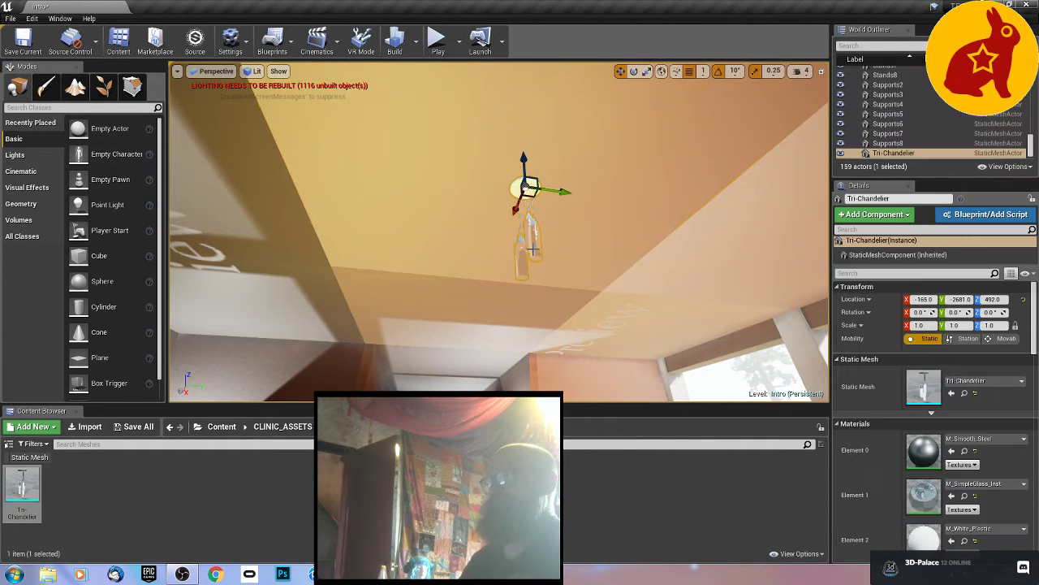
pyautogui.press('f')
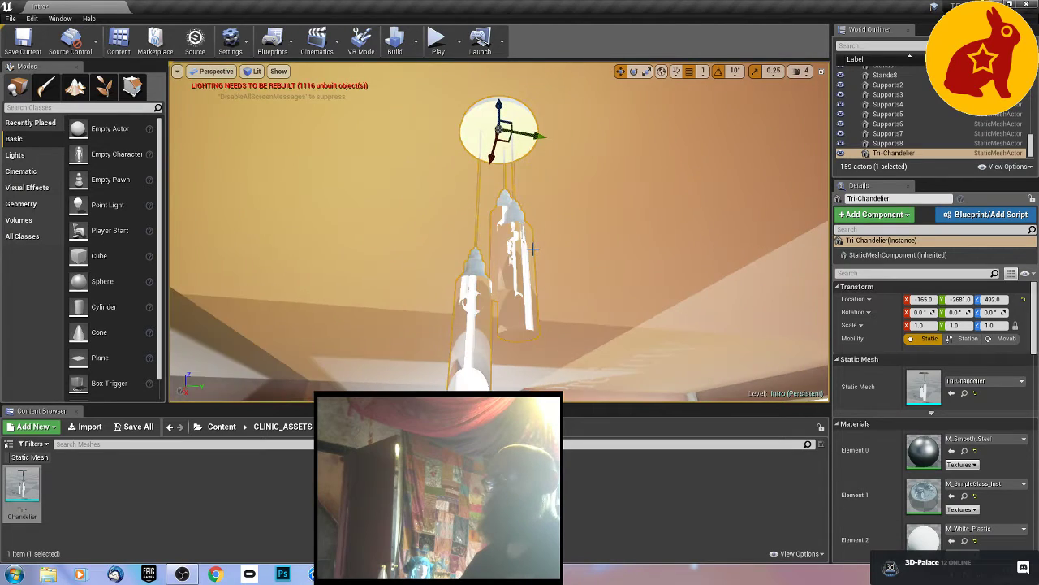
# Step: Add a point light beside the Tri-Chandelier's hanging lamps at X -165, Y -2678 and Z 442
pyautogui.keyDown('alt'); pyautogui.moveTo(514, 259); pyautogui.dragTo(781, 308); pyautogui.keyUp('alt')
pyautogui.moveTo(514, 259); pyautogui.dragTo(522, 166, button='right')
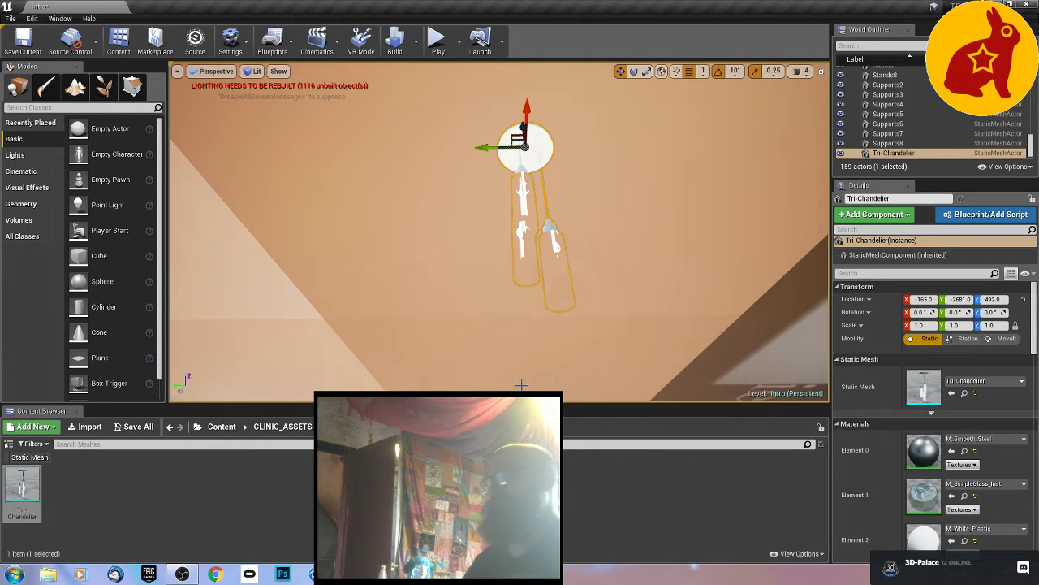
pyautogui.rightClick(470, 149)
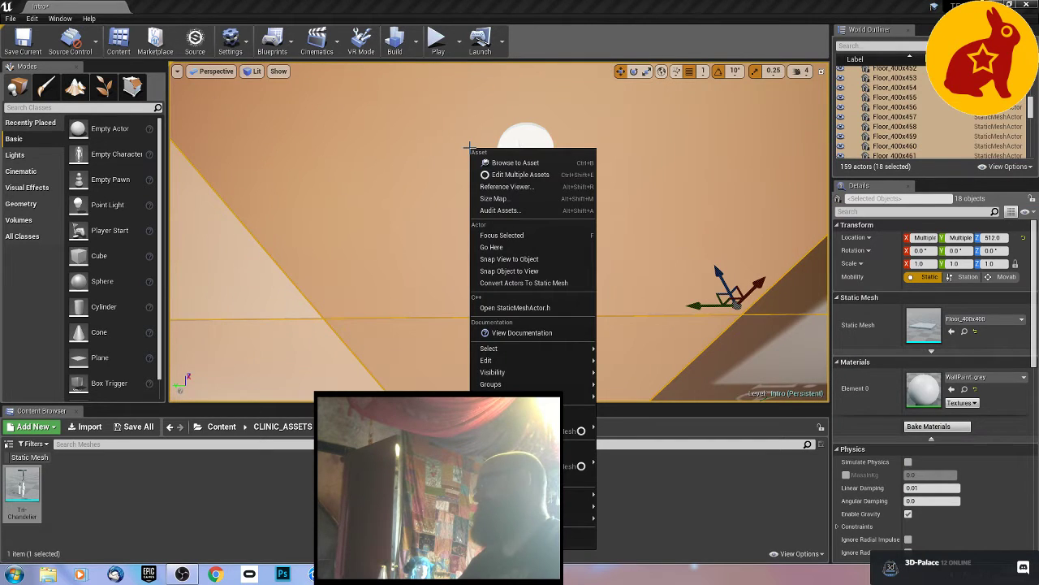
pyautogui.moveTo(578, 430)
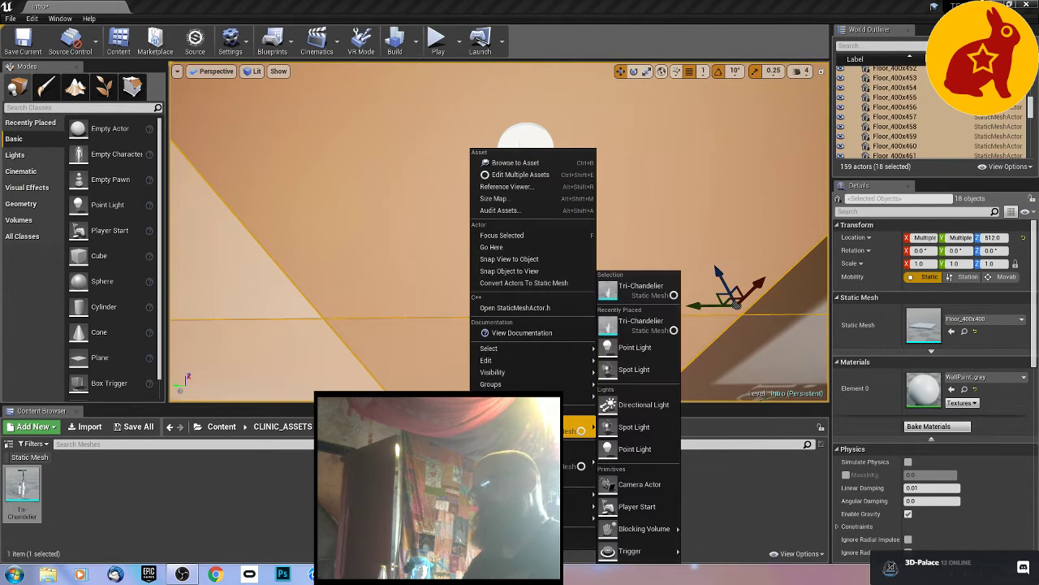
pyautogui.click(642, 449)
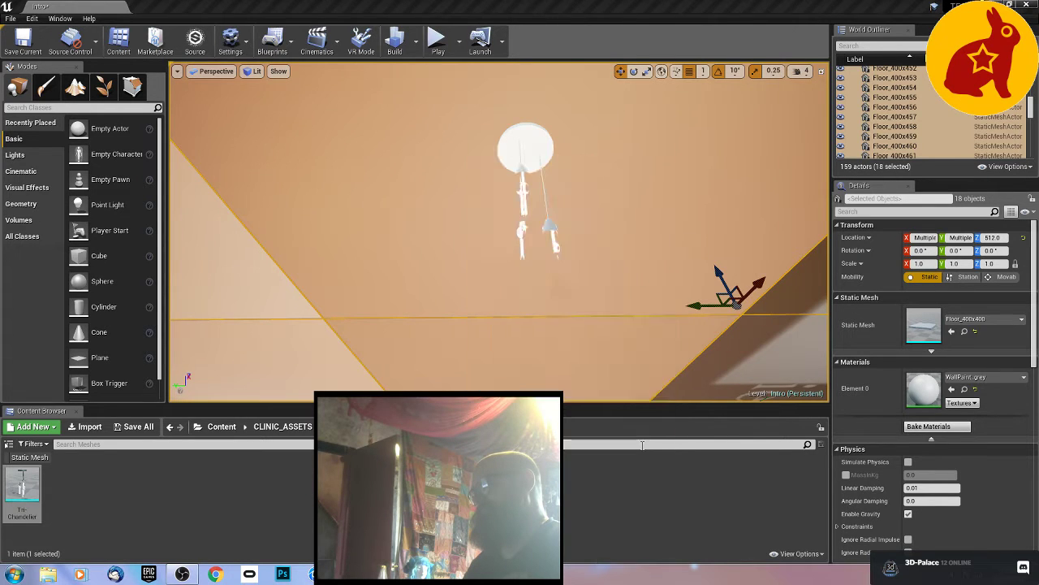
pyautogui.moveTo(429, 213); pyautogui.dragTo(492, 208)
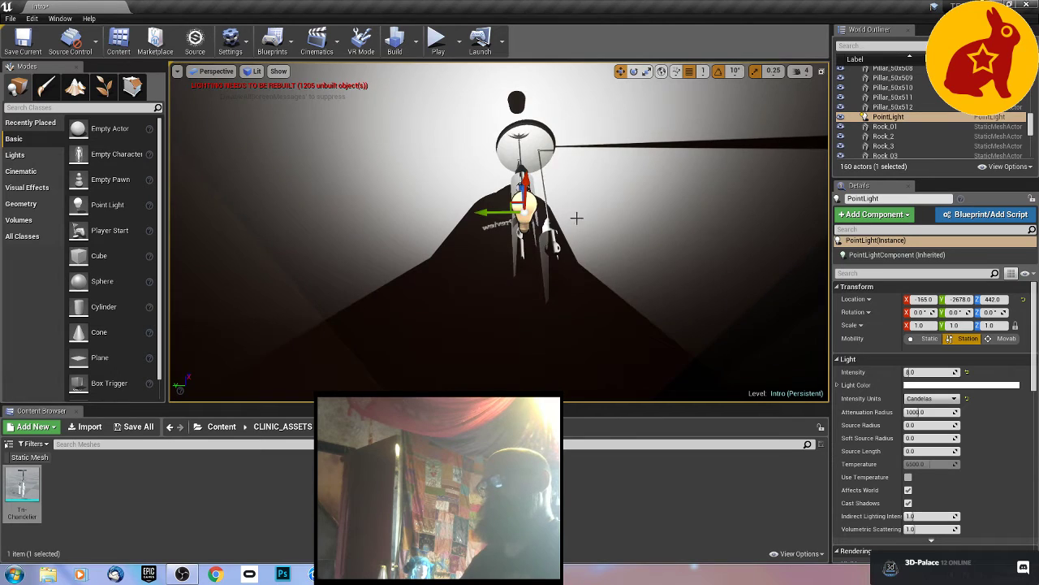
# Step: Shift the point light into one of the chandelier's hanging lamps, at X -159 and Y -2677
pyautogui.moveTo(576, 218); pyautogui.dragTo(315, 316, button='right')
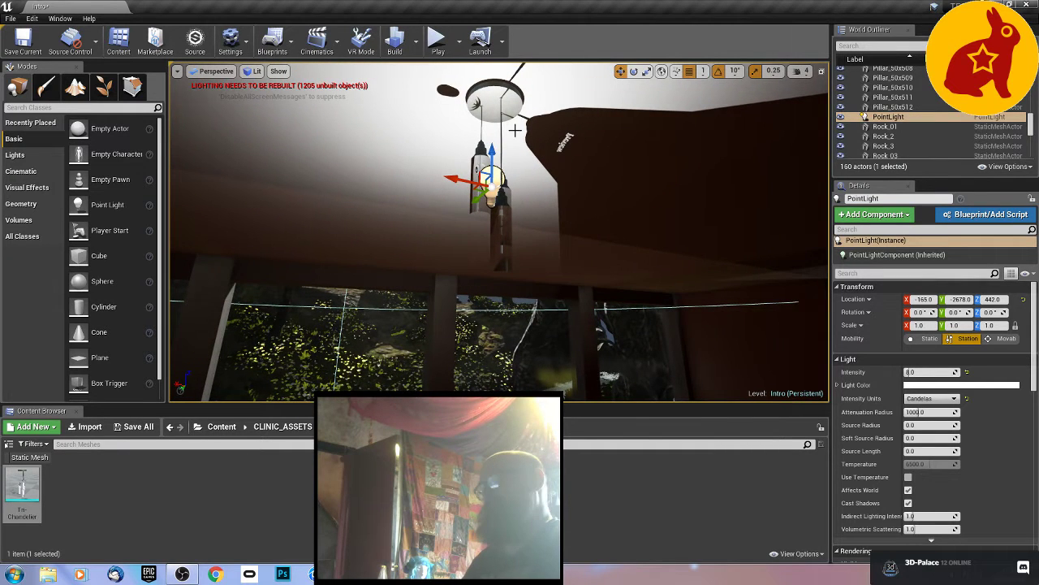
pyautogui.moveTo(458, 181); pyautogui.dragTo(445, 181)
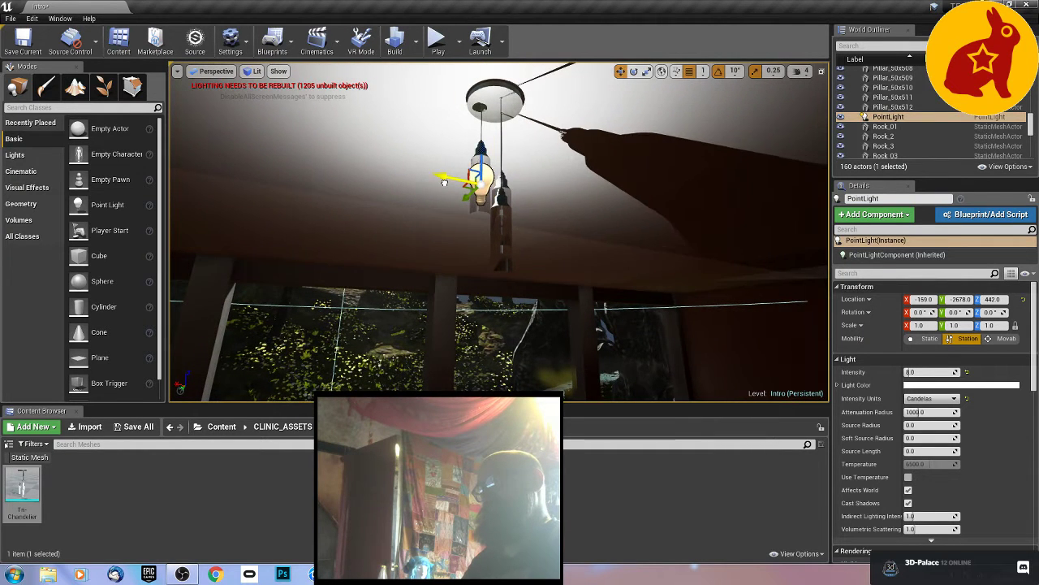
pyautogui.keyDown('alt'); pyautogui.moveTo(443, 182); pyautogui.dragTo(585, 219); pyautogui.keyUp('alt')
pyautogui.keyDown('alt'); pyautogui.moveTo(458, 214); pyautogui.dragTo(474, 214); pyautogui.keyUp('alt')
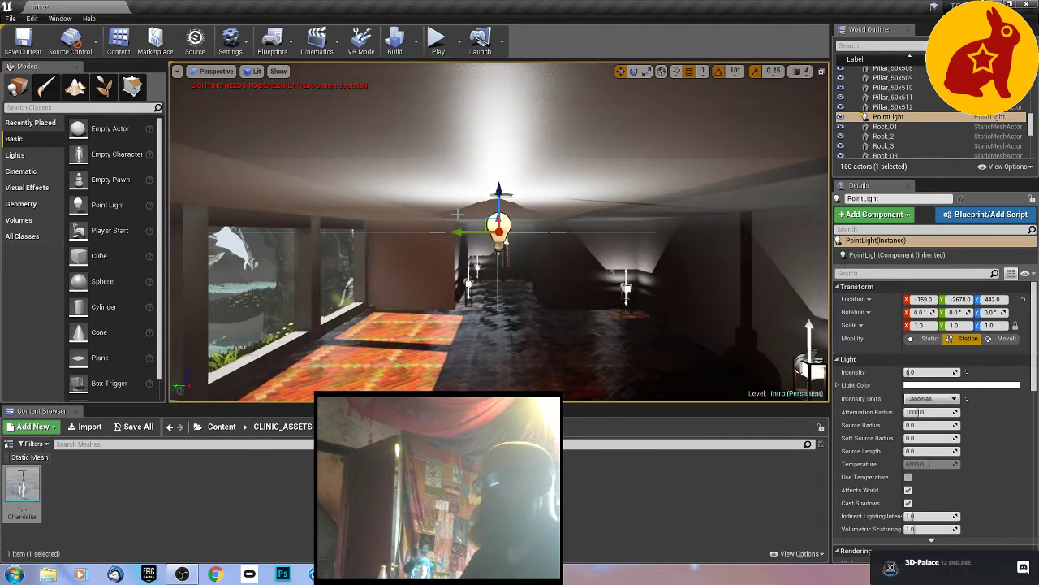
pyautogui.scroll(3, 458, 214)
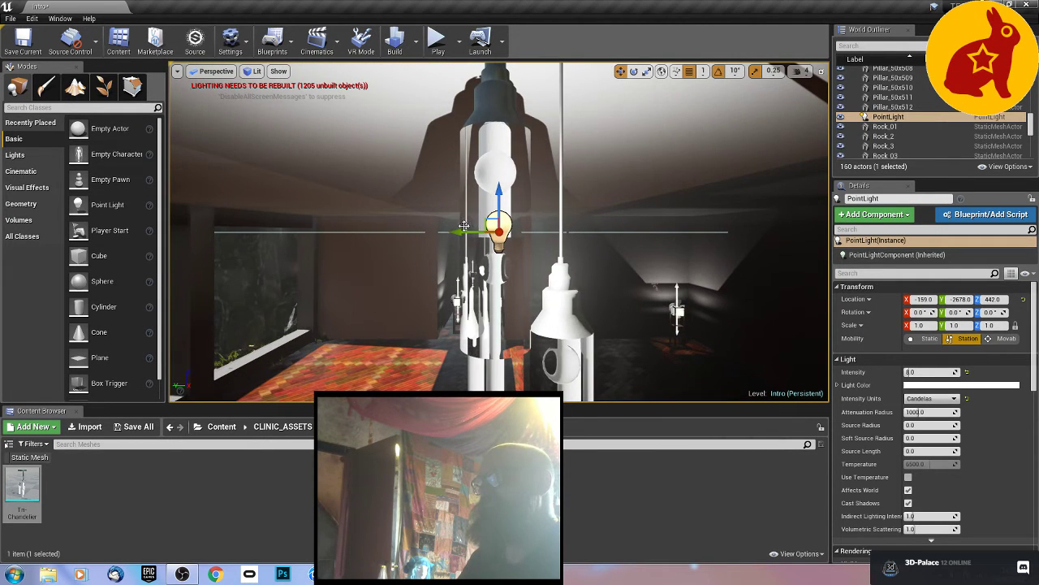
pyautogui.moveTo(462, 233); pyautogui.dragTo(458, 234)
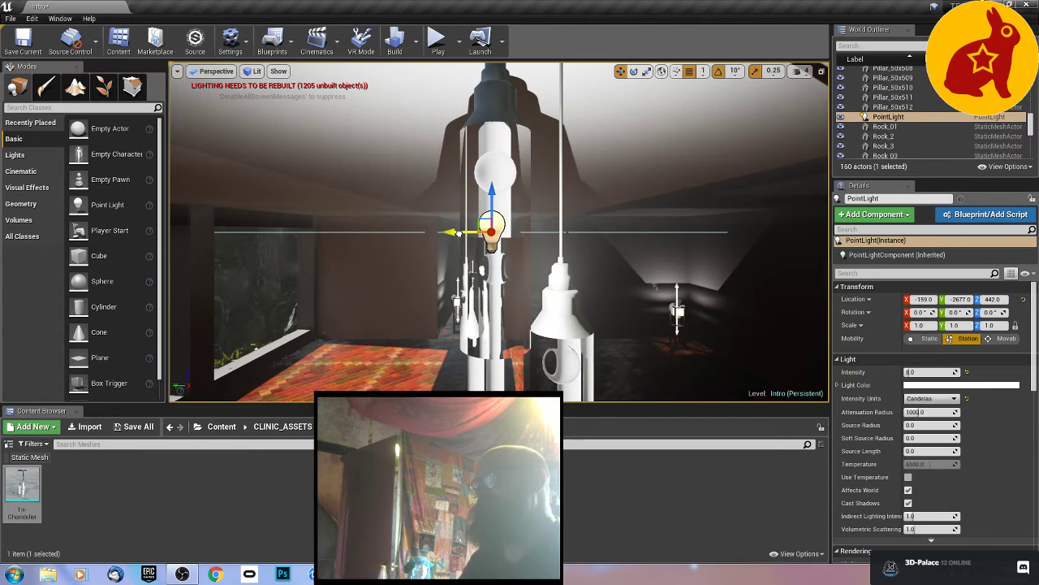
pyautogui.keyDown('alt'); pyautogui.moveTo(575, 233); pyautogui.dragTo(584, 208); pyautogui.keyUp('alt')
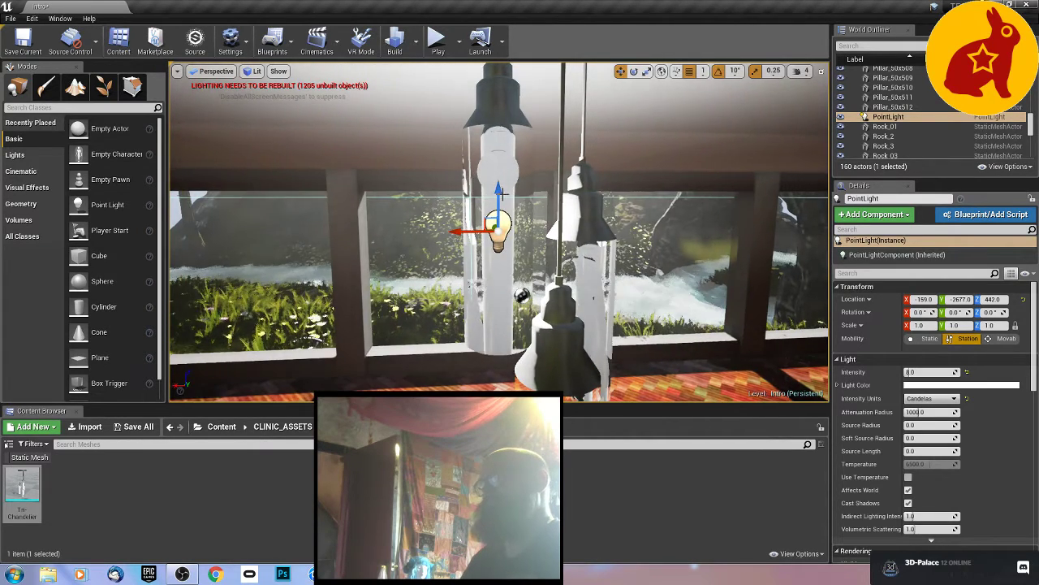
# Step: Filter the level's actors by SPOT and check the lamp groups containing SpotLight14 and SpotLight12
pyautogui.click(498, 207)
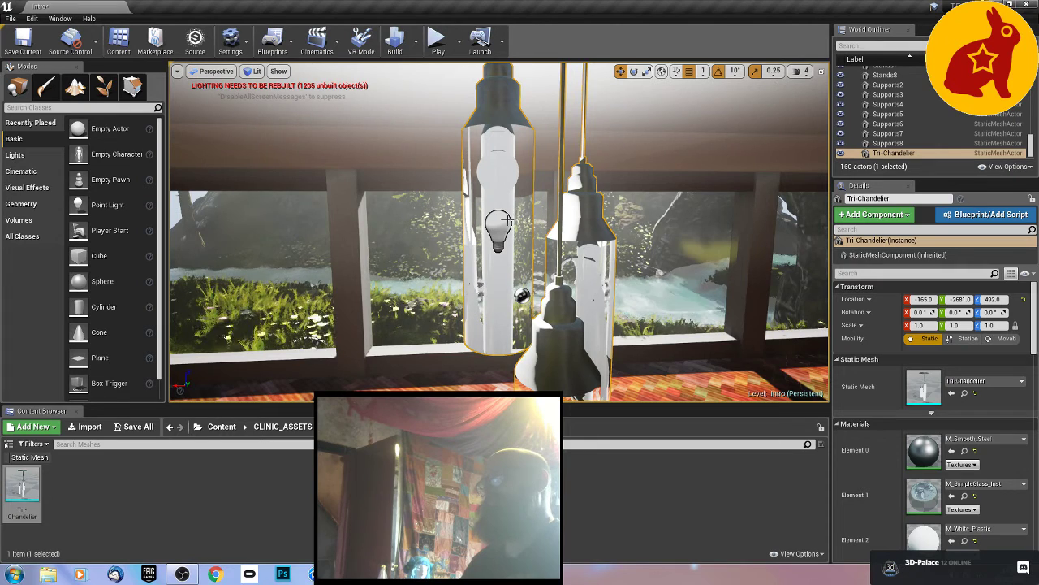
pyautogui.click(879, 45)
pyautogui.write('SPOT')
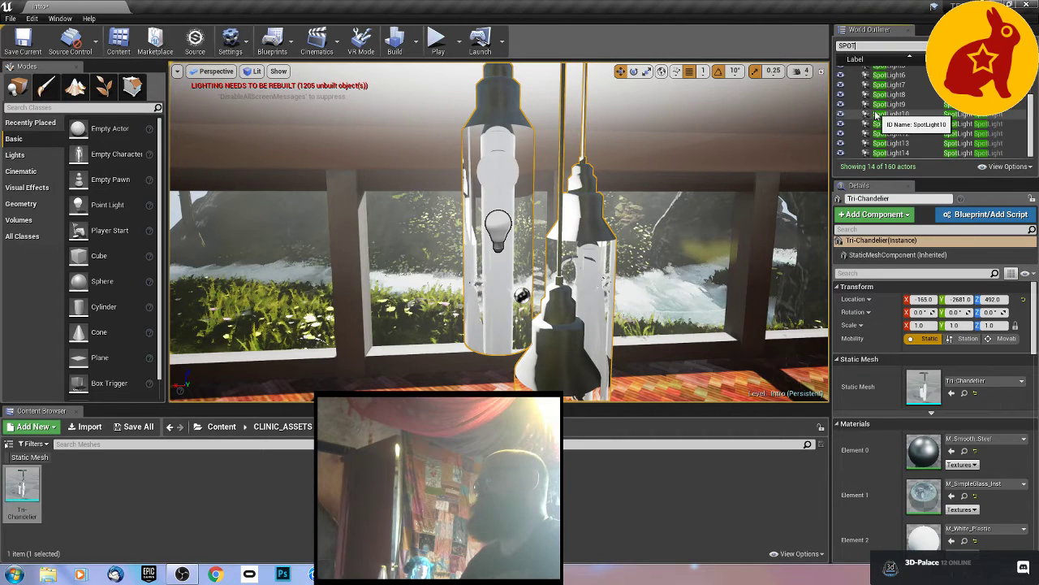
pyautogui.click(895, 153)
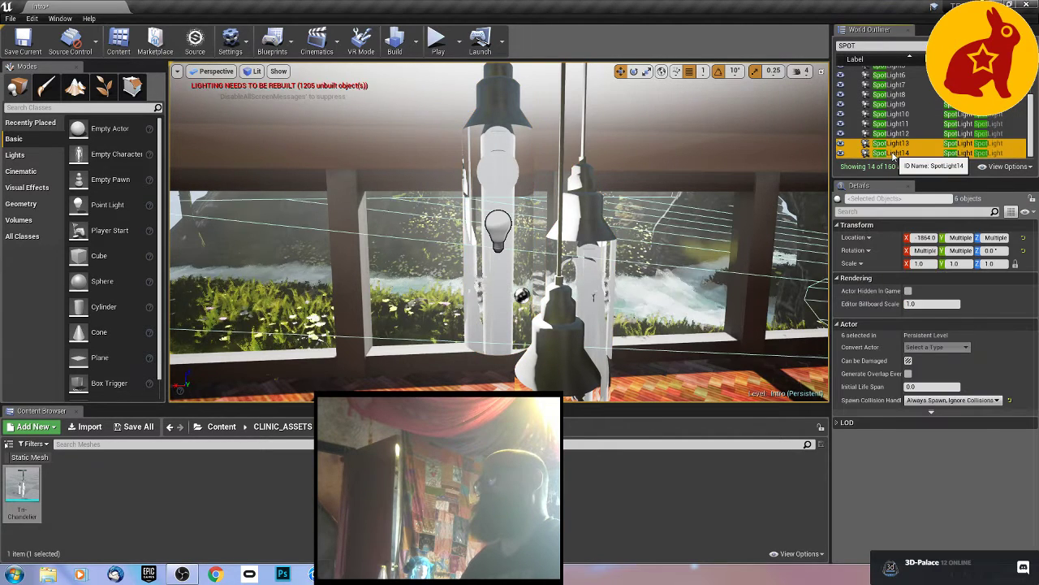
pyautogui.click(892, 133)
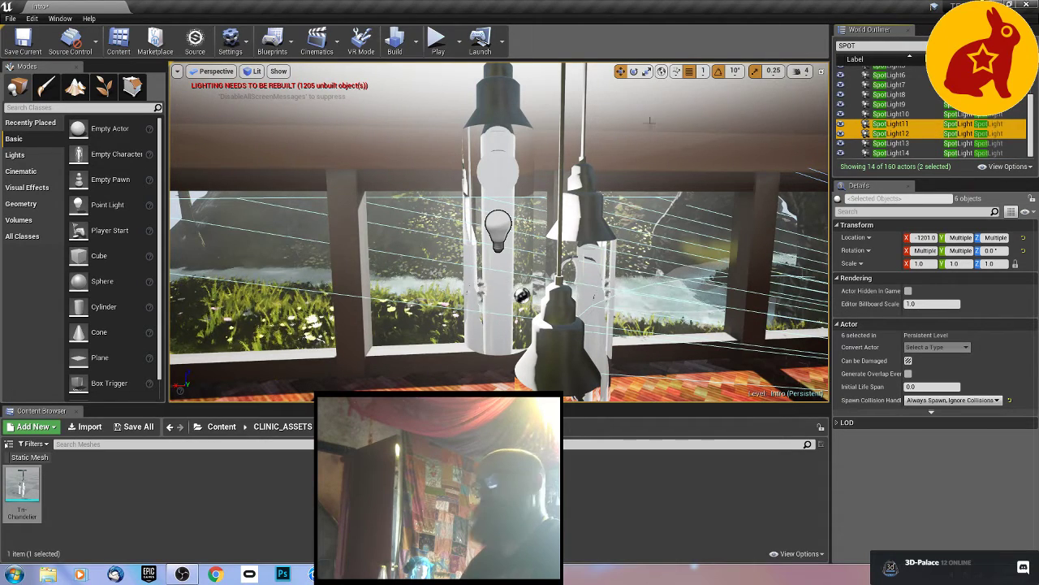
# Step: Undo the selections of the spot light groups and the chandelier component
pyautogui.hotkey('ctrl', 'z')
pyautogui.hotkey('ctrl', 'z')
pyautogui.hotkey('ctrl', 'z')
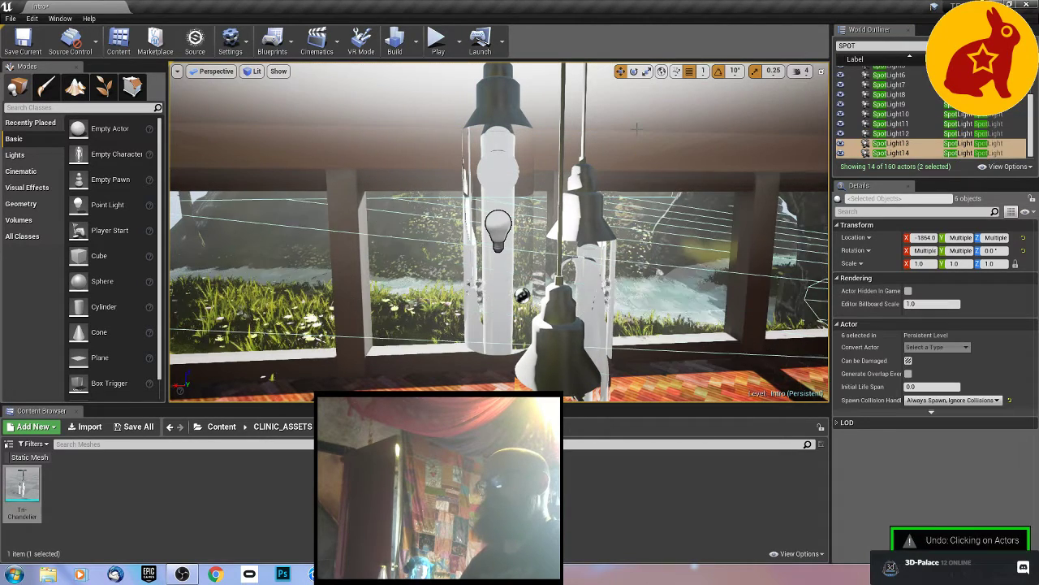
pyautogui.hotkey('ctrl', 'z')
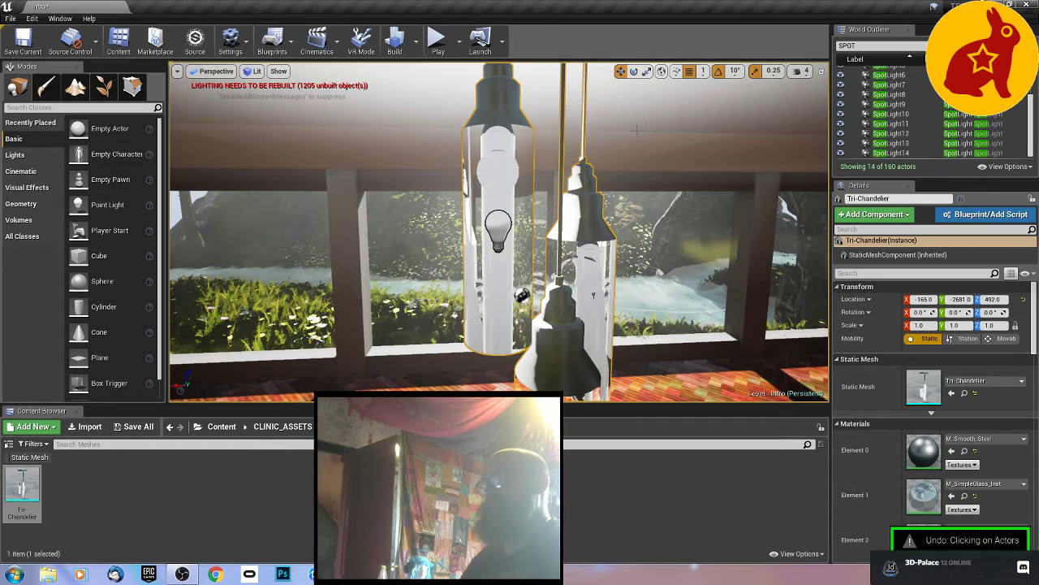
pyautogui.hotkey('ctrl', 'z')
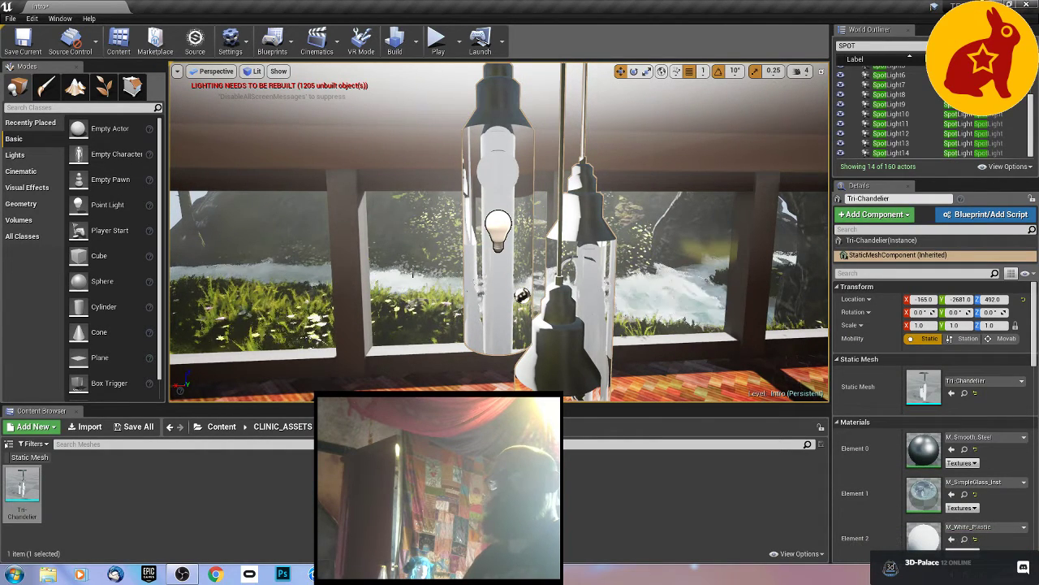
pyautogui.keyDown('alt'); pyautogui.moveTo(412, 256); pyautogui.dragTo(589, 273); pyautogui.keyUp('alt')
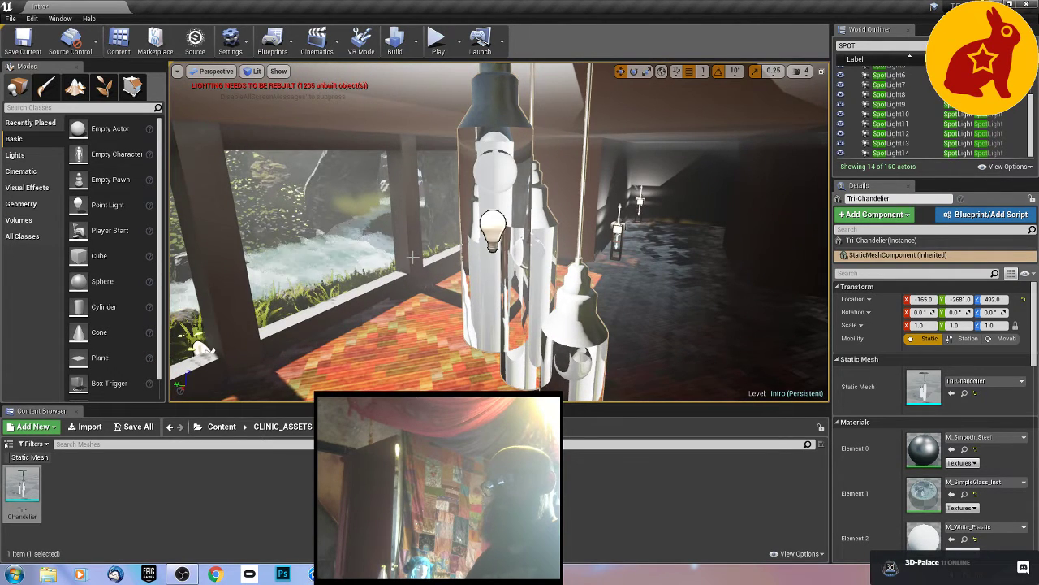
pyautogui.hotkey('ctrl', 'z')
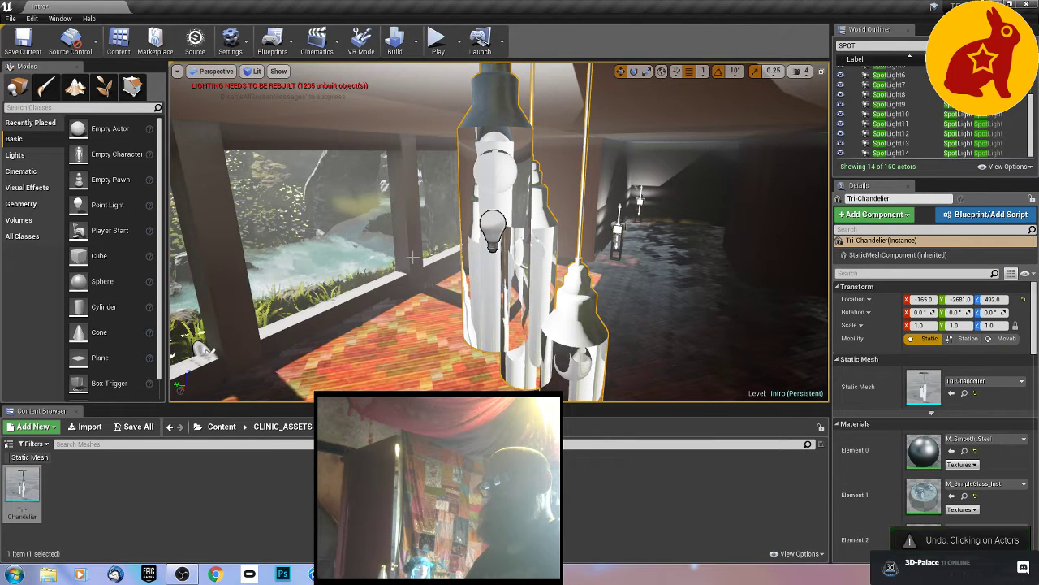
# Step: Reselect the chandelier's point light and raise it to Z 450 so it sits at the bulb
pyautogui.click(490, 244)
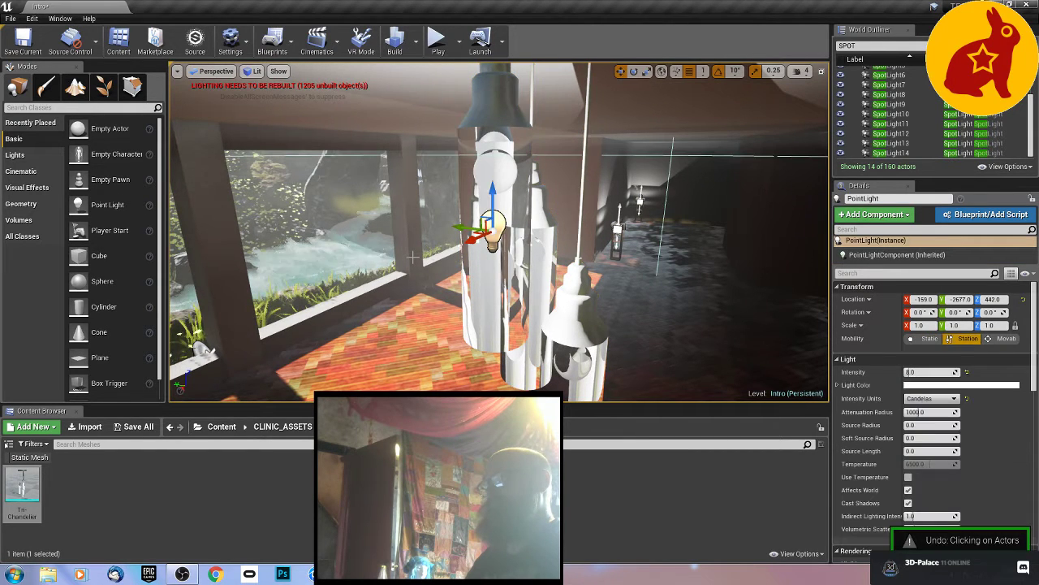
pyautogui.keyDown('alt'); pyautogui.moveTo(490, 255); pyautogui.dragTo(345, 208); pyautogui.keyUp('alt')
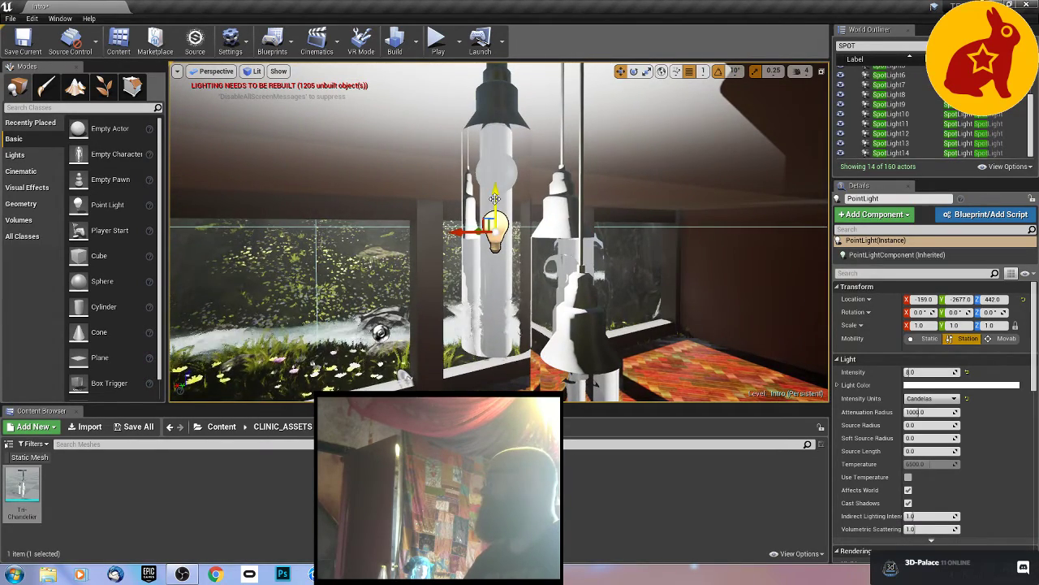
pyautogui.moveTo(494, 198); pyautogui.dragTo(496, 141)
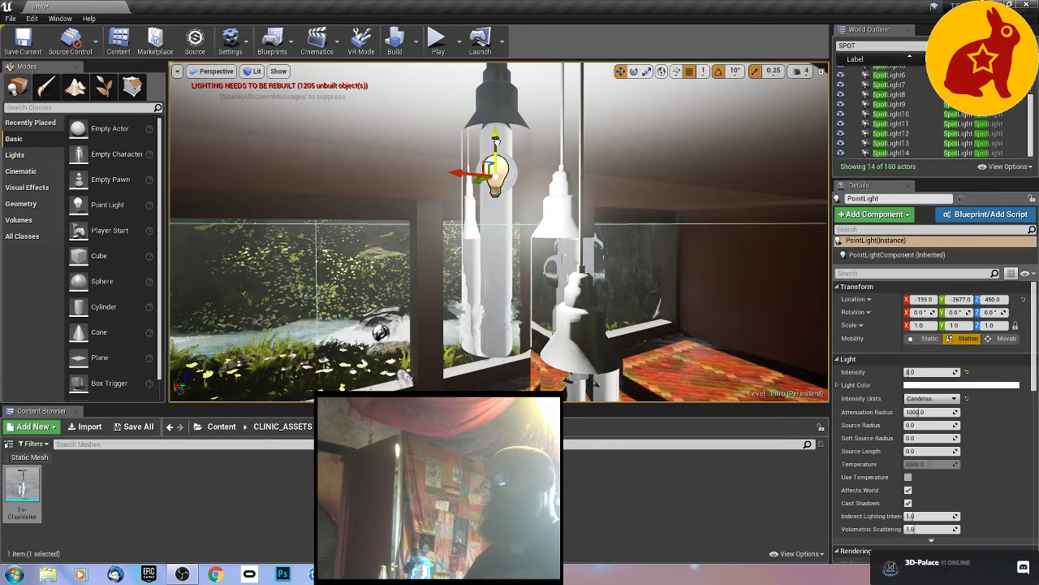
# Step: Set the point light's attenuation radius to 850 and tint its light colour by lowering blue to 0.953
pyautogui.scroll(-4, 496, 142)
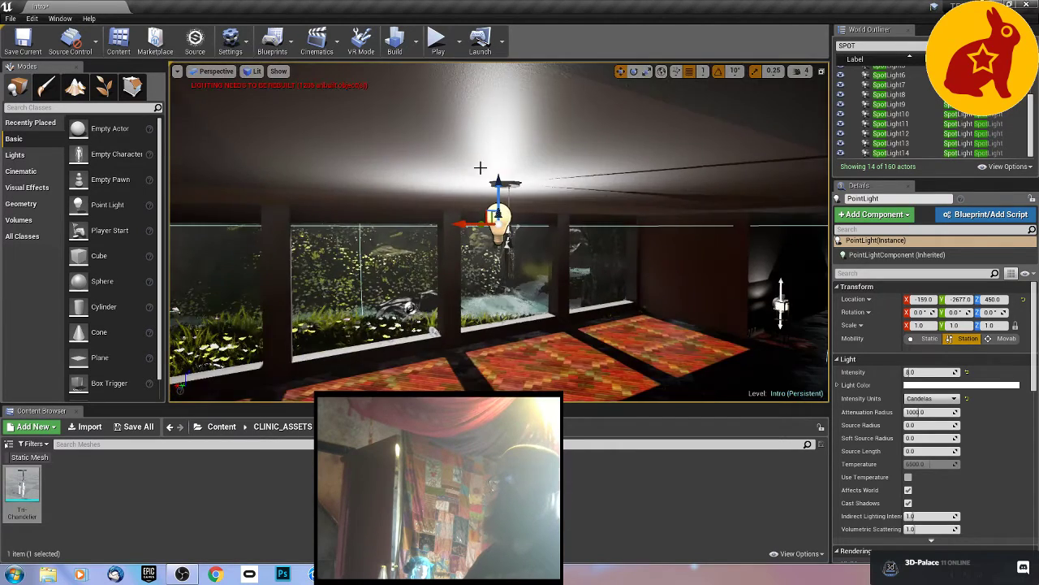
pyautogui.scroll(2, 479, 168)
pyautogui.keyDown('alt'); pyautogui.moveTo(475, 185); pyautogui.dragTo(522, 204); pyautogui.keyUp('alt')
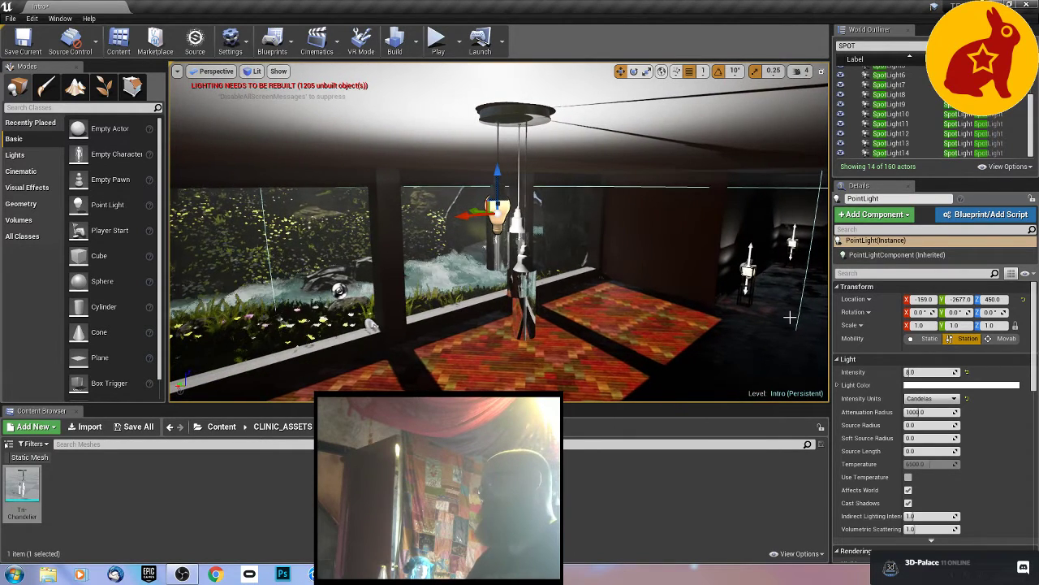
pyautogui.click(934, 412)
pyautogui.write('850')
pyautogui.press('Return')
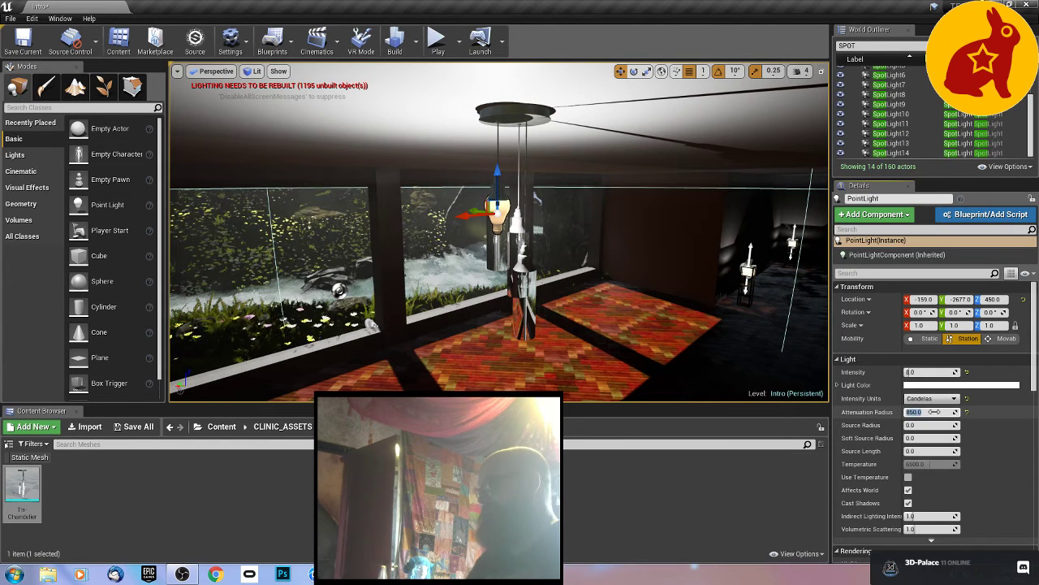
pyautogui.click(915, 386)
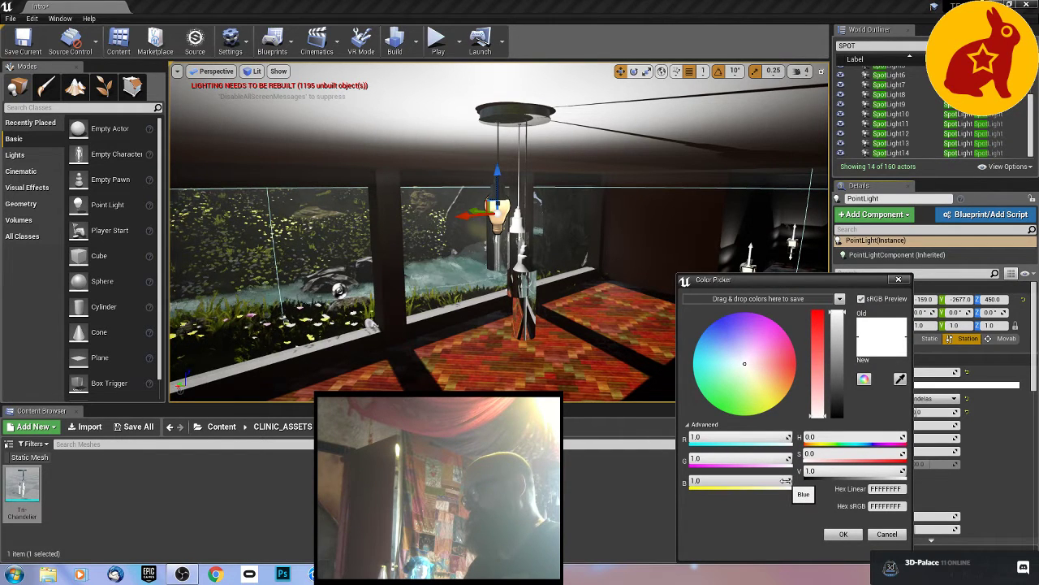
pyautogui.moveTo(785, 481); pyautogui.dragTo(782, 481)
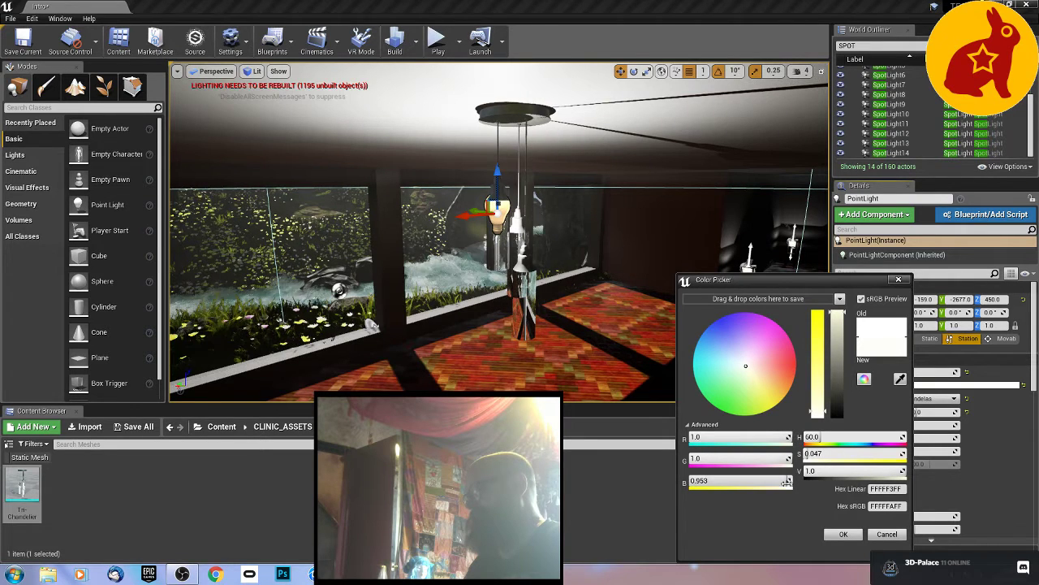
pyautogui.click(837, 537)
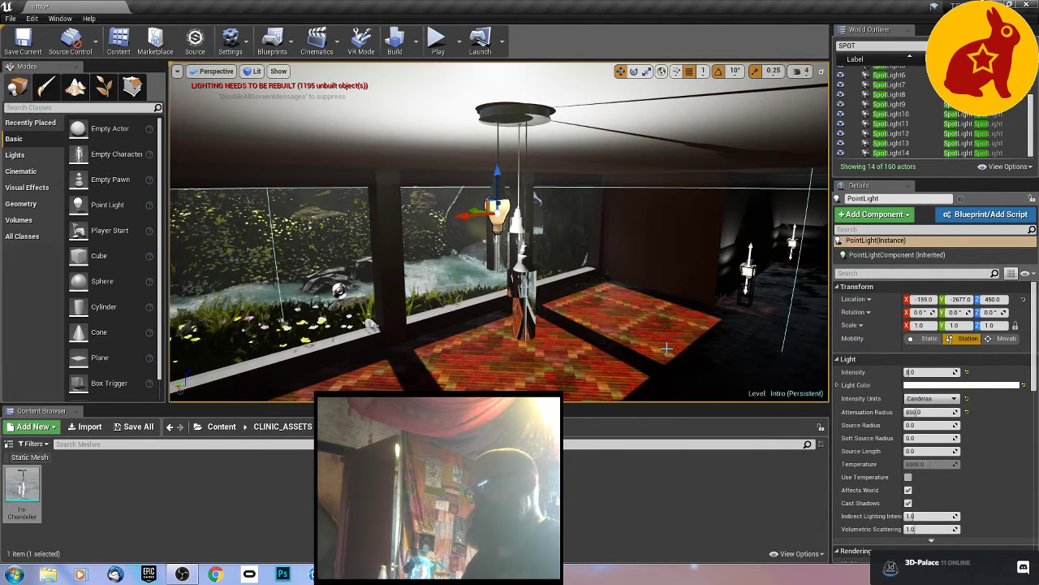
# Step: Frame the chandelier's point light and set its mobility to Static
pyautogui.keyDown('alt'); pyautogui.moveTo(667, 348); pyautogui.dragTo(496, 345); pyautogui.keyUp('alt')
pyautogui.press('f')
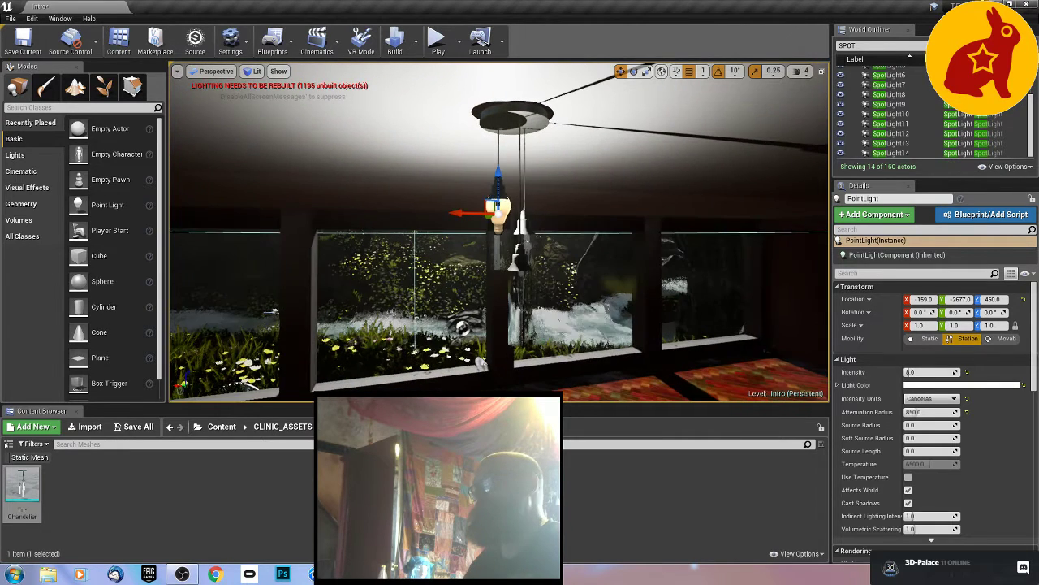
pyautogui.click(911, 339)
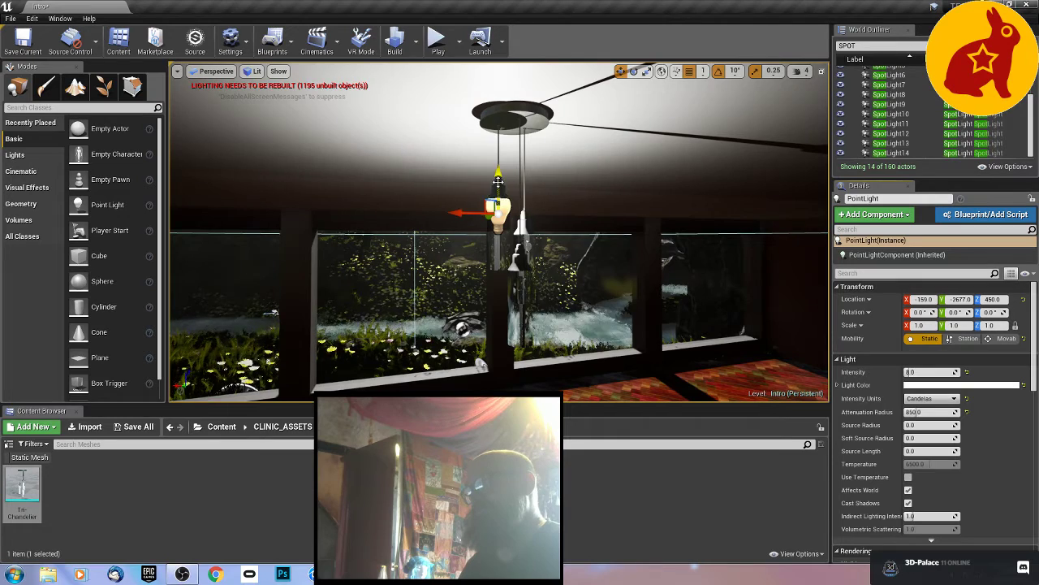
# Step: Duplicate the chandelier's point light and move the copy towards the second hanging lamp, to X -171, Y -2682, Z 437
pyautogui.keyDown('shift'); pyautogui.moveTo(499, 186); pyautogui.dragTo(499, 202); pyautogui.keyUp('shift')
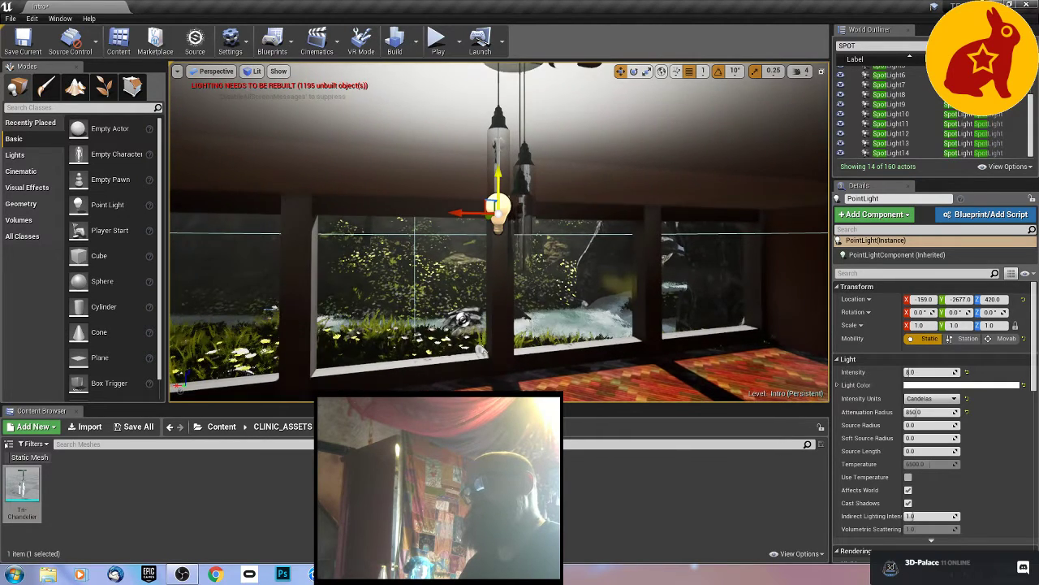
pyautogui.hotkey('ctrl', 'z')
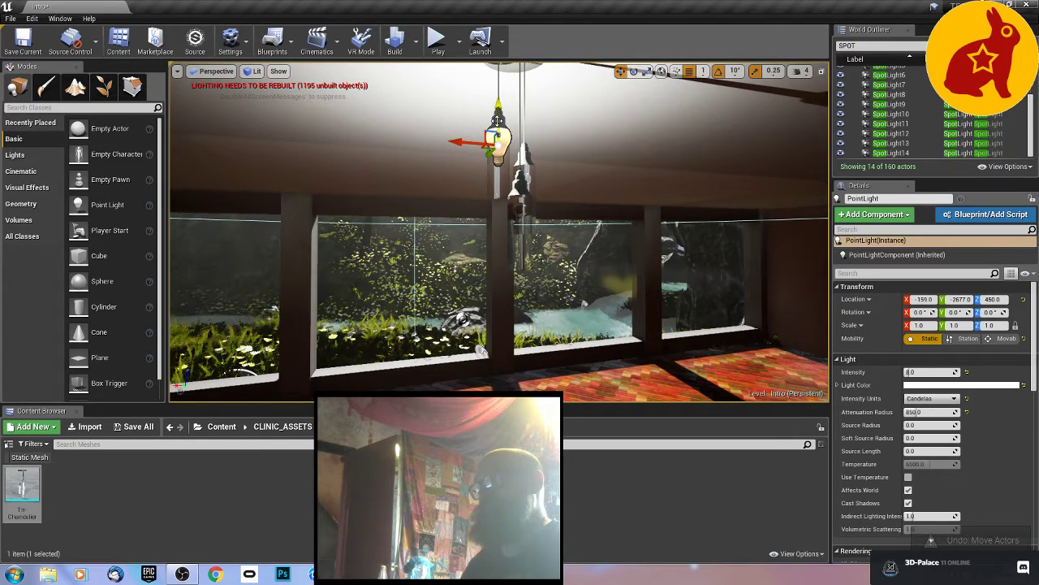
pyautogui.keyDown('alt'); pyautogui.moveTo(498, 120); pyautogui.dragTo(489, 152); pyautogui.keyUp('alt')
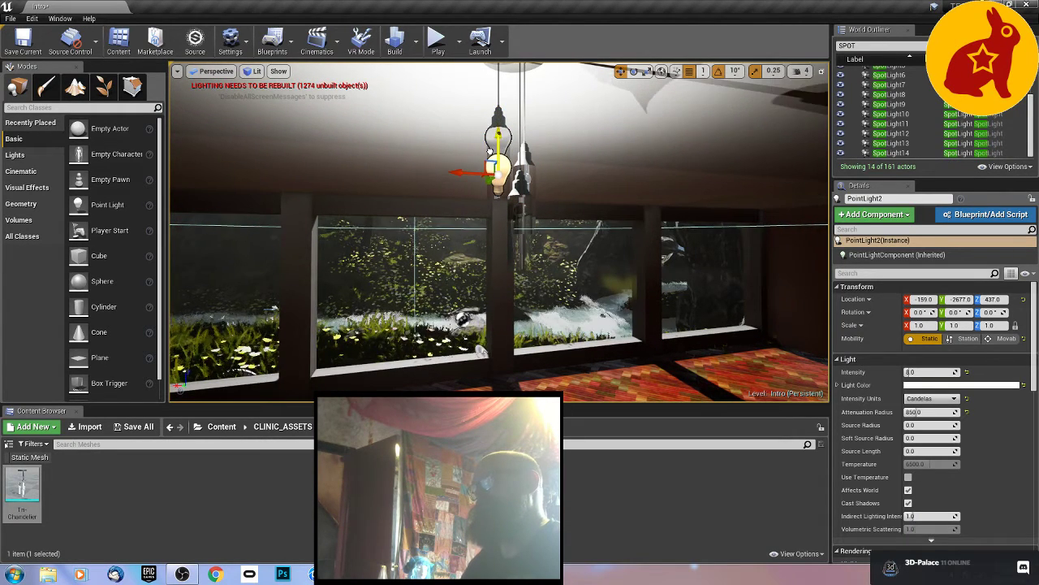
pyautogui.keyDown('alt'); pyautogui.moveTo(589, 208); pyautogui.dragTo(600, 325); pyautogui.keyUp('alt')
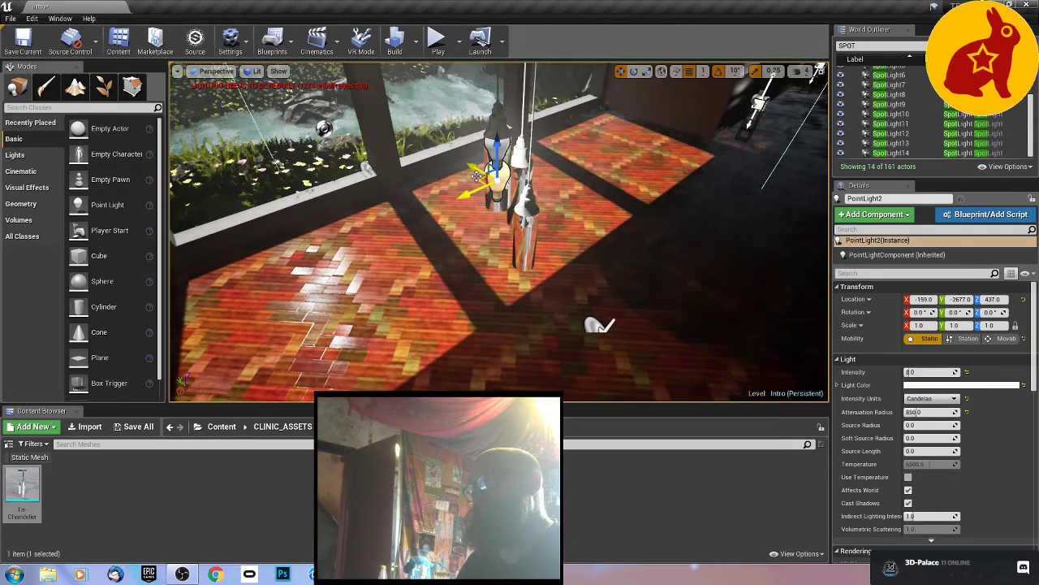
pyautogui.moveTo(477, 179); pyautogui.dragTo(498, 178)
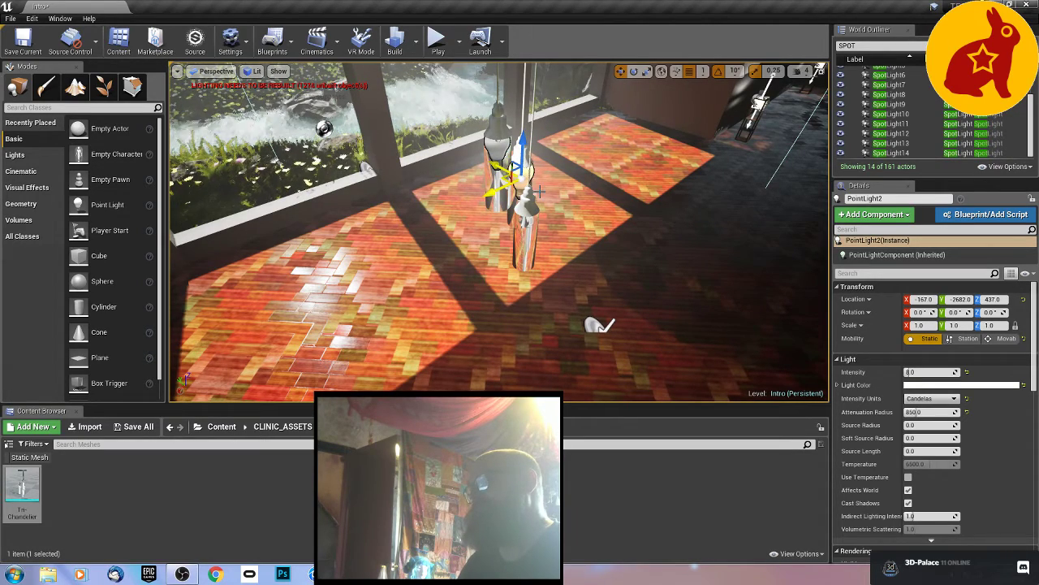
pyautogui.keyDown('alt'); pyautogui.moveTo(598, 325); pyautogui.dragTo(579, 286); pyautogui.keyUp('alt')
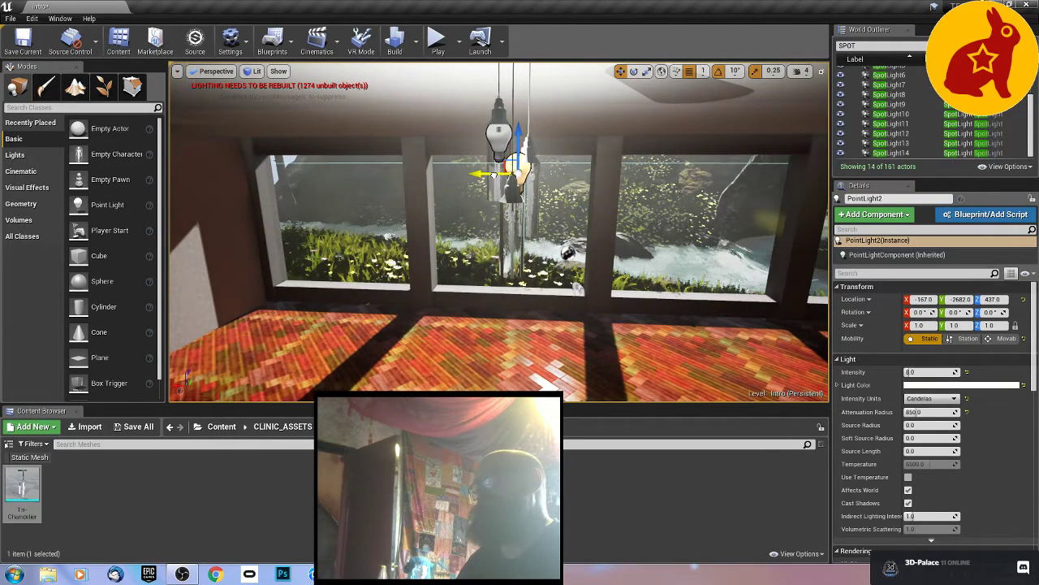
pyautogui.moveTo(493, 174); pyautogui.dragTo(508, 175)
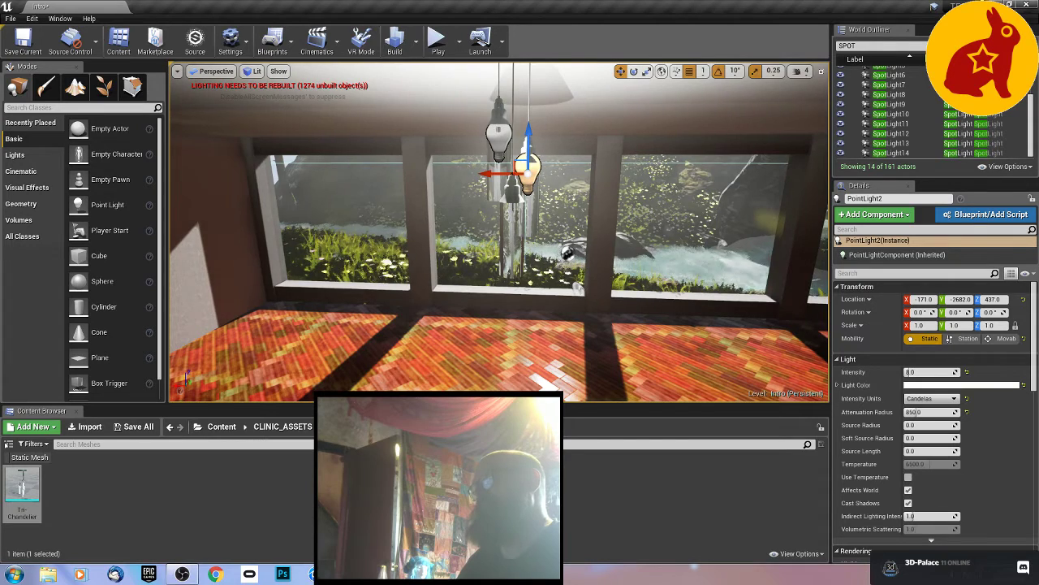
# Step: Shift the copied point light along Y to -2678 so it lines up with the second hanging lamp
pyautogui.keyDown('alt'); pyautogui.moveTo(591, 203); pyautogui.dragTo(357, 203); pyautogui.keyUp('alt')
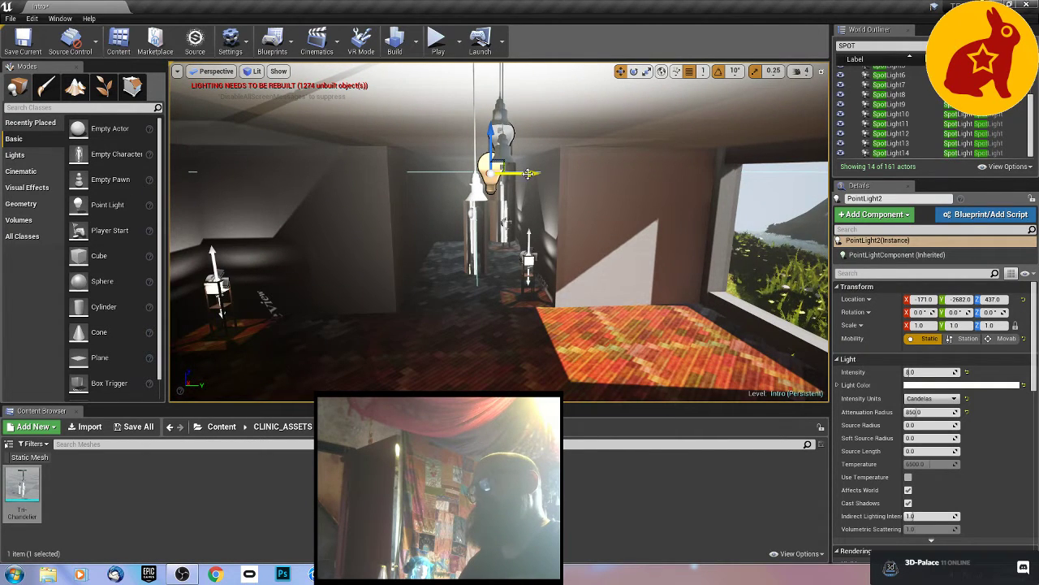
pyautogui.scroll(2, 523, 180)
pyautogui.scroll(-2, 522, 180)
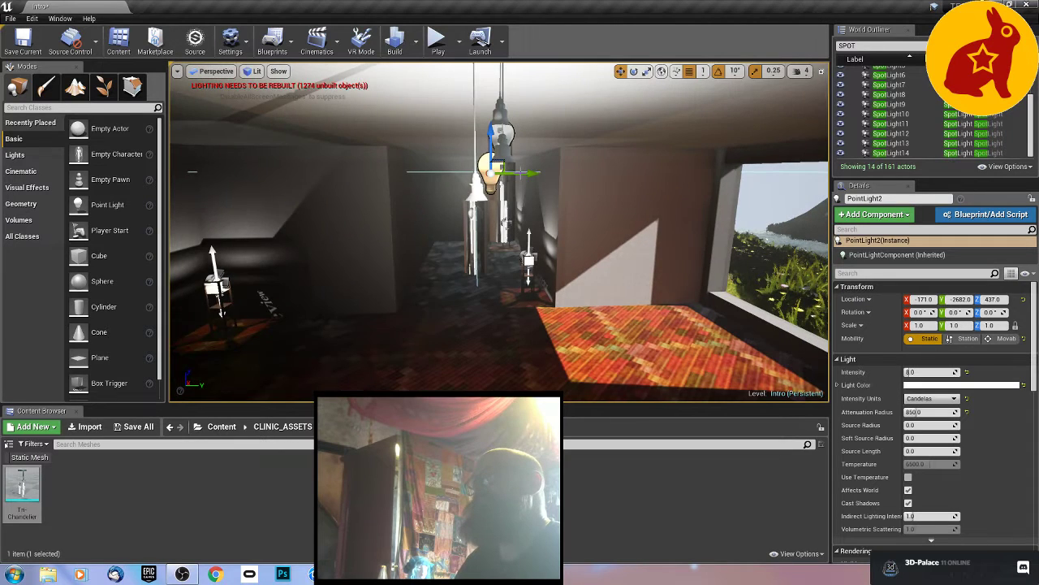
pyautogui.moveTo(522, 172)
pyautogui.mouseDown()
pyautogui.moveTo(557, 173)
pyautogui.moveTo(529, 170)
pyautogui.moveTo(506, 184)
pyautogui.mouseUp()
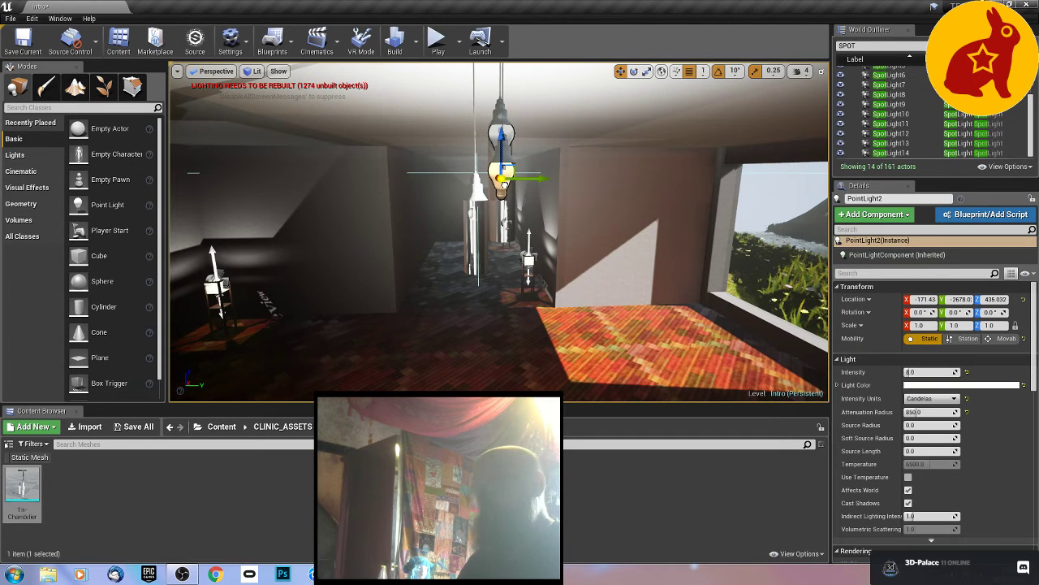
pyautogui.hotkey('ctrl', 'z')
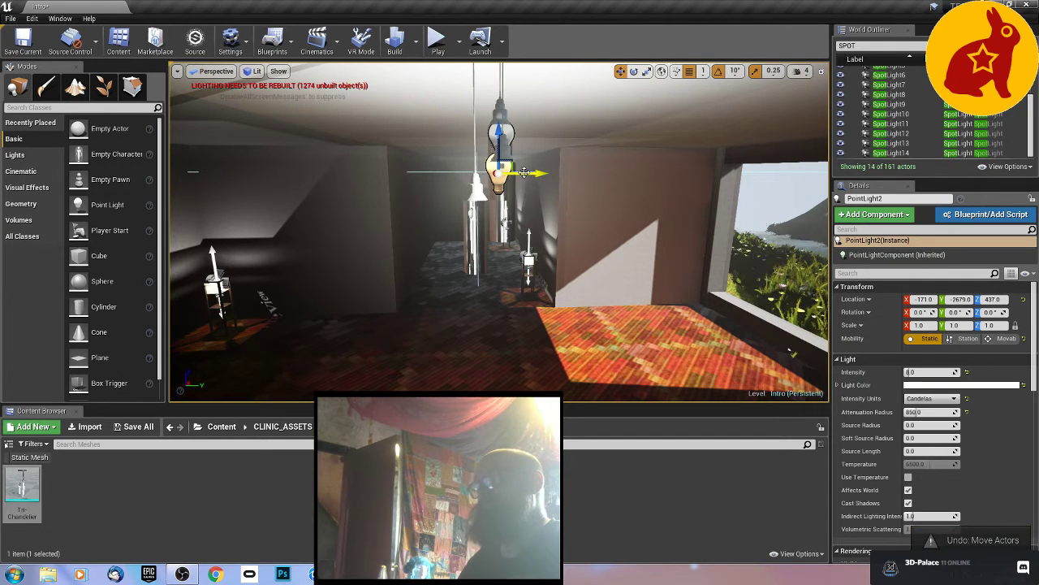
pyautogui.moveTo(525, 173); pyautogui.dragTo(529, 173)
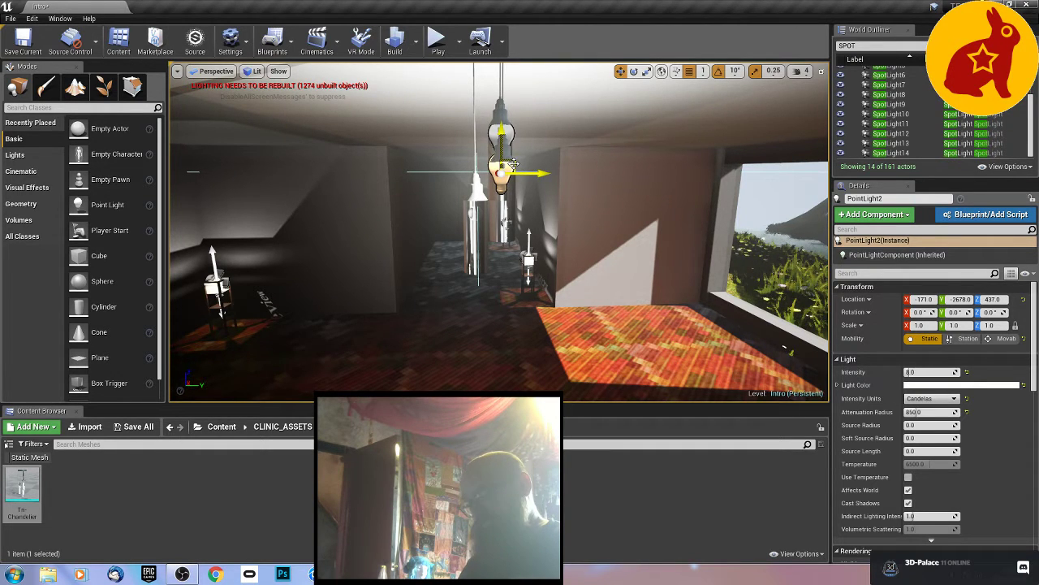
# Step: Duplicate the point light for the third lamp at X -165, Y -2688, Z 419, and lower the second lamp's light to Z 435
pyautogui.keyDown('alt'); pyautogui.moveTo(514, 164); pyautogui.dragTo(482, 213); pyautogui.keyUp('alt')
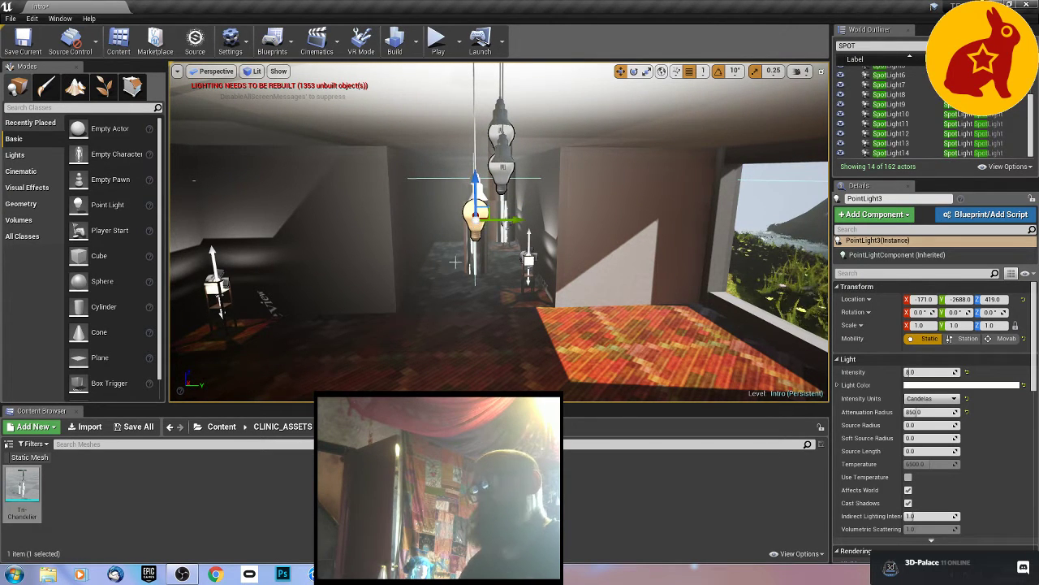
pyautogui.keyDown('alt'); pyautogui.moveTo(495, 223); pyautogui.dragTo(682, 227); pyautogui.keyUp('alt')
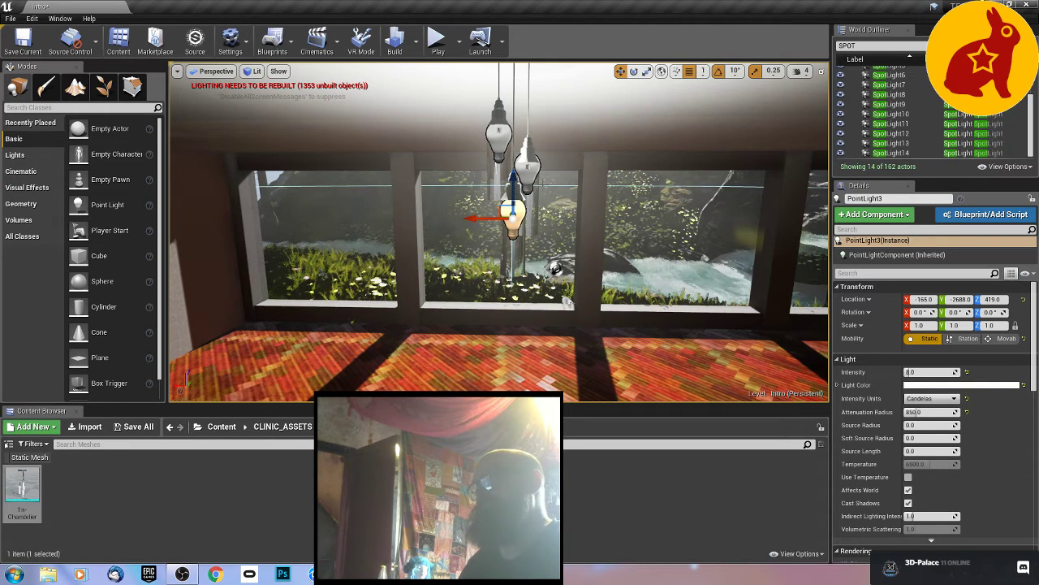
pyautogui.click(528, 151)
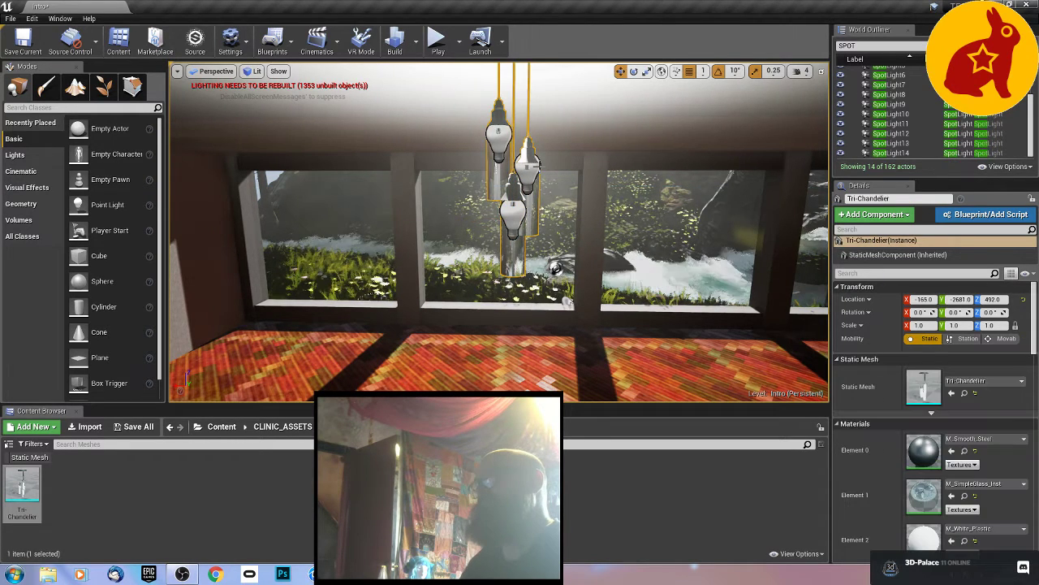
pyautogui.click(528, 167)
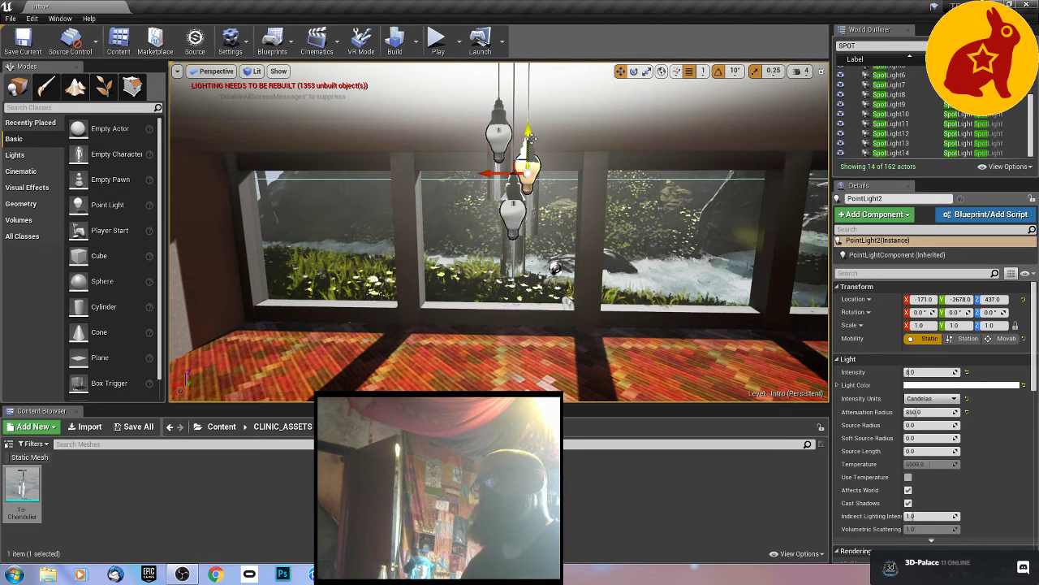
pyautogui.moveTo(528, 149); pyautogui.dragTo(528, 151)
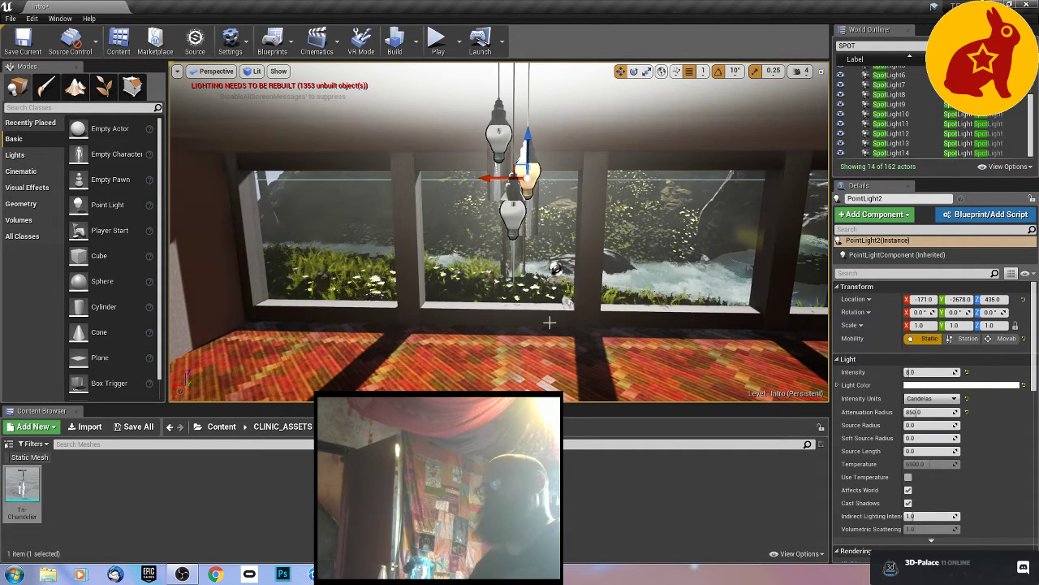
pyautogui.keyDown('alt'); pyautogui.moveTo(550, 323); pyautogui.dragTo(514, 308); pyautogui.keyUp('alt')
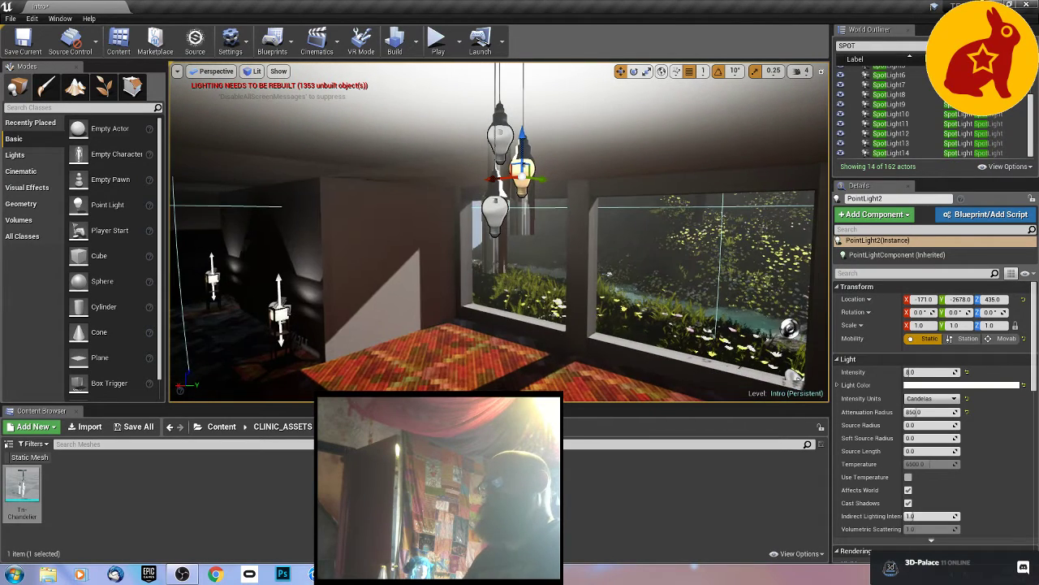
# Step: Filter the World Outliner by "POI" and select all three of the chandelier's point lights
pyautogui.scroll(3, 914, 126)
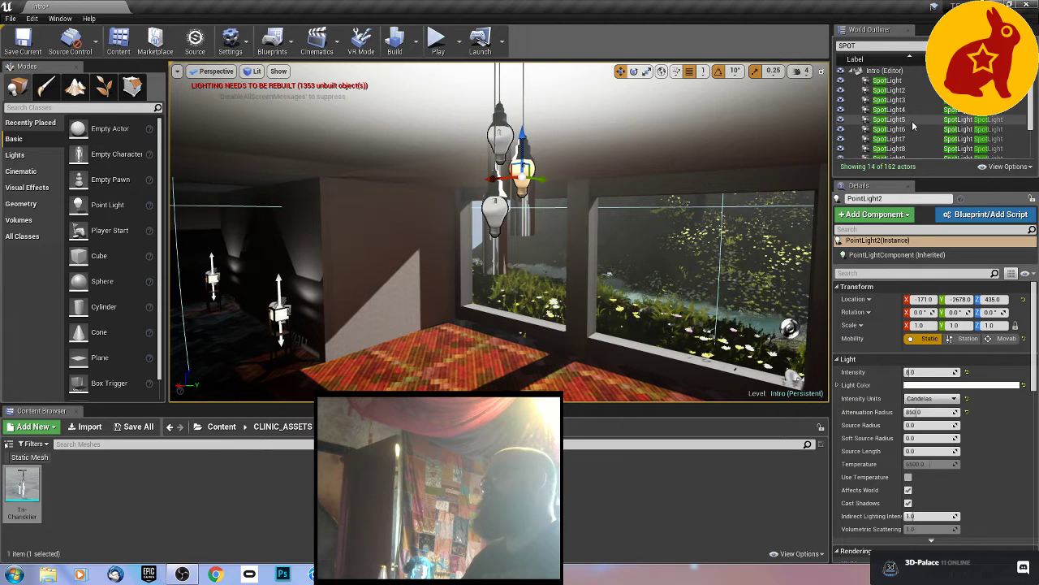
pyautogui.scroll(-2, 913, 126)
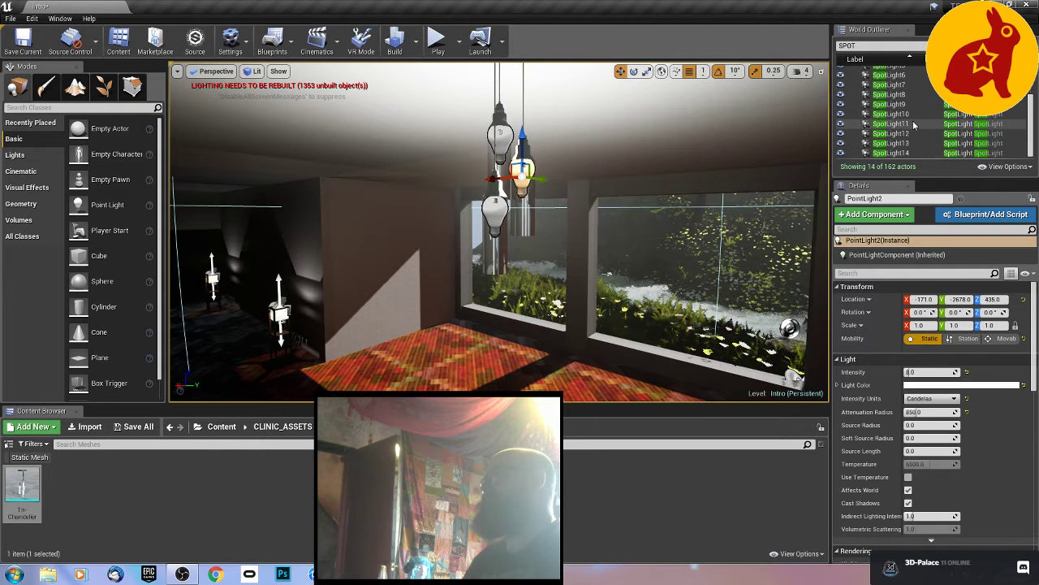
pyautogui.click(899, 45)
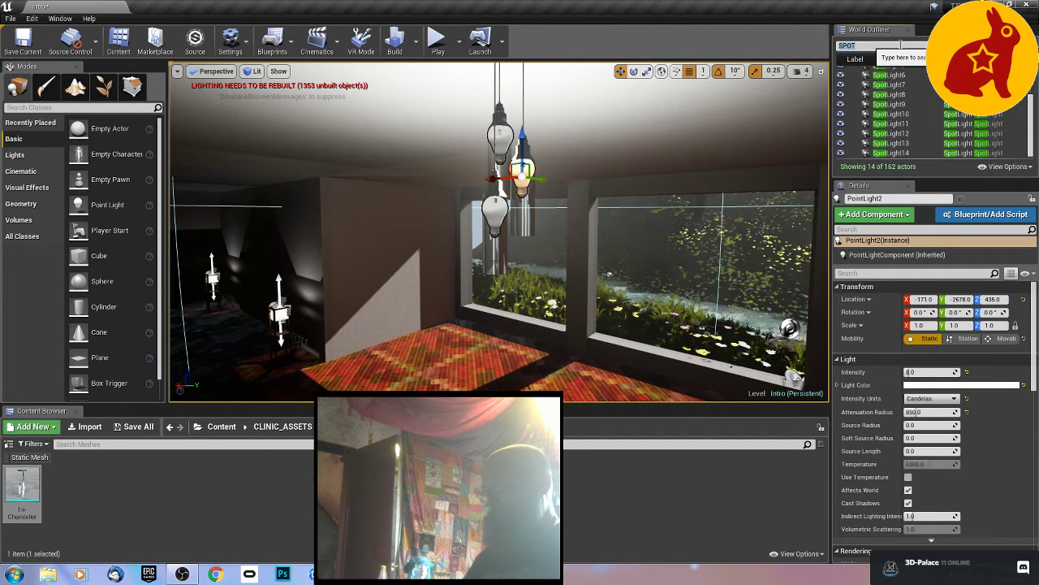
pyautogui.write('POI')
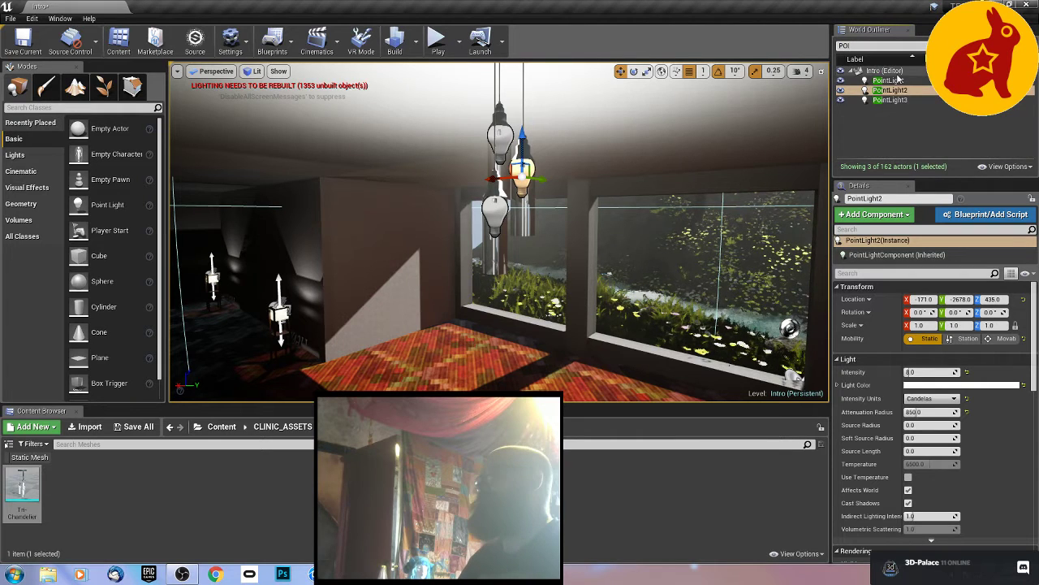
pyautogui.click(890, 81)
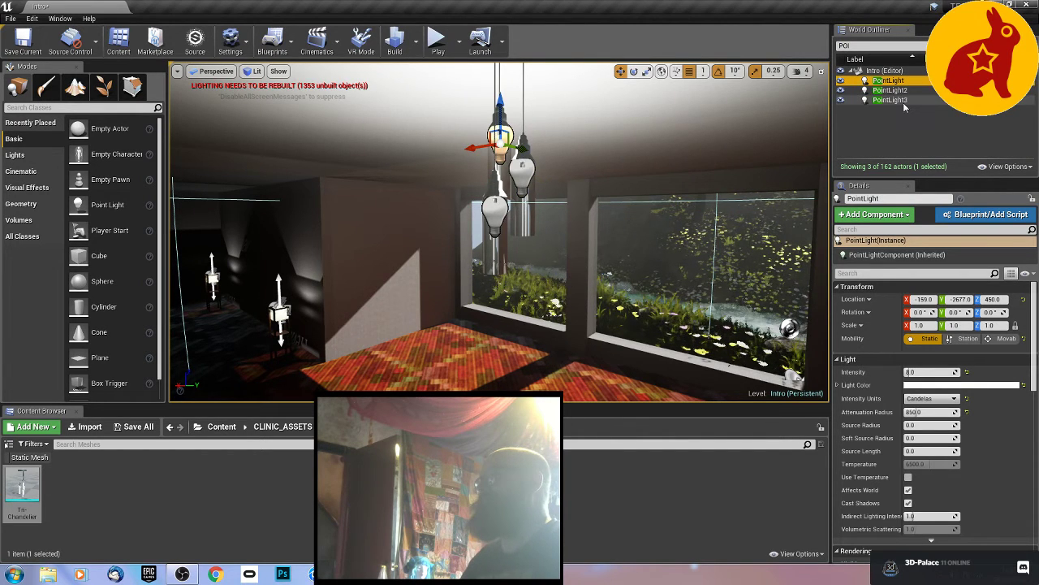
pyautogui.keyDown('shift'); pyautogui.click(893, 102); pyautogui.keyUp('shift')
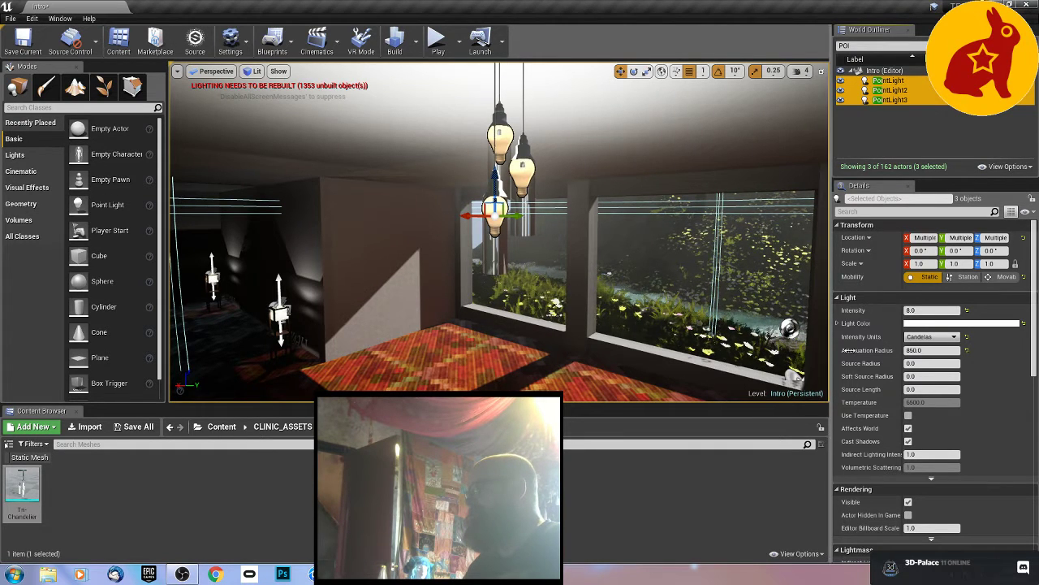
# Step: Set the source radius of the three selected point lights to 10
pyautogui.click(911, 363)
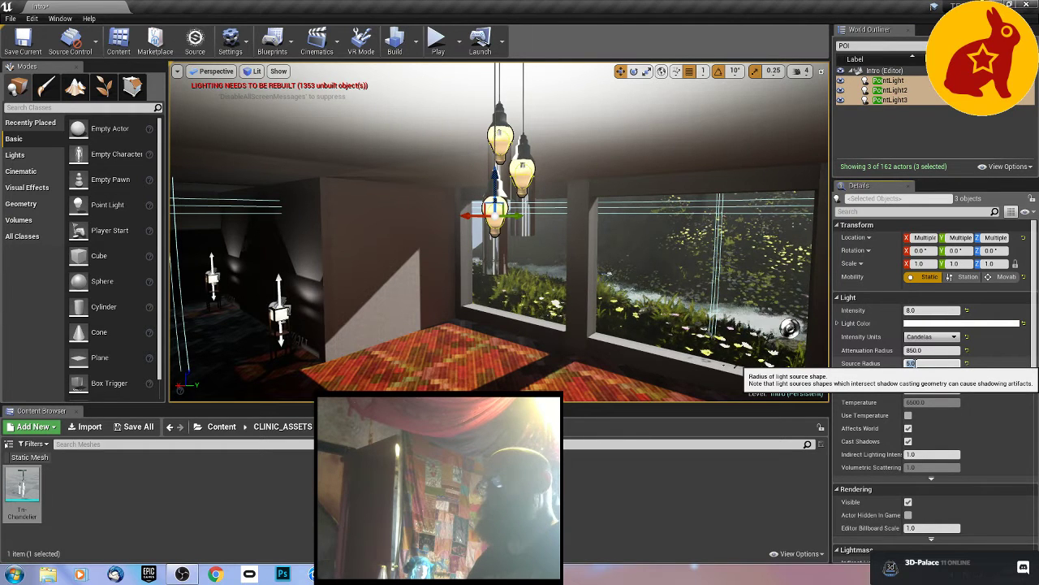
pyautogui.write('10')
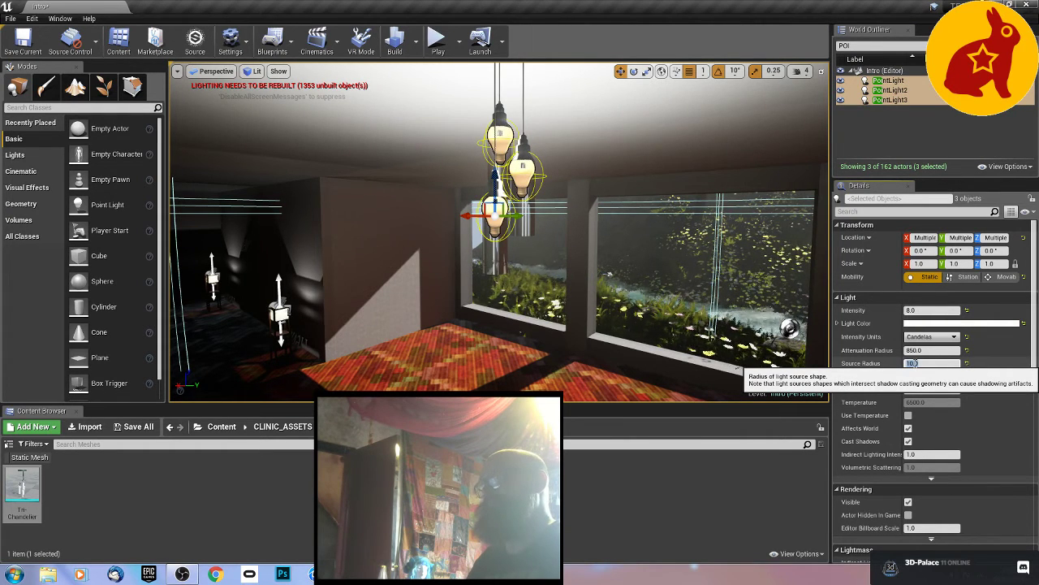
pyautogui.press('Return')
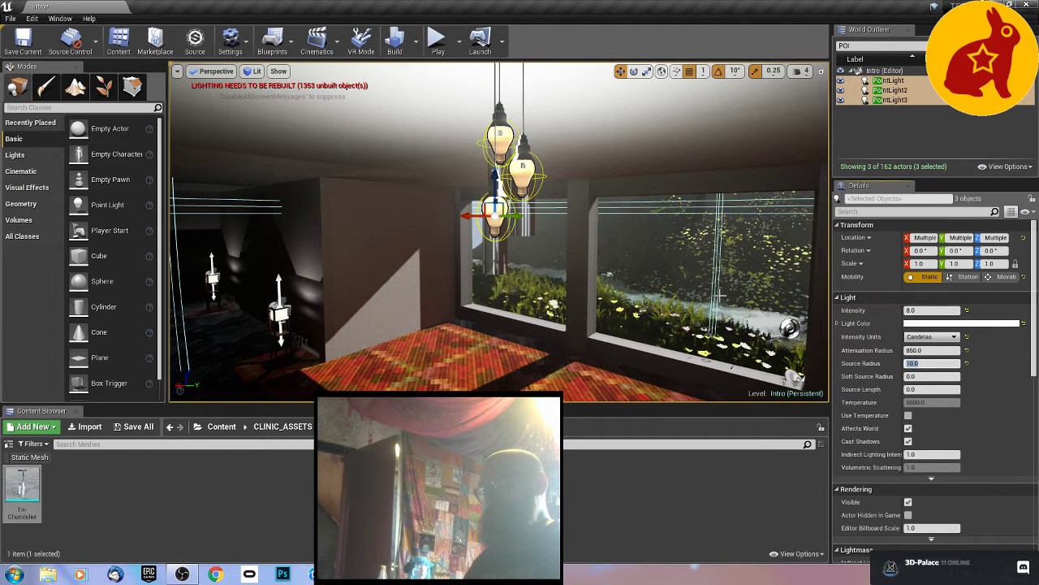
# Step: Add the Tri-Chandelier mesh to the selected point lights and group the four actors
pyautogui.keyDown('alt'); pyautogui.moveTo(720, 296); pyautogui.dragTo(661, 199); pyautogui.keyUp('alt')
pyautogui.keyDown('alt'); pyautogui.moveTo(498, 232); pyautogui.dragTo(704, 286); pyautogui.keyUp('alt')
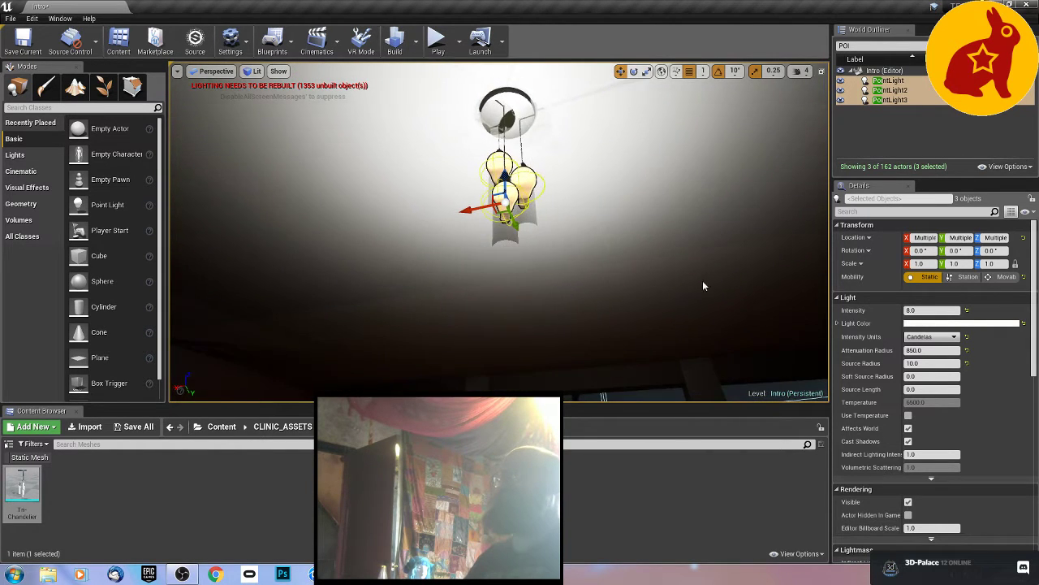
pyautogui.keyDown('ctrl'); pyautogui.click(524, 101); pyautogui.keyUp('ctrl')
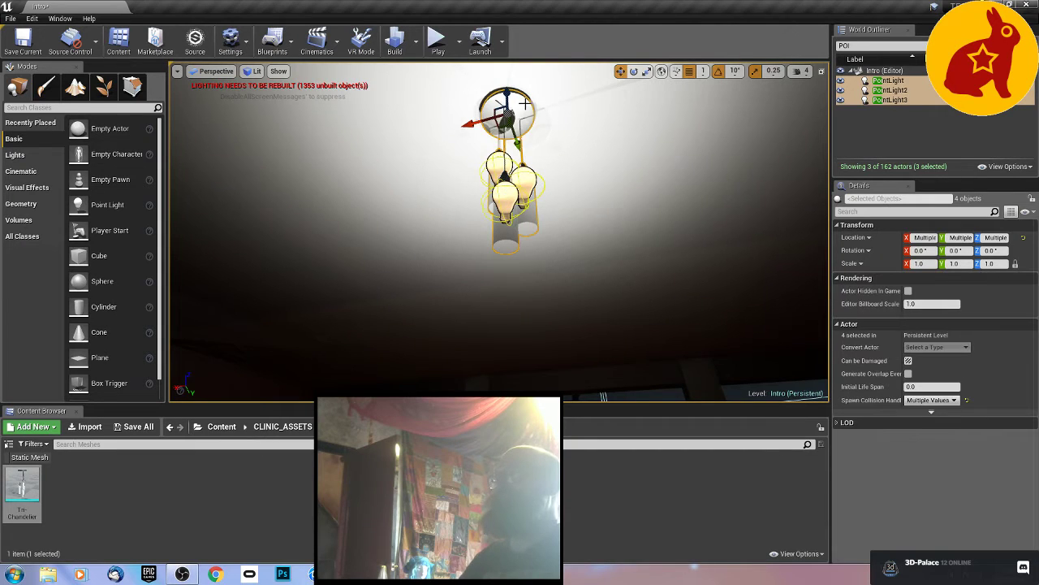
pyautogui.hotkey('ctrl', 'g')
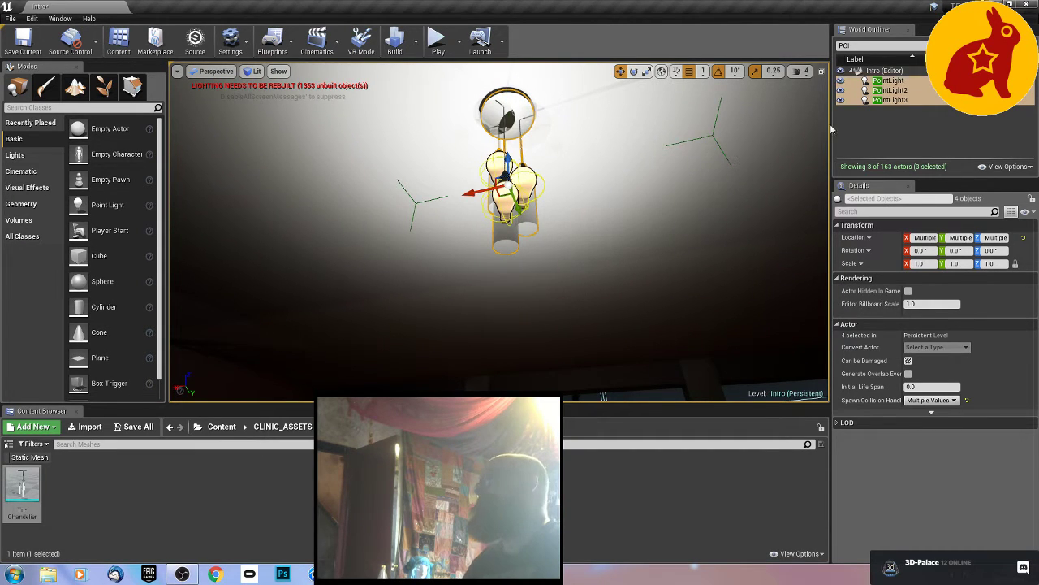
# Step: Clear the World Outliner filter, set the grid snap size to 100, and duplicate the grouped chandelier along the ceiling in X
pyautogui.click(796, 152)
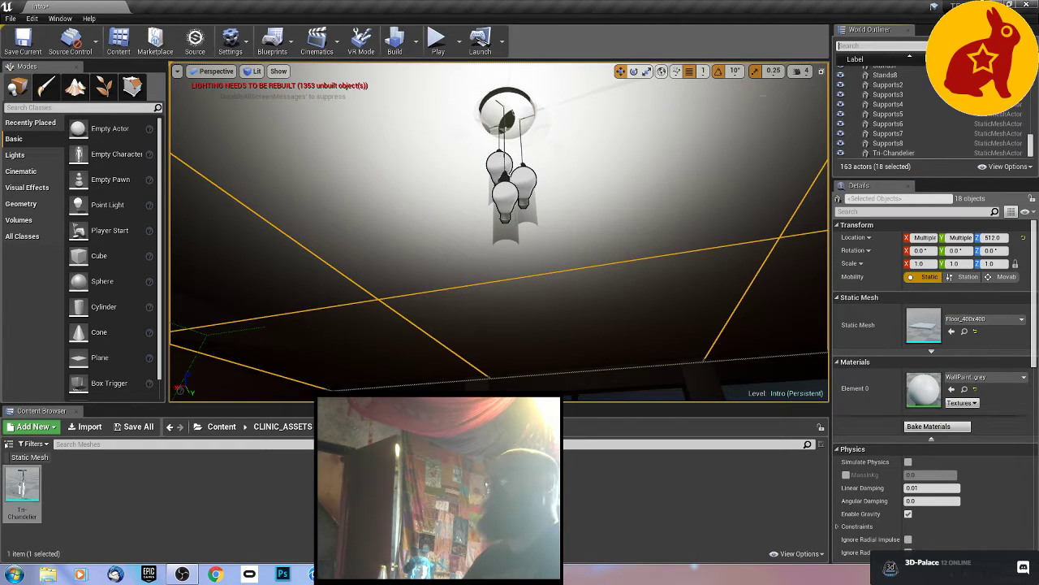
pyautogui.click(704, 71)
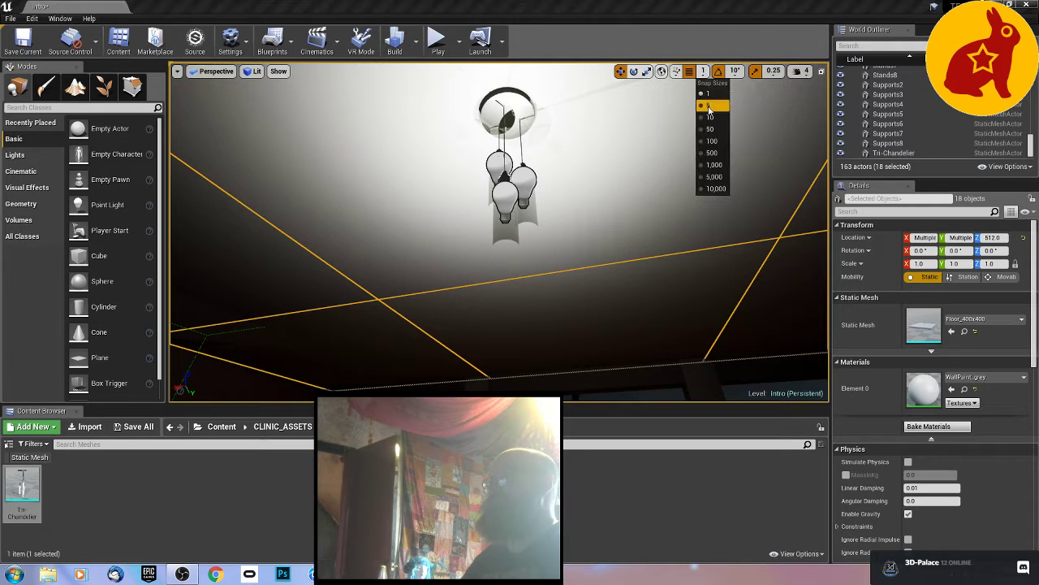
pyautogui.click(712, 143)
pyautogui.keyDown('alt'); pyautogui.moveTo(601, 203); pyautogui.dragTo(650, 204); pyautogui.keyUp('alt')
pyautogui.click(503, 105)
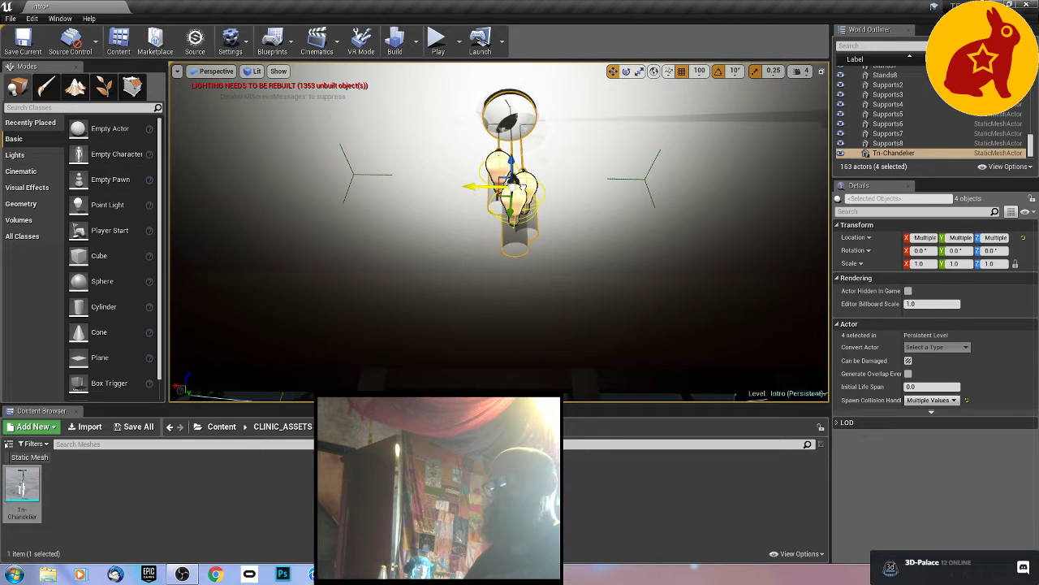
pyautogui.keyDown('alt'); pyautogui.moveTo(580, 190); pyautogui.dragTo(645, 191); pyautogui.keyUp('alt')
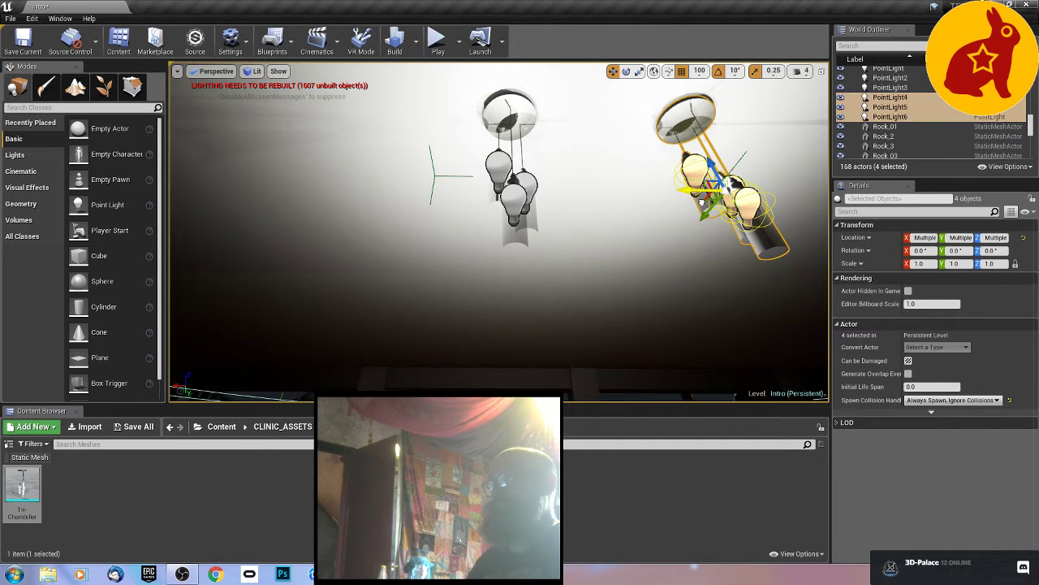
pyautogui.moveTo(774, 205); pyautogui.dragTo(811, 209)
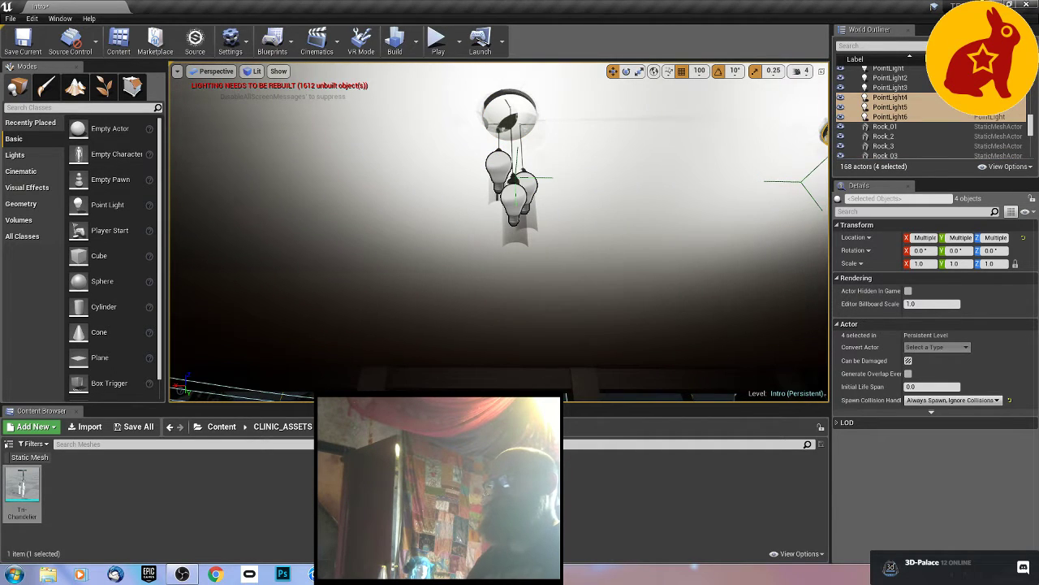
# Step: Reposition the duplicated chandelier group along the ceiling in X
pyautogui.moveTo(520, 211); pyautogui.dragTo(555, 180, button='right')
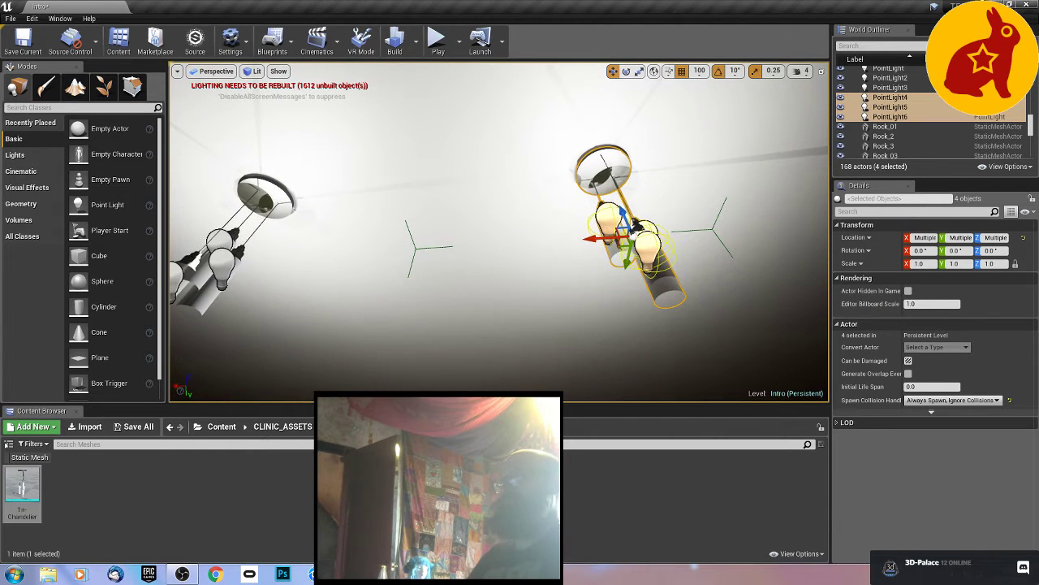
pyautogui.moveTo(592, 237); pyautogui.dragTo(823, 220)
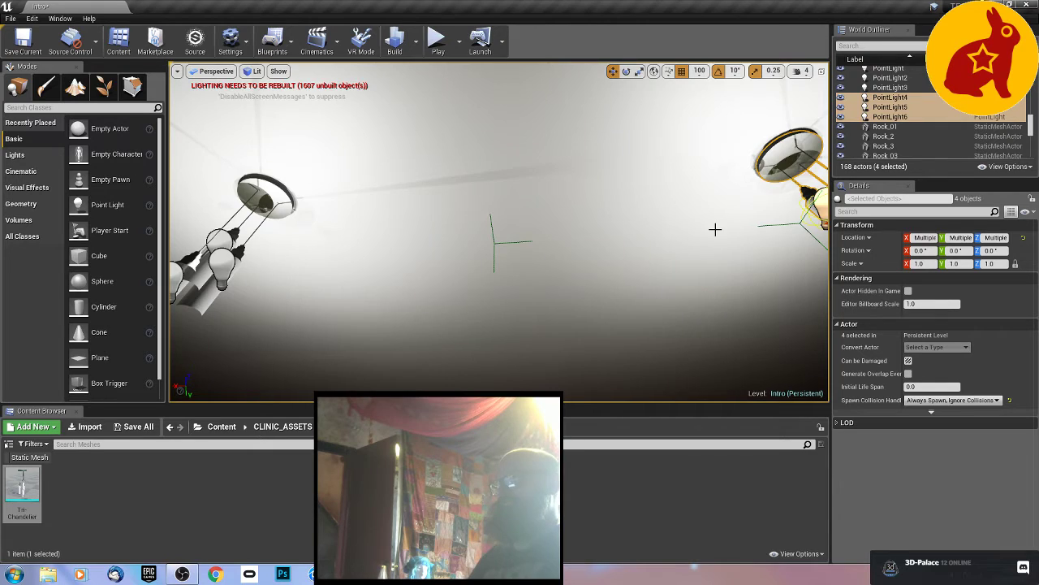
pyautogui.moveTo(714, 230); pyautogui.dragTo(666, 260, button='right')
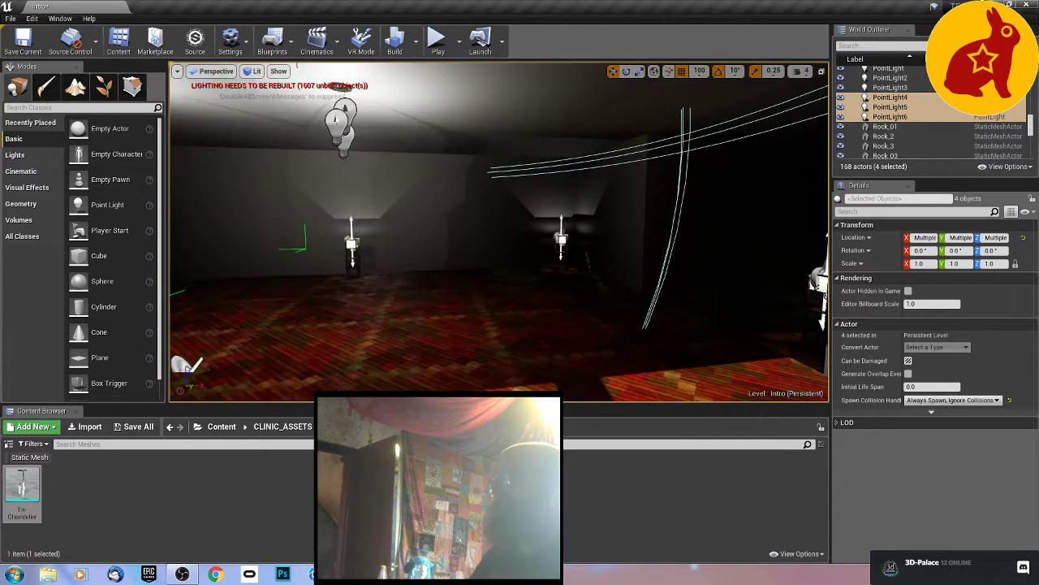
pyautogui.moveTo(670, 222)
pyautogui.mouseDown(button='right')
pyautogui.moveTo(649, 199)
pyautogui.moveTo(670, 222)
pyautogui.mouseUp(button='right')
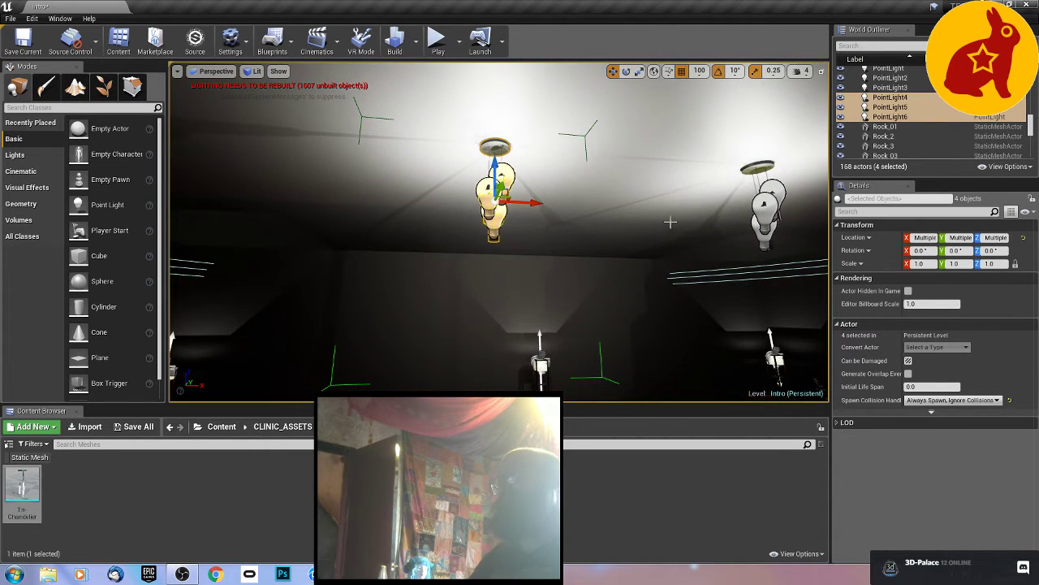
pyautogui.moveTo(535, 201); pyautogui.dragTo(481, 198)
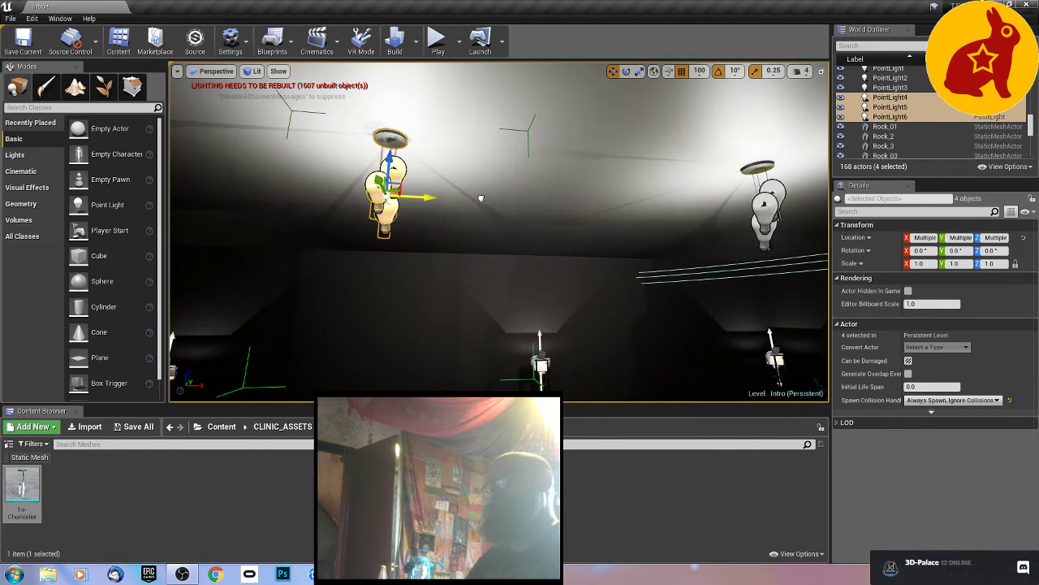
pyautogui.moveTo(481, 198); pyautogui.dragTo(476, 169, button='right')
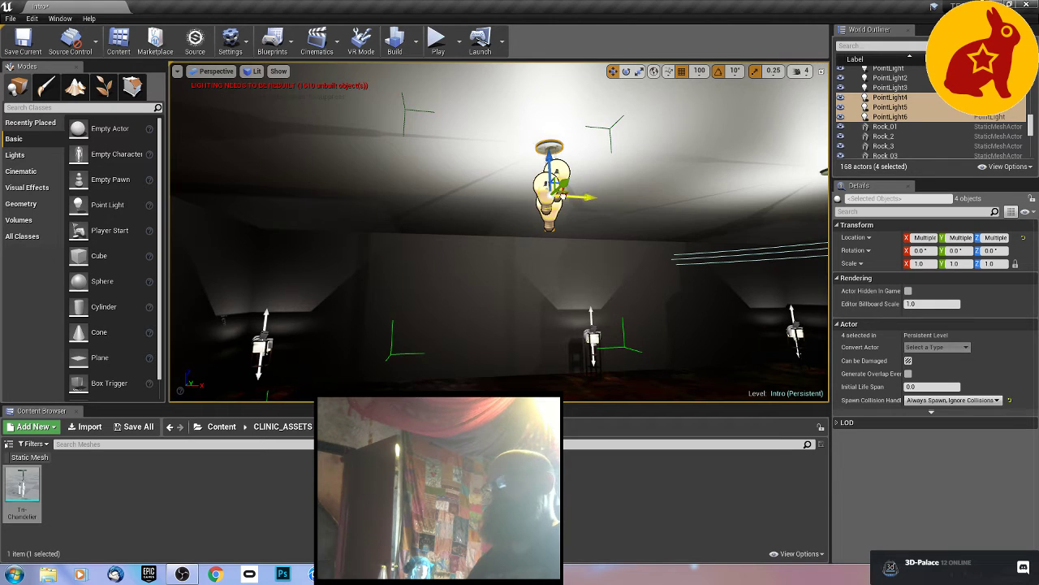
# Step: Duplicate the chandelier group twice more along the ceiling in X, placing the last copy beyond the wall corner
pyautogui.keyDown('alt'); pyautogui.moveTo(581, 197); pyautogui.dragTo(448, 186); pyautogui.keyUp('alt')
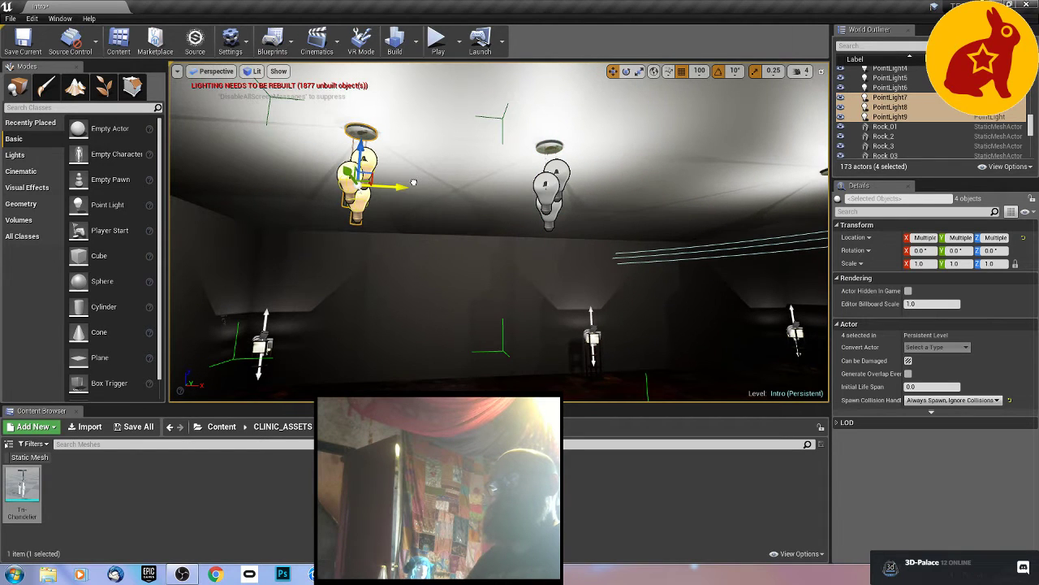
pyautogui.moveTo(362, 189); pyautogui.dragTo(206, 181)
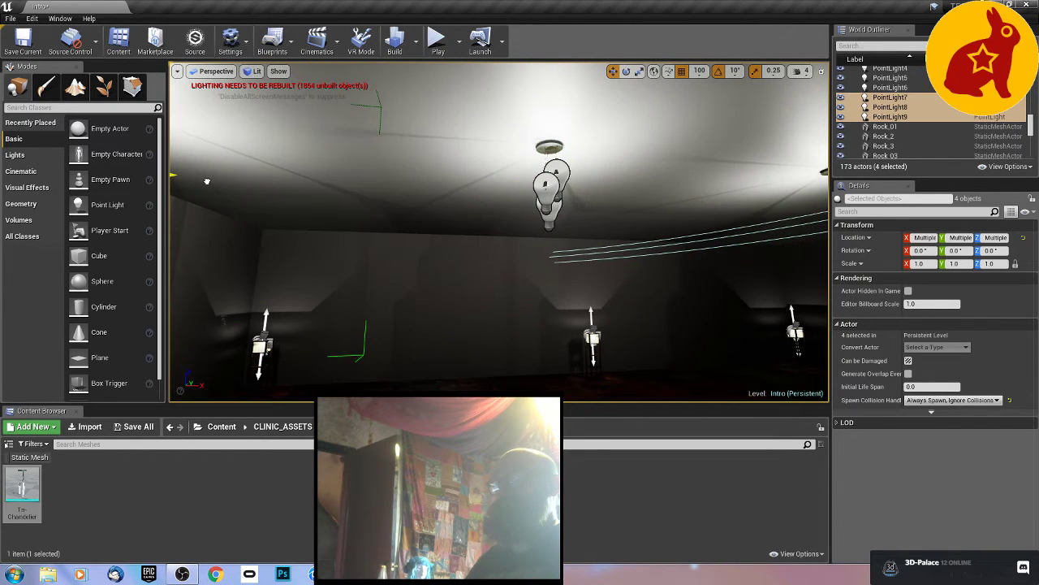
pyautogui.moveTo(351, 206)
pyautogui.mouseDown(button='right')
pyautogui.moveTo(200, 207)
pyautogui.moveTo(213, 144)
pyautogui.mouseUp(button='right')
pyautogui.press('w')
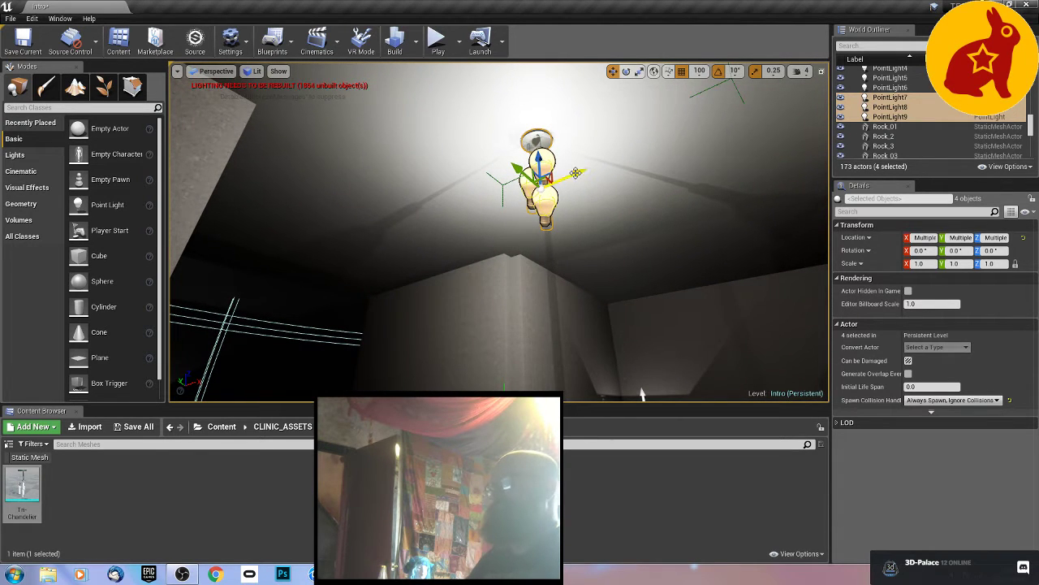
pyautogui.keyDown('alt'); pyautogui.moveTo(569, 176); pyautogui.dragTo(494, 242); pyautogui.keyUp('alt')
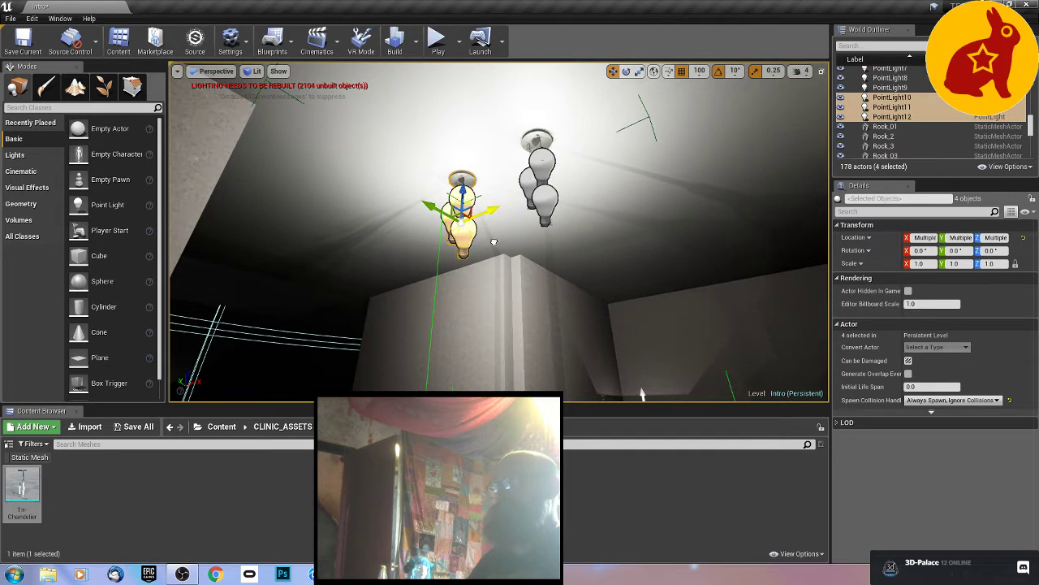
pyautogui.keyDown('alt'); pyautogui.moveTo(458, 273); pyautogui.dragTo(430, 295); pyautogui.keyUp('alt')
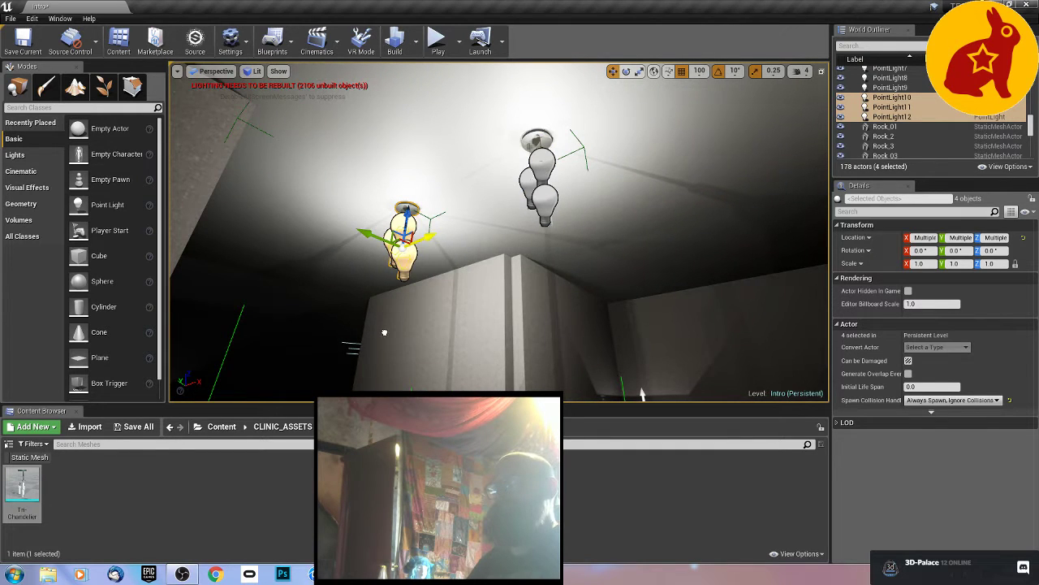
pyautogui.keyDown('alt'); pyautogui.moveTo(385, 332); pyautogui.dragTo(363, 352); pyautogui.keyUp('alt')
# Step: Duplicate the newest chandelier group once more to continue the row of lights along the corridor ceiling
pyautogui.moveTo(426, 318); pyautogui.dragTo(139, 252, button='right')
pyautogui.press('d')
pyautogui.press('d')
pyautogui.press('w')
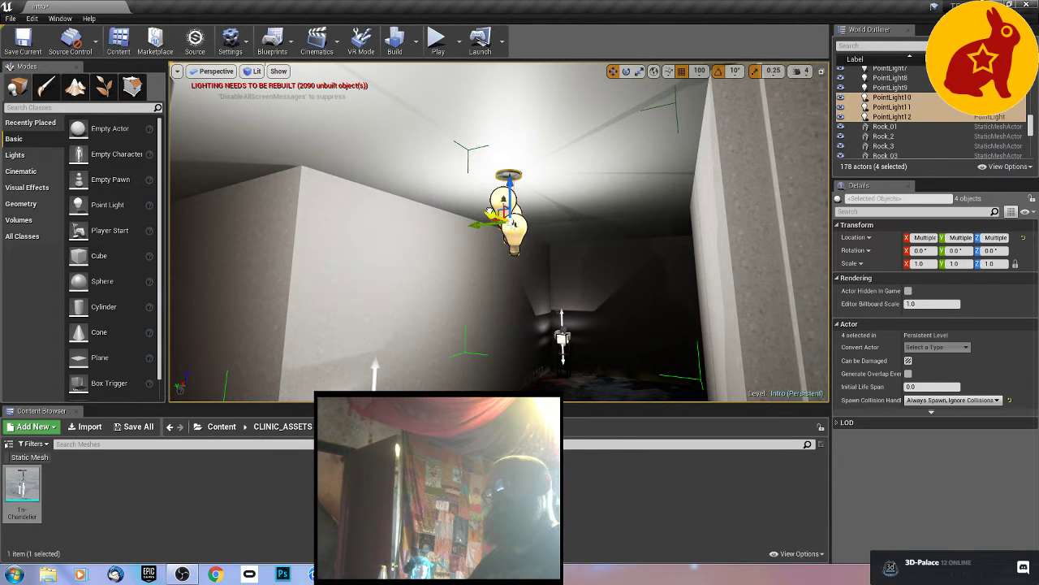
pyautogui.keyDown('alt'); pyautogui.moveTo(508, 234); pyautogui.dragTo(583, 316); pyautogui.keyUp('alt')
# Step: Select the original chandelier group near the windows and make two successive copies of it along the ceiling in X
pyautogui.moveTo(590, 324); pyautogui.dragTo(455, 342, button='right')
pyautogui.press('w')
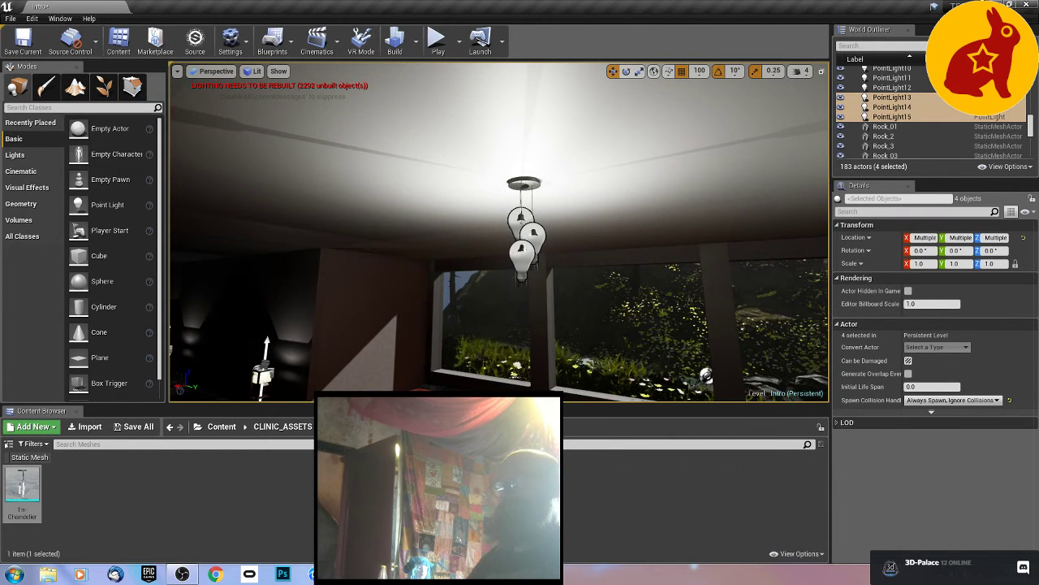
pyautogui.click(528, 196)
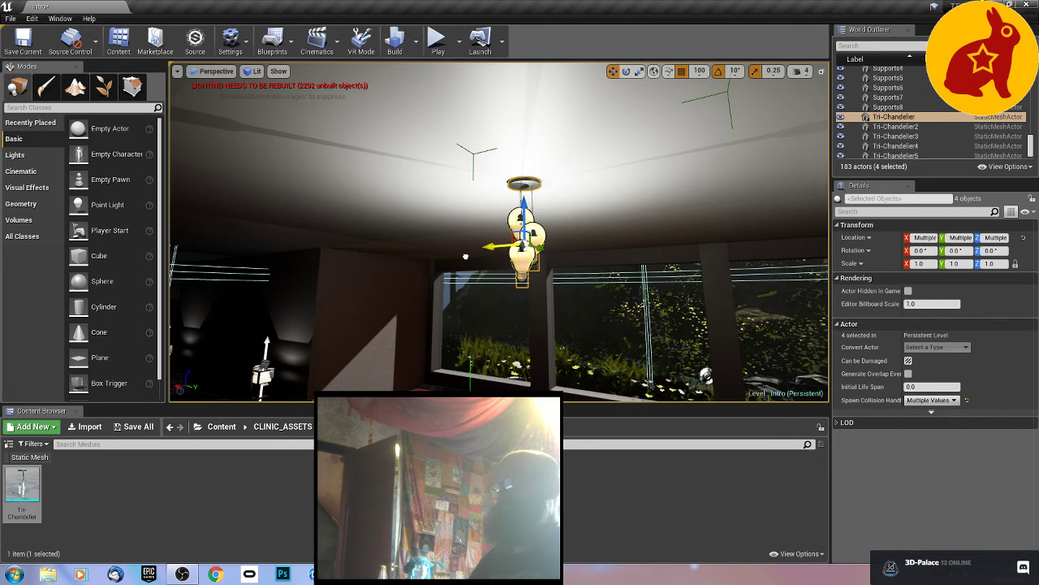
pyautogui.keyDown('alt'); pyautogui.moveTo(465, 257); pyautogui.dragTo(276, 286); pyautogui.keyUp('alt')
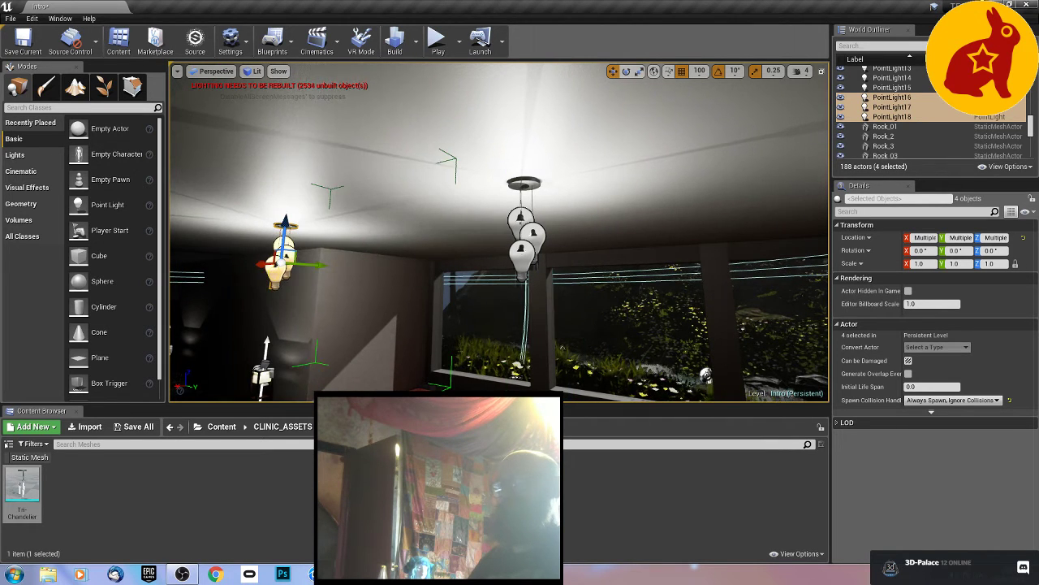
pyautogui.press('w')
pyautogui.moveTo(299, 287)
pyautogui.mouseDown(button='right')
pyautogui.moveTo(220, 291)
pyautogui.moveTo(261, 303)
pyautogui.moveTo(244, 292)
pyautogui.moveTo(297, 297)
pyautogui.mouseUp(button='right')
pyautogui.press('a')
pyautogui.press('s')
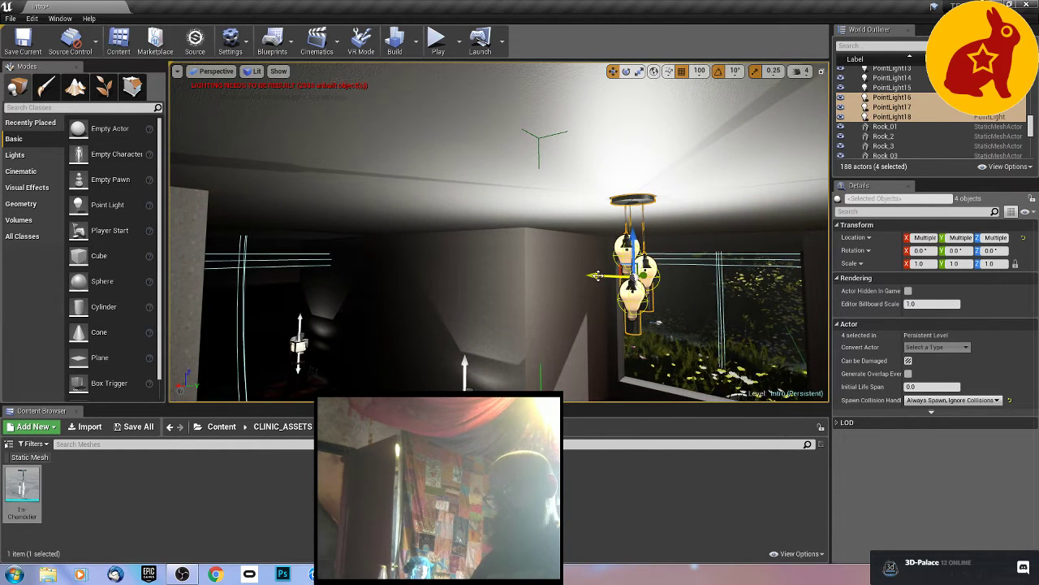
pyautogui.keyDown('alt'); pyautogui.moveTo(626, 277); pyautogui.dragTo(345, 263); pyautogui.keyUp('alt')
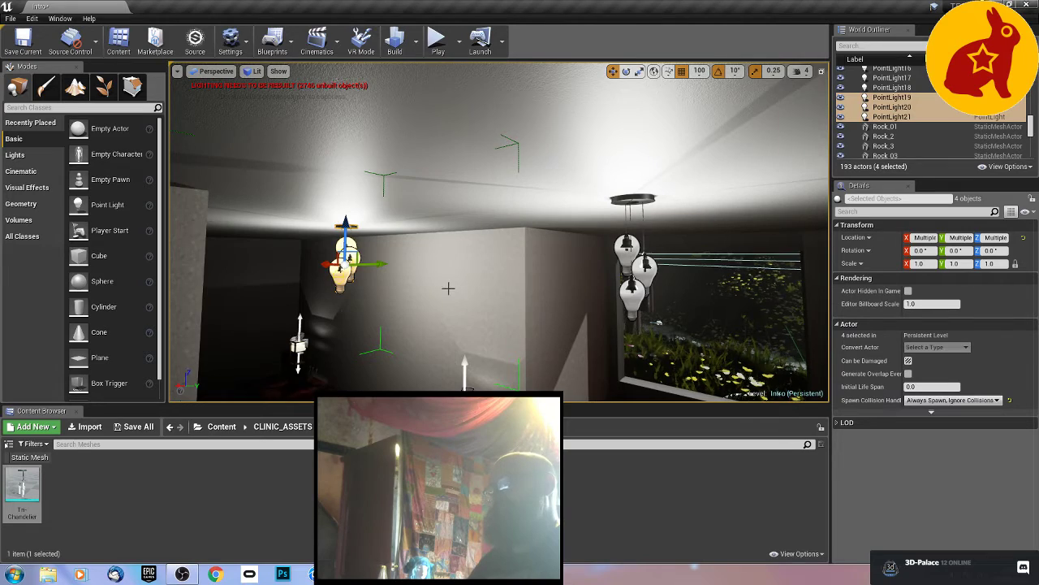
# Step: Clear the selection and switch the viewport to game view to inspect the chandelier lighting across the clinic interior
pyautogui.moveTo(449, 288); pyautogui.dragTo(665, 318, button='right')
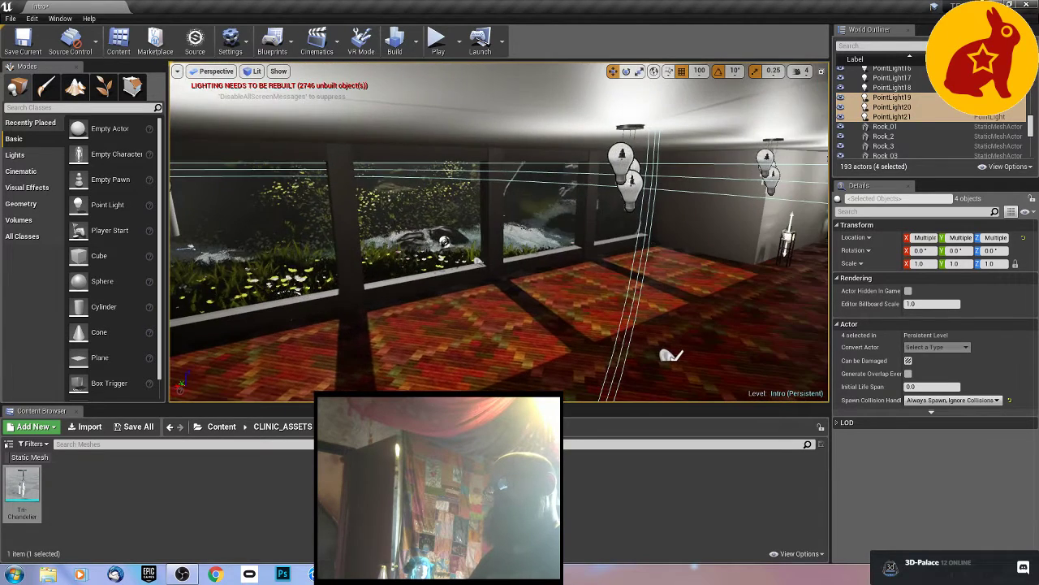
pyautogui.click(471, 328)
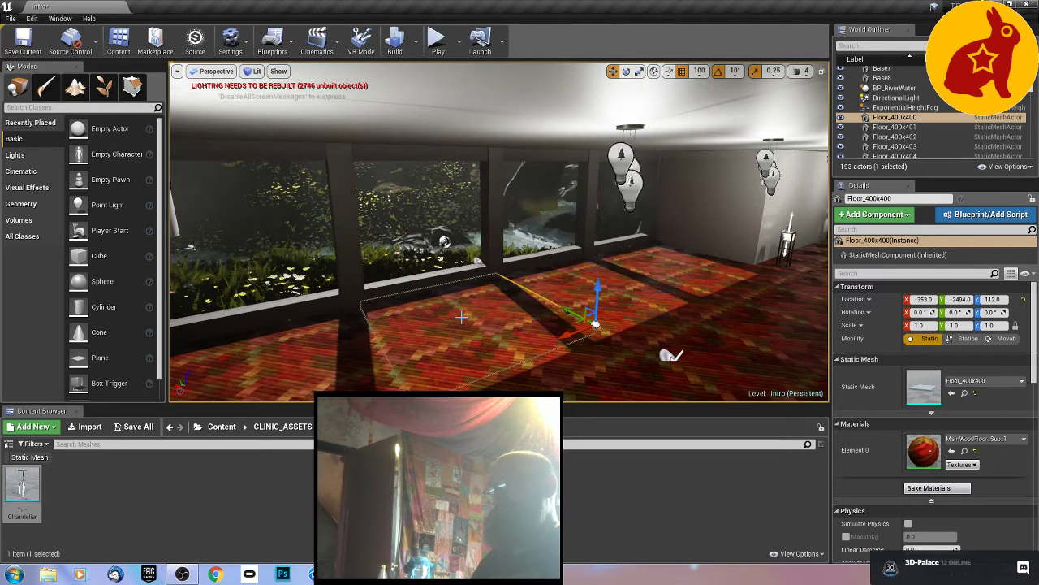
pyautogui.press('Escape')
pyautogui.press('g')
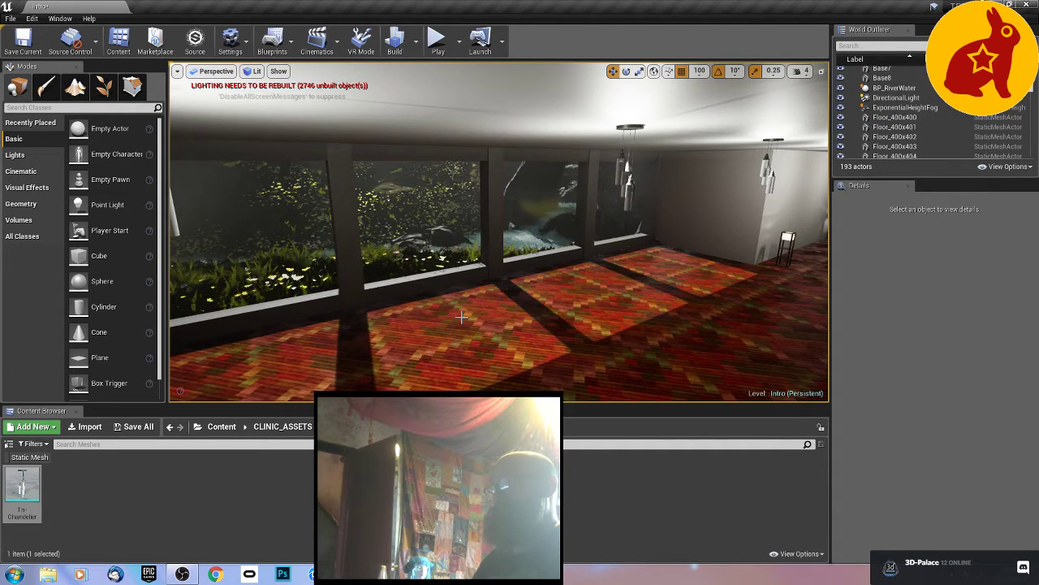
pyautogui.moveTo(498, 231)
pyautogui.mouseDown(button='right')
pyautogui.moveTo(497, 260)
pyautogui.moveTo(601, 207)
pyautogui.moveTo(643, 258)
pyautogui.moveTo(675, 234)
pyautogui.moveTo(487, 229)
pyautogui.mouseUp(button='right')
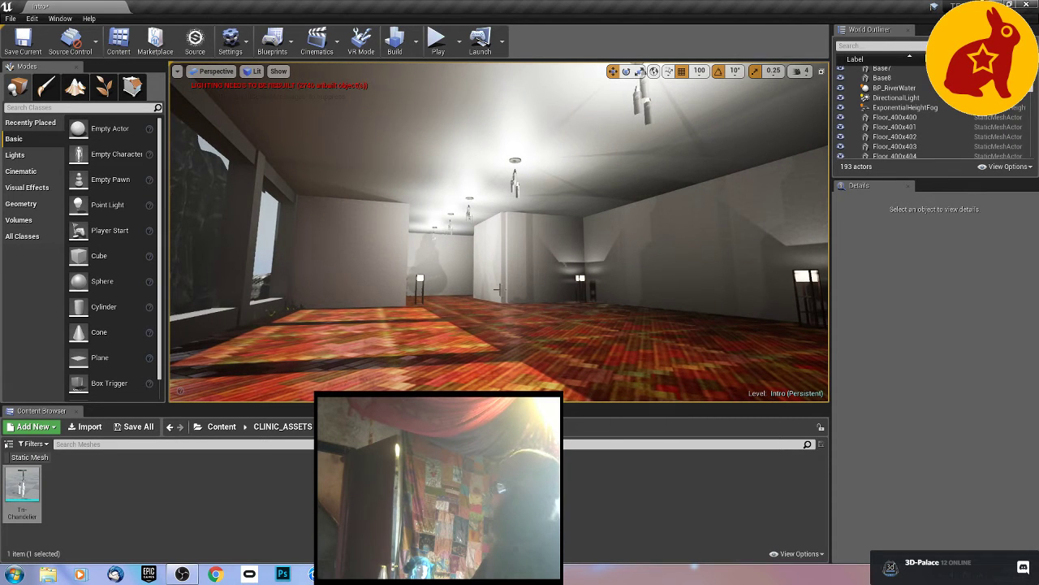
# Step: In Foliage mode, select the flower clump between the rocks and the clinic's window wall and delete it
pyautogui.moveTo(494, 291); pyautogui.dragTo(326, 330, button='right')
pyautogui.press('w')
pyautogui.press('s')
pyautogui.press('w')
pyautogui.press('s')
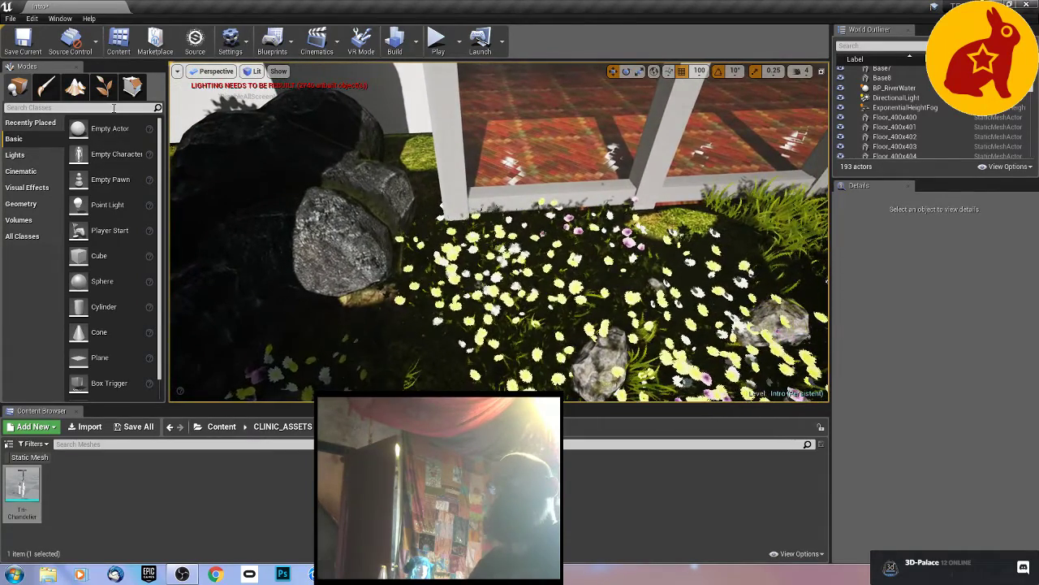
pyautogui.click(103, 96)
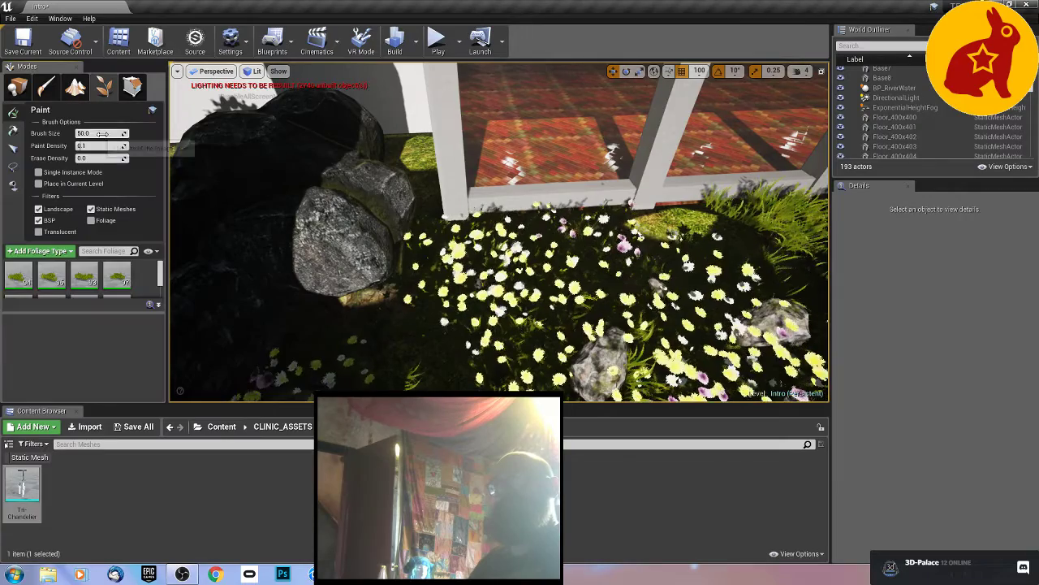
pyautogui.click(12, 148)
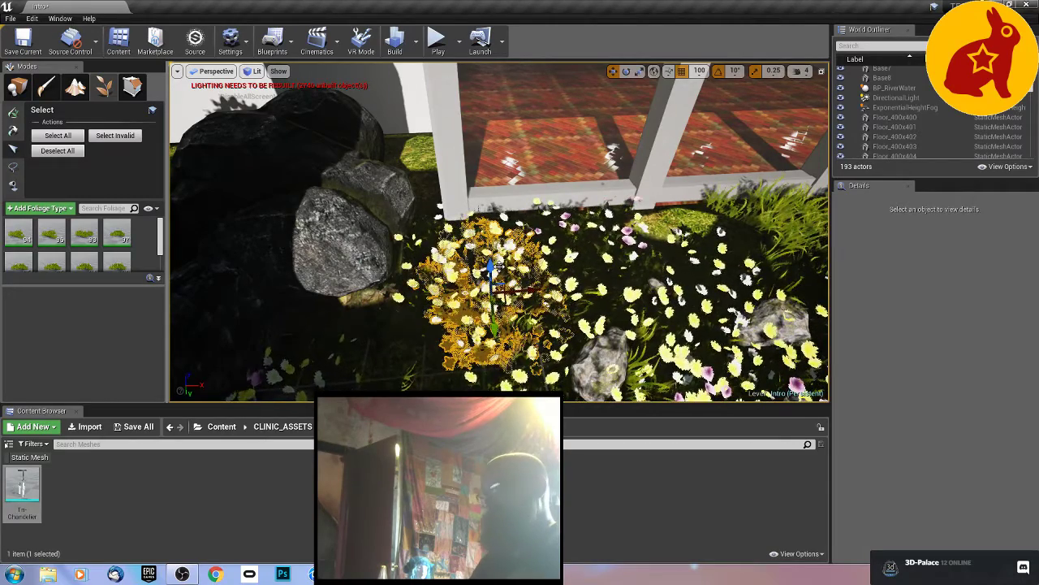
pyautogui.press('Delete')
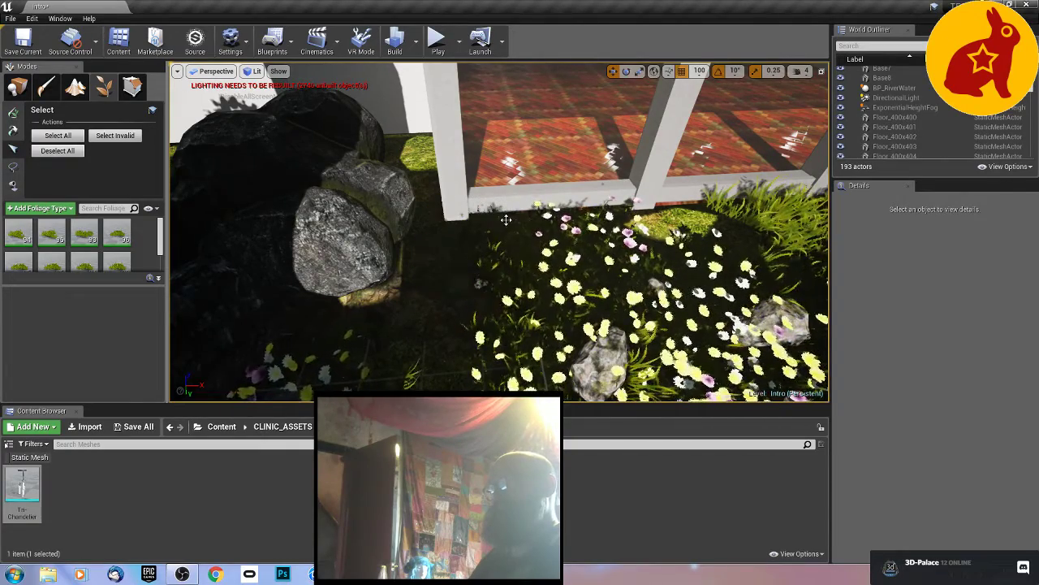
# Step: Select the foliage clump poking through the window sill and move it outward along Y, away from the clinic
pyautogui.moveTo(506, 234)
pyautogui.mouseDown(button='right')
pyautogui.moveTo(329, 236)
pyautogui.moveTo(439, 244)
pyautogui.moveTo(502, 232)
pyautogui.mouseUp(button='right')
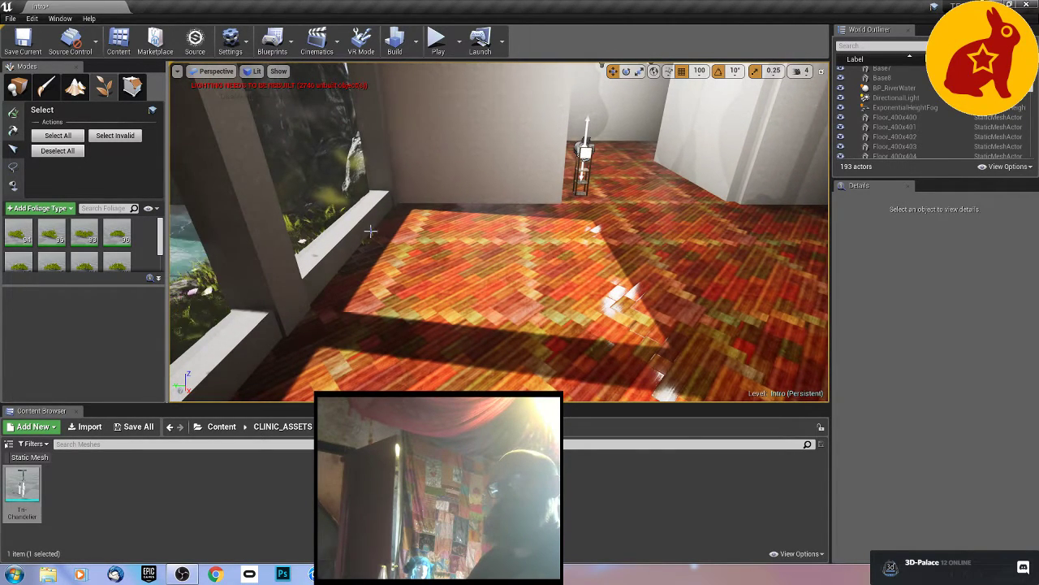
pyautogui.click(372, 231)
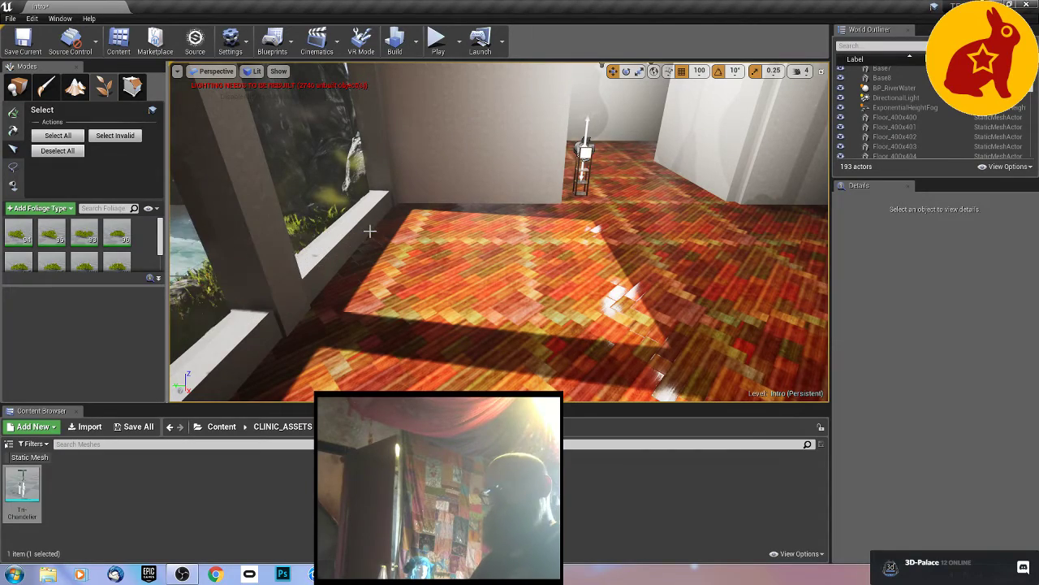
pyautogui.moveTo(371, 230); pyautogui.dragTo(158, 242, button='right')
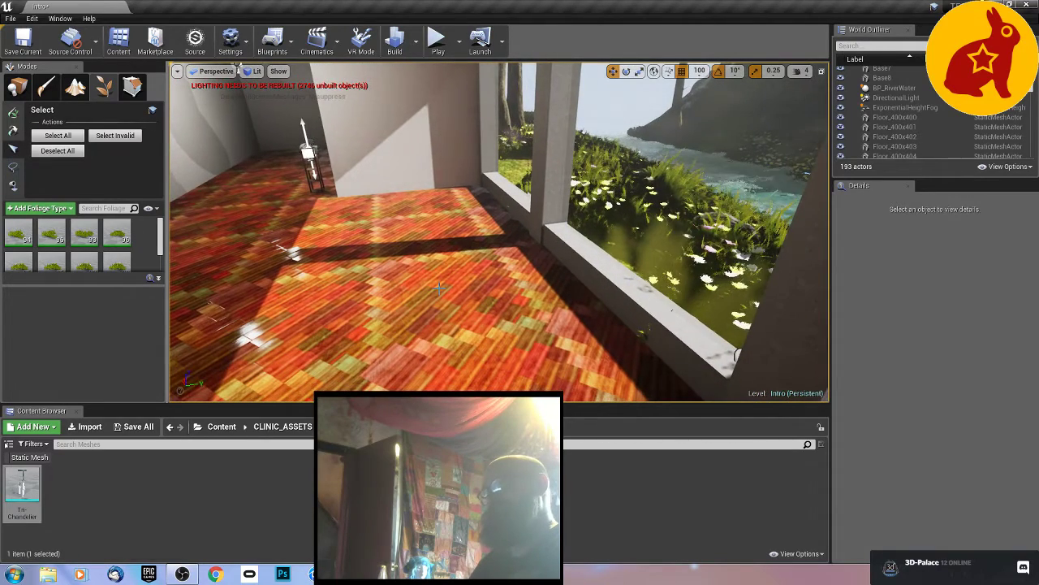
pyautogui.click(645, 337)
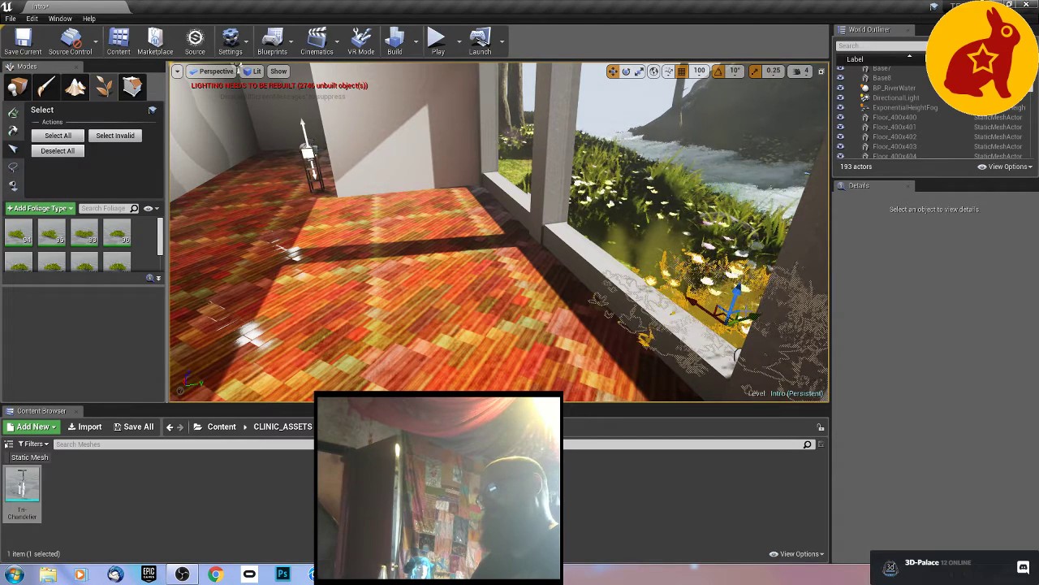
pyautogui.moveTo(746, 320); pyautogui.dragTo(778, 315)
pyautogui.moveTo(659, 290); pyautogui.dragTo(758, 307, button='right')
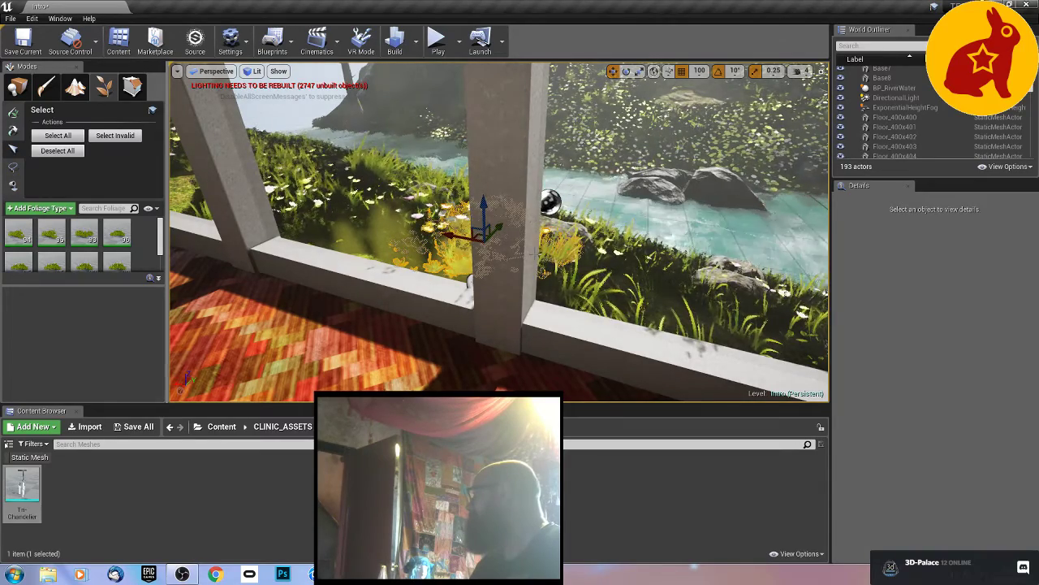
pyautogui.moveTo(607, 274); pyautogui.dragTo(507, 285, button='right')
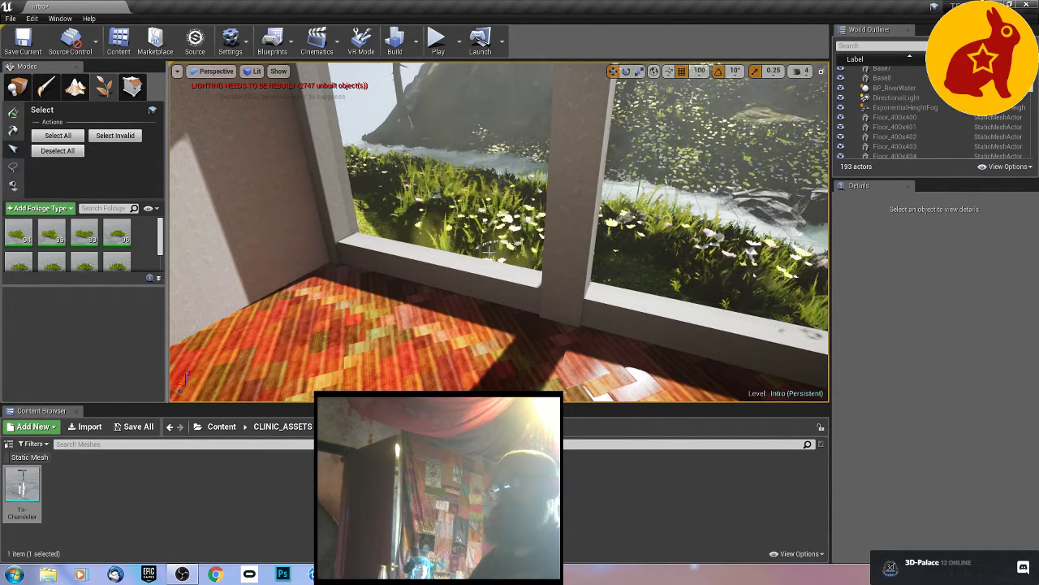
# Step: Select the flower clump outside the window wall, check from inside whether it crosses the sill, and clear the selection
pyautogui.moveTo(464, 294); pyautogui.dragTo(313, 312, button='right')
pyautogui.click(356, 310)
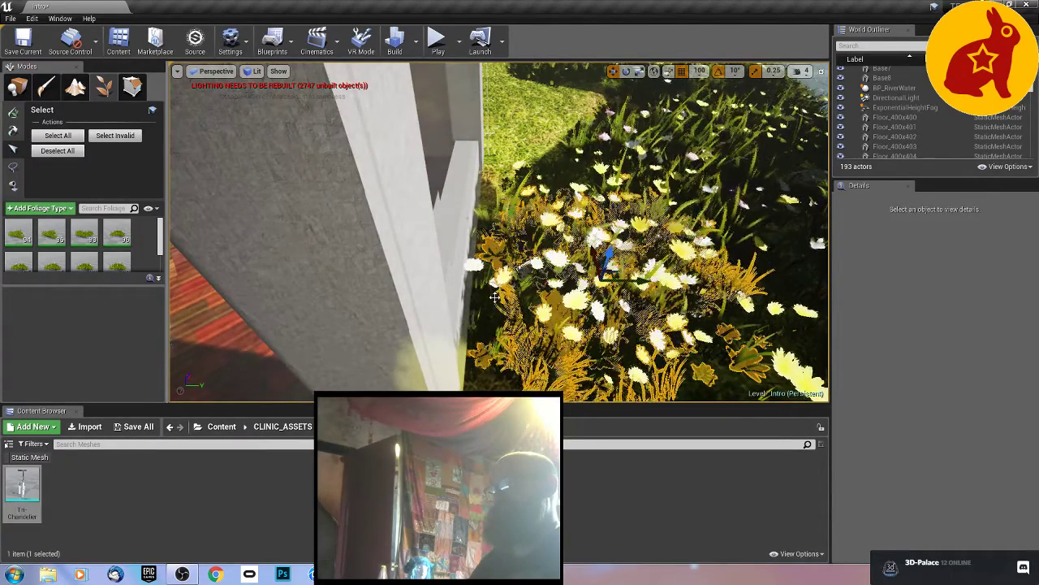
pyautogui.moveTo(491, 285); pyautogui.dragTo(451, 287, button='right')
pyautogui.press('a')
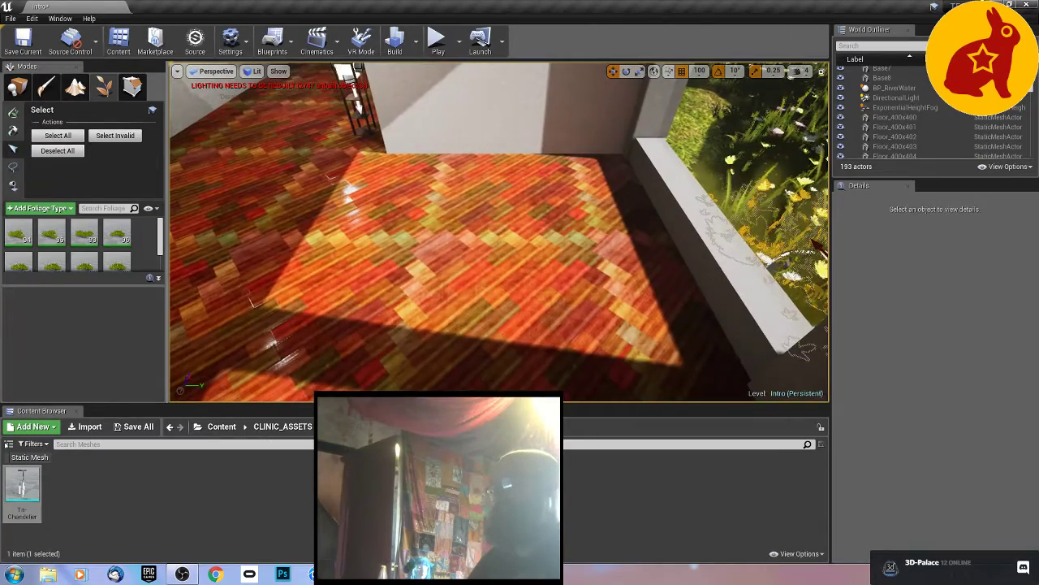
pyautogui.press('s')
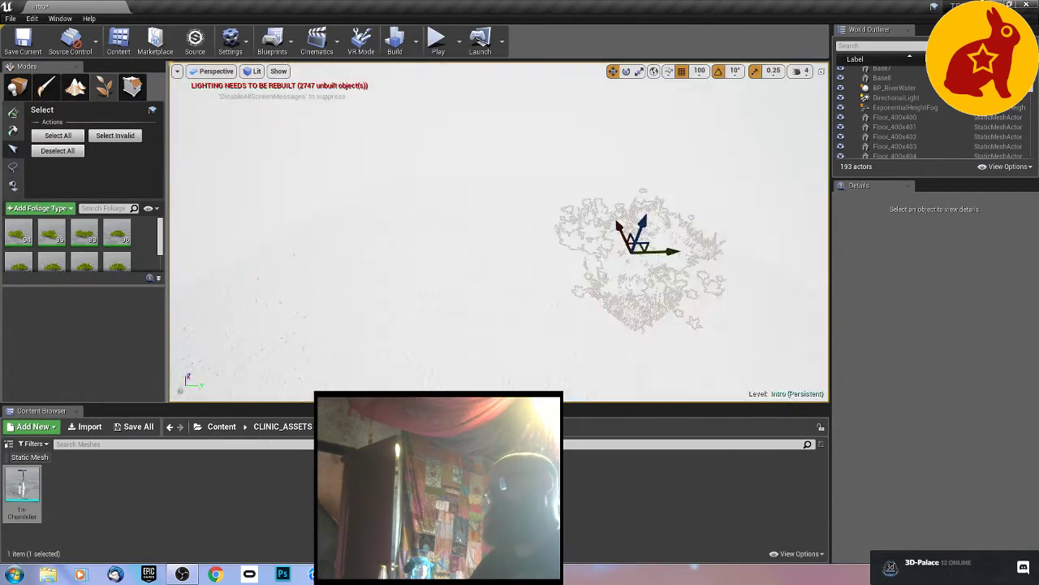
pyautogui.moveTo(499, 243); pyautogui.dragTo(483, 185, button='right')
pyautogui.press('s')
pyautogui.moveTo(498, 232); pyautogui.dragTo(530, 229, button='right')
pyautogui.click(482, 281)
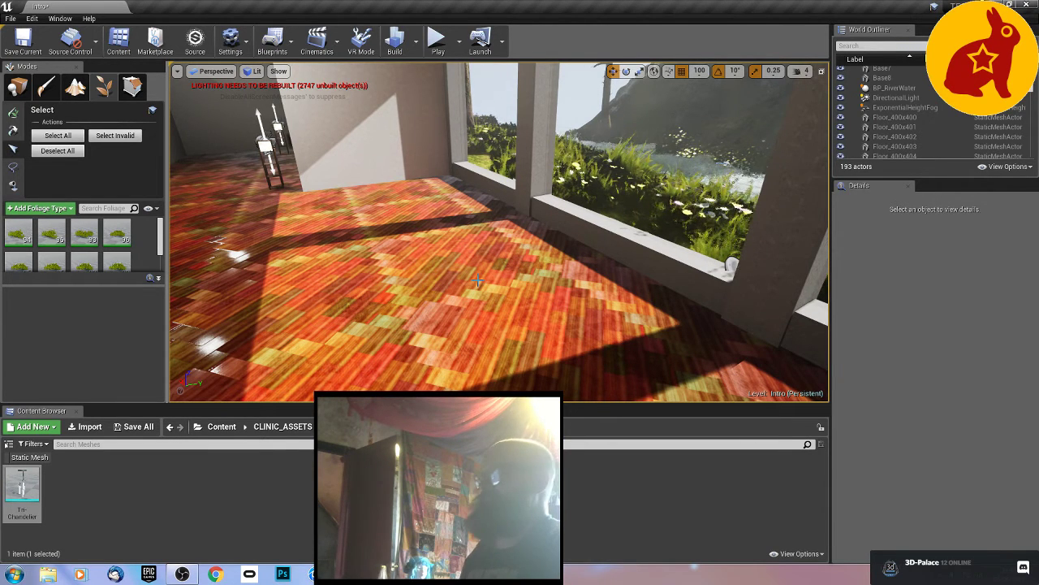
# Step: Save the Intro level and rebuild all of its lighting, dismissing the message log once the build is complete
pyautogui.moveTo(478, 280); pyautogui.dragTo(415, 248, button='right')
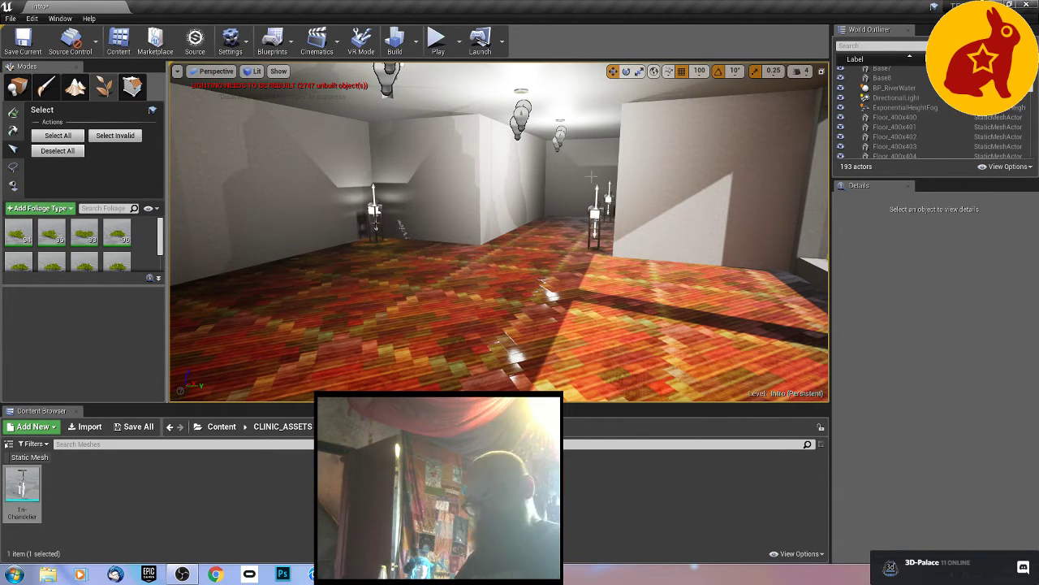
pyautogui.hotkey('ctrl', 's')
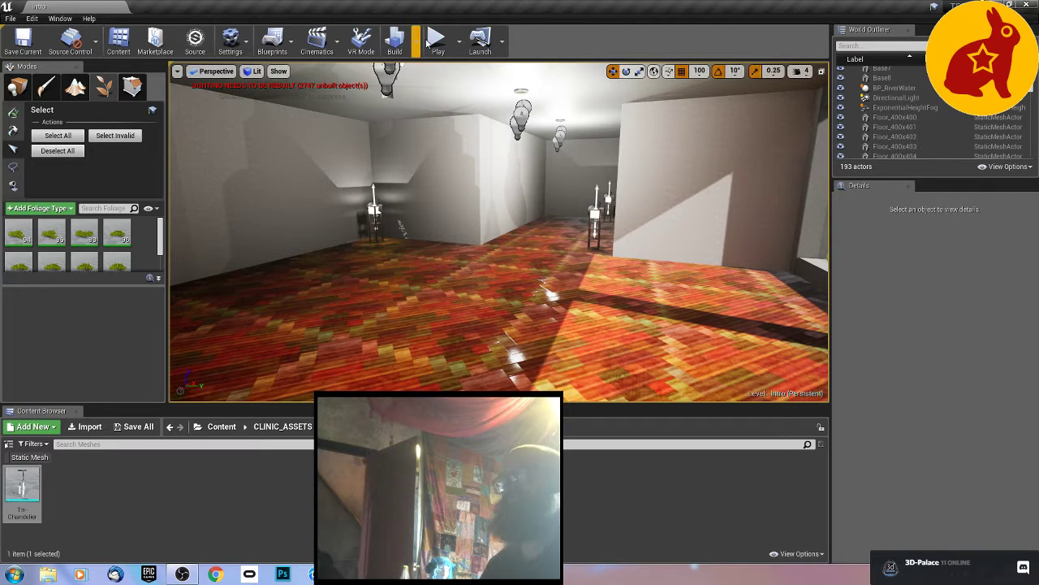
pyautogui.click(394, 39)
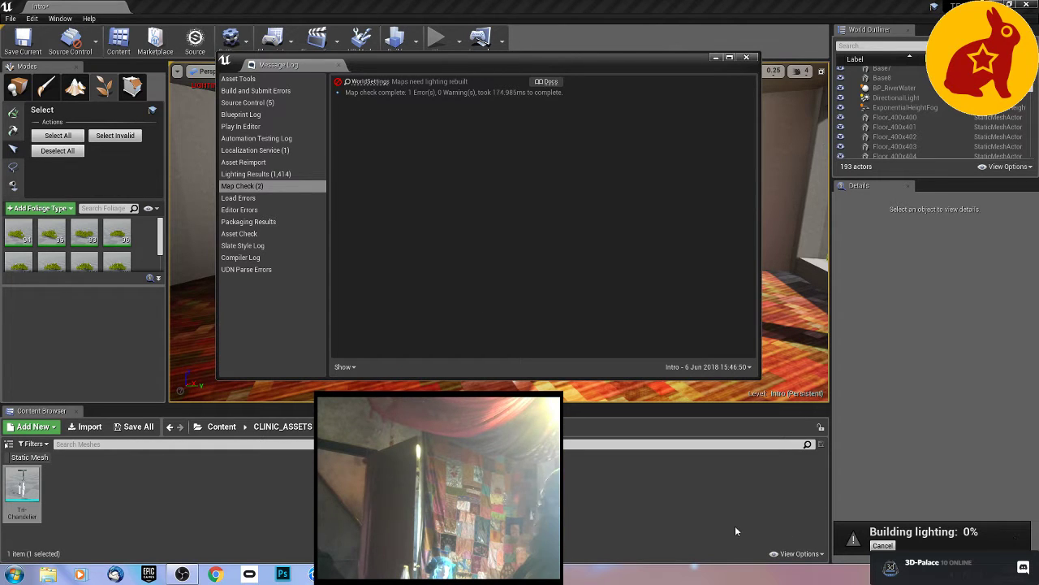
pyautogui.click(215, 575)
pyautogui.moveTo(603, 10); pyautogui.dragTo(1038, 25)
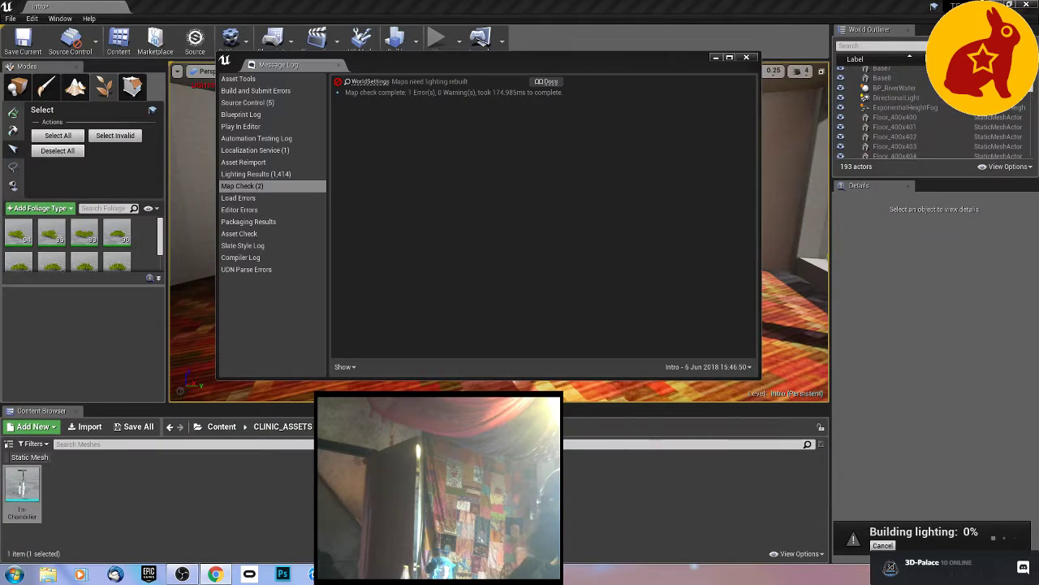
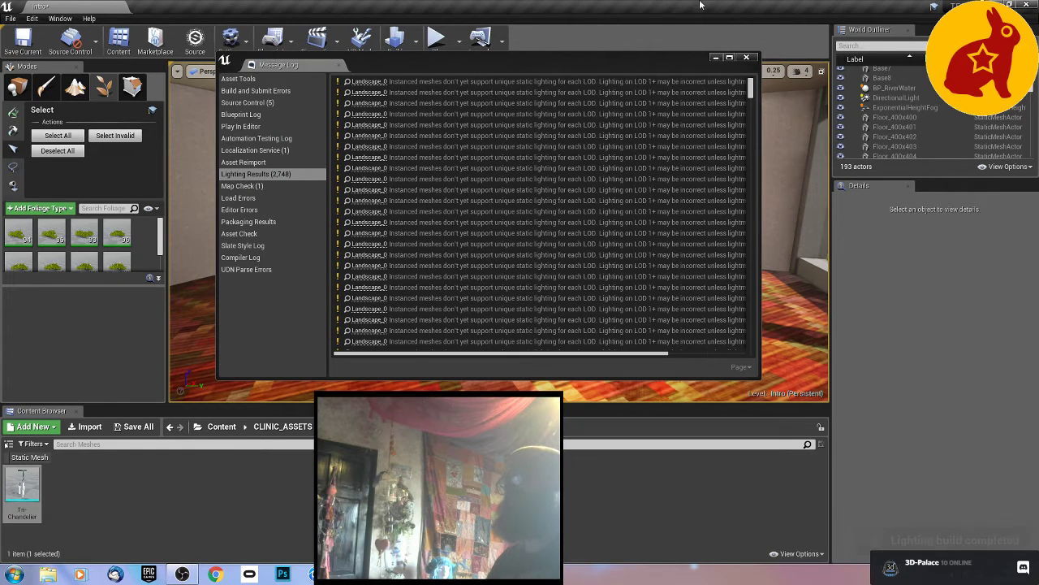
pyautogui.click(749, 59)
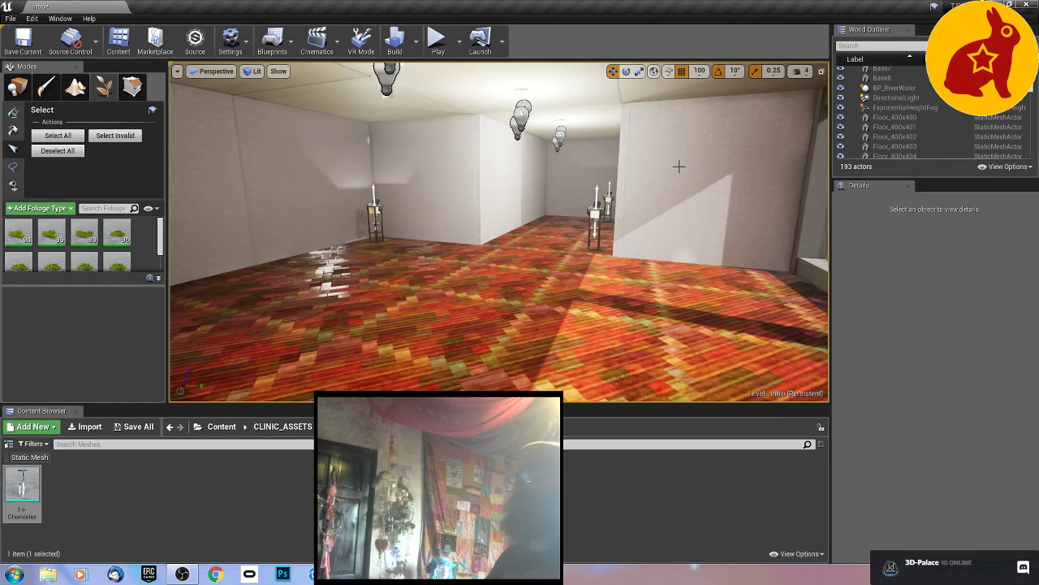
# Step: Save the Intro level with the view facing down the corridor
pyautogui.moveTo(679, 166); pyautogui.dragTo(575, 312, button='right')
pyautogui.press('w')
pyautogui.press('w')
pyautogui.press('w')
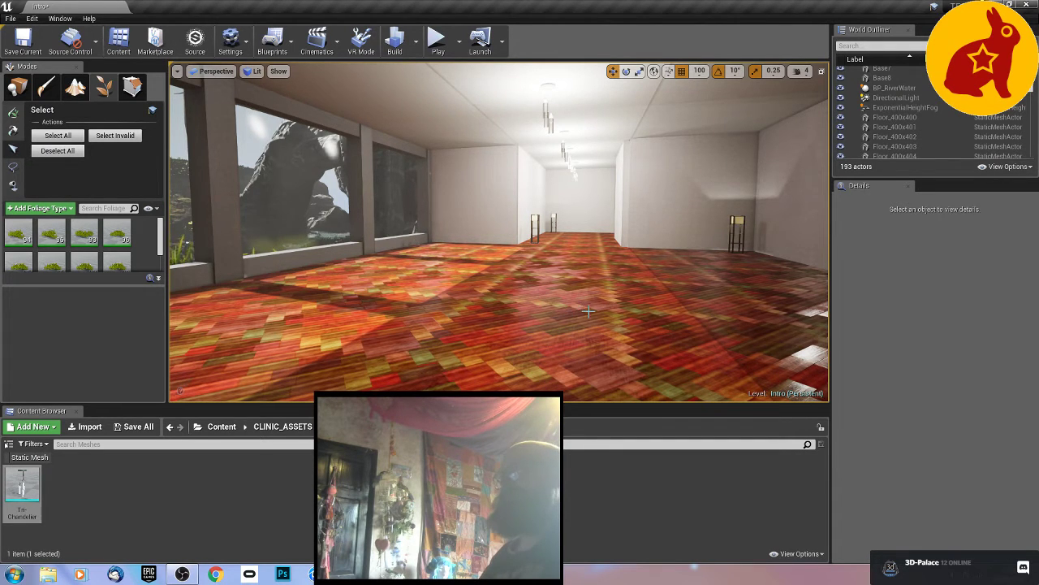
pyautogui.moveTo(575, 312); pyautogui.dragTo(443, 332, button='right')
pyautogui.hotkey('ctrl', 's')
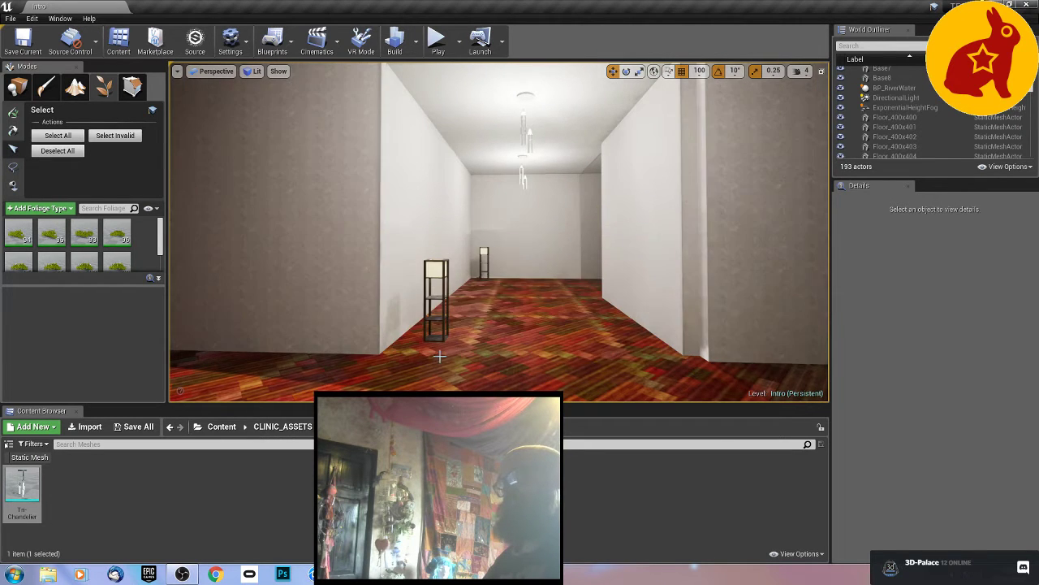
# Step: Examine the room's ceiling lights, wall ends, windows and corridor from several viewpoints
pyautogui.moveTo(454, 341); pyautogui.dragTo(552, 325, button='right')
pyautogui.moveTo(409, 359)
pyautogui.mouseDown(button='right')
pyautogui.moveTo(422, 341)
pyautogui.moveTo(418, 321)
pyautogui.moveTo(410, 359)
pyautogui.mouseUp(button='right')
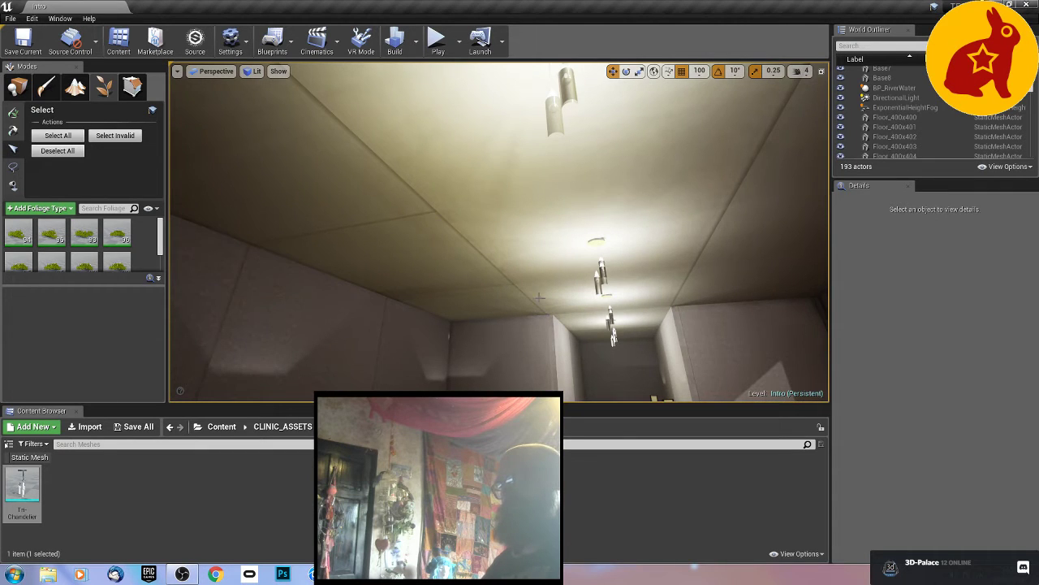
pyautogui.moveTo(539, 299); pyautogui.dragTo(507, 234, button='right')
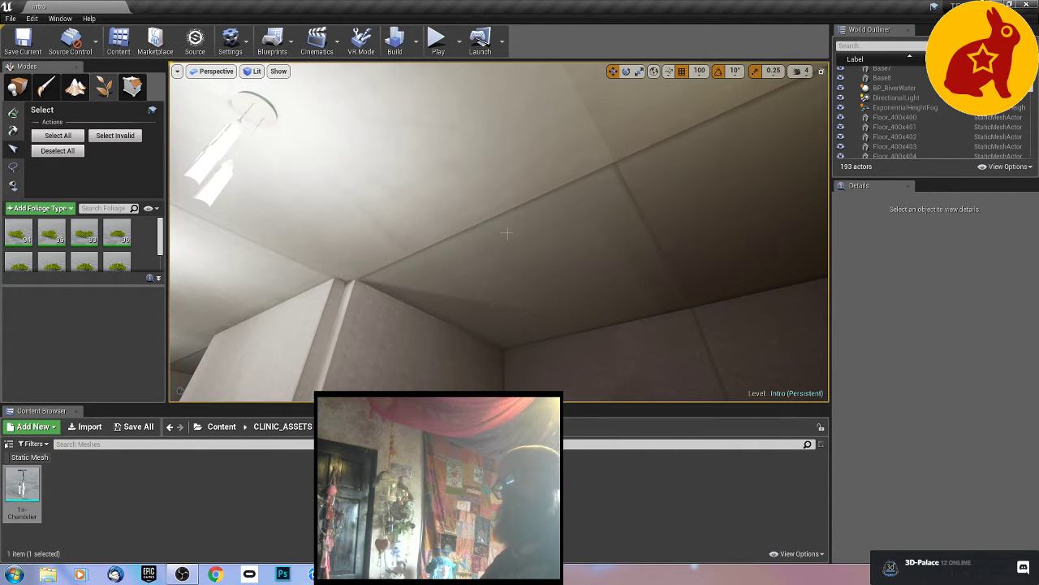
pyautogui.moveTo(385, 264); pyautogui.dragTo(609, 280, button='right')
pyautogui.press('s')
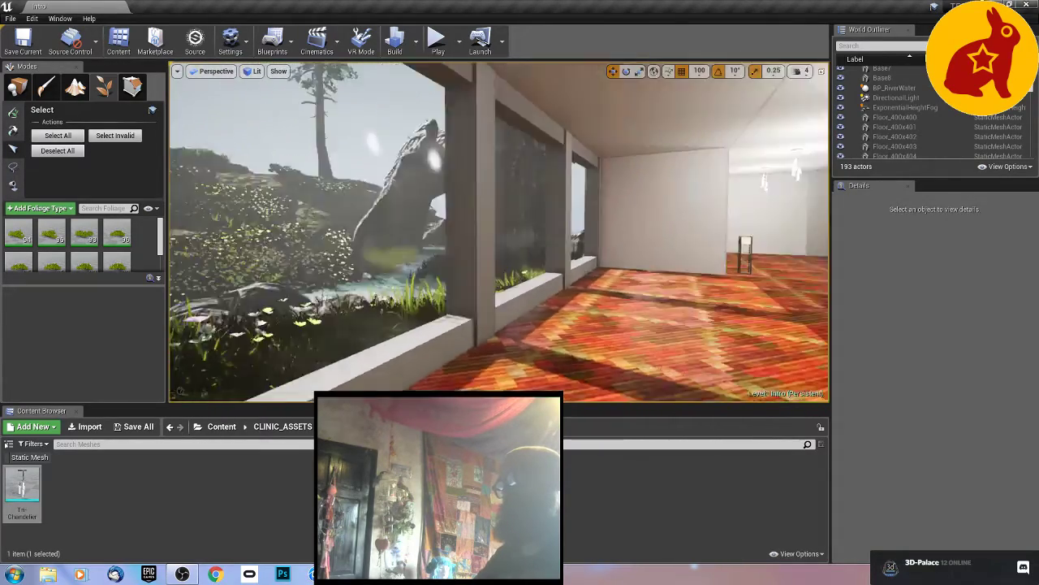
pyautogui.moveTo(499, 231); pyautogui.dragTo(674, 232, button='right')
pyautogui.press('s')
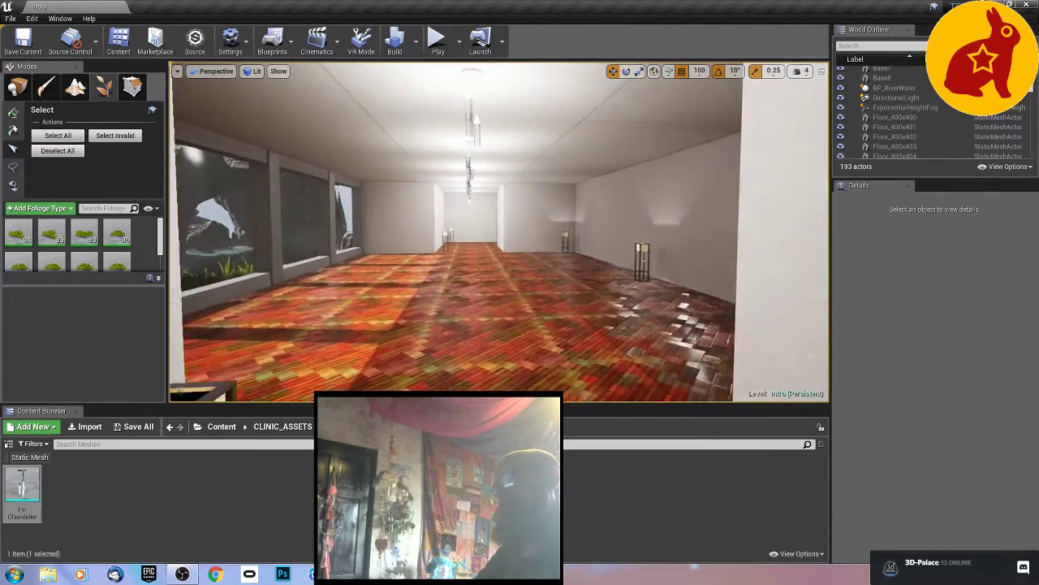
pyautogui.press('w')
pyautogui.press('w')
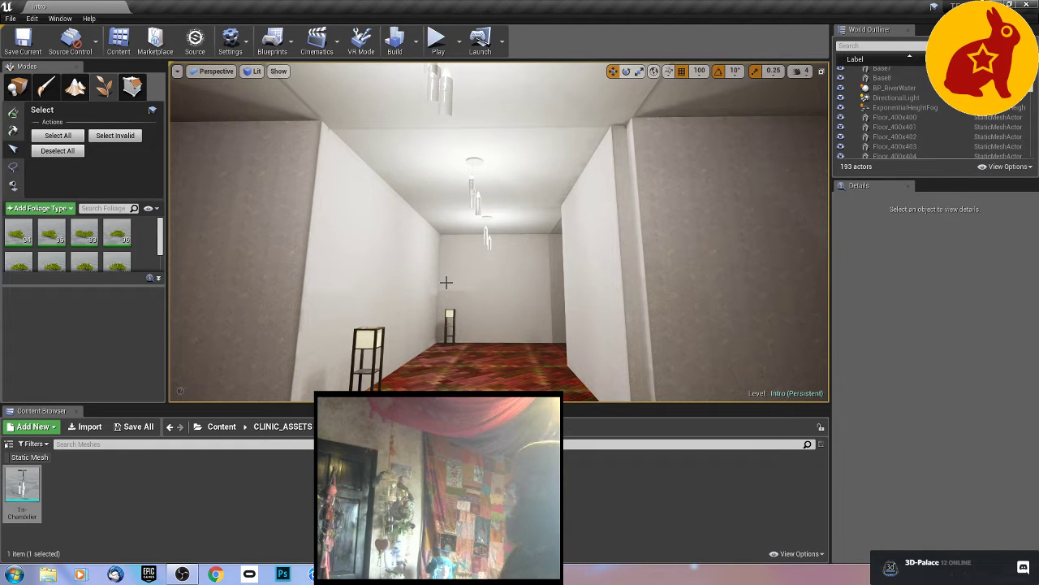
pyautogui.press('w')
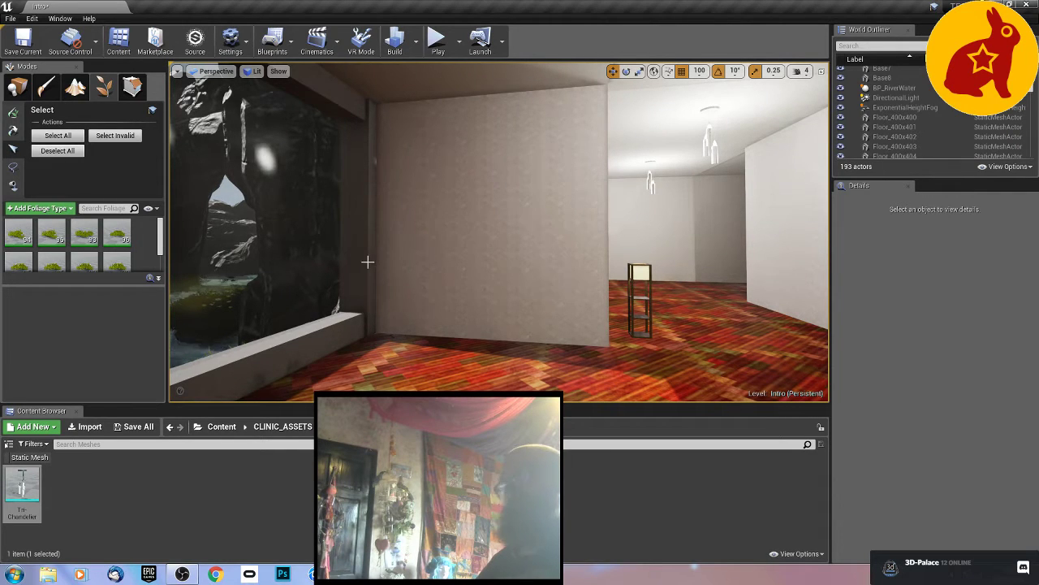
# Step: Turn off Game View so actor icons show, and set the position grid snap size to 5
pyautogui.press('g')
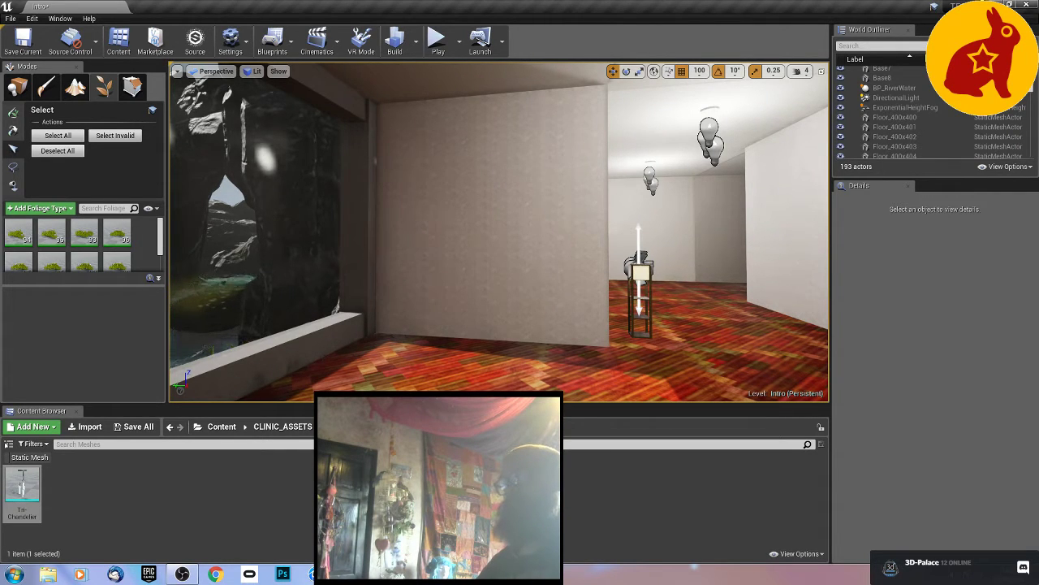
pyautogui.click(699, 71)
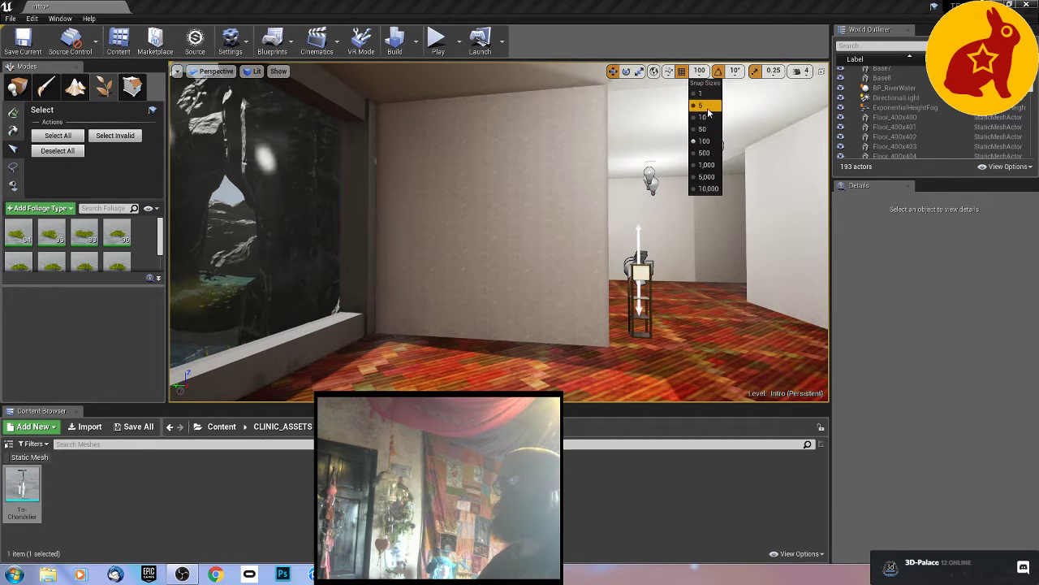
pyautogui.click(702, 105)
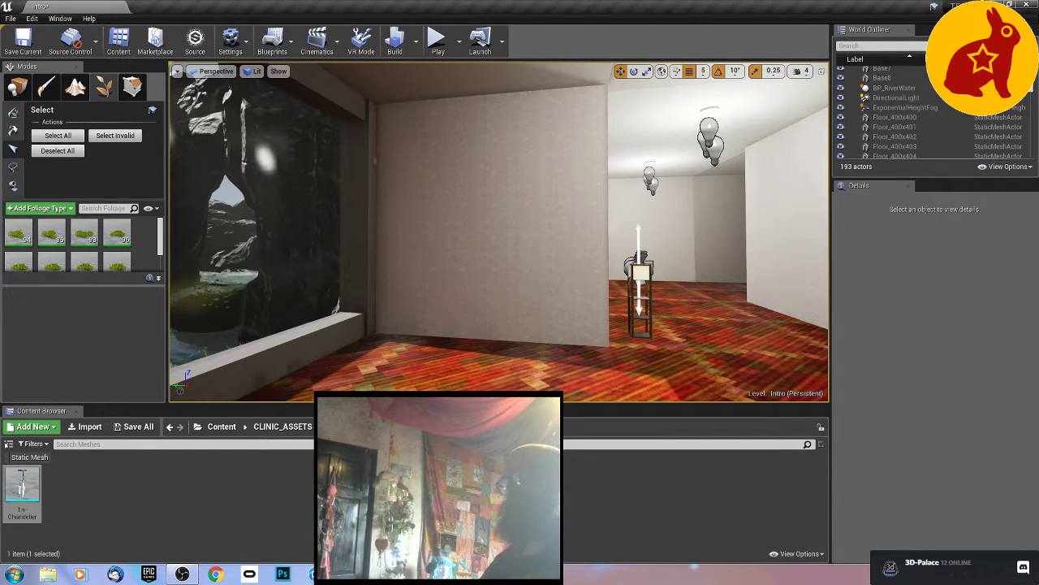
# Step: Inspect the room's floor and window side and save the level again
pyautogui.moveTo(400, 367); pyautogui.dragTo(800, 366, button='right')
pyautogui.moveTo(369, 352); pyautogui.dragTo(374, 352, button='right')
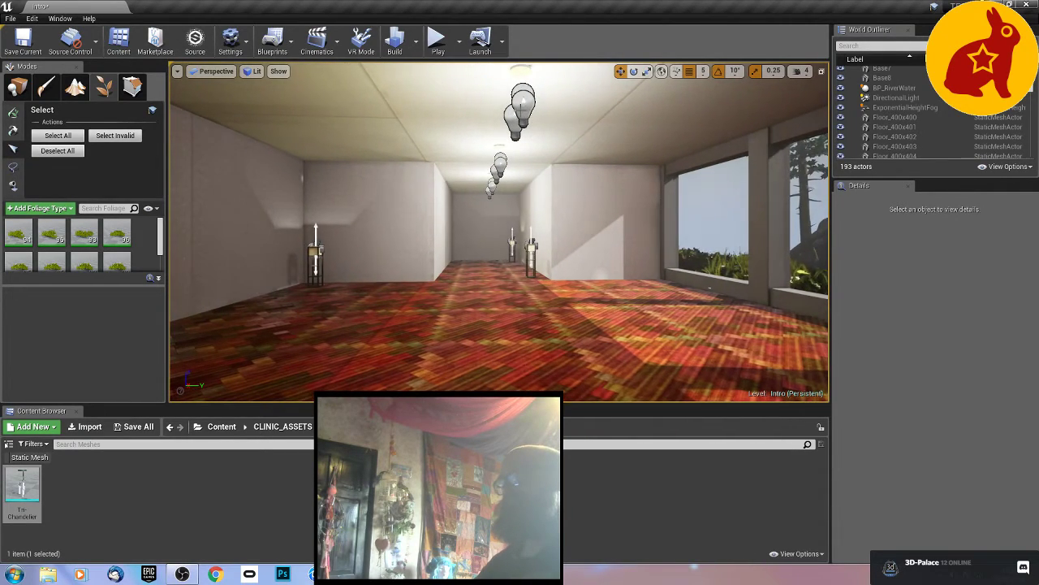
pyautogui.moveTo(448, 220); pyautogui.dragTo(589, 246, button='right')
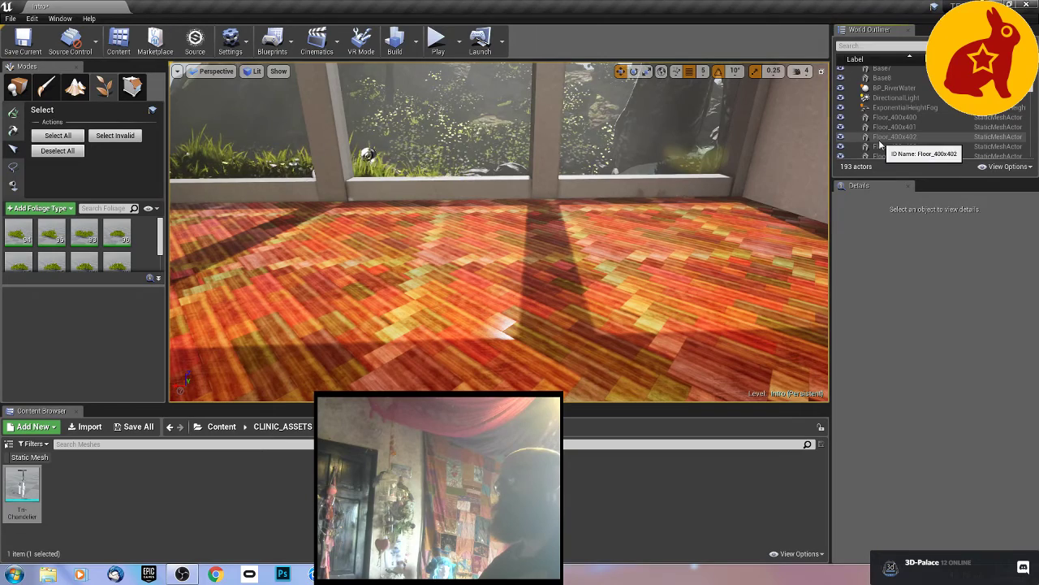
pyautogui.moveTo(698, 224); pyautogui.dragTo(578, 241, button='right')
pyautogui.hotkey('ctrl', 's')
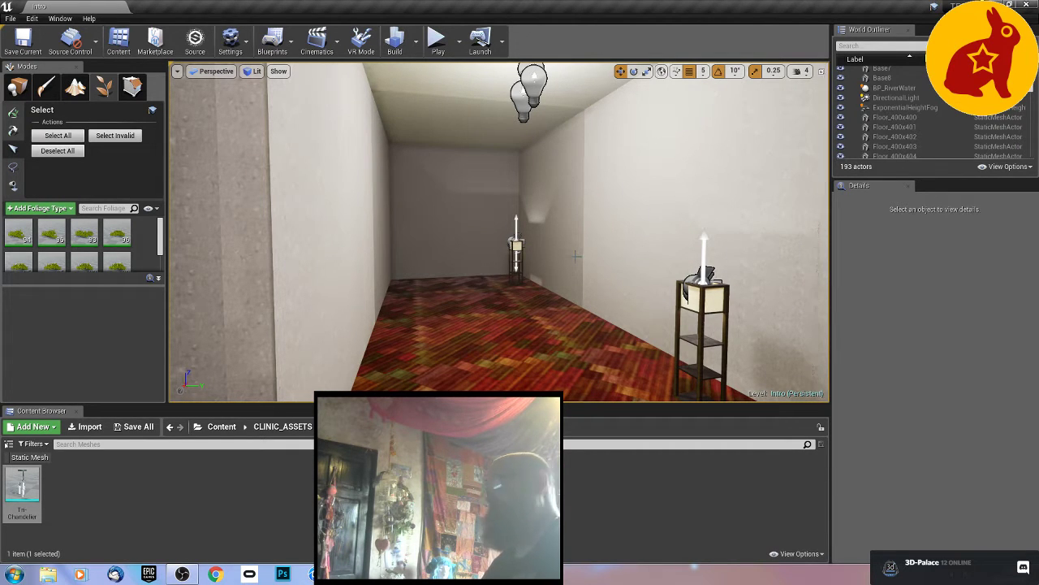
# Step: Go back from the chandelier's folder to the project's top-level Content folder
pyautogui.moveTo(575, 256); pyautogui.dragTo(780, 207, button='right')
pyautogui.moveTo(596, 244); pyautogui.dragTo(596, 210, button='right')
pyautogui.moveTo(538, 289); pyautogui.dragTo(580, 398, button='right')
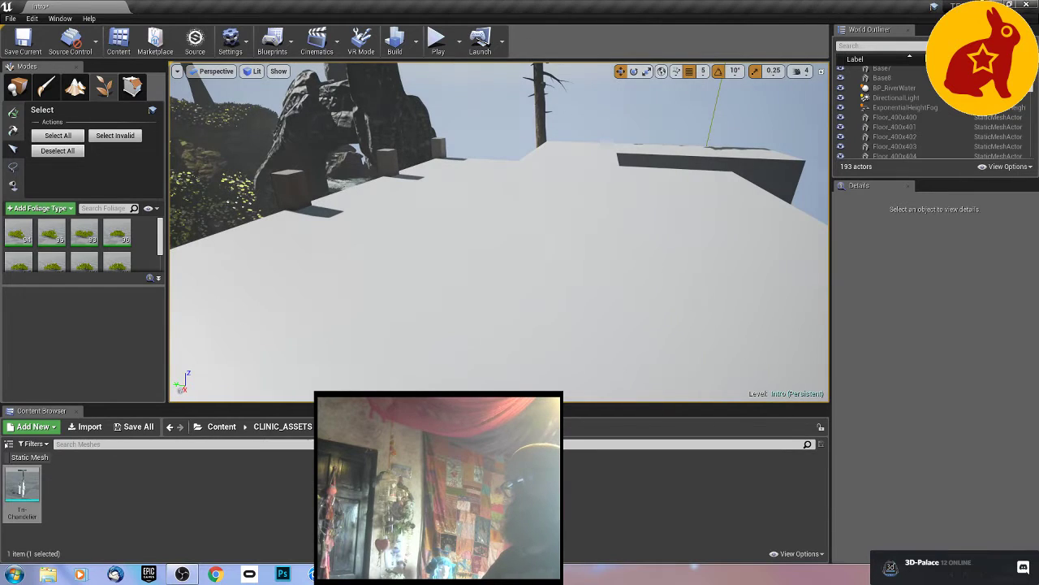
pyautogui.click(283, 426)
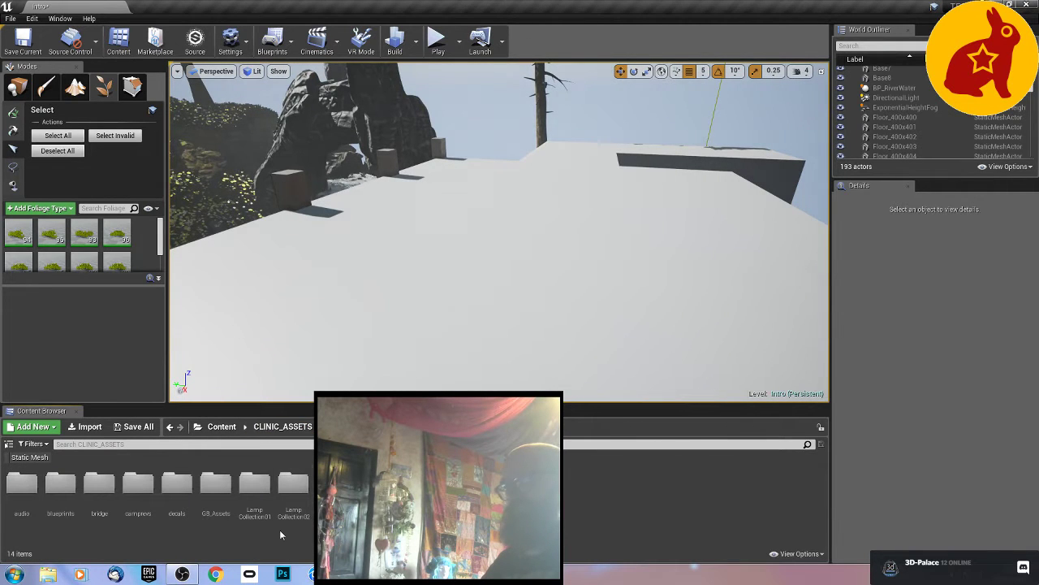
pyautogui.click(222, 426)
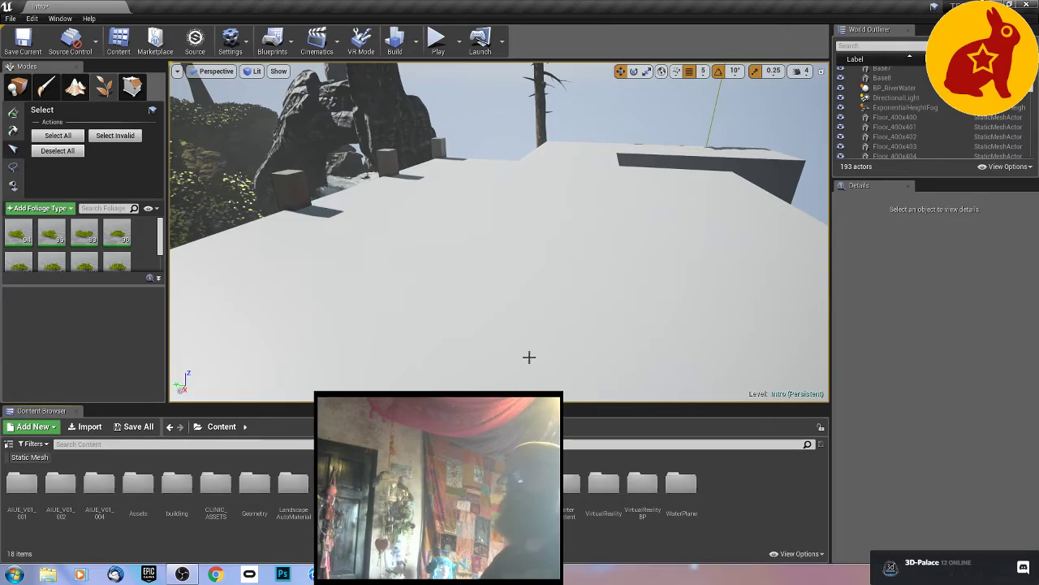
# Step: Return the view from the roof to the room's interior and switch the editor to Place mode
pyautogui.moveTo(529, 357); pyautogui.dragTo(544, 328, button='right')
pyautogui.press('q')
pyautogui.press('a')
pyautogui.press('d')
pyautogui.press('q')
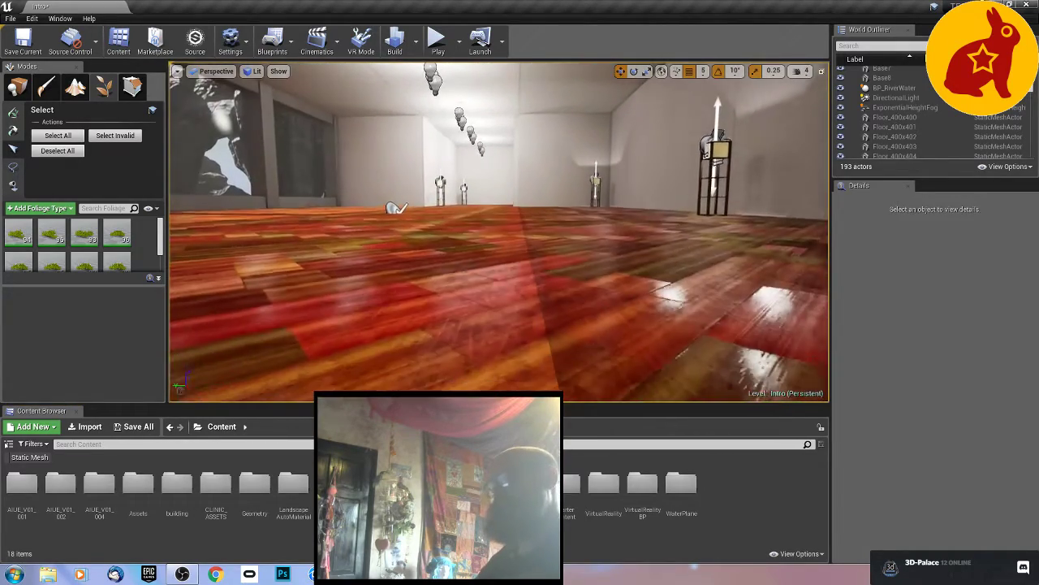
pyautogui.press('e')
pyautogui.moveTo(499, 284)
pyautogui.mouseDown(button='right')
pyautogui.moveTo(498, 301)
pyautogui.moveTo(507, 298)
pyautogui.mouseUp(button='right')
pyautogui.press('a')
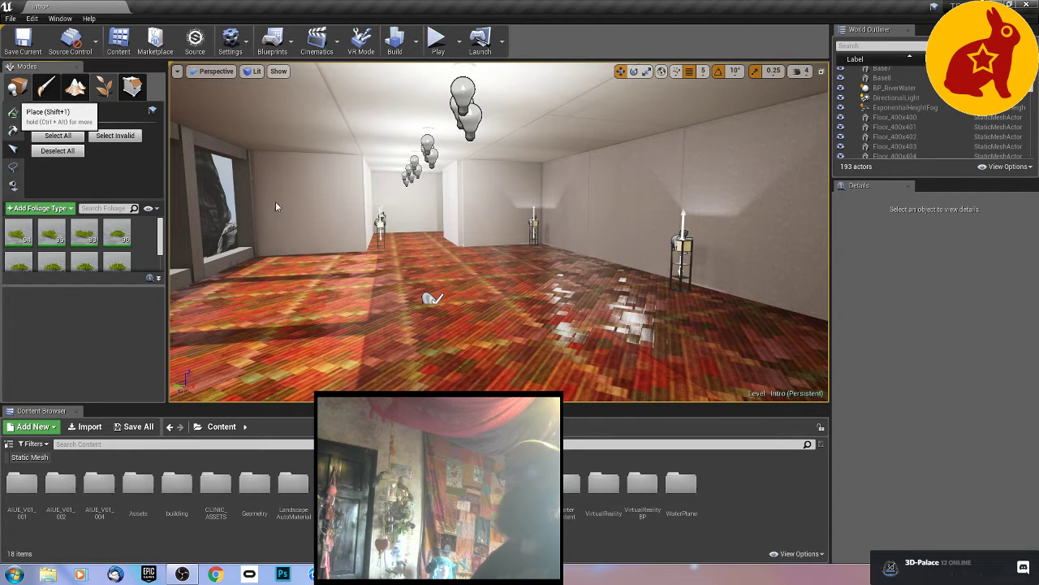
pyautogui.hotkey('shift', '1')
# Step: Select a floor section and the existing window-side pillars to check which meshes and materials they use
pyautogui.click(284, 311)
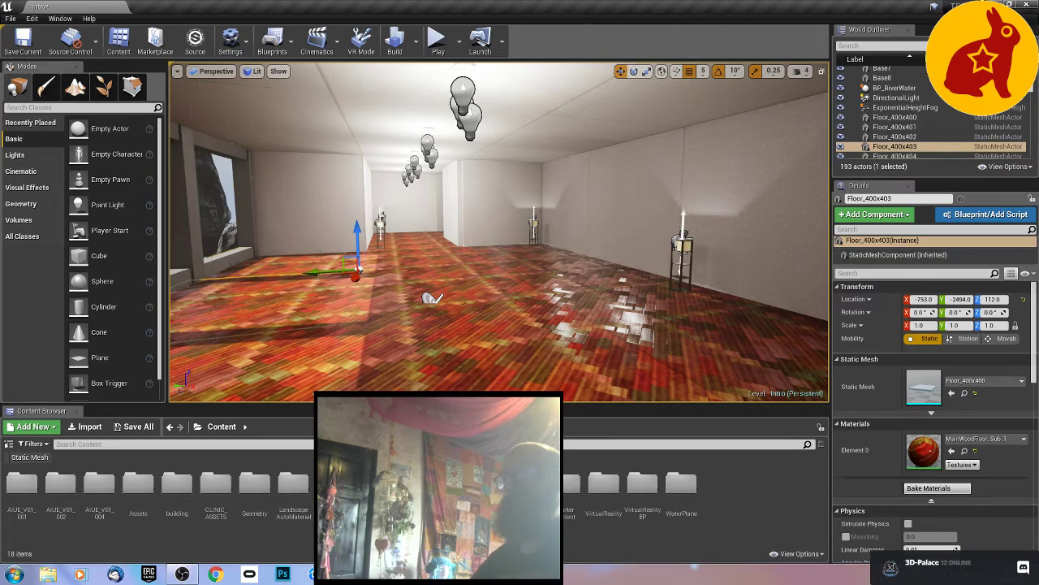
pyautogui.click(250, 232)
pyautogui.moveTo(231, 264); pyautogui.dragTo(184, 258, button='right')
pyautogui.press('w')
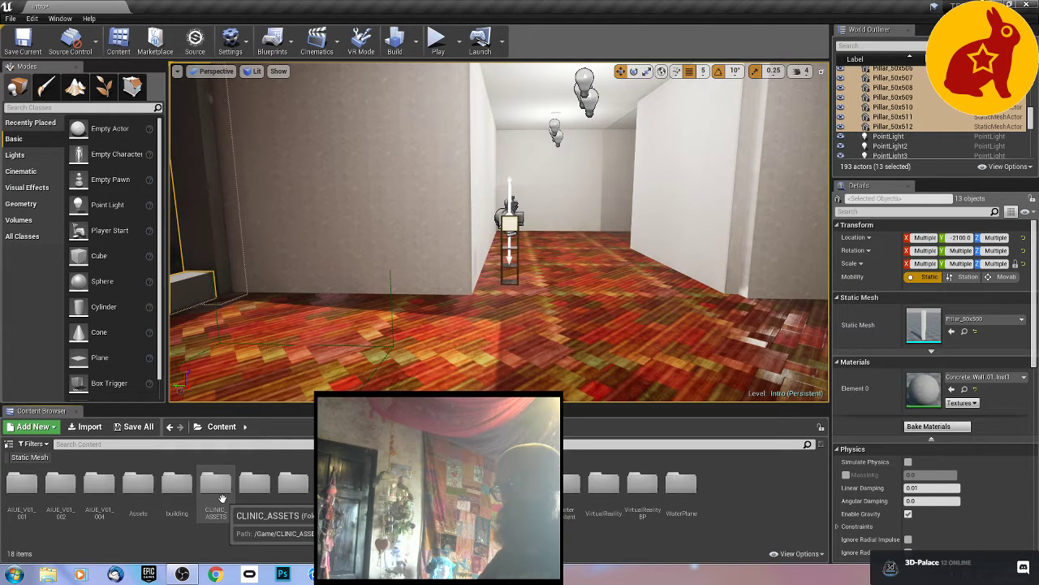
# Step: Place a Pillar_50x500 from StarterContent's Architecture folder at the corridor wall's end, at X -1130, Y -2495, Z 110
pyautogui.doubleClick(570, 483)
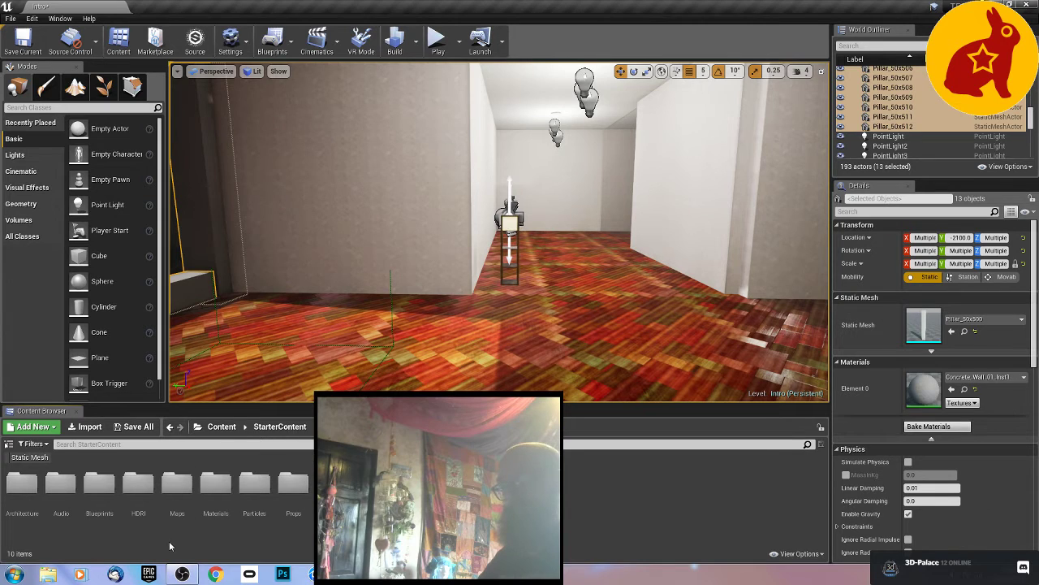
pyautogui.doubleClick(22, 483)
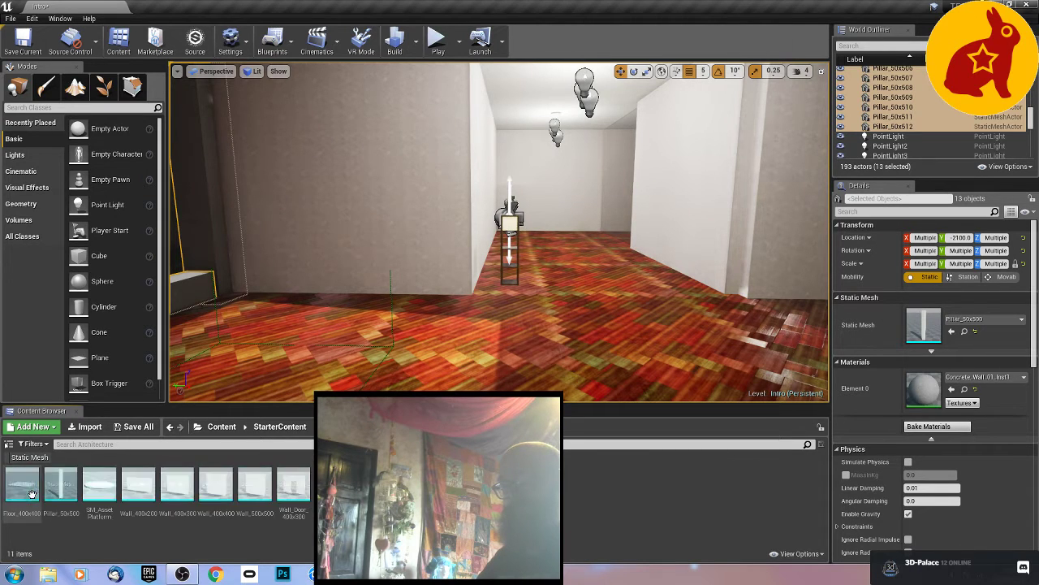
pyautogui.moveTo(61, 487); pyautogui.dragTo(469, 296)
pyautogui.moveTo(469, 296); pyautogui.dragTo(277, 325, button='right')
pyautogui.press('d')
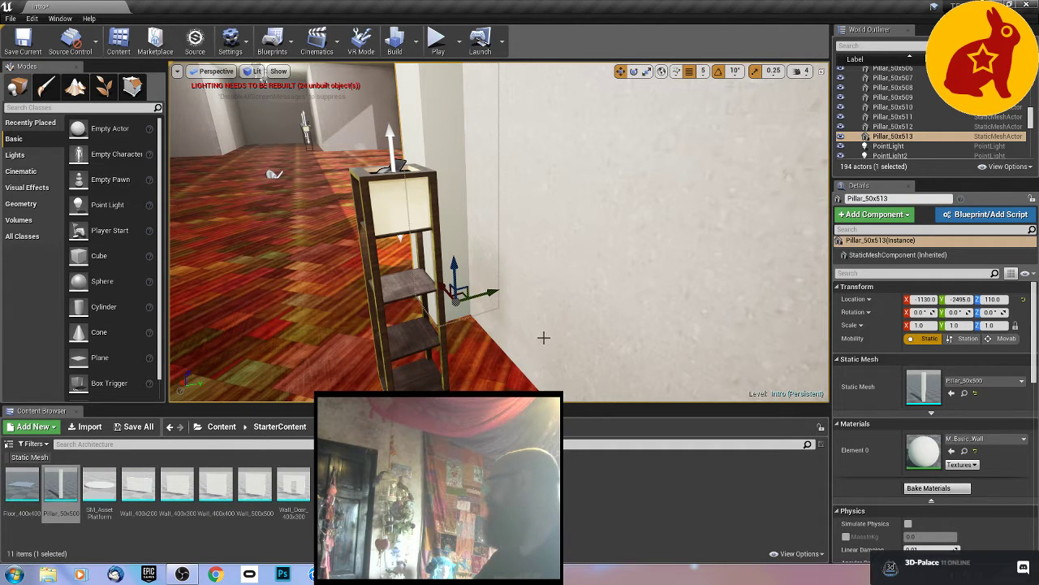
# Step: Move the new pillar against the wall end, to X -1150 and Y -2475
pyautogui.moveTo(487, 296); pyautogui.dragTo(508, 289)
pyautogui.moveTo(399, 343)
pyautogui.mouseDown(button='right')
pyautogui.moveTo(463, 337)
pyautogui.moveTo(601, 366)
pyautogui.moveTo(649, 357)
pyautogui.moveTo(569, 378)
pyautogui.moveTo(463, 321)
pyautogui.moveTo(417, 335)
pyautogui.mouseUp(button='right')
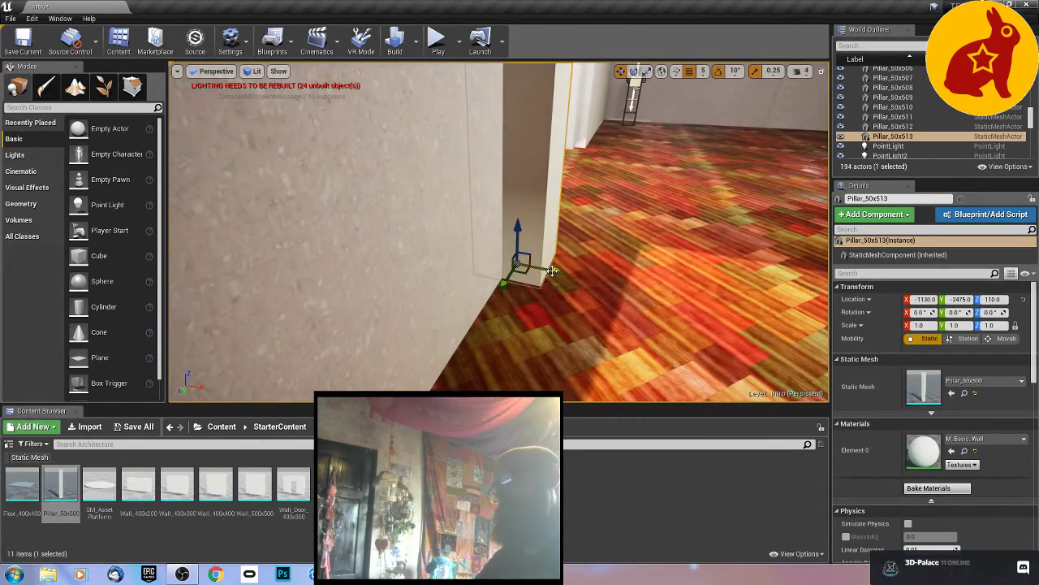
pyautogui.moveTo(552, 270); pyautogui.dragTo(527, 265)
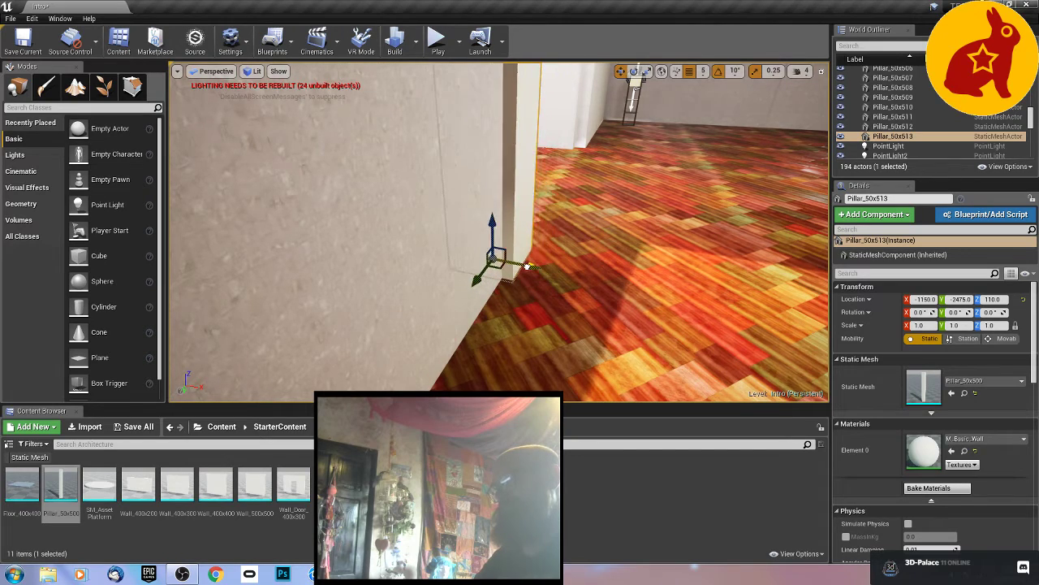
# Step: Duplicate the pillar along Y to the opposite side of the corridor opening, at Y -2905
pyautogui.moveTo(546, 275); pyautogui.dragTo(386, 261, button='right')
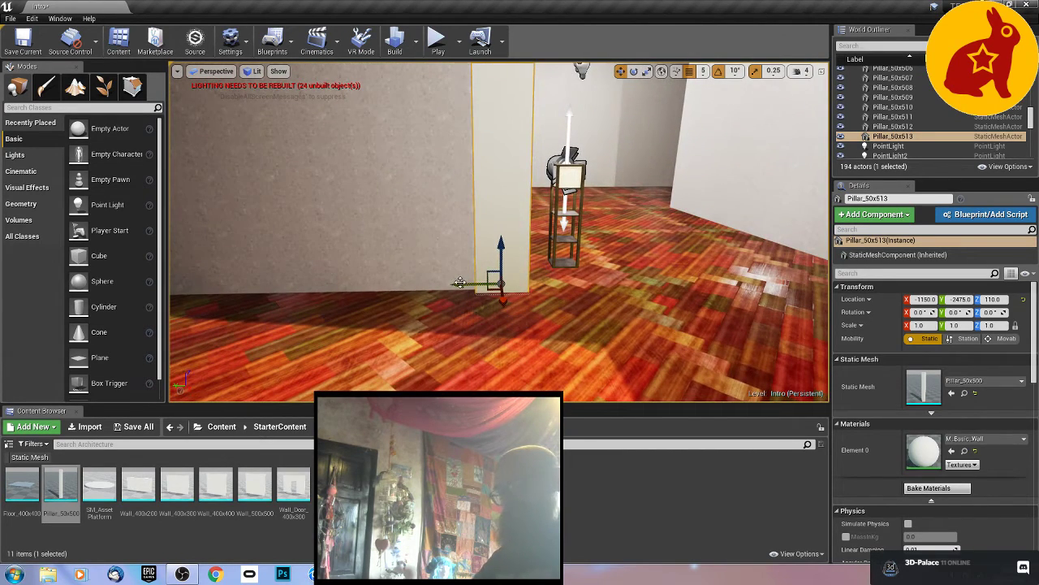
pyautogui.keyDown('alt'); pyautogui.keyDown('shift'); pyautogui.moveTo(459, 282); pyautogui.dragTo(435, 282); pyautogui.keyUp('shift'); pyautogui.keyUp('alt')
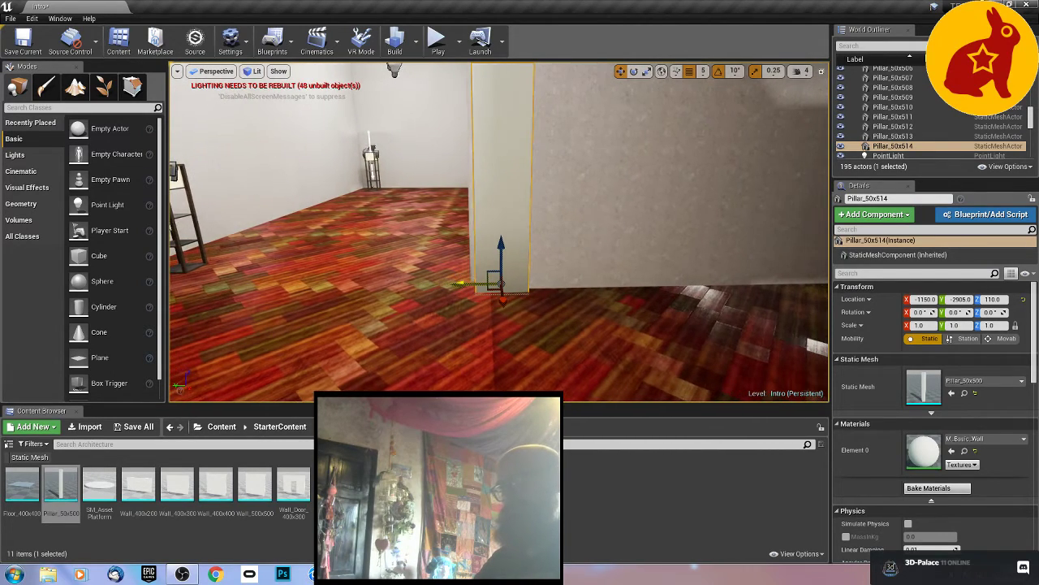
pyautogui.keyDown('alt'); pyautogui.keyDown('shift'); pyautogui.moveTo(393, 71); pyautogui.dragTo(399, 70); pyautogui.keyUp('shift'); pyautogui.keyUp('alt')
# Step: Select both corridor-opening pillars and duplicate them along X to the room's other end, at X 470
pyautogui.moveTo(380, 299); pyautogui.dragTo(562, 282, button='right')
pyautogui.click(598, 241)
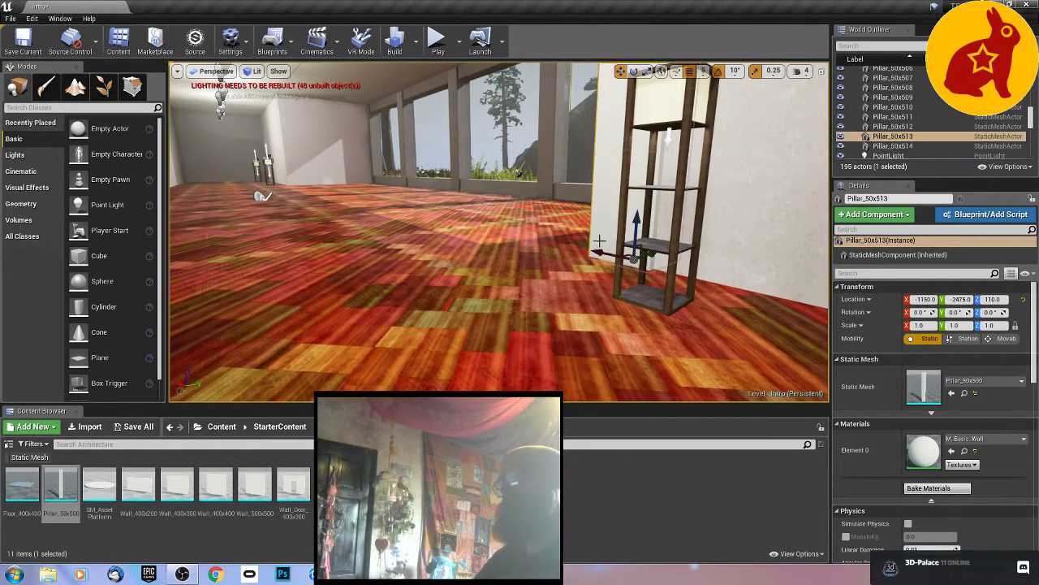
pyautogui.moveTo(482, 276); pyautogui.dragTo(290, 290, button='right')
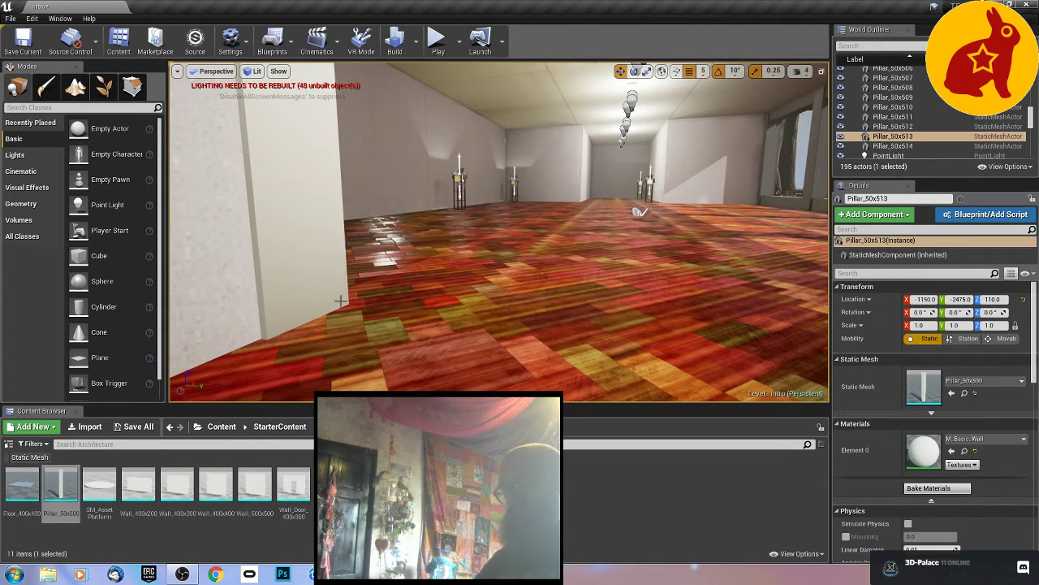
pyautogui.moveTo(341, 301); pyautogui.dragTo(304, 281, button='right')
pyautogui.keyDown('ctrl'); pyautogui.click(316, 274); pyautogui.keyUp('ctrl')
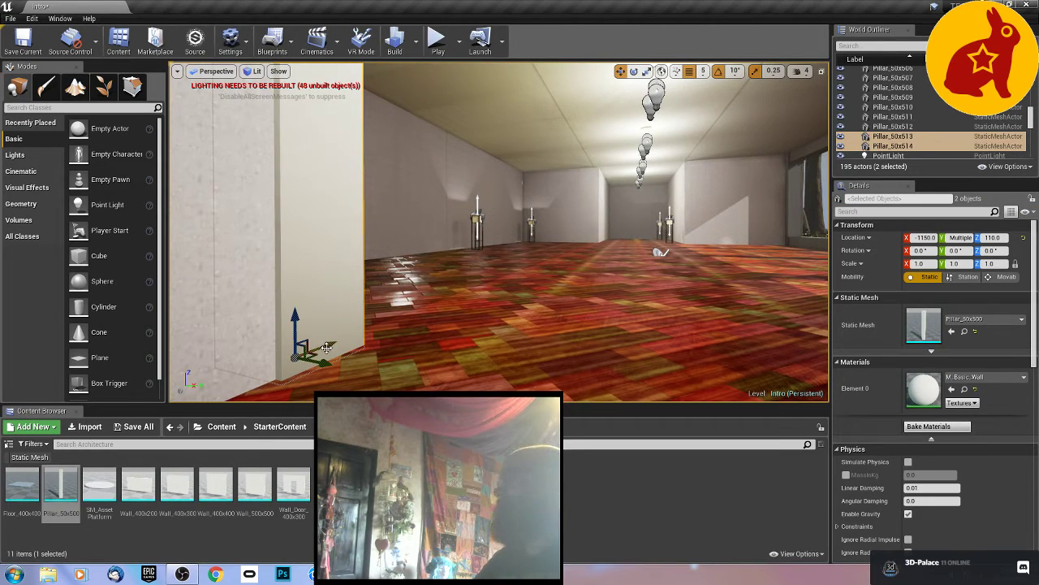
pyautogui.moveTo(327, 348)
pyautogui.keyDown('alt'); pyautogui.keyDown('shift'); pyautogui.mouseDown()
pyautogui.moveTo(414, 315)
pyautogui.moveTo(318, 350)
pyautogui.mouseUp(); pyautogui.keyUp('shift'); pyautogui.keyUp('alt')
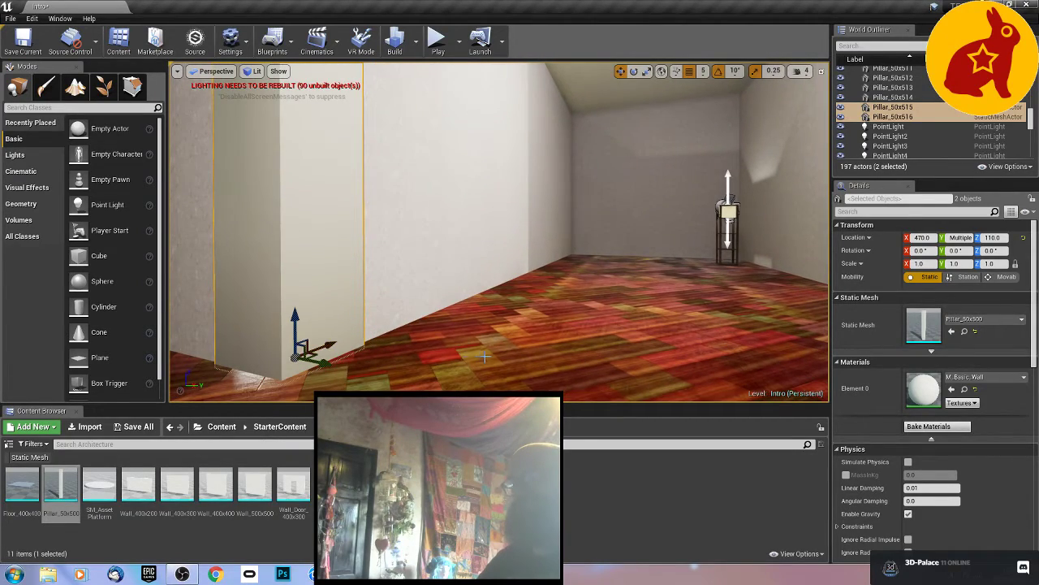
# Step: Look over the room, its windows and the corridor openings around the newly placed pillars
pyautogui.moveTo(484, 356); pyautogui.dragTo(436, 329, button='right')
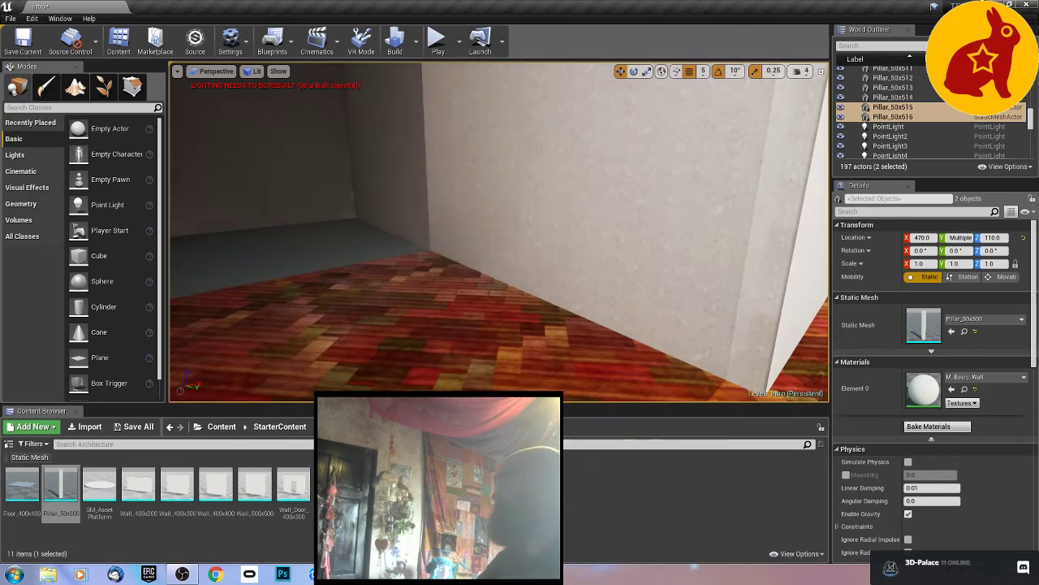
pyautogui.moveTo(435, 328); pyautogui.dragTo(469, 355, button='right')
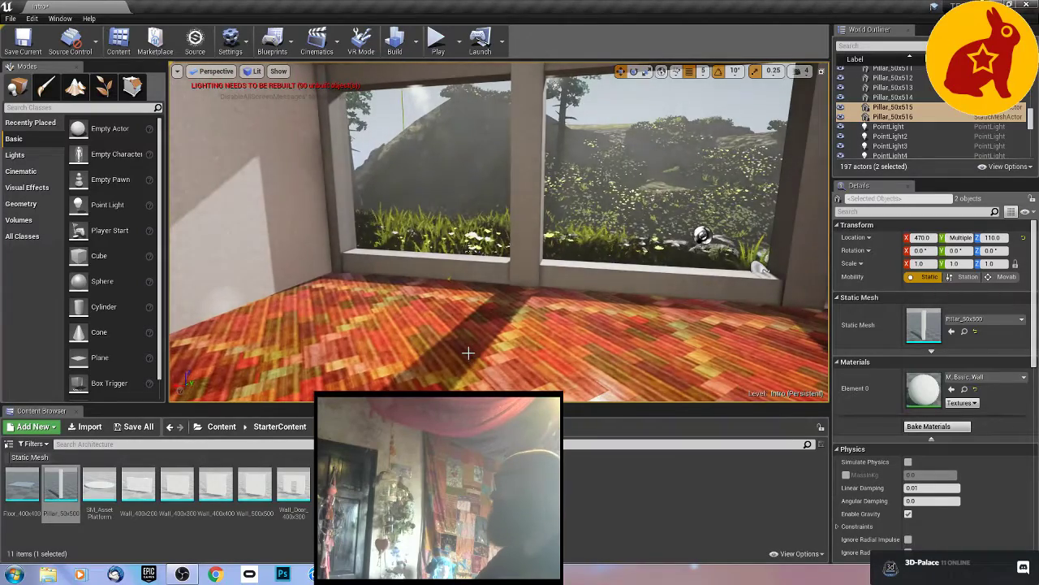
pyautogui.click(476, 352)
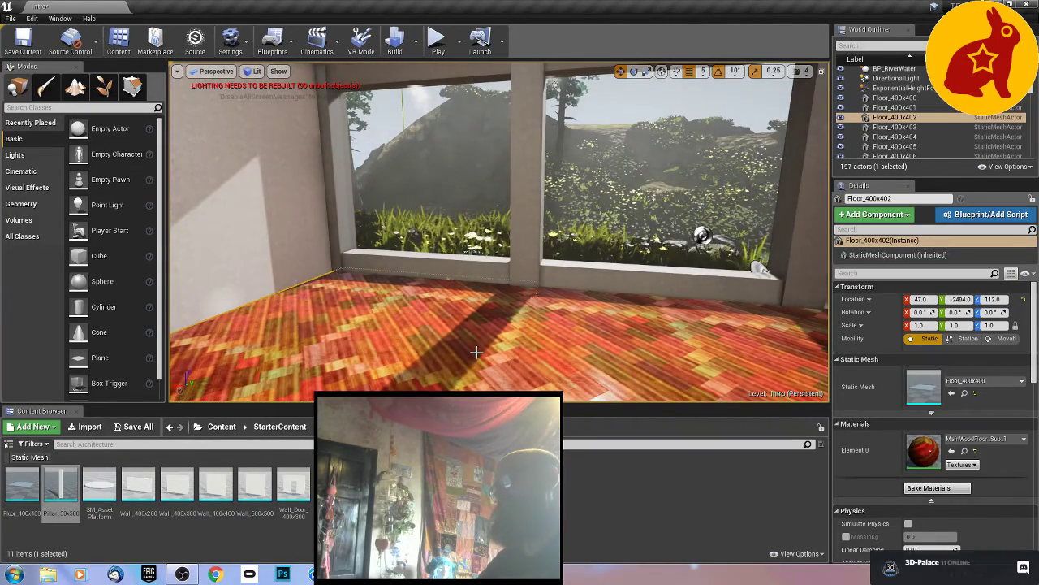
pyautogui.moveTo(476, 351); pyautogui.dragTo(538, 362, button='right')
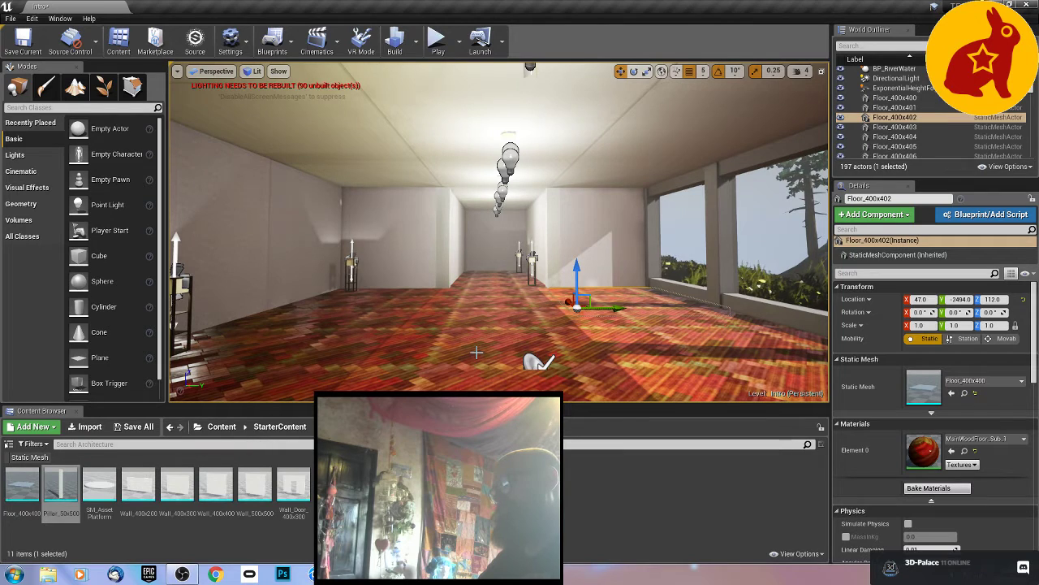
pyautogui.moveTo(538, 362); pyautogui.dragTo(546, 337, button='right')
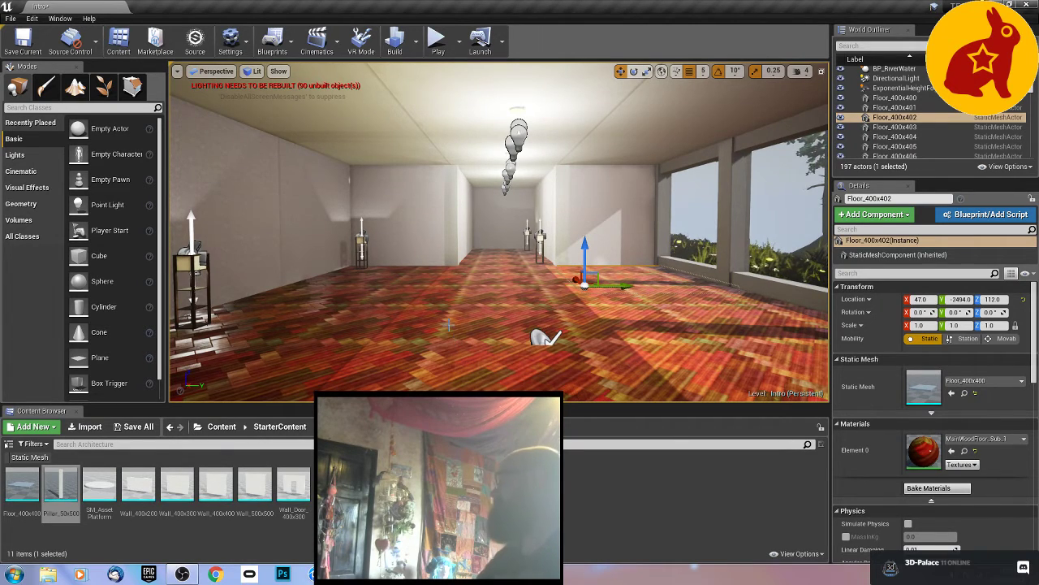
pyautogui.moveTo(454, 341); pyautogui.dragTo(227, 341, button='right')
pyautogui.press('w')
# Step: Browse the AIUE_V01_001 and AIUE_V01_002 asset folders under Content for furnishing meshes
pyautogui.click(220, 428)
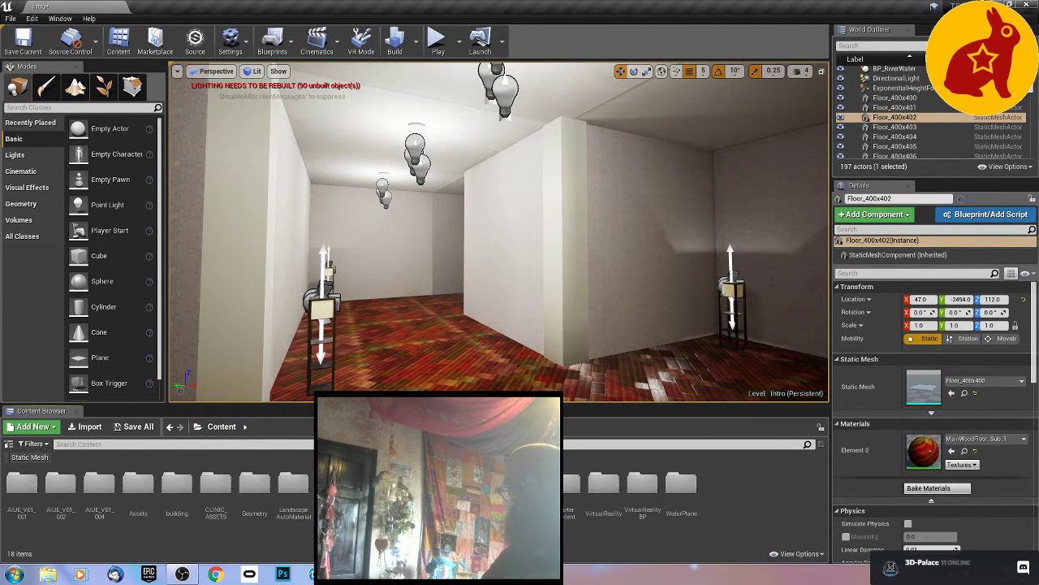
pyautogui.doubleClick(22, 484)
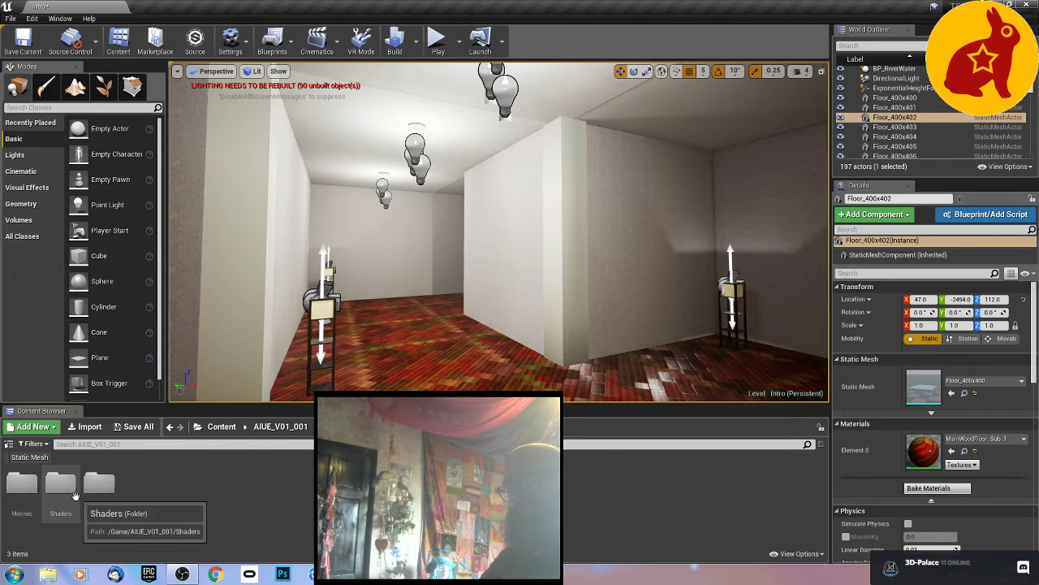
pyautogui.doubleClick(22, 484)
pyautogui.hotkey('alt', 'Left')
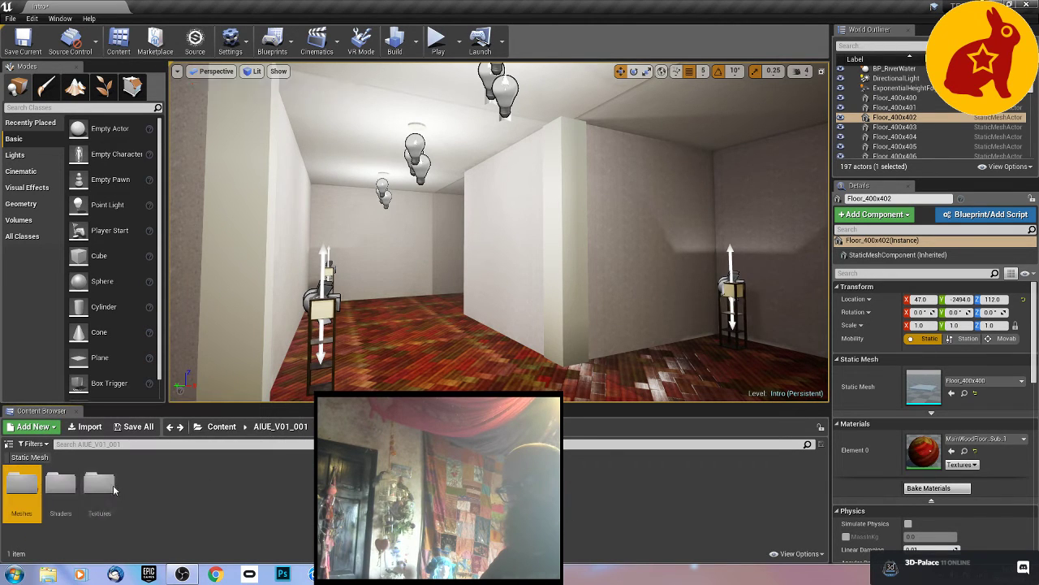
pyautogui.hotkey('alt', 'Left')
pyautogui.click(52, 487)
pyautogui.doubleClick(52, 487)
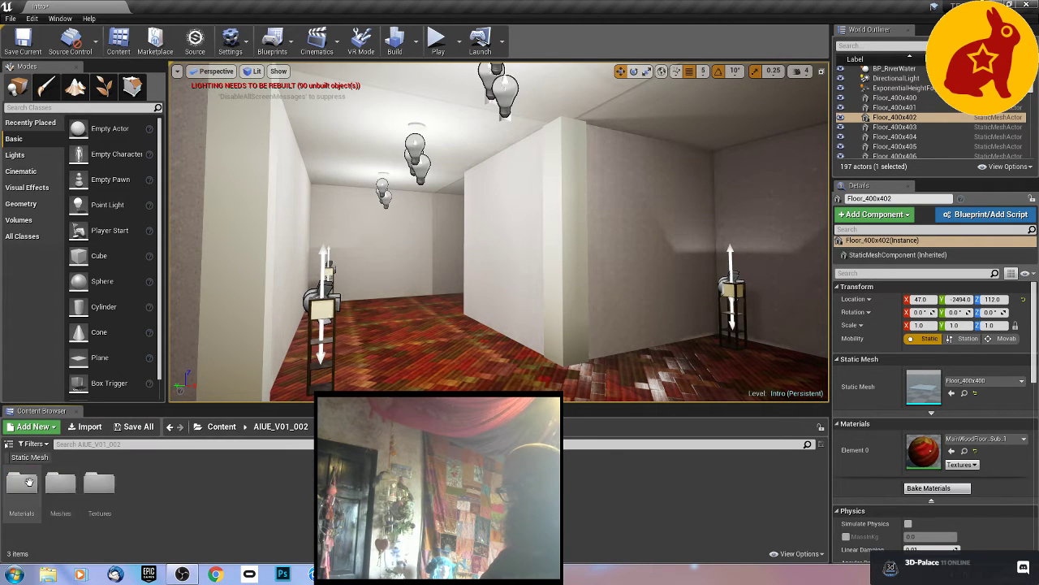
pyautogui.click(22, 486)
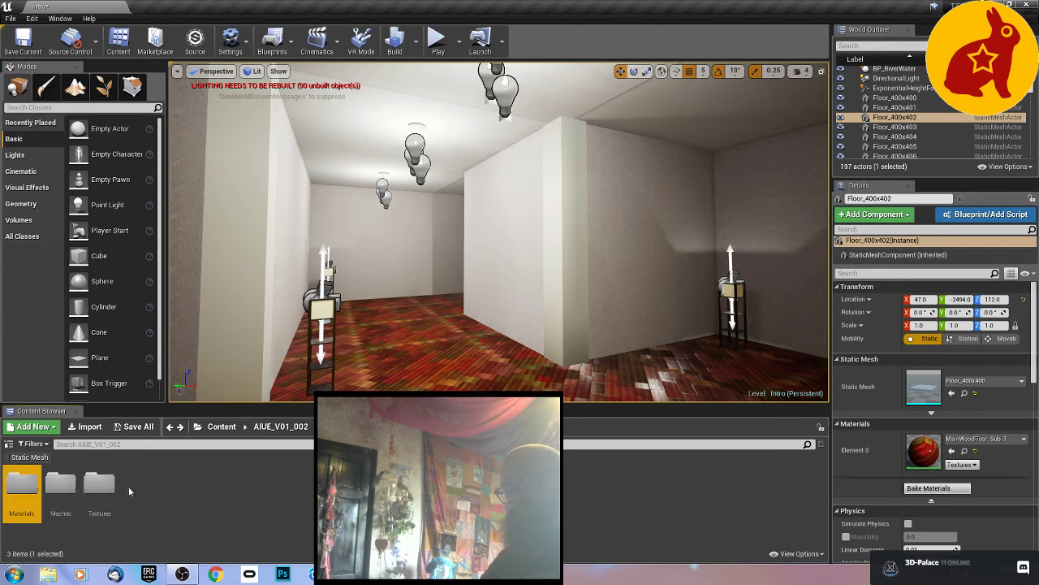
pyautogui.doubleClick(60, 484)
pyautogui.hotkey('alt', 'Left')
pyautogui.hotkey('alt', 'Left')
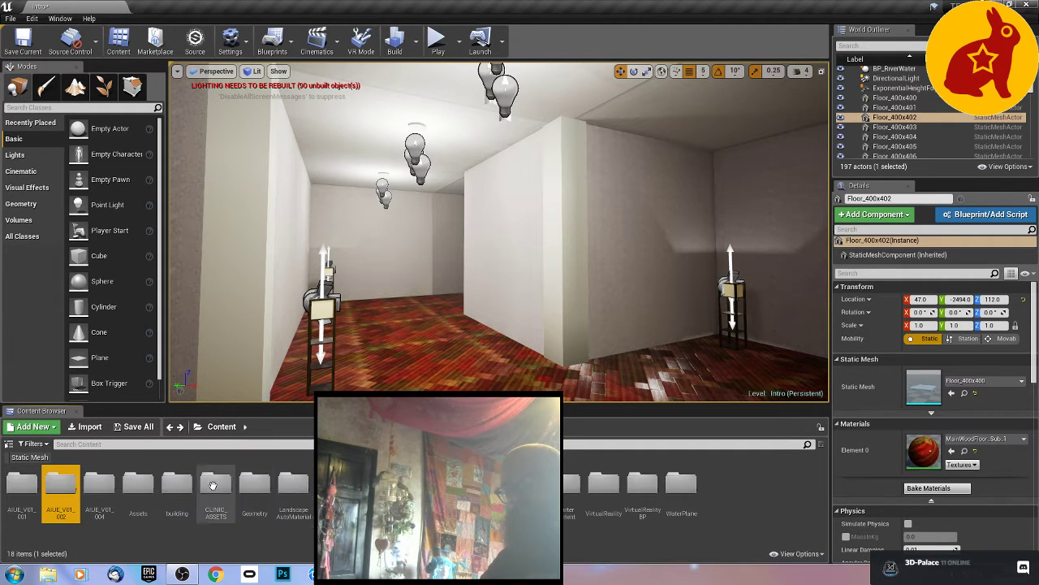
# Step: Place the curtain bar mesh from AIUE_V01_004's Meshes folder at the corridor pillar, at X -1145, Y -2870, Z 430
pyautogui.doubleClick(132, 486)
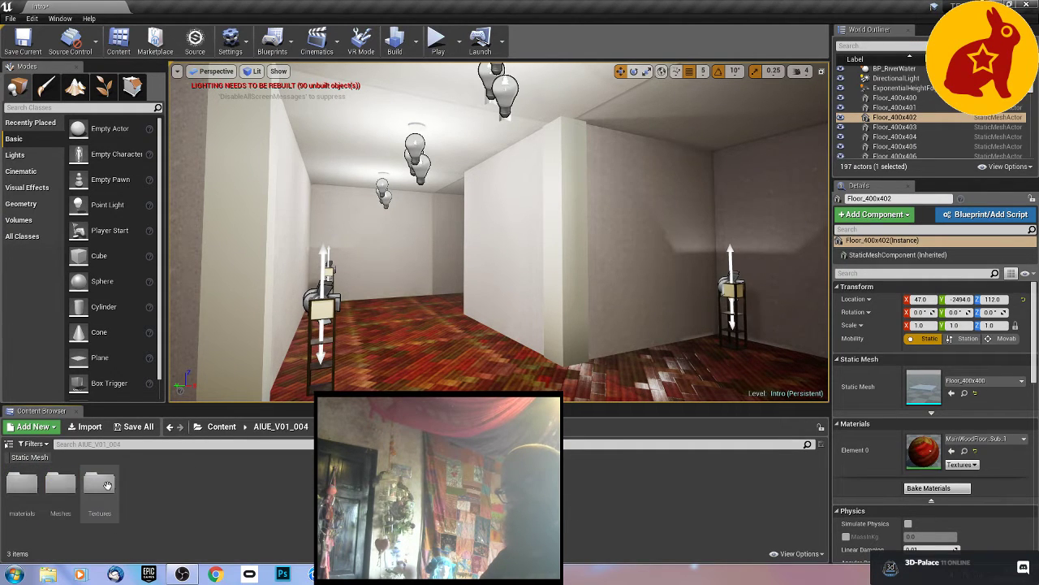
pyautogui.doubleClick(60, 485)
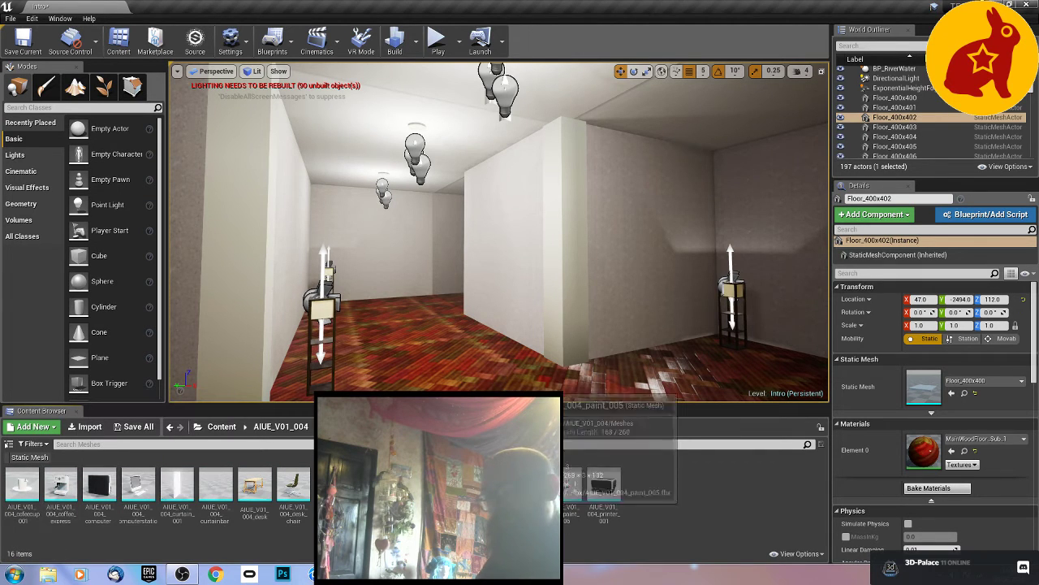
pyautogui.click(215, 491)
pyautogui.moveTo(215, 492); pyautogui.dragTo(553, 161)
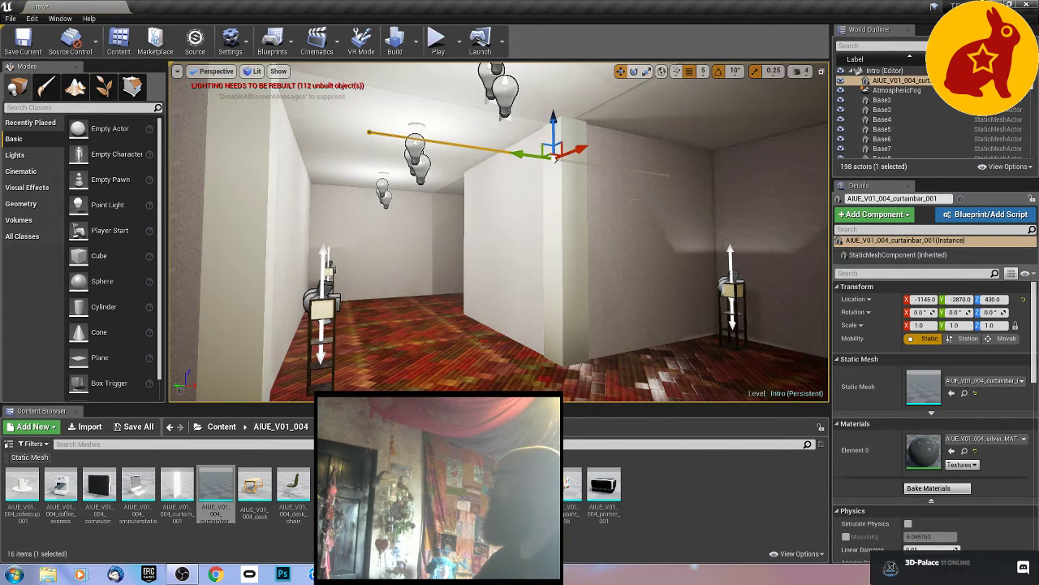
# Step: Center the curtain bar across the corridor opening and raise it near the ceiling, to X -1150, Y -2720, Z 475
pyautogui.moveTo(553, 161); pyautogui.dragTo(634, 209, button='right')
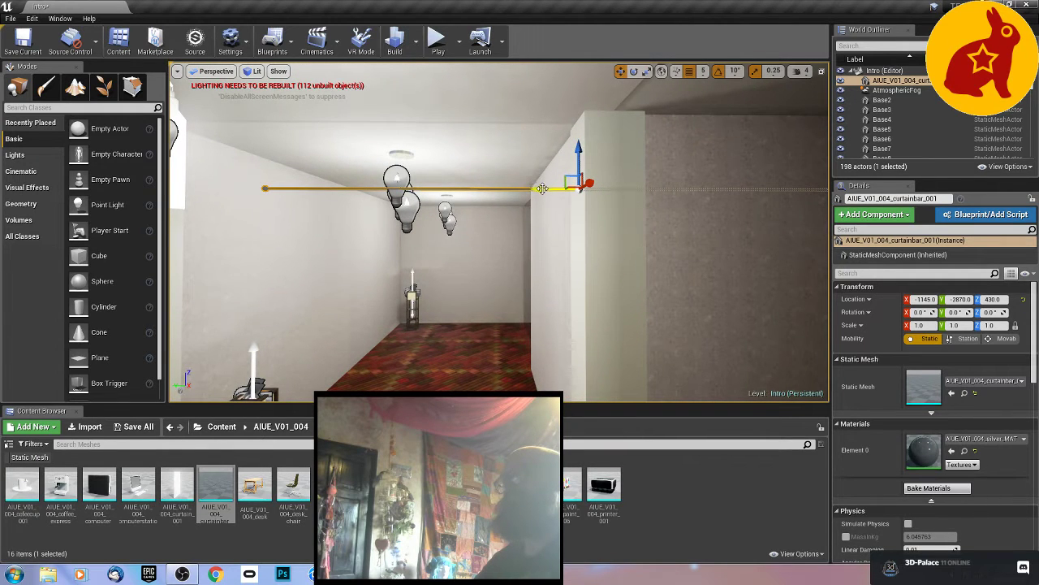
pyautogui.moveTo(542, 189); pyautogui.dragTo(367, 209)
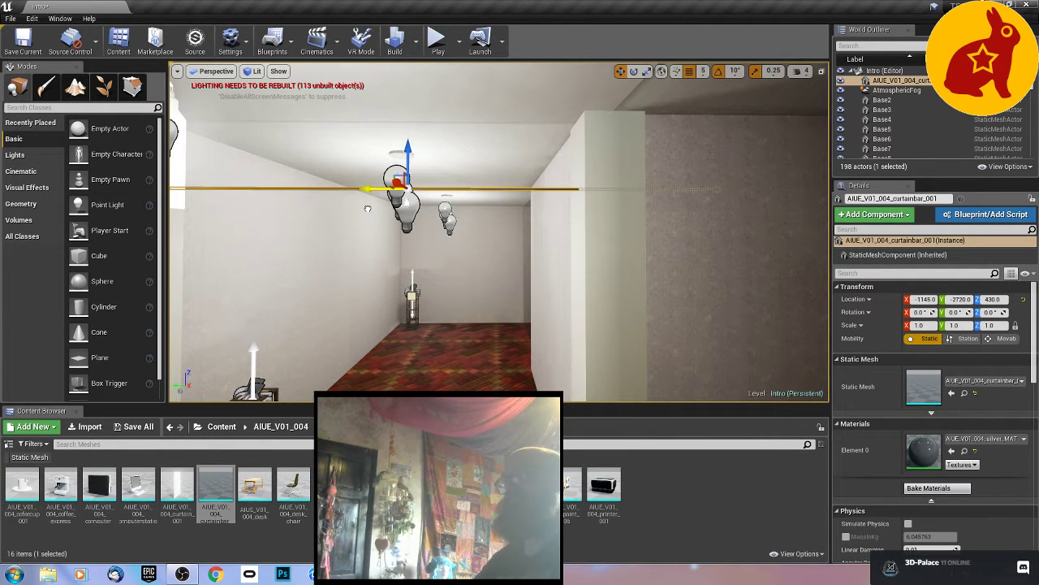
pyautogui.moveTo(367, 209); pyautogui.dragTo(310, 196, button='right')
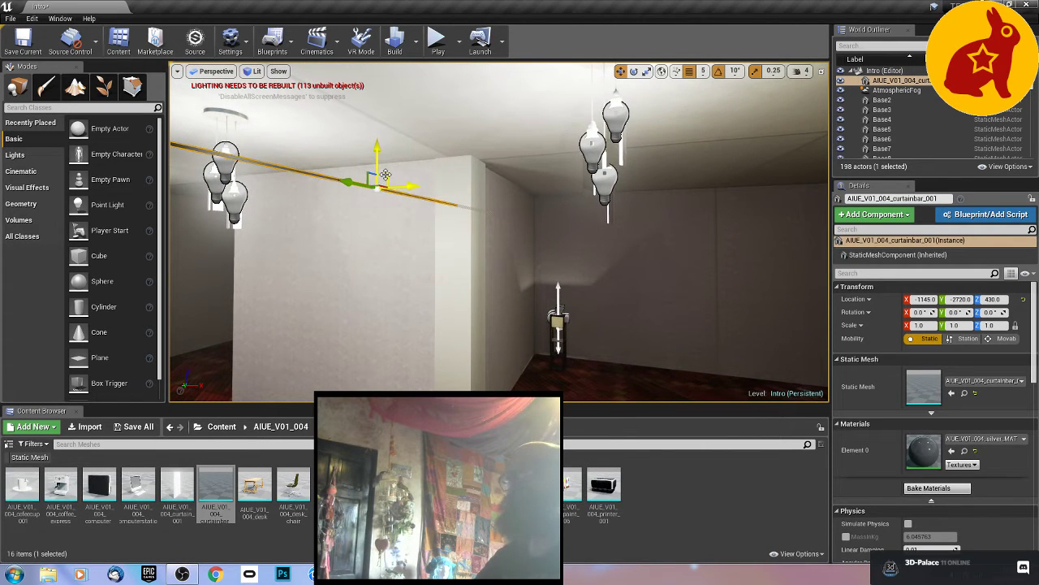
pyautogui.moveTo(385, 175); pyautogui.dragTo(380, 120)
pyautogui.moveTo(380, 119); pyautogui.dragTo(407, 283, button='right')
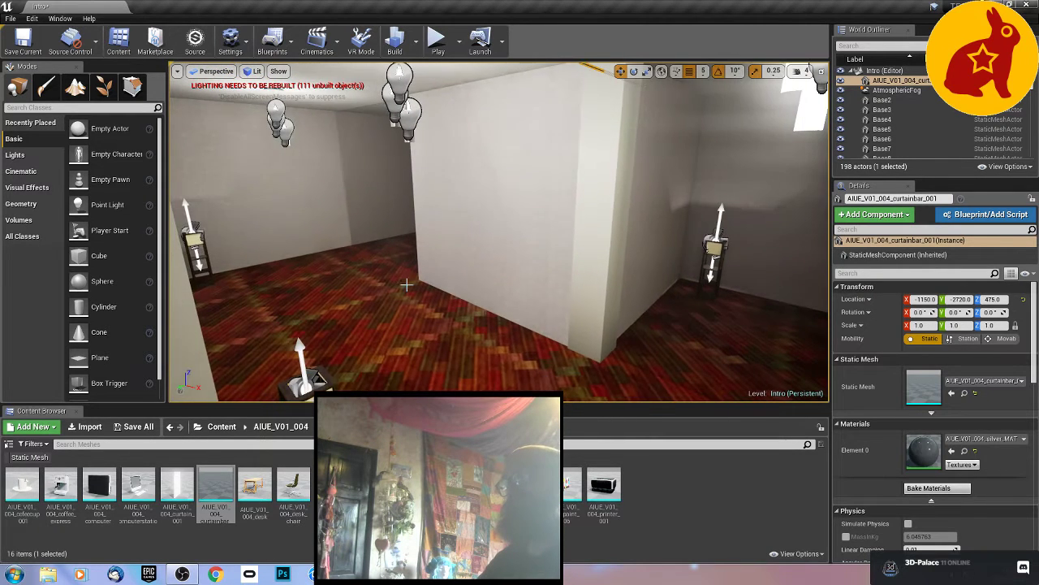
# Step: Place the AIUE_V01_004_curtain_001 mesh near the corridor opening at X -1230, Y -2730, Z 300, and set its Z scale to 1.4
pyautogui.moveTo(185, 494); pyautogui.dragTo(479, 203)
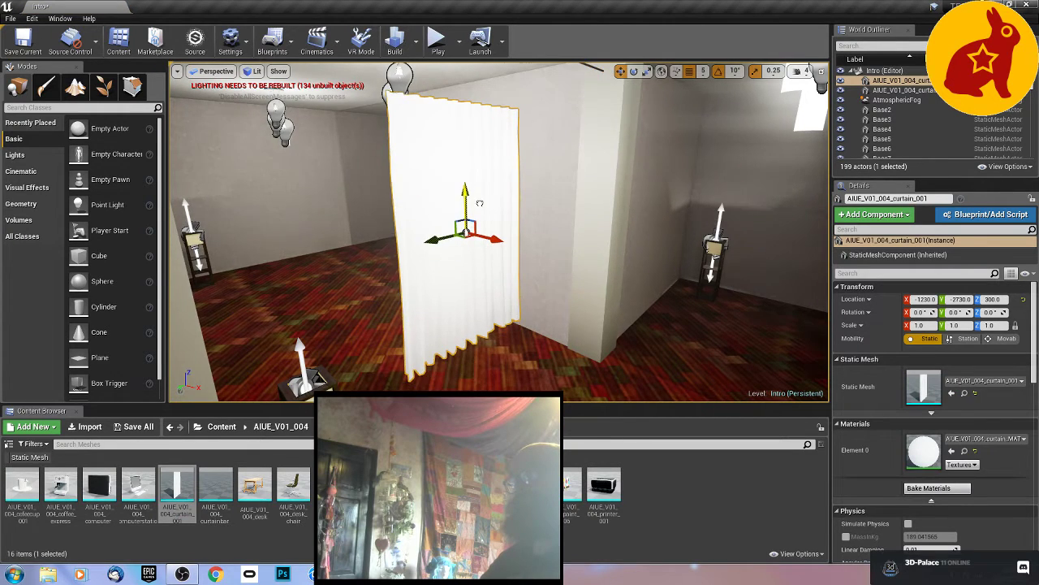
pyautogui.moveTo(483, 234)
pyautogui.mouseDown(button='right')
pyautogui.moveTo(487, 191)
pyautogui.moveTo(466, 232)
pyautogui.moveTo(486, 239)
pyautogui.mouseUp(button='right')
pyautogui.scroll(1, 485, 238)
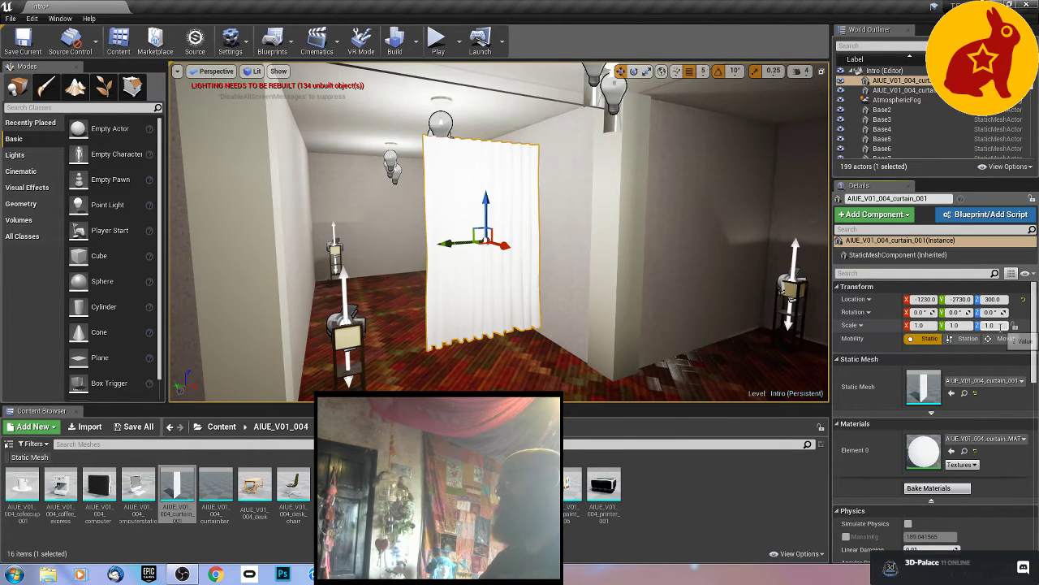
pyautogui.click(999, 326)
pyautogui.write('1.5')
pyautogui.press('Return')
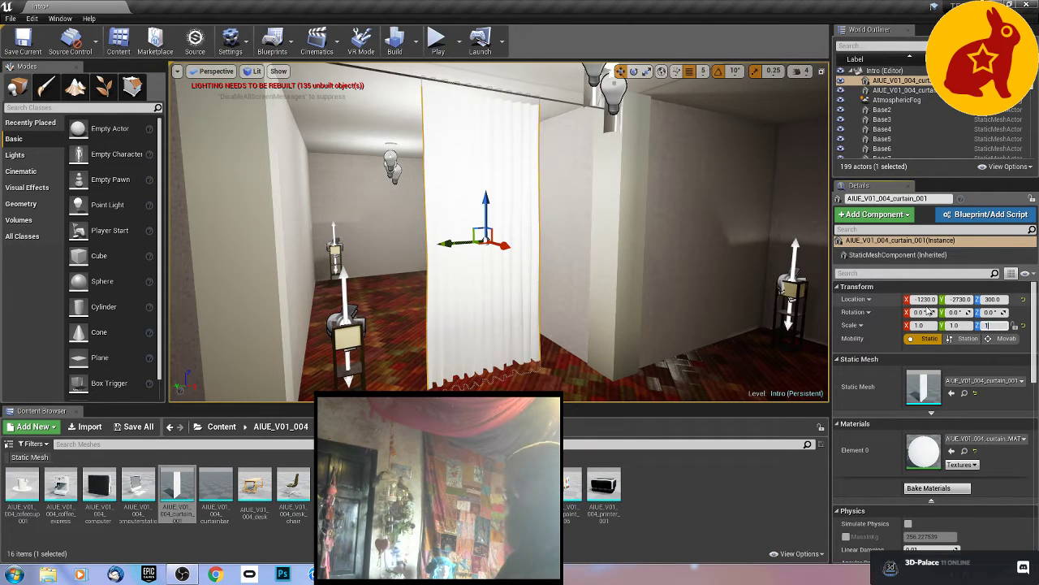
pyautogui.press('Return')
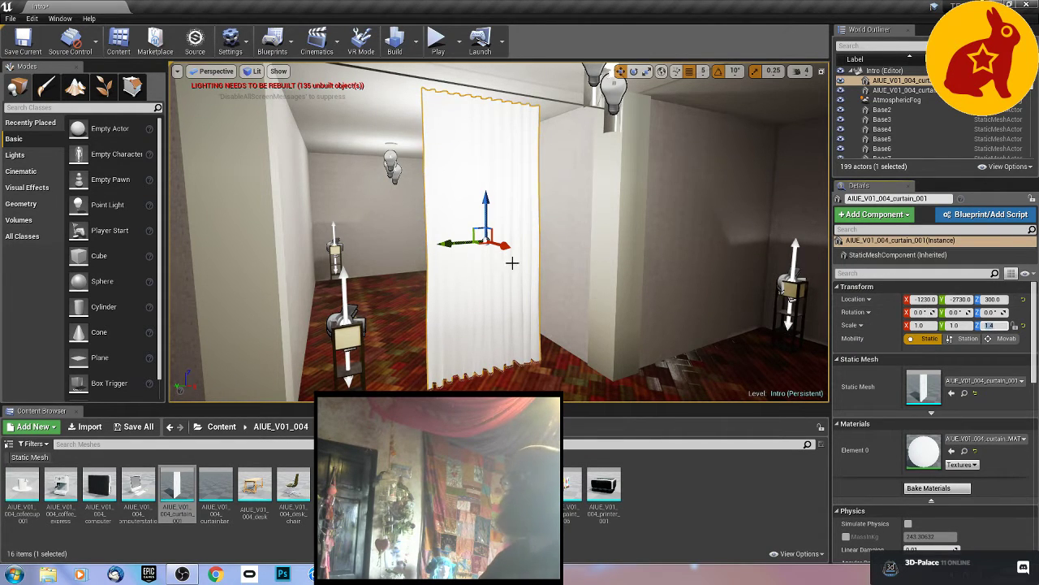
# Step: Move the curtain under the bar to X -1145 and set its Z scale to 1.37
pyautogui.moveTo(513, 263); pyautogui.dragTo(564, 266, button='right')
pyautogui.press('a')
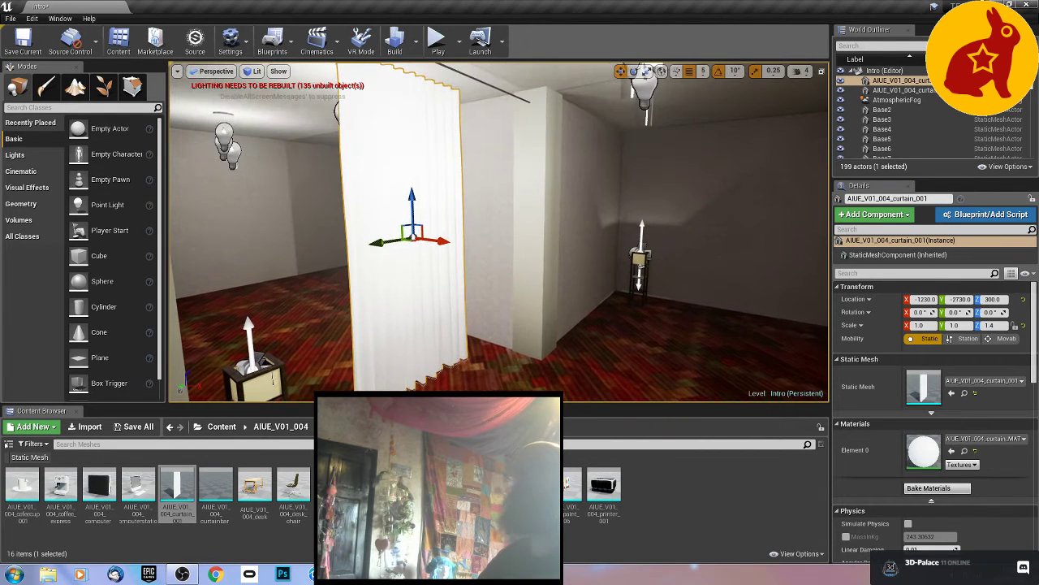
pyautogui.moveTo(409, 209); pyautogui.dragTo(501, 250)
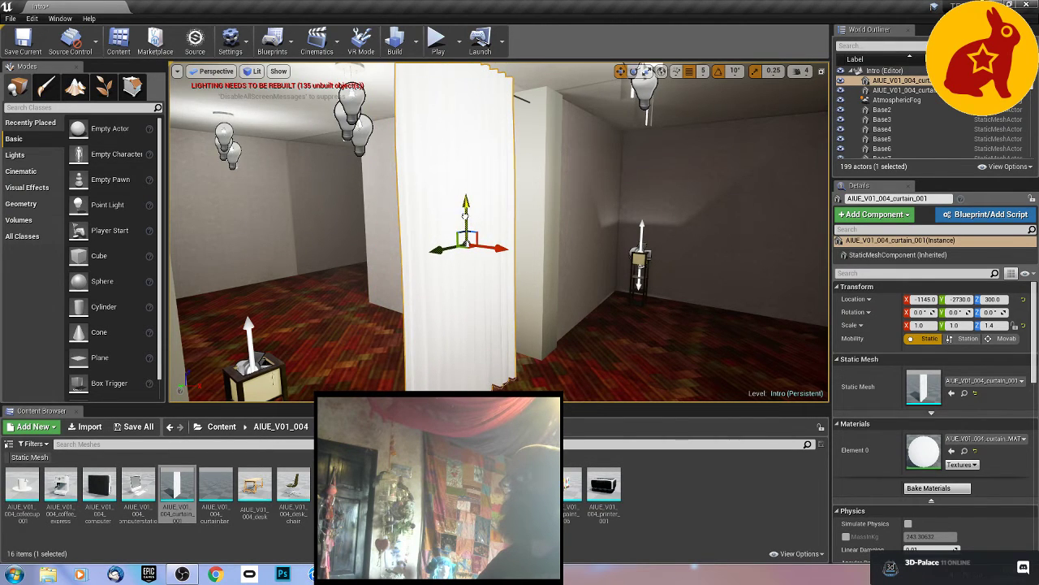
pyautogui.moveTo(466, 213); pyautogui.dragTo(465, 215)
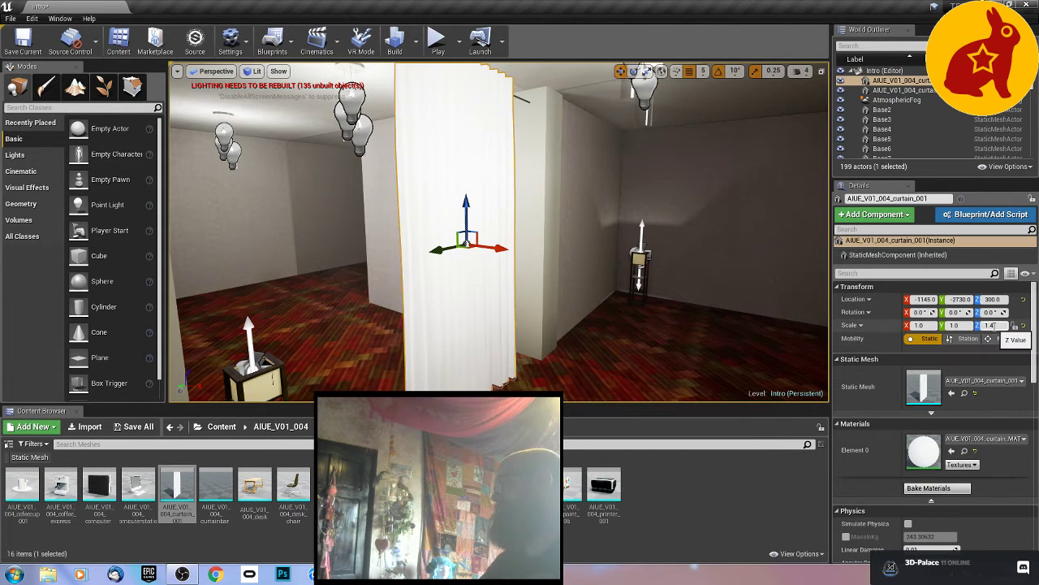
pyautogui.click(992, 325)
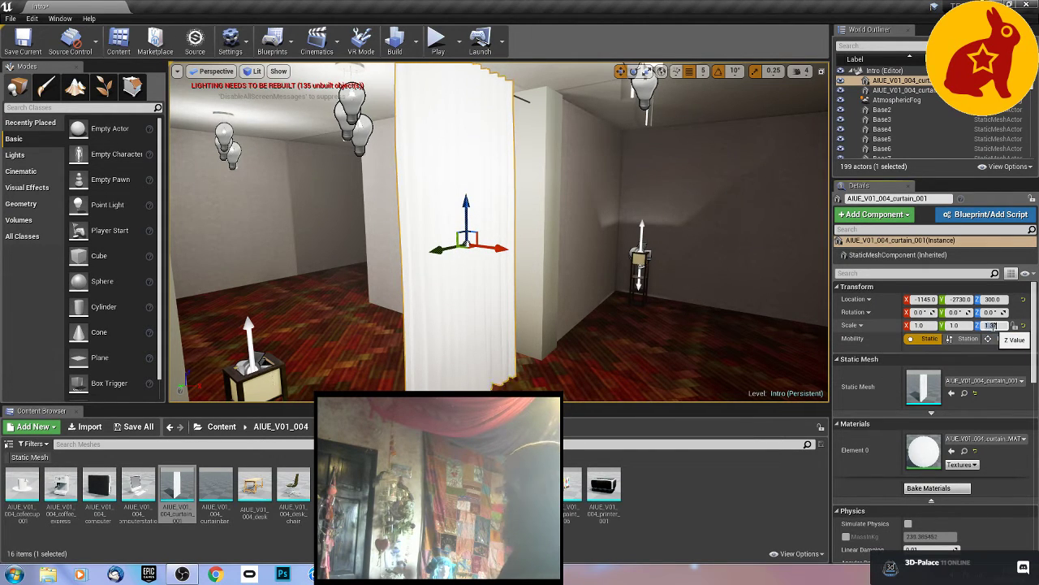
# Step: Narrow the curtain to a Y scale of 0.5 and move it beside the opening's pillar, to Y -2825
pyautogui.moveTo(629, 325); pyautogui.dragTo(500, 321, button='right')
pyautogui.press('d')
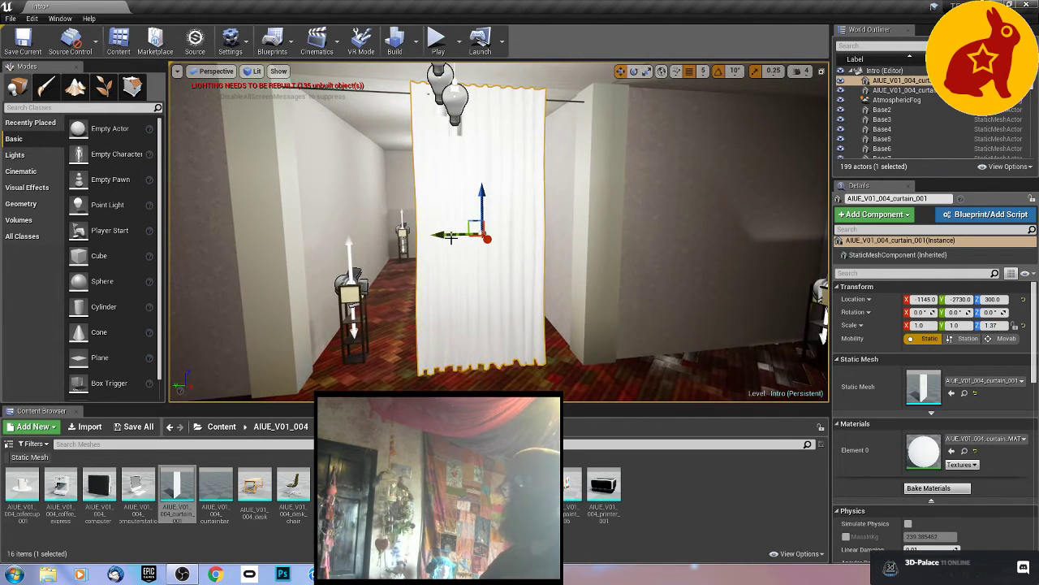
pyautogui.moveTo(452, 237); pyautogui.dragTo(484, 233)
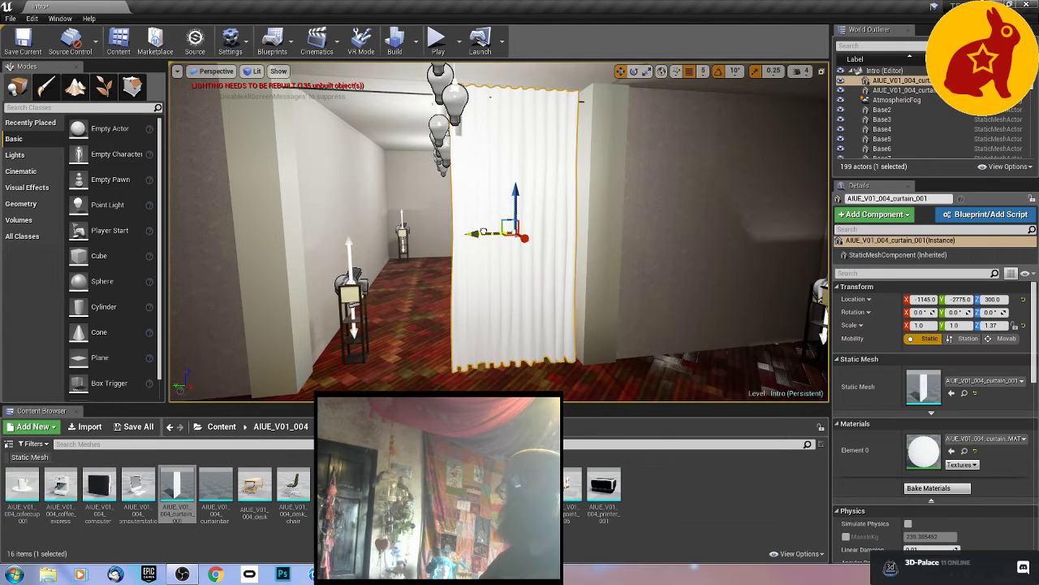
pyautogui.click(957, 325)
pyautogui.write('0.5')
pyautogui.press('Return')
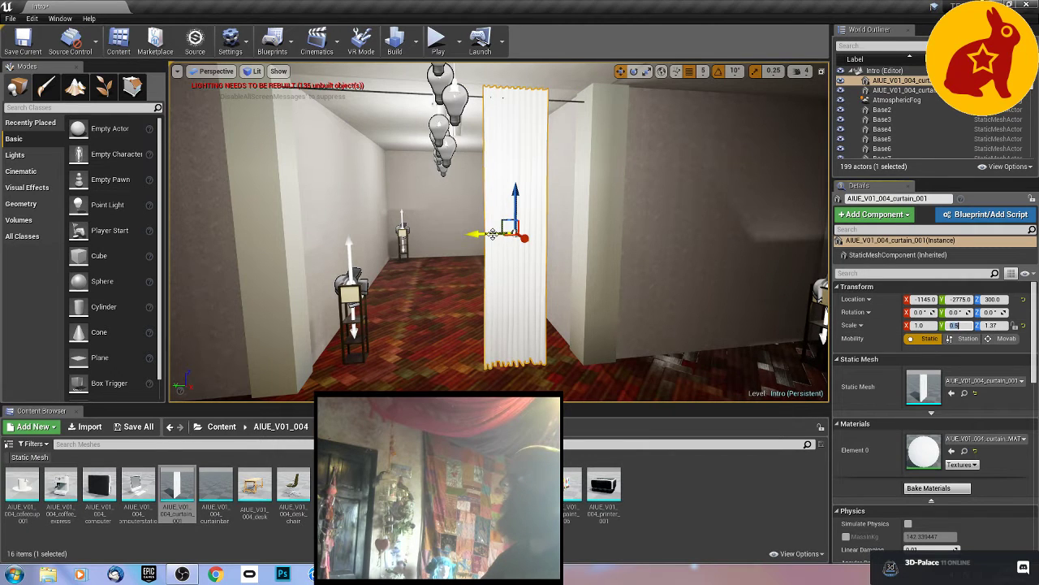
pyautogui.moveTo(492, 233); pyautogui.dragTo(520, 233)
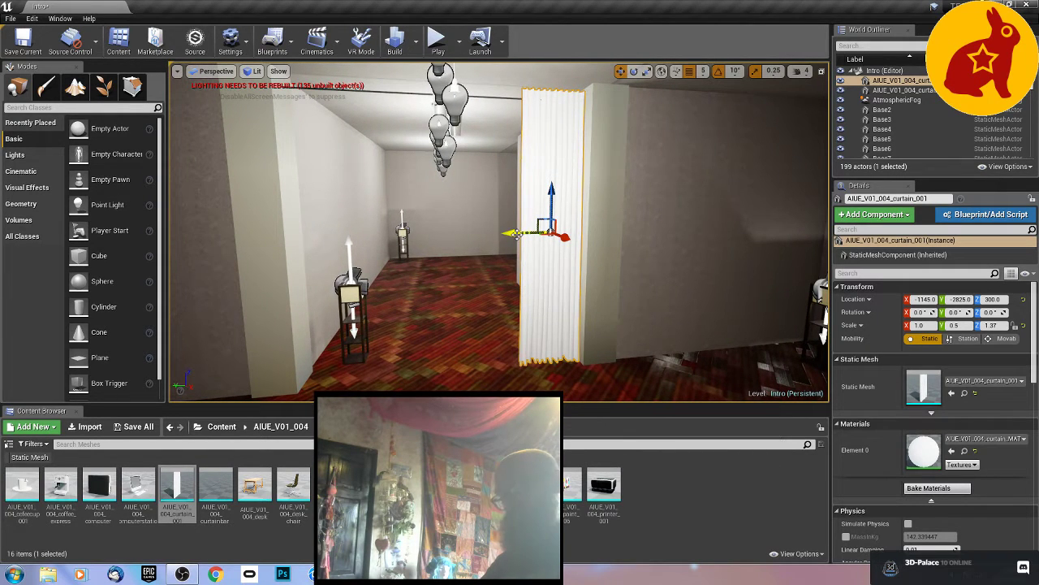
# Step: Duplicate the narrowed curtain along Y to the opposite side of the corridor opening, at Y -2545
pyautogui.keyDown('alt'); pyautogui.keyDown('shift'); pyautogui.moveTo(515, 234); pyautogui.dragTo(506, 234); pyautogui.keyUp('shift'); pyautogui.keyUp('alt')
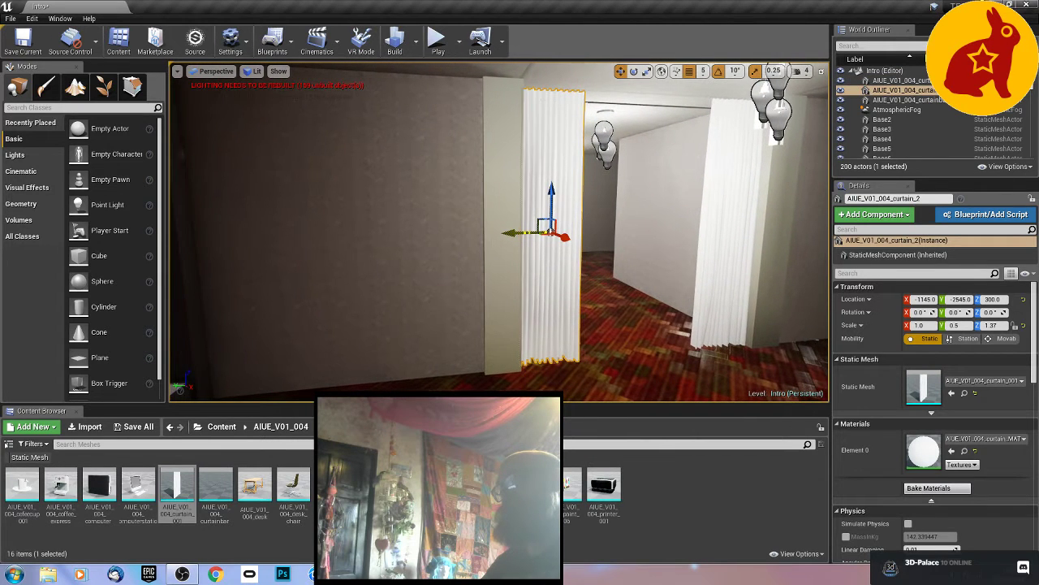
pyautogui.click(633, 341)
pyautogui.moveTo(634, 341)
pyautogui.mouseDown(button='right')
pyautogui.moveTo(592, 343)
pyautogui.moveTo(641, 339)
pyautogui.mouseUp(button='right')
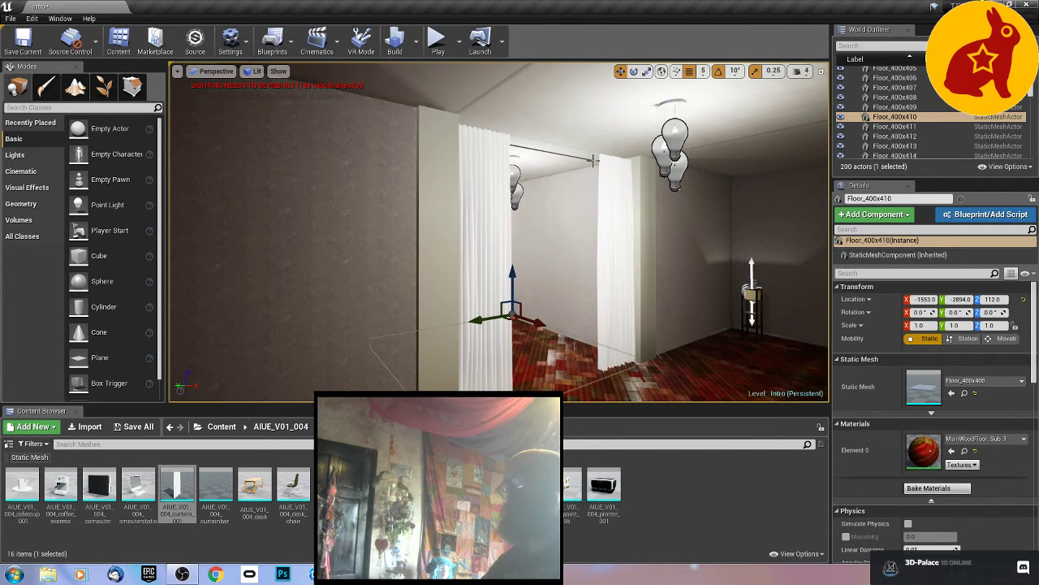
# Step: Duplicate the corridor opening's curtain bar together with its two curtains, moving the copies along X into the main hall
pyautogui.click(594, 159)
pyautogui.keyDown('ctrl'); pyautogui.click(599, 188); pyautogui.keyUp('ctrl')
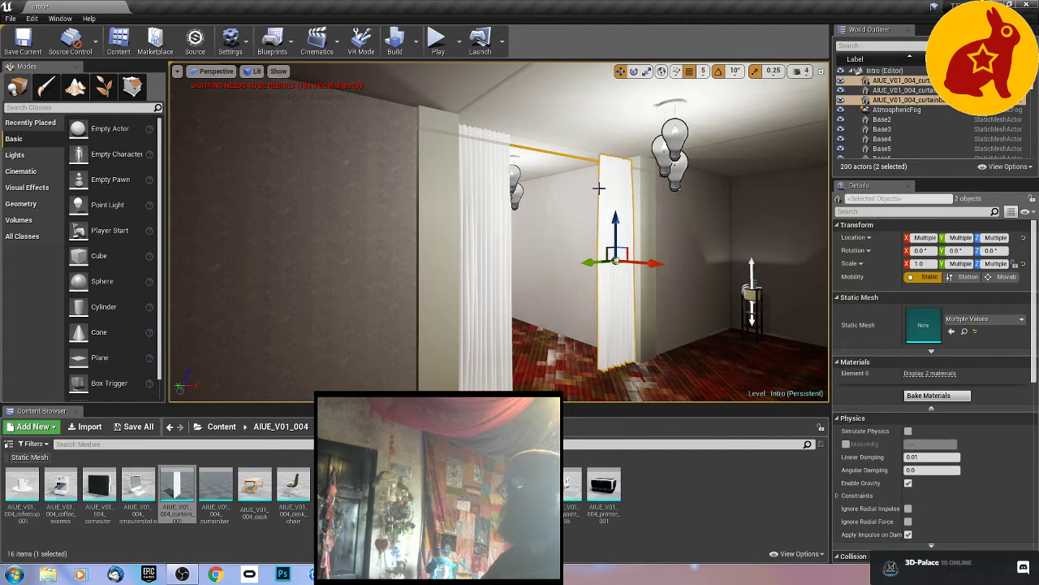
pyautogui.keyDown('ctrl'); pyautogui.click(466, 236); pyautogui.keyUp('ctrl')
pyautogui.moveTo(385, 190)
pyautogui.mouseDown(button='right')
pyautogui.moveTo(479, 244)
pyautogui.moveTo(385, 190)
pyautogui.mouseUp(button='right')
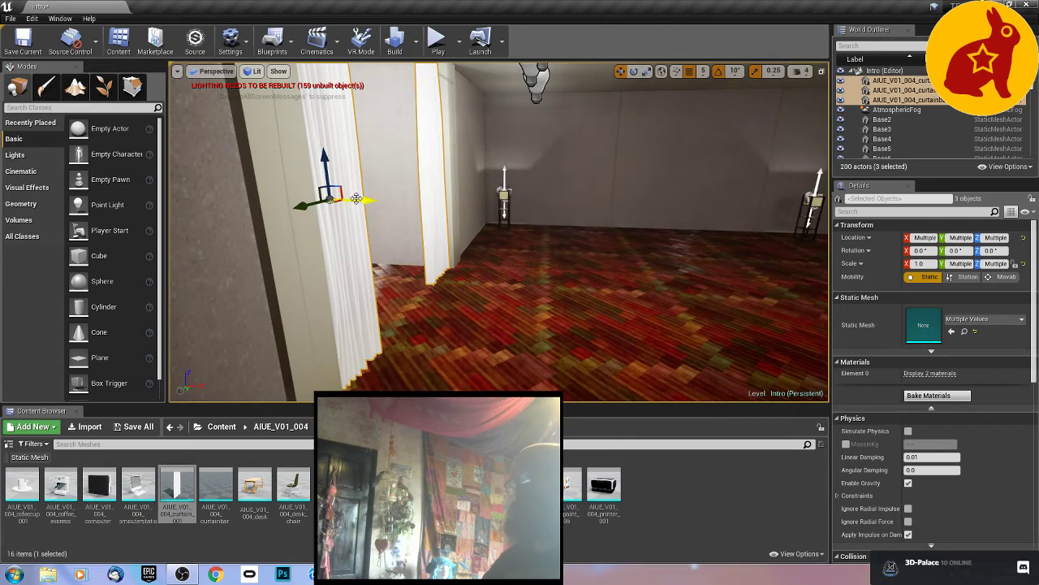
pyautogui.keyDown('alt'); pyautogui.keyDown('shift'); pyautogui.moveTo(360, 200); pyautogui.dragTo(743, 201); pyautogui.keyUp('shift'); pyautogui.keyUp('alt')
# Step: Rotate the duplicated curtain bar and curtains 180 degrees about Z so they face the opposite way
pyautogui.moveTo(277, 218)
pyautogui.mouseDown(button='right')
pyautogui.moveTo(548, 207)
pyautogui.moveTo(272, 215)
pyautogui.mouseUp(button='right')
pyautogui.press('s')
pyautogui.press('e')
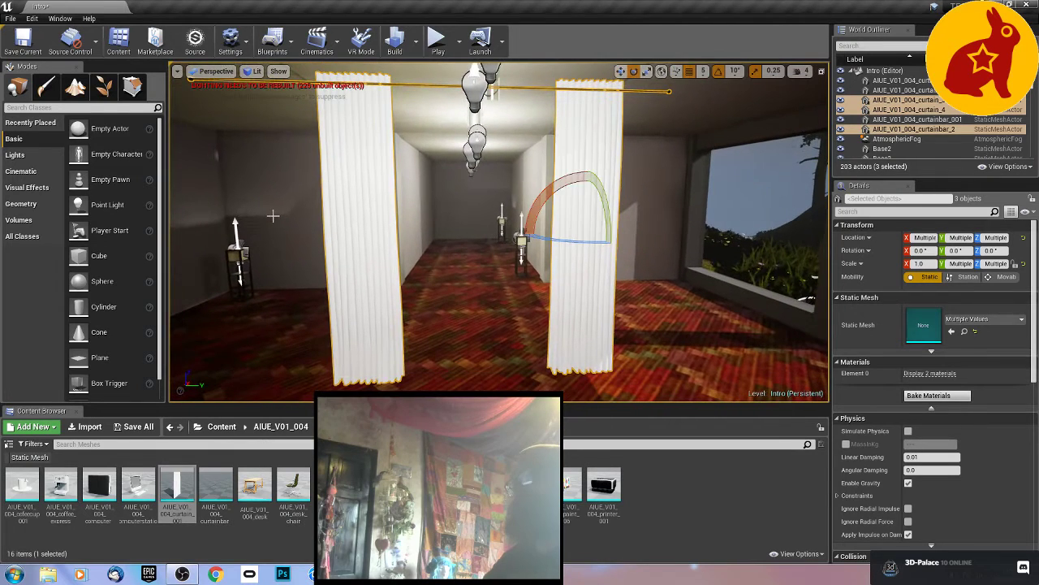
pyautogui.moveTo(575, 242); pyautogui.dragTo(705, 243)
pyautogui.moveTo(575, 242); pyautogui.dragTo(573, 203, button='right')
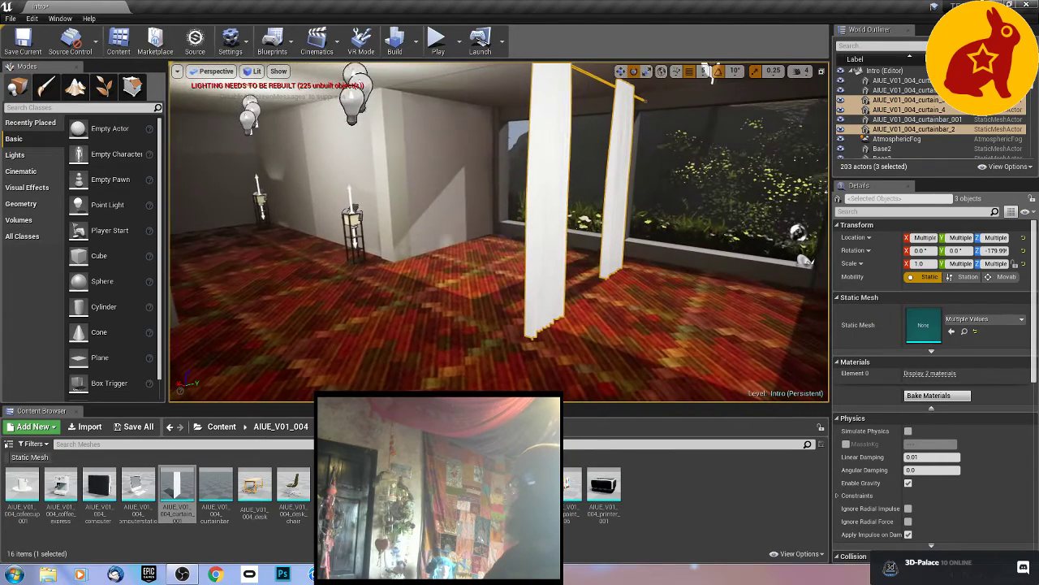
# Step: Move the rotated curtain bar and curtains against the opposite wall and centre them in its corridor opening
pyautogui.press('w')
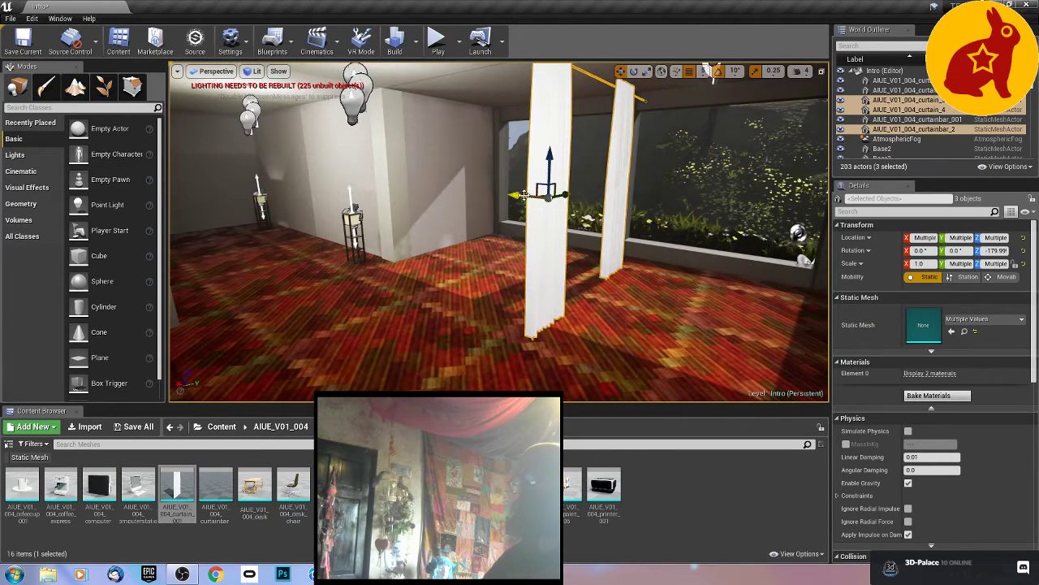
pyautogui.moveTo(524, 195); pyautogui.dragTo(354, 183)
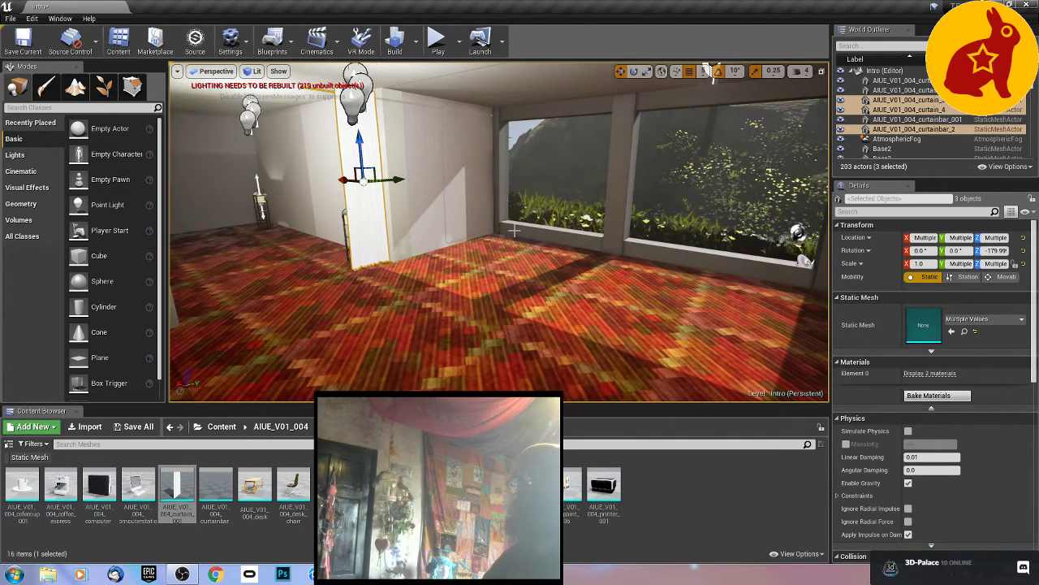
pyautogui.moveTo(514, 231); pyautogui.dragTo(411, 227, button='right')
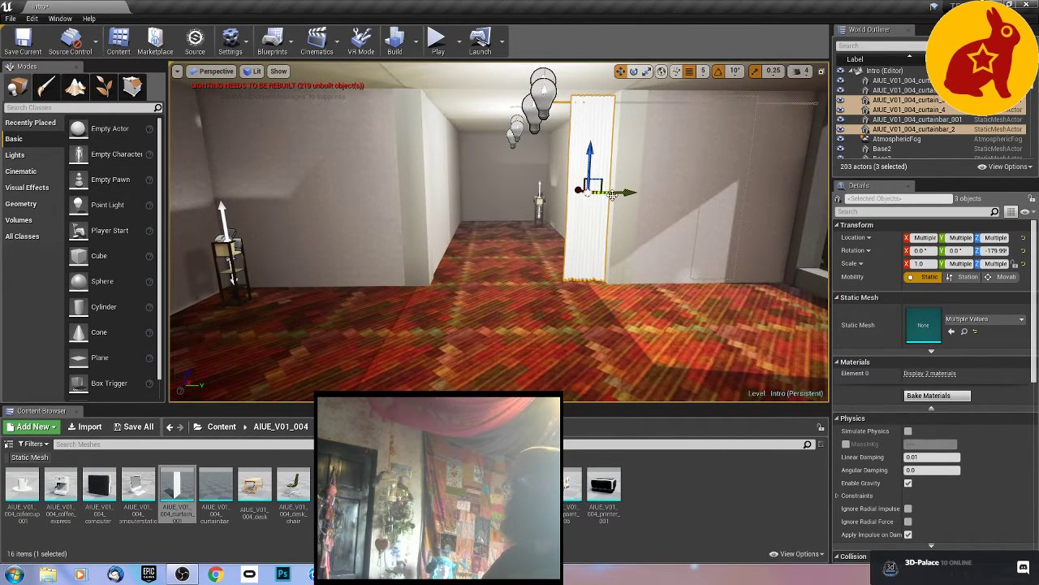
pyautogui.moveTo(614, 195); pyautogui.dragTo(479, 206)
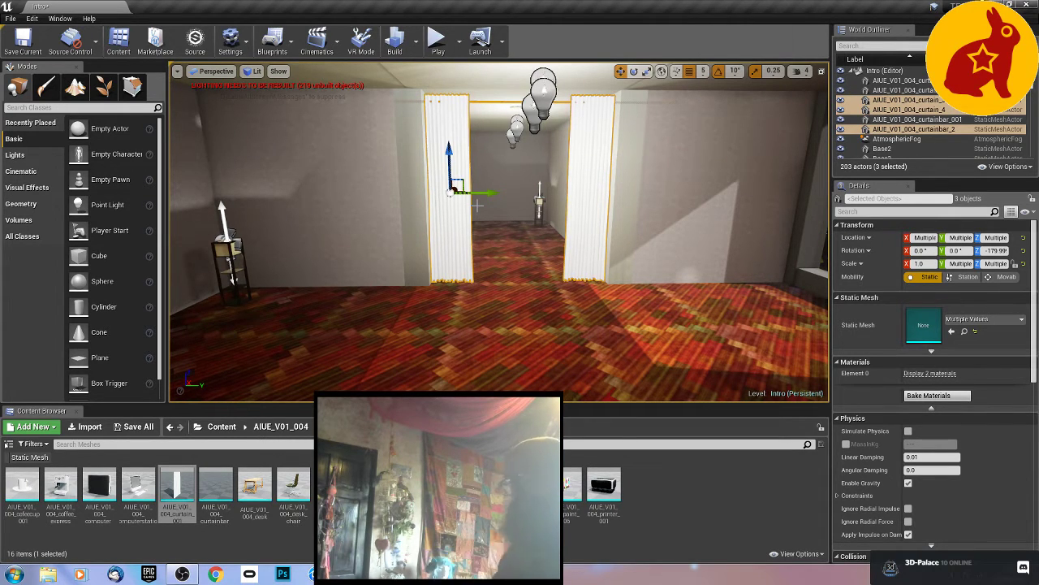
# Step: Open the Meshes folder of the AIUE_V01_002 asset pack while facing the window corner of the hall
pyautogui.click(504, 294)
pyautogui.moveTo(503, 294); pyautogui.dragTo(412, 320, button='right')
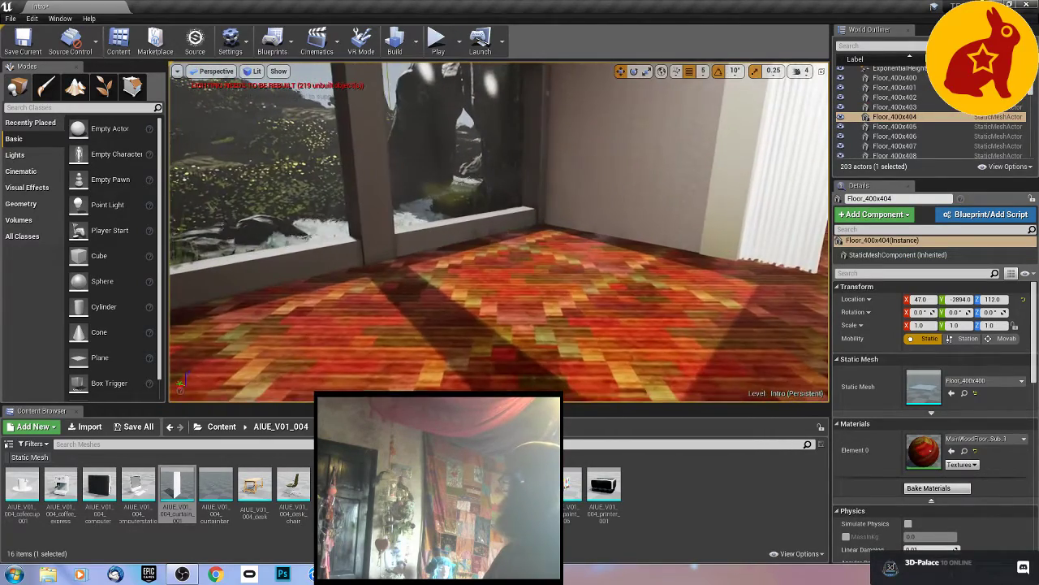
pyautogui.click(222, 427)
pyautogui.doubleClick(50, 497)
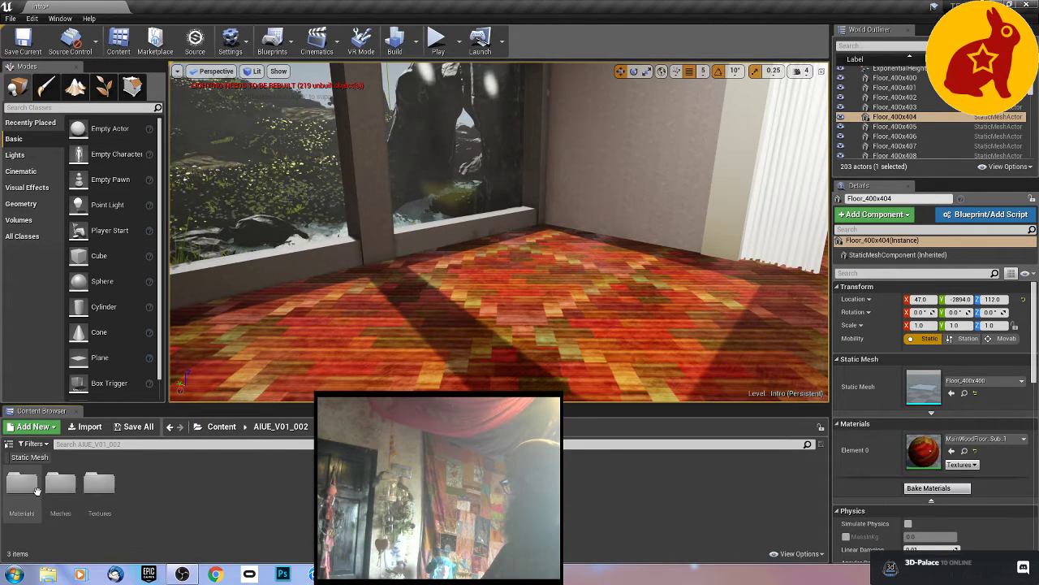
pyautogui.click(60, 487)
pyautogui.doubleClick(60, 487)
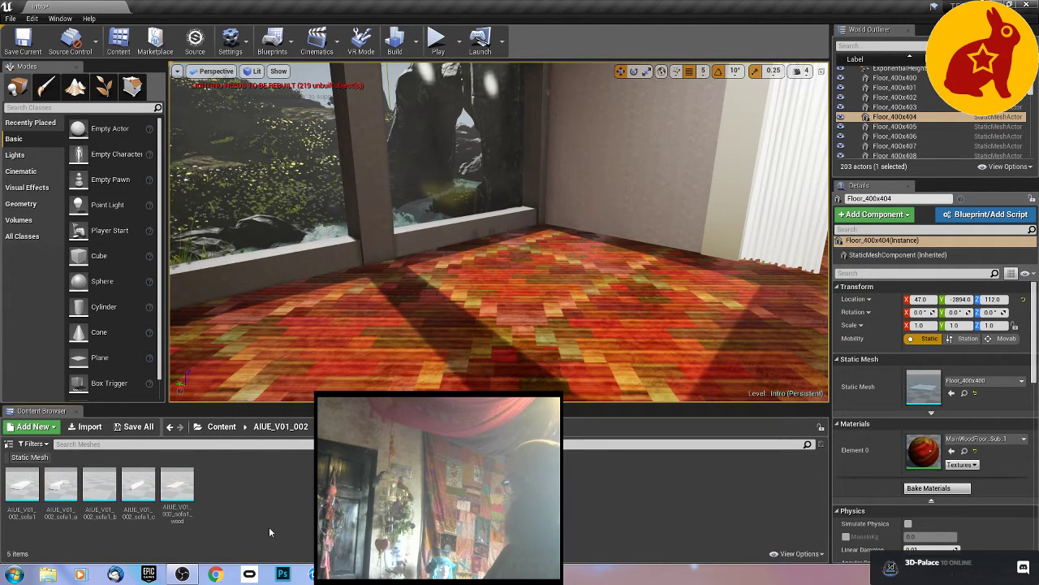
# Step: Place all five AIUE_V01_002_sofa1 meshes together near the windows at X -850, Y -2335, Z 135
pyautogui.click(31, 486)
pyautogui.keyDown('shift'); pyautogui.click(176, 489); pyautogui.keyUp('shift')
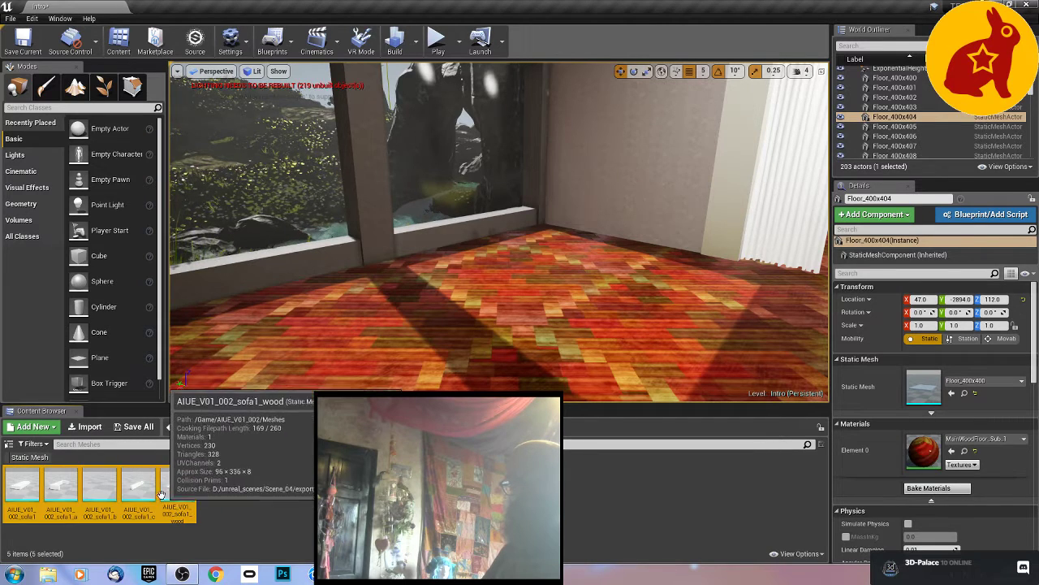
pyautogui.moveTo(141, 488); pyautogui.dragTo(260, 420)
pyautogui.moveTo(537, 278); pyautogui.dragTo(535, 277)
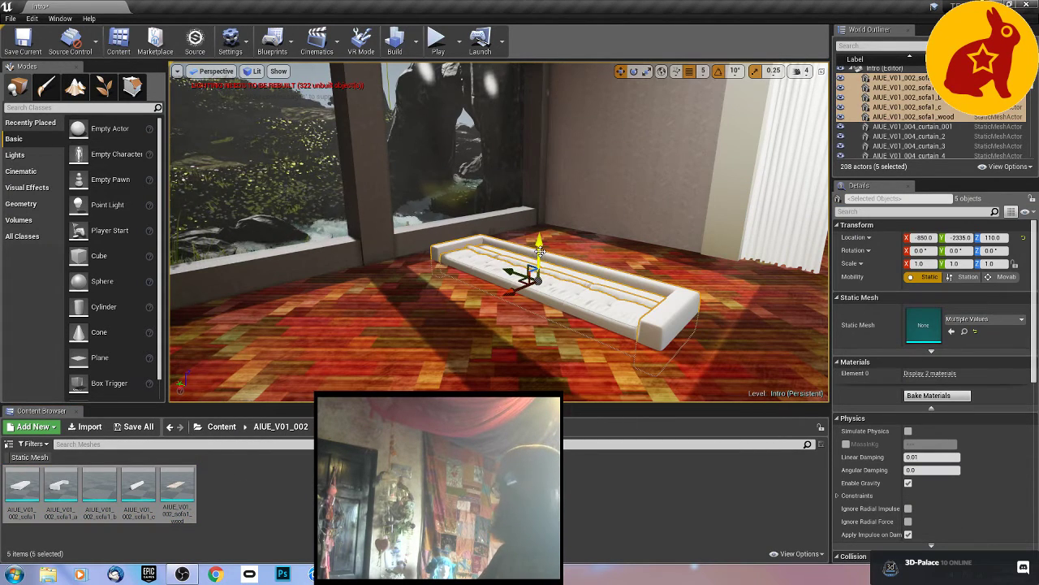
pyautogui.moveTo(540, 252); pyautogui.dragTo(545, 233)
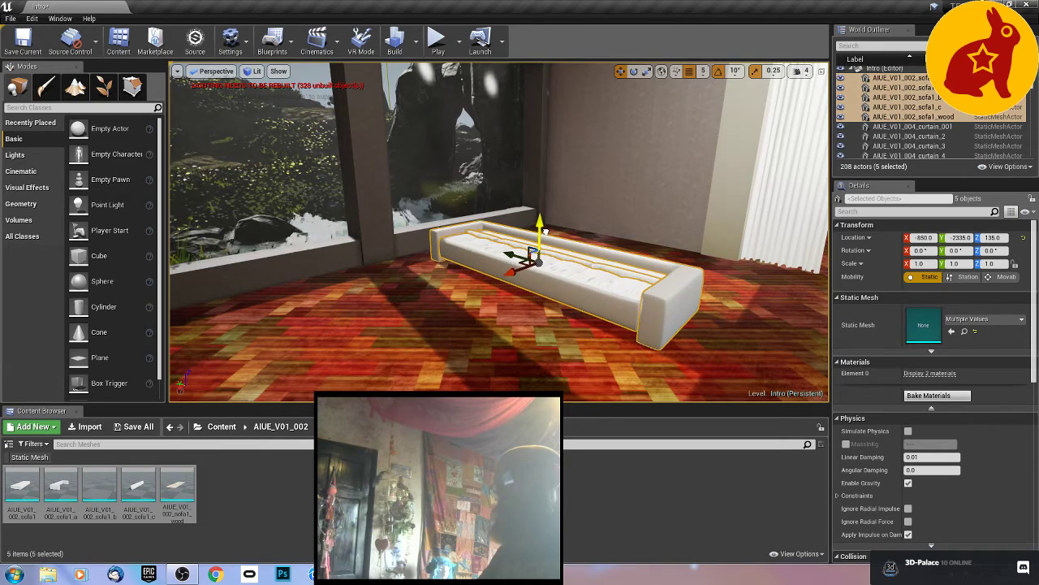
pyautogui.moveTo(545, 232)
pyautogui.mouseDown(button='right')
pyautogui.moveTo(562, 240)
pyautogui.moveTo(519, 237)
pyautogui.moveTo(545, 218)
pyautogui.moveTo(537, 231)
pyautogui.moveTo(601, 257)
pyautogui.moveTo(554, 253)
pyautogui.moveTo(575, 243)
pyautogui.moveTo(536, 239)
pyautogui.mouseUp(button='right')
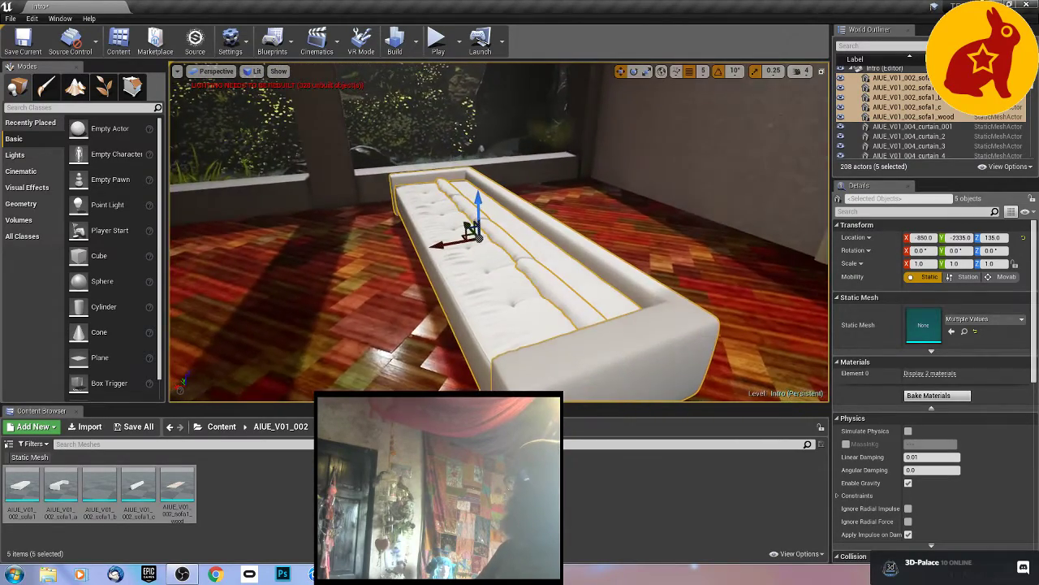
# Step: Move the sofa's back cushions, AIUE_V01_002_sofa1_c, to X -885 and Z 165 so they rest against the frame's back
pyautogui.click(420, 306)
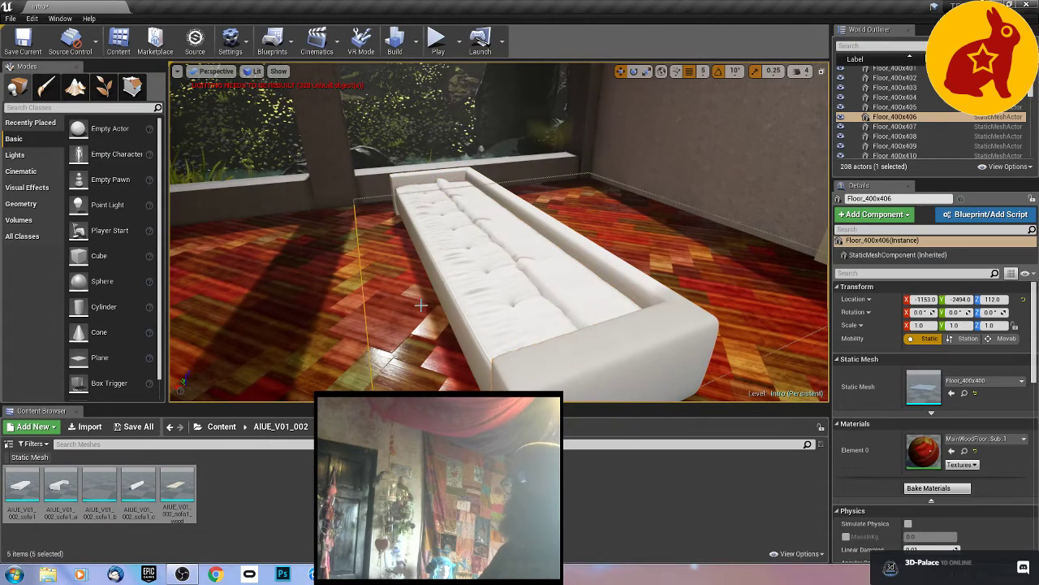
pyautogui.click(548, 283)
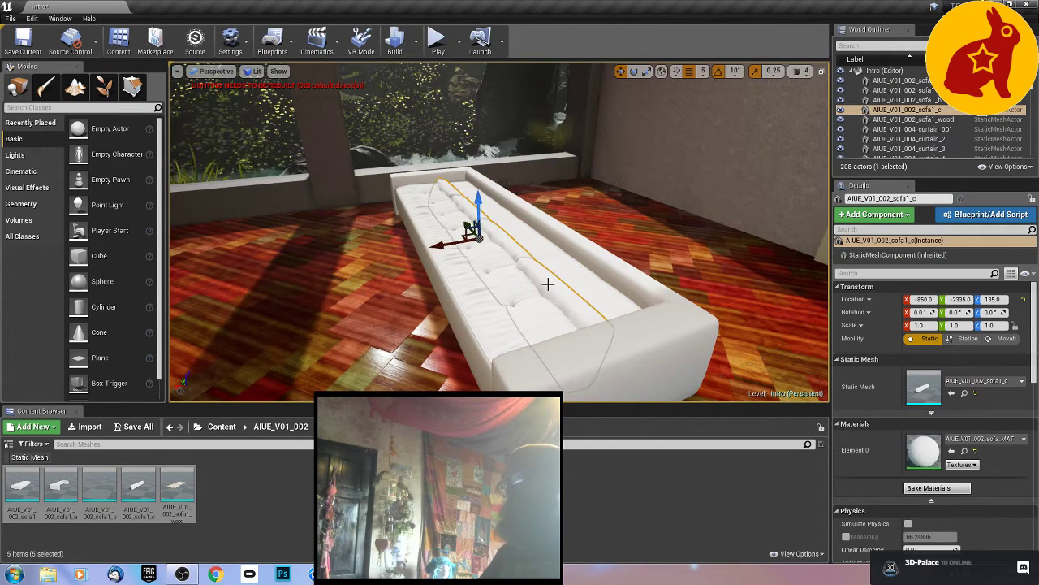
pyautogui.moveTo(480, 209); pyautogui.dragTo(493, 173)
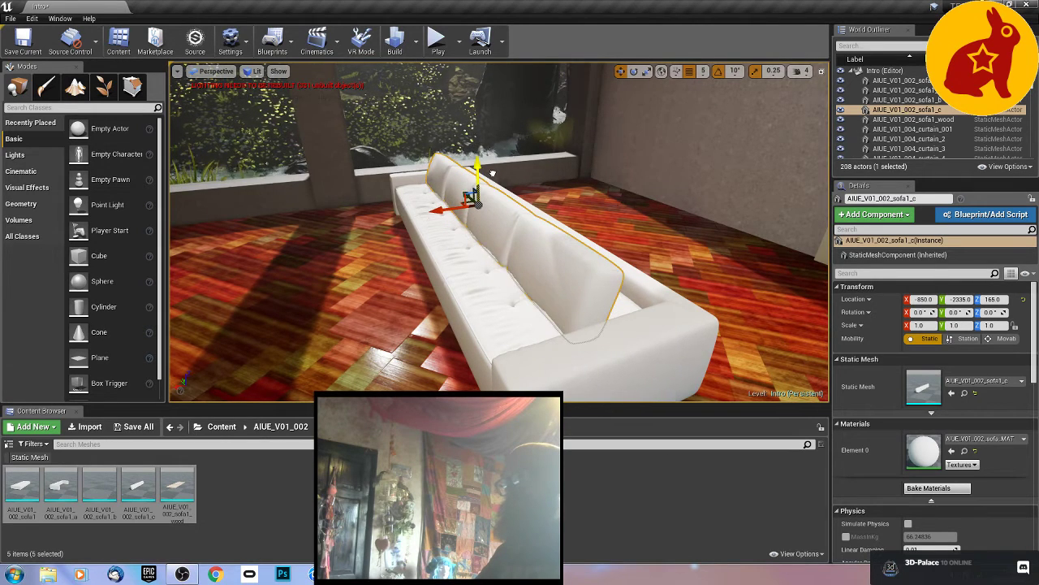
pyautogui.moveTo(442, 213); pyautogui.dragTo(486, 192)
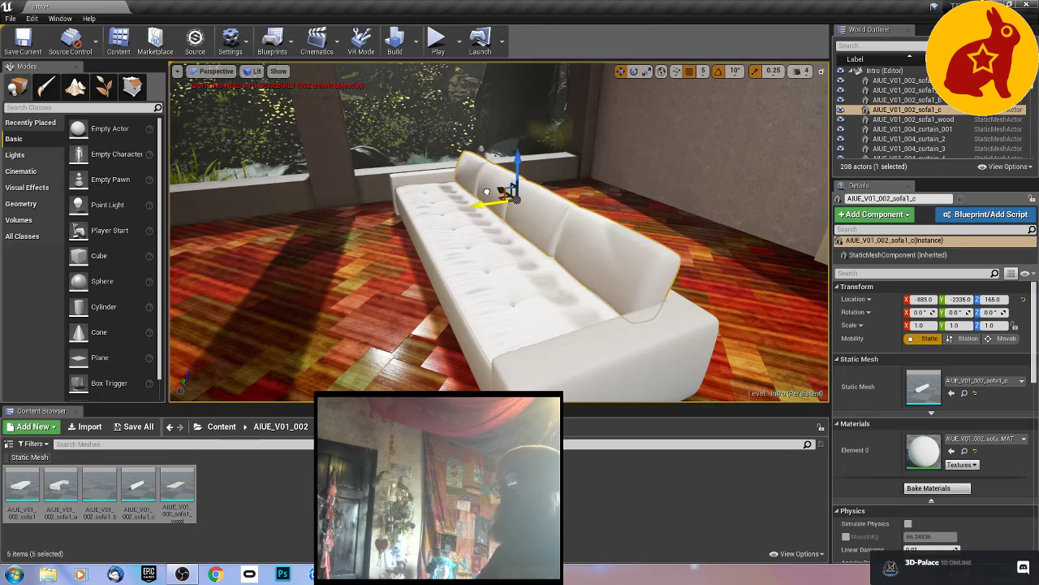
# Step: Raise the sofa's seat cushion, AIUE_V01_002_sofa1, to Z 155
pyautogui.click(444, 275)
pyautogui.keyDown('alt'); pyautogui.moveTo(399, 322); pyautogui.dragTo(520, 313); pyautogui.keyUp('alt')
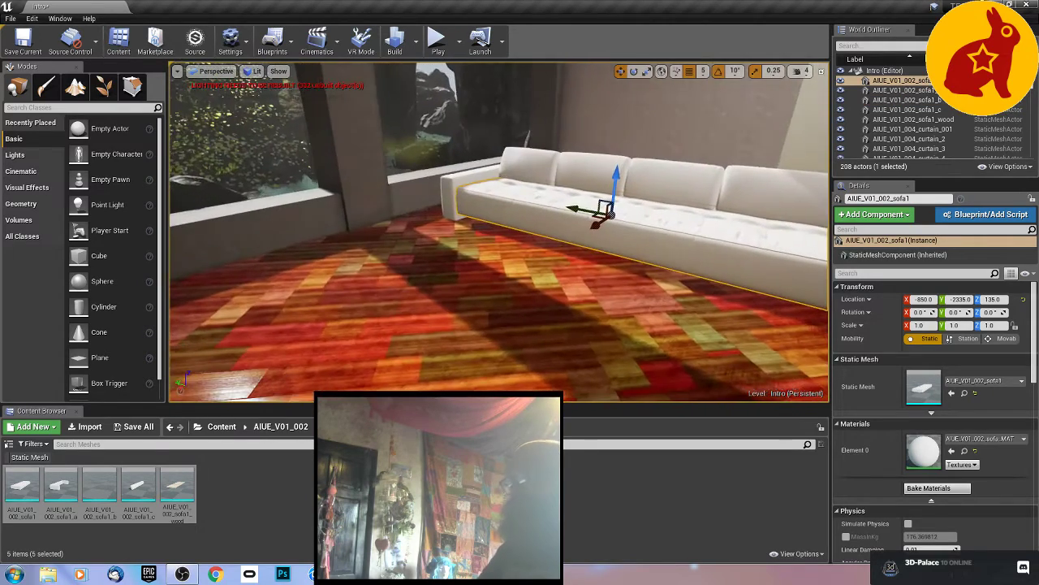
pyautogui.moveTo(612, 196); pyautogui.dragTo(622, 173)
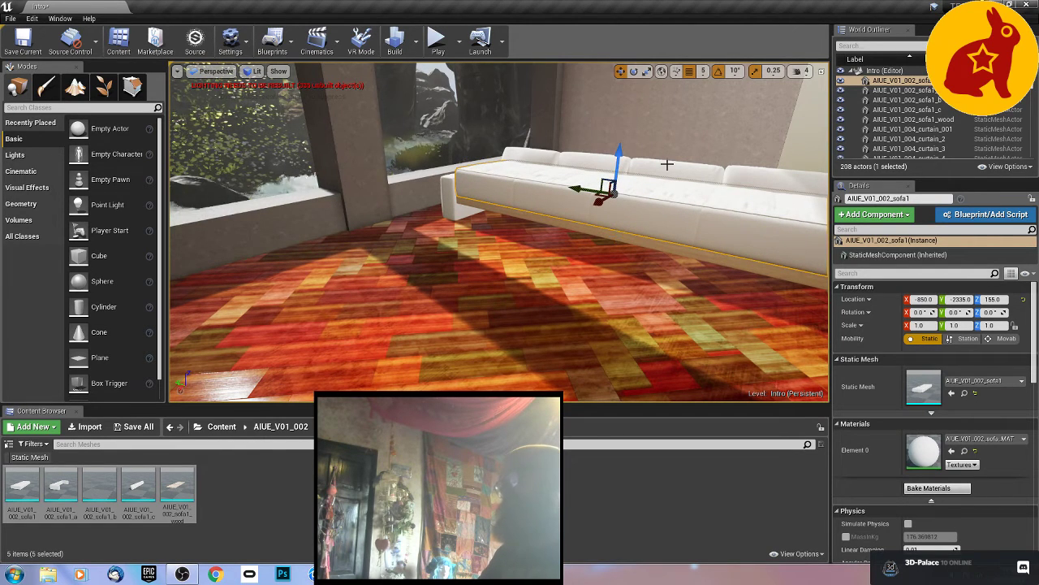
# Step: Lower the seat cushion together with the AIUE_V01_002_sofa1_wood base so the seat fits inside the sofa frame
pyautogui.click(658, 176)
pyautogui.click(610, 221)
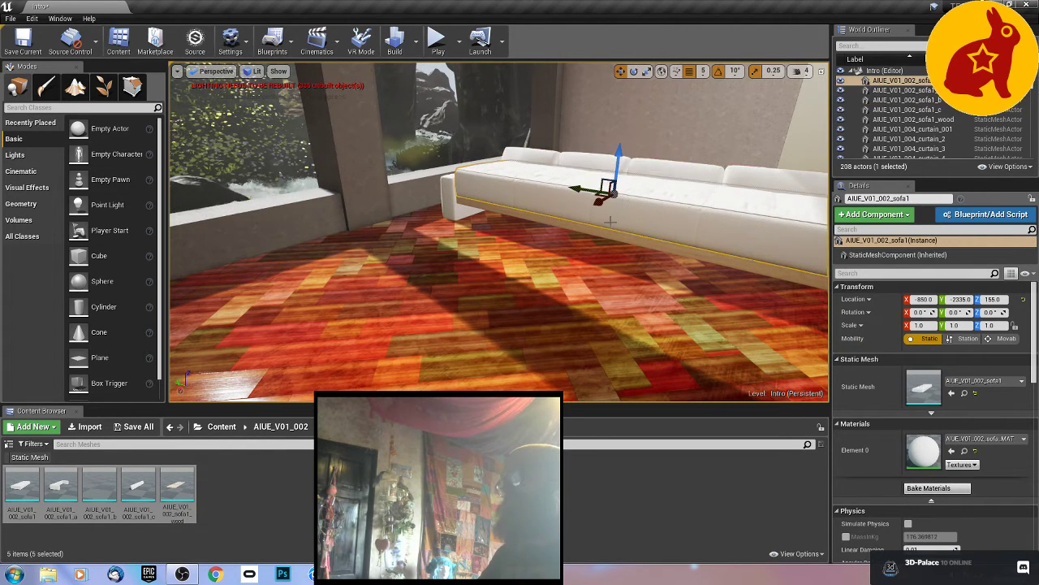
pyautogui.keyDown('ctrl'); pyautogui.click(608, 234); pyautogui.keyUp('ctrl')
pyautogui.moveTo(615, 195); pyautogui.dragTo(611, 212)
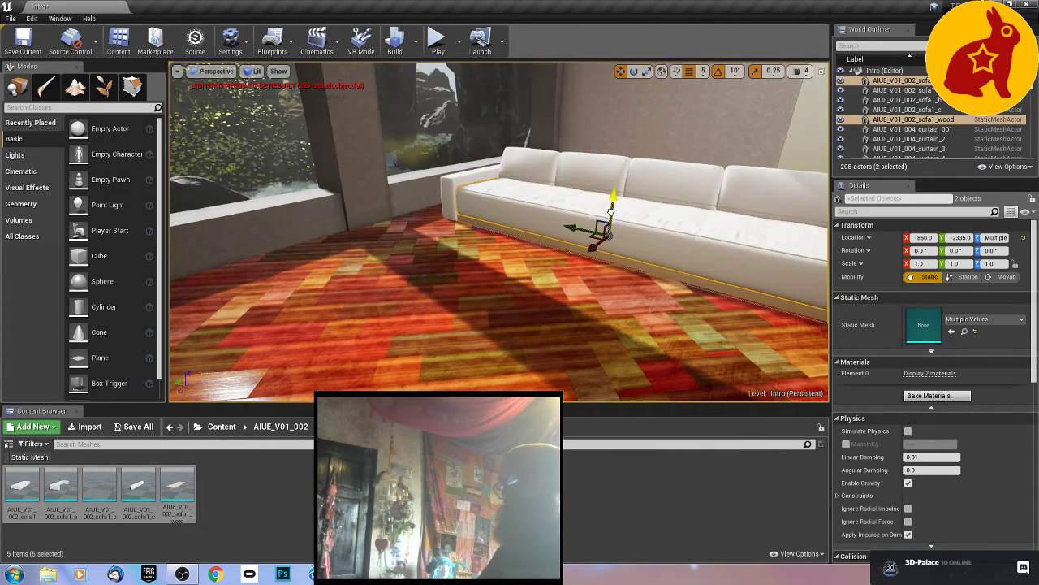
# Step: Try to move the sofa's back cushions, frame, seat and wood base together along Y, and undo the move
pyautogui.click(542, 280)
pyautogui.moveTo(542, 280); pyautogui.dragTo(650, 301, button='right')
pyautogui.moveTo(467, 274); pyautogui.dragTo(467, 273, button='right')
pyautogui.click(467, 274)
pyautogui.moveTo(573, 263); pyautogui.dragTo(574, 263, button='right')
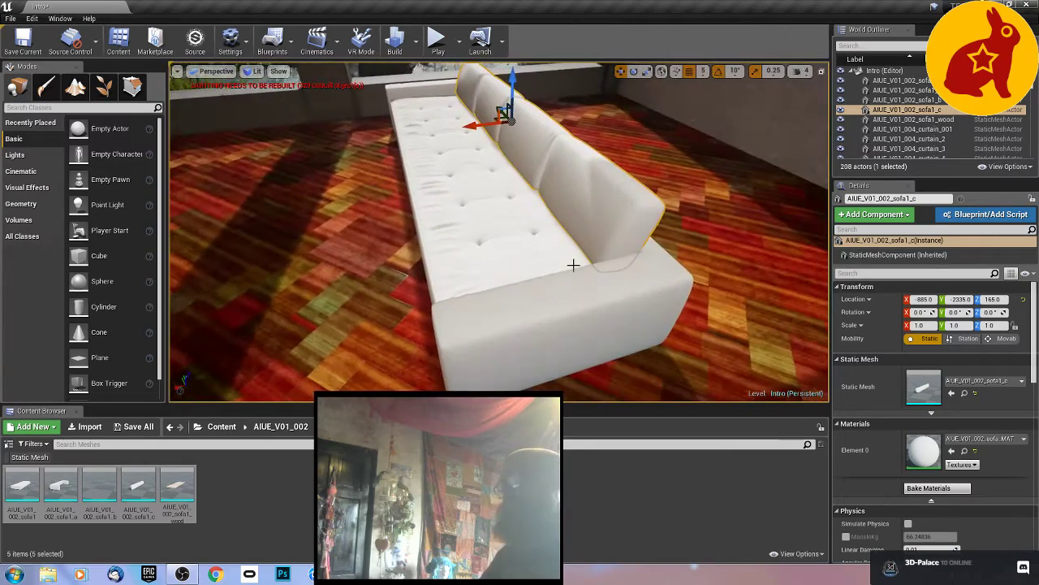
pyautogui.keyDown('ctrl'); pyautogui.click(511, 260); pyautogui.keyUp('ctrl')
pyautogui.moveTo(473, 318); pyautogui.dragTo(473, 318, button='right')
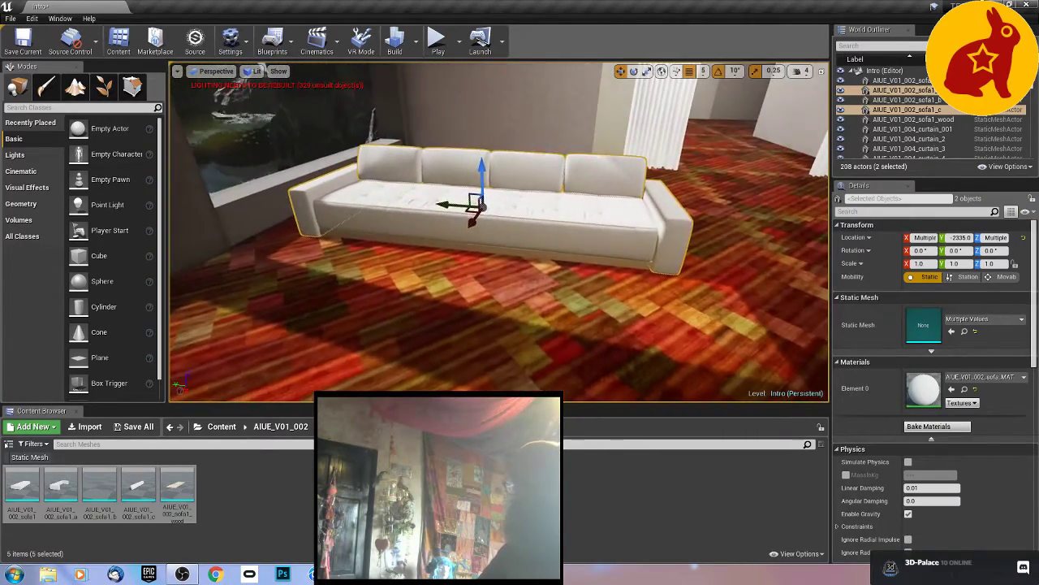
pyautogui.keyDown('ctrl'); pyautogui.click(551, 223); pyautogui.keyUp('ctrl')
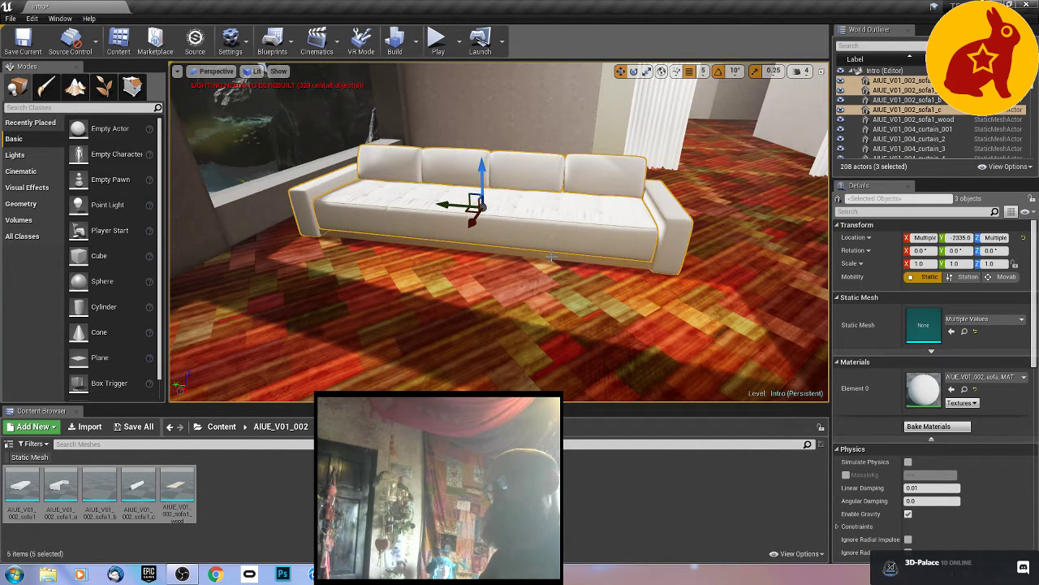
pyautogui.keyDown('ctrl'); pyautogui.click(552, 257); pyautogui.keyUp('ctrl')
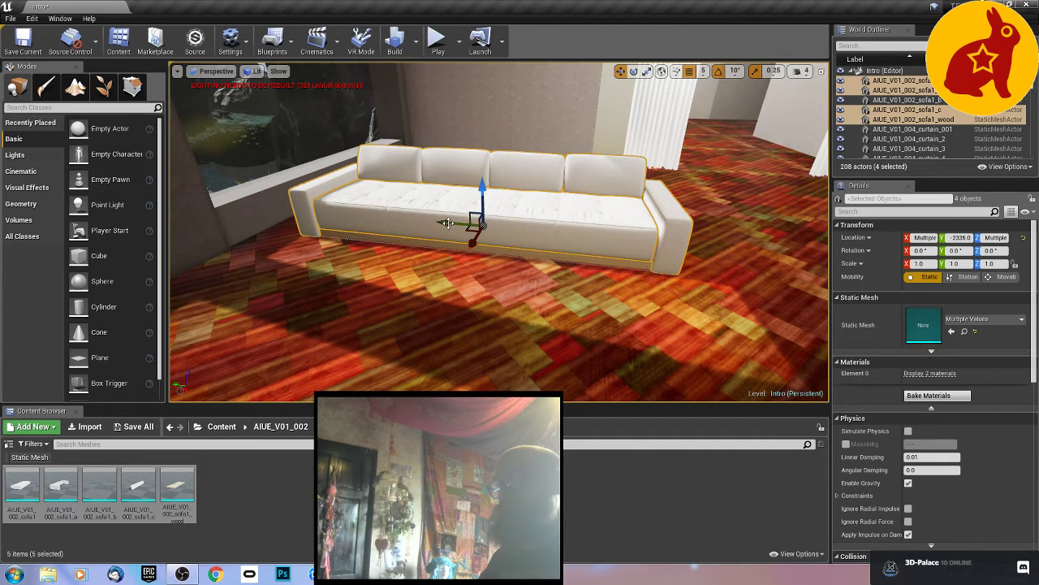
pyautogui.moveTo(448, 223); pyautogui.dragTo(585, 258)
pyautogui.hotkey('ctrl', 'z')
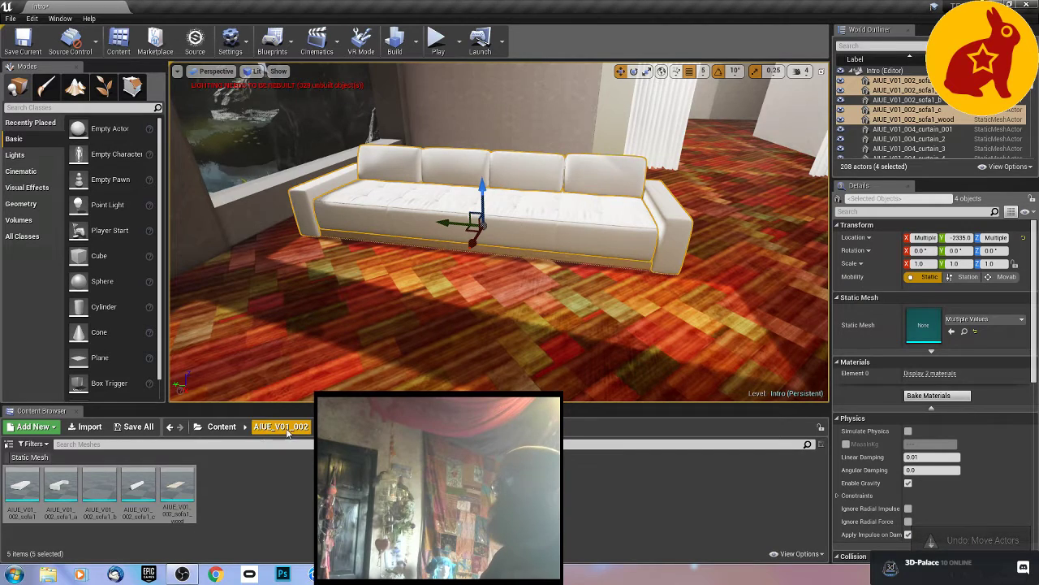
# Step: Fit the sofa buttons, AIUE_V01_002_sofa1_b, into the seat's dimples at X -842.55 and Z 146.391
pyautogui.click(619, 233)
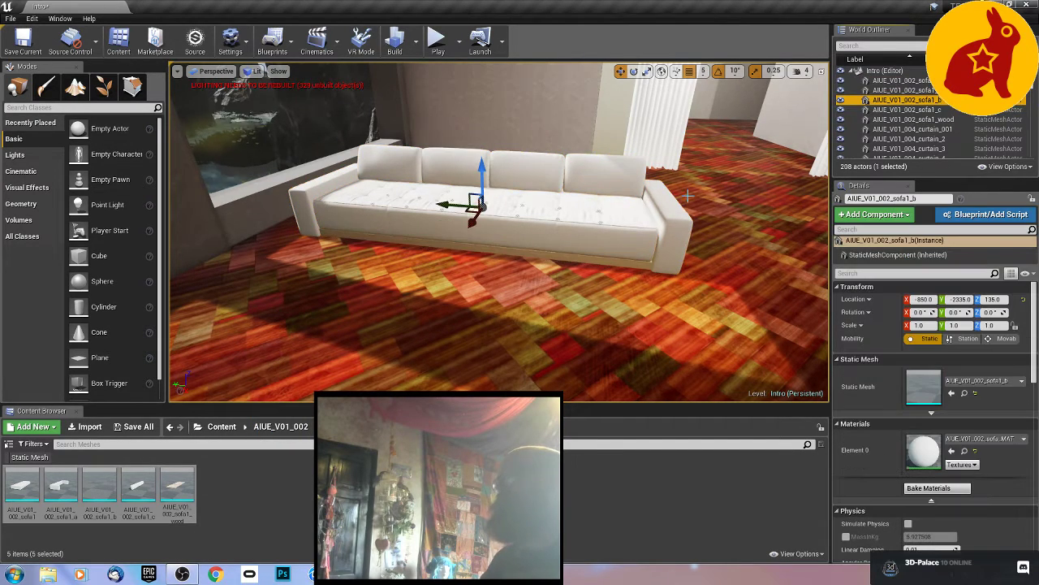
pyautogui.moveTo(619, 233); pyautogui.dragTo(568, 268, button='right')
pyautogui.moveTo(621, 234)
pyautogui.mouseDown(button='right')
pyautogui.moveTo(601, 260)
pyautogui.moveTo(620, 229)
pyautogui.mouseUp(button='right')
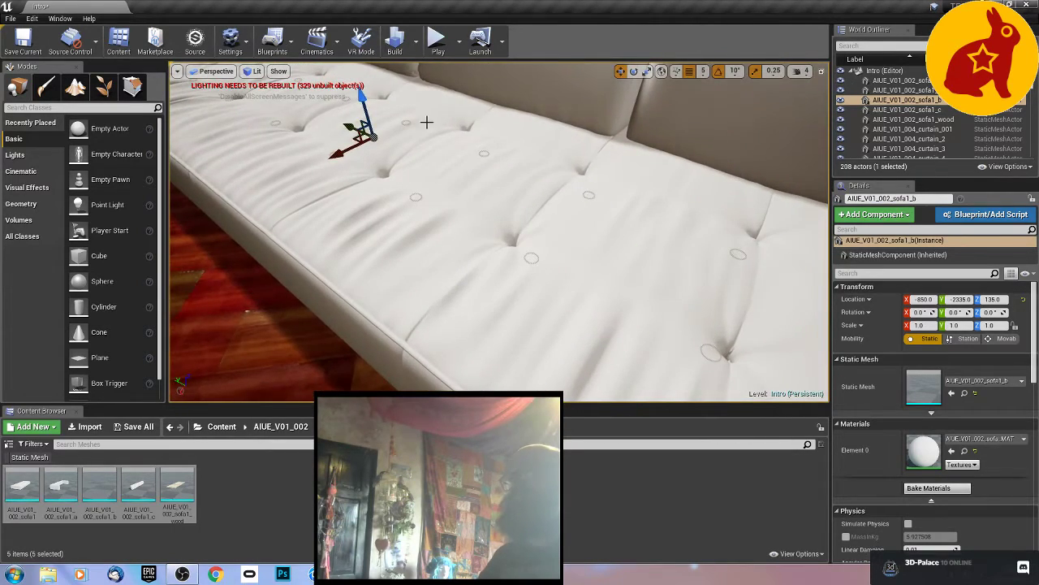
pyautogui.moveTo(368, 113); pyautogui.dragTo(333, 88)
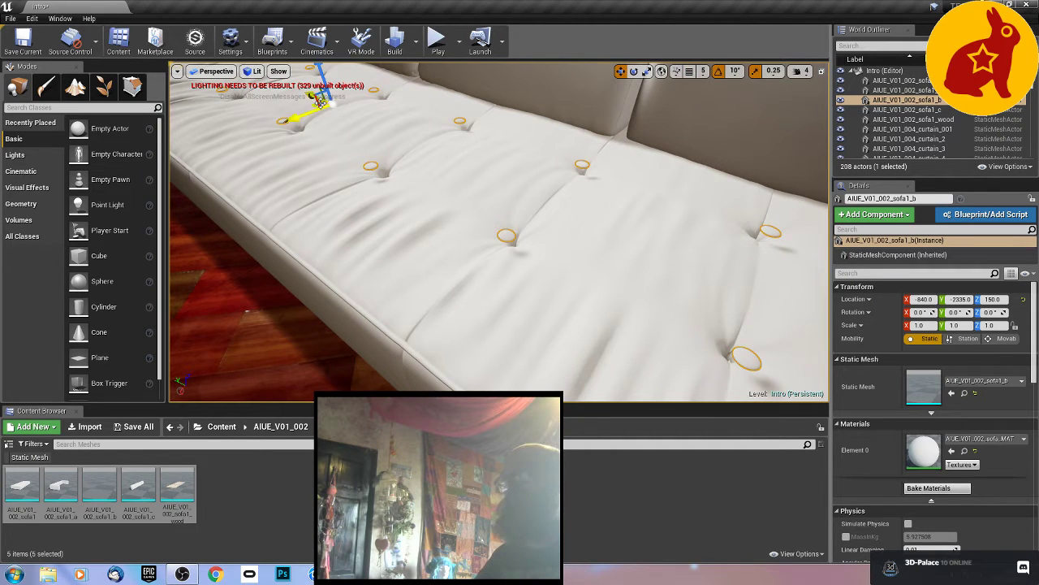
pyautogui.moveTo(316, 95); pyautogui.dragTo(320, 98)
pyautogui.hotkey('ctrl', 'z')
pyautogui.scroll(-4, 453, 170)
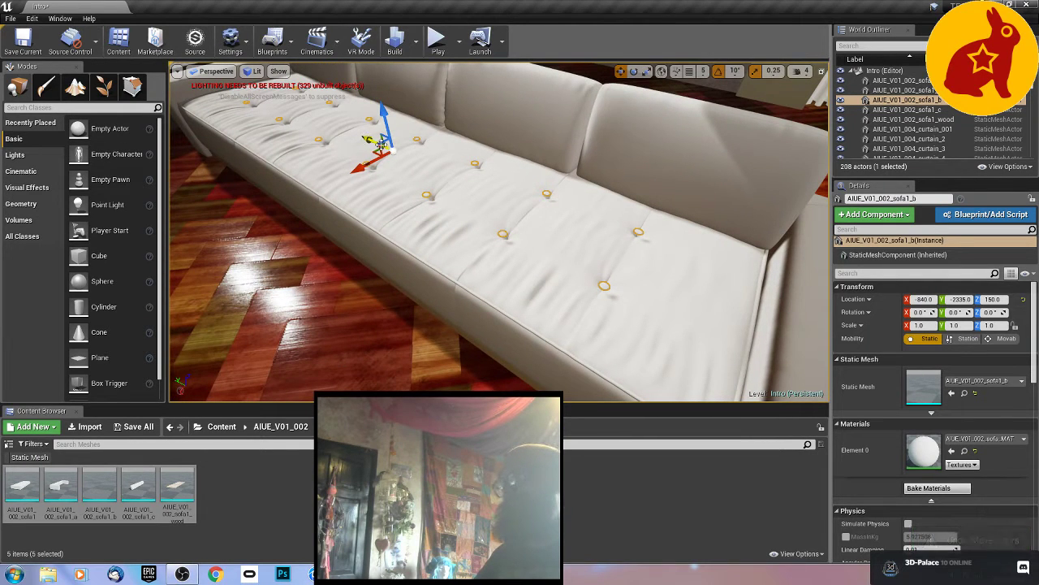
pyautogui.moveTo(380, 145); pyautogui.dragTo(386, 154)
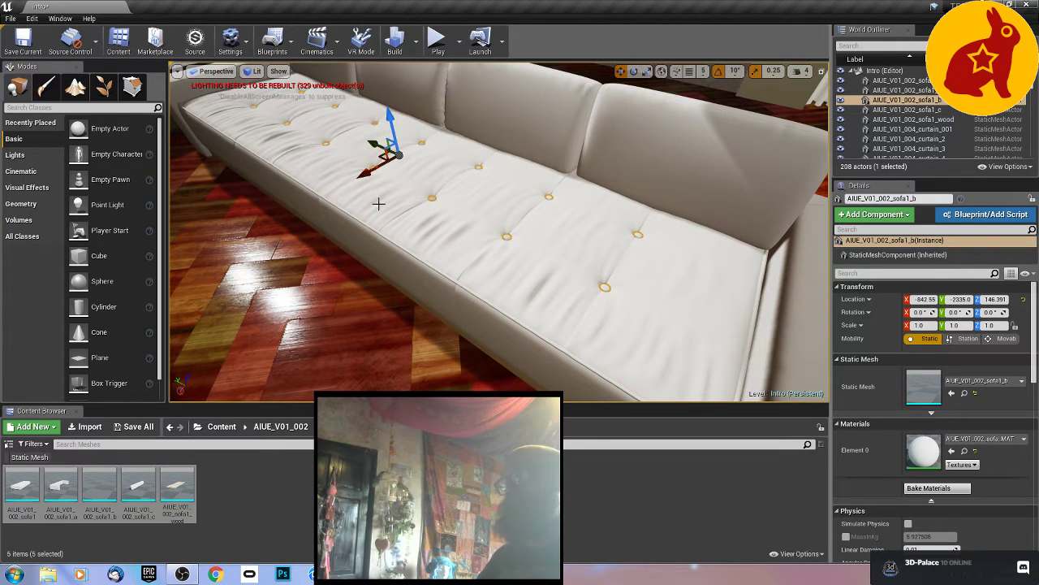
# Step: Group the sofa's frame, seat cushion, back cushions, buttons and wood base into one unit
pyautogui.keyDown('ctrl'); pyautogui.click(475, 176); pyautogui.keyUp('ctrl')
pyautogui.keyDown('ctrl'); pyautogui.click(427, 190); pyautogui.keyUp('ctrl')
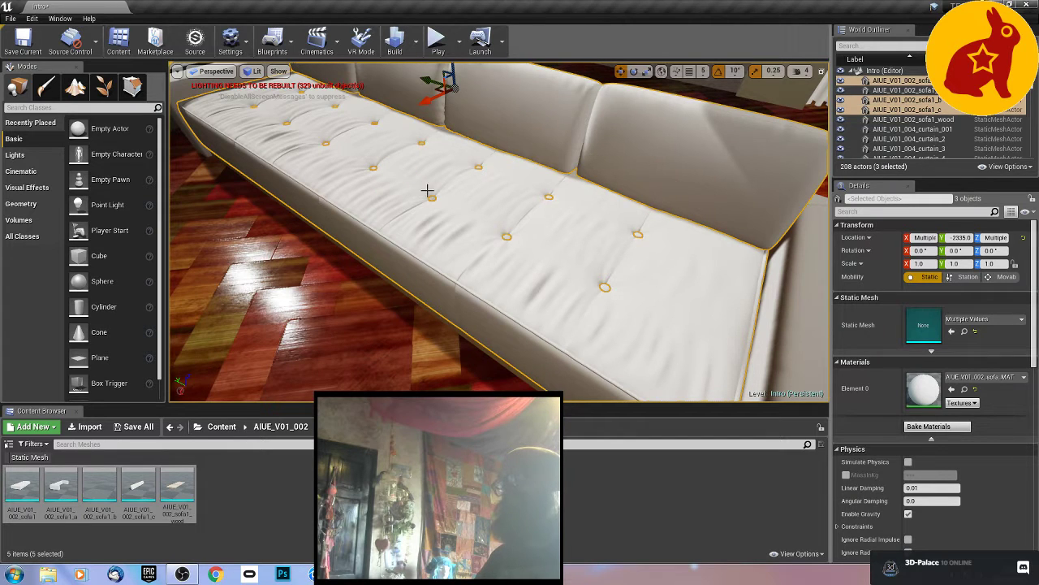
pyautogui.keyDown('ctrl'); pyautogui.click(341, 250); pyautogui.keyUp('ctrl')
pyautogui.moveTo(323, 274); pyautogui.dragTo(243, 276, button='right')
pyautogui.keyDown('alt'); pyautogui.moveTo(244, 276); pyautogui.dragTo(296, 314); pyautogui.keyUp('alt')
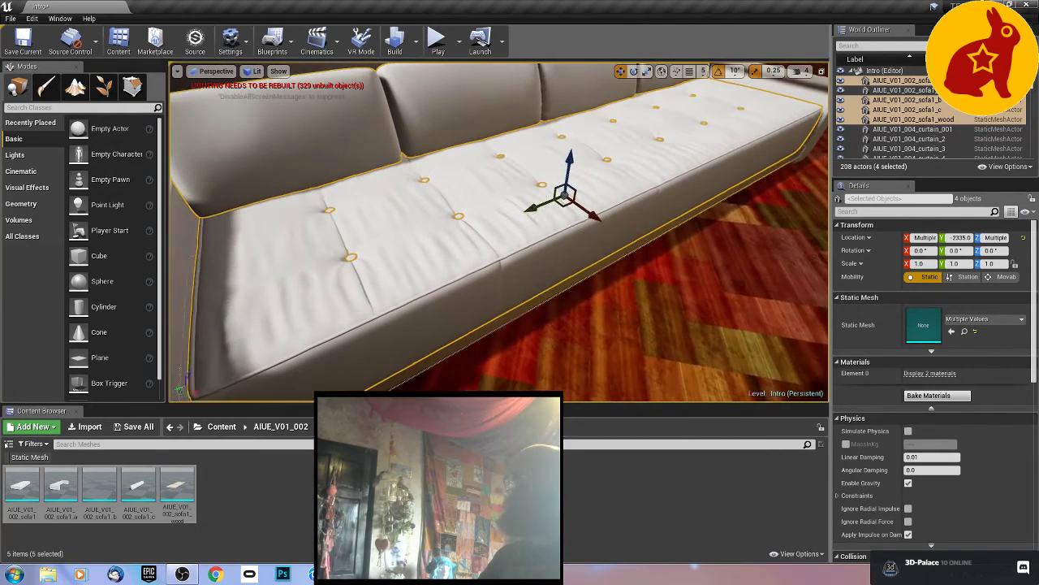
pyautogui.moveTo(401, 286); pyautogui.dragTo(394, 286, button='right')
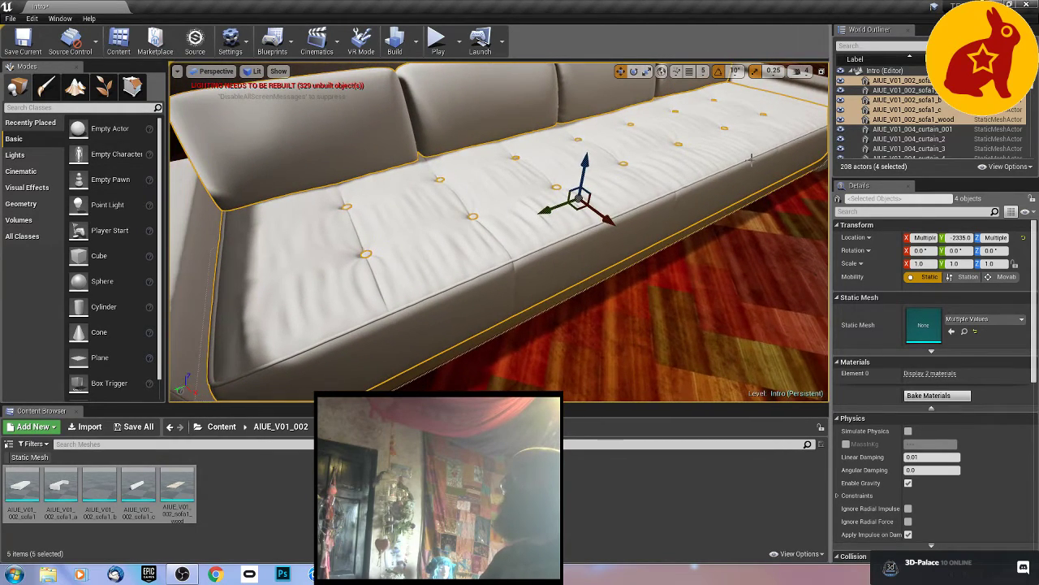
pyautogui.keyDown('ctrl'); pyautogui.click(893, 91); pyautogui.keyUp('ctrl')
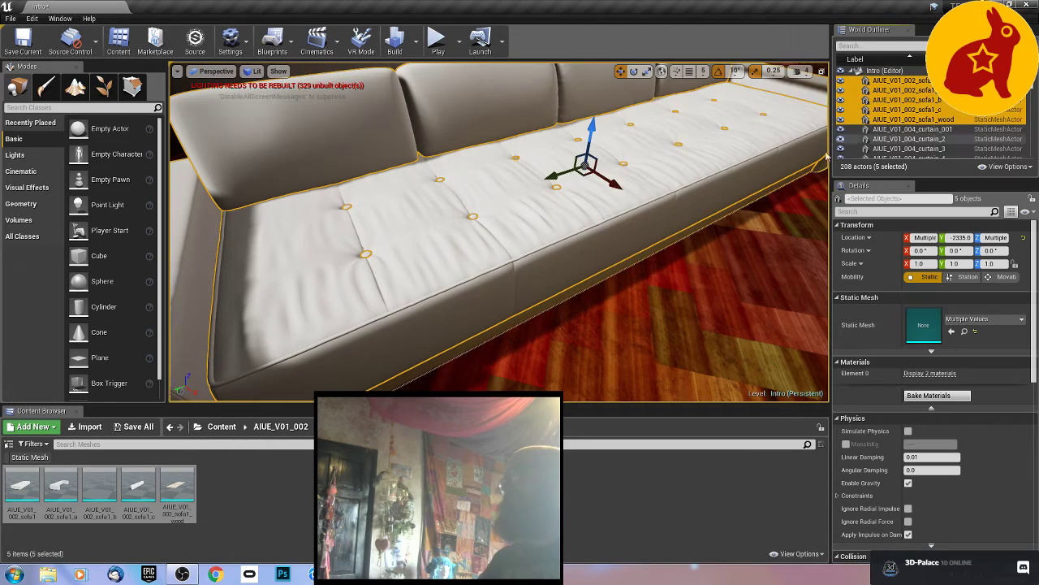
pyautogui.hotkey('ctrl', 'g')
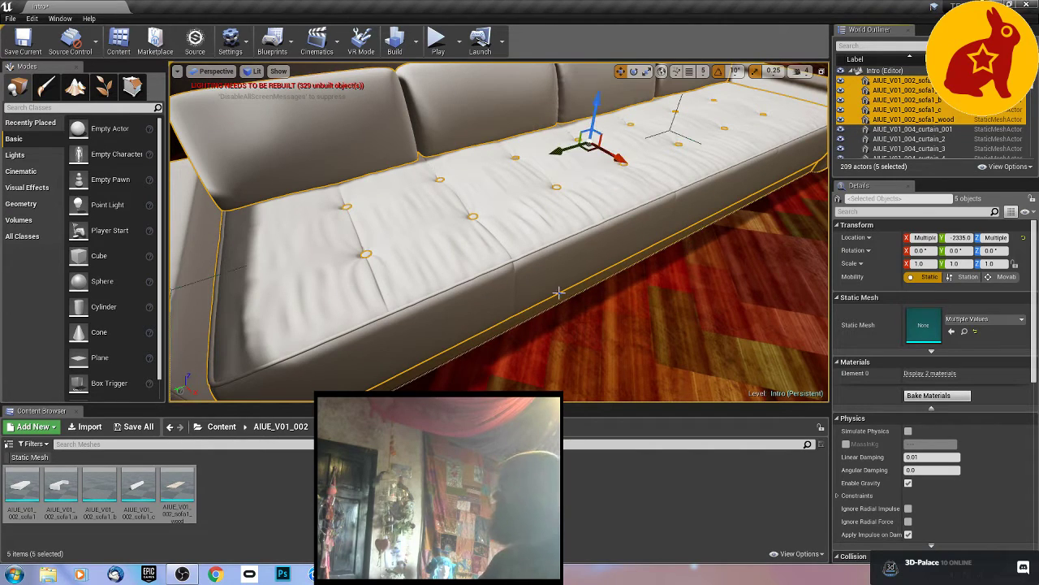
# Step: Rotate the grouped sofa to -90° about Z and move it against the window wall beside the corner
pyautogui.moveTo(559, 292); pyautogui.dragTo(416, 279, button='right')
pyautogui.press('s')
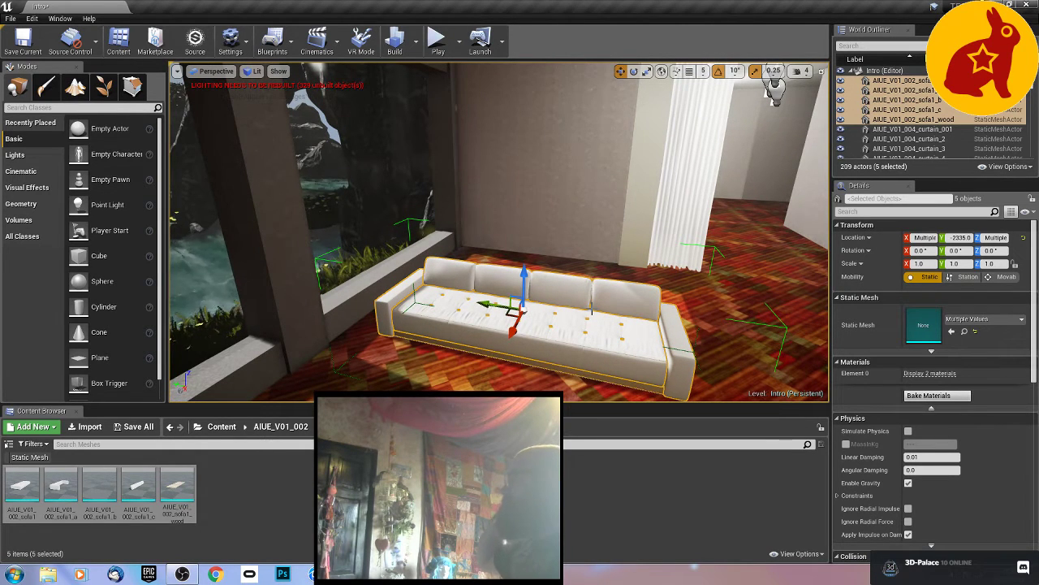
pyautogui.click(369, 374)
pyautogui.click(515, 331)
pyautogui.press('e')
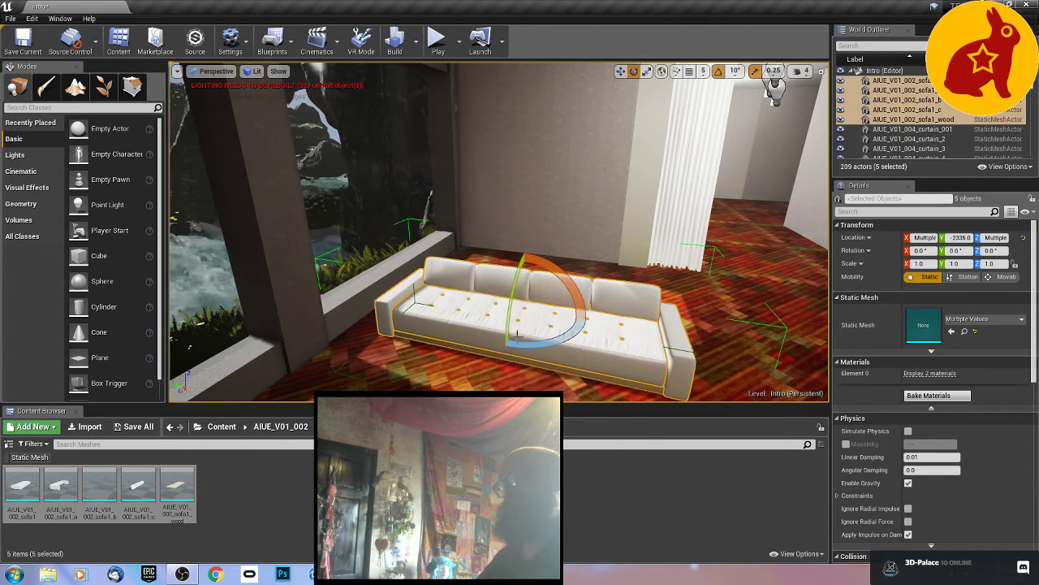
pyautogui.moveTo(504, 345); pyautogui.dragTo(584, 350)
pyautogui.press('w')
pyautogui.hotkey('ctrl', '`')
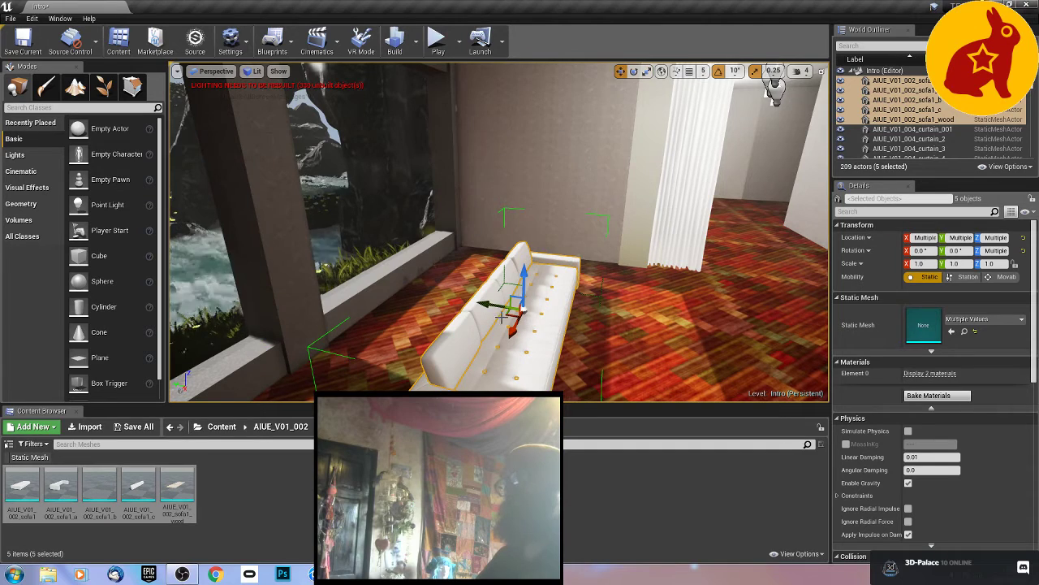
pyautogui.moveTo(511, 316); pyautogui.dragTo(469, 299)
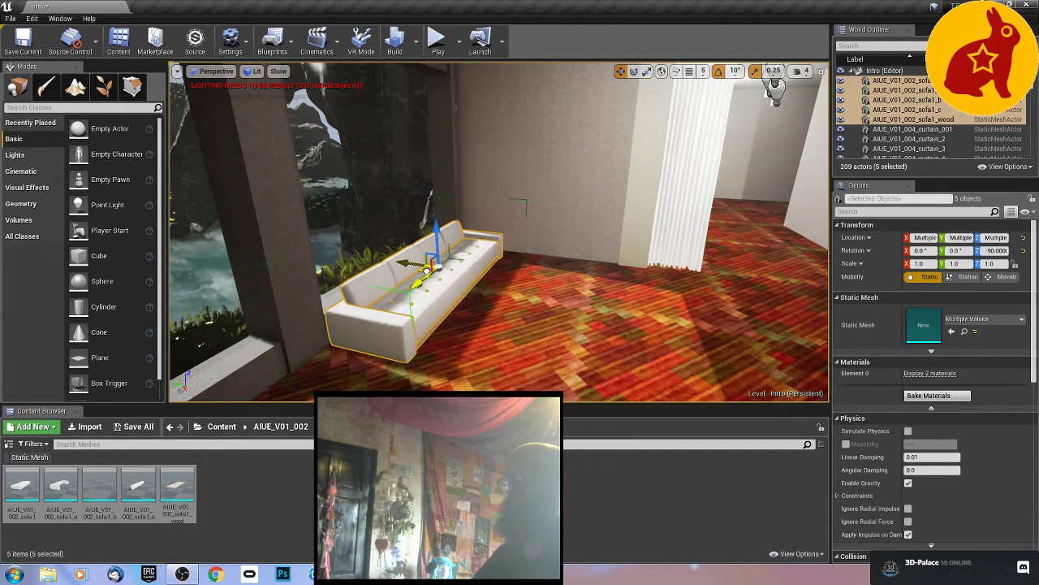
# Step: Duplicate the grouped sofa three times along the window wall to form a row of four sofas
pyautogui.moveTo(428, 270); pyautogui.dragTo(284, 272, button='right')
pyautogui.moveTo(541, 297); pyautogui.dragTo(528, 296, button='right')
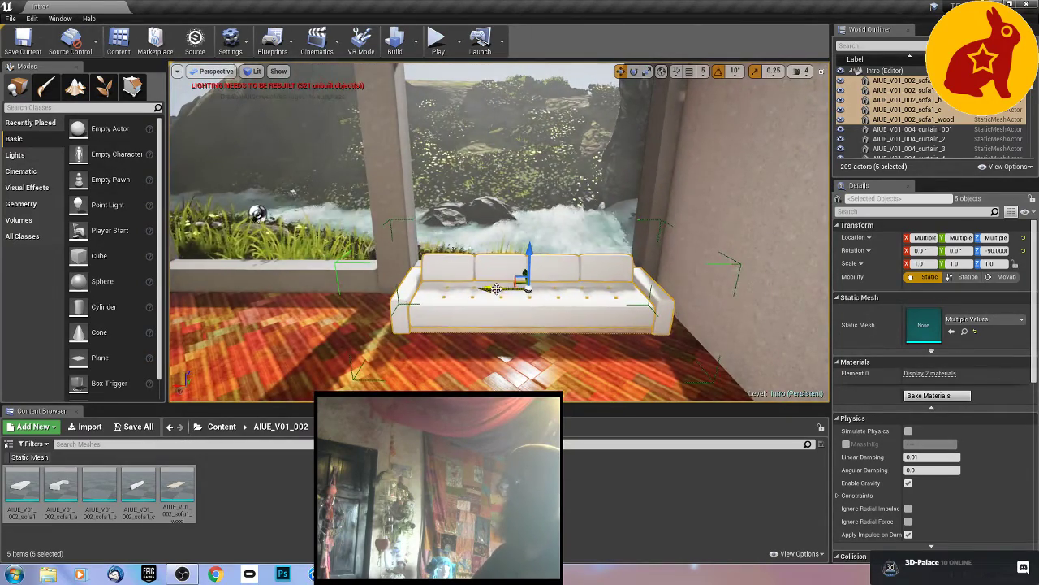
pyautogui.keyDown('alt'); pyautogui.keyDown('shift'); pyautogui.moveTo(496, 289); pyautogui.dragTo(213, 289); pyautogui.keyUp('shift'); pyautogui.keyUp('alt')
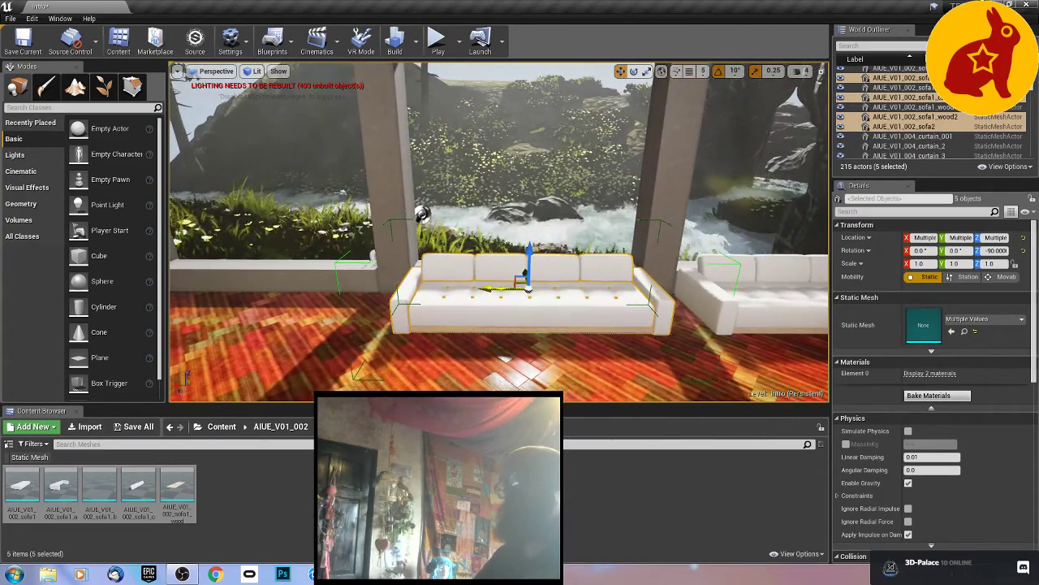
pyautogui.keyDown('alt'); pyautogui.keyDown('shift'); pyautogui.moveTo(488, 289); pyautogui.dragTo(205, 289); pyautogui.keyUp('shift'); pyautogui.keyUp('alt')
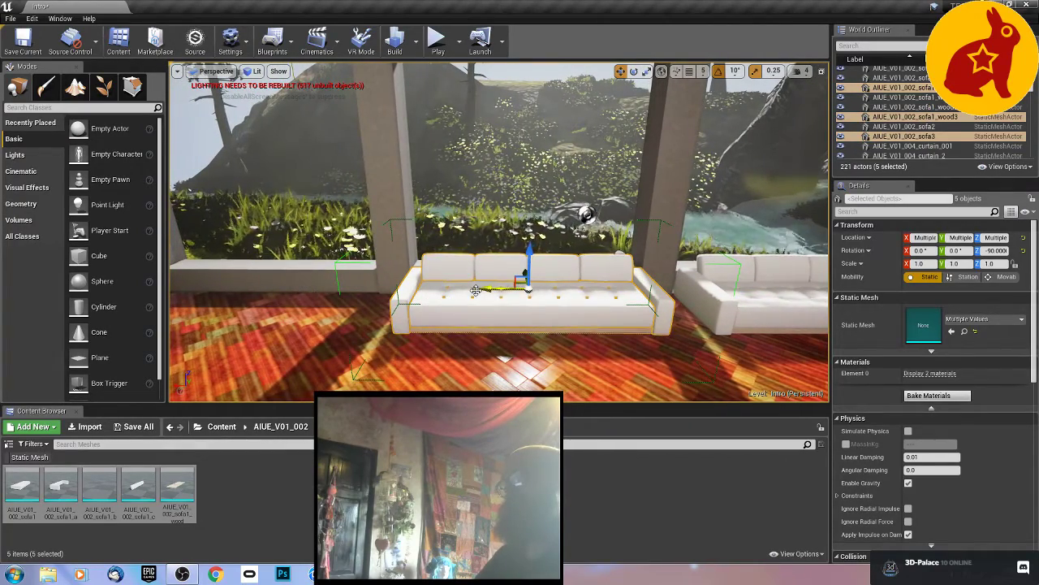
pyautogui.keyDown('alt'); pyautogui.keyDown('shift'); pyautogui.moveTo(488, 289); pyautogui.dragTo(406, 289); pyautogui.keyUp('shift'); pyautogui.keyUp('alt')
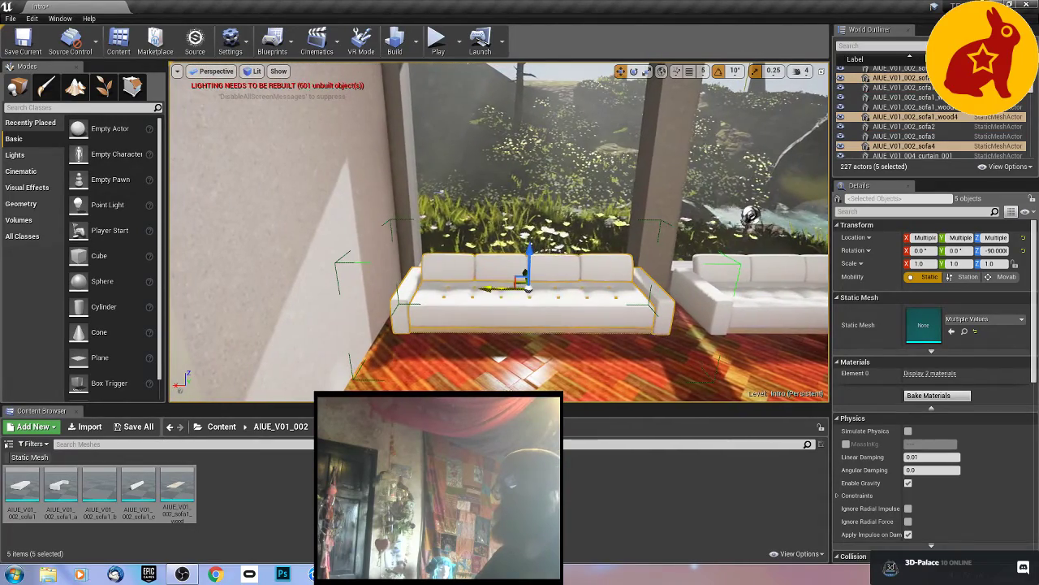
# Step: Open the Meshes folder of AIUE_V01_004 in the project content
pyautogui.moveTo(553, 317); pyautogui.dragTo(513, 233, button='right')
pyautogui.click(474, 336)
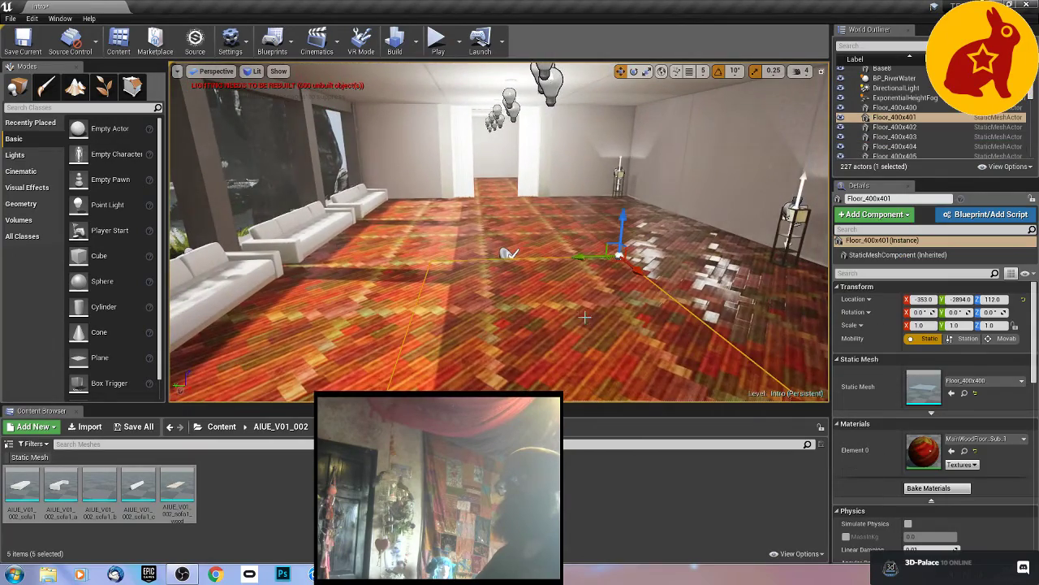
pyautogui.moveTo(474, 337); pyautogui.dragTo(313, 207, button='right')
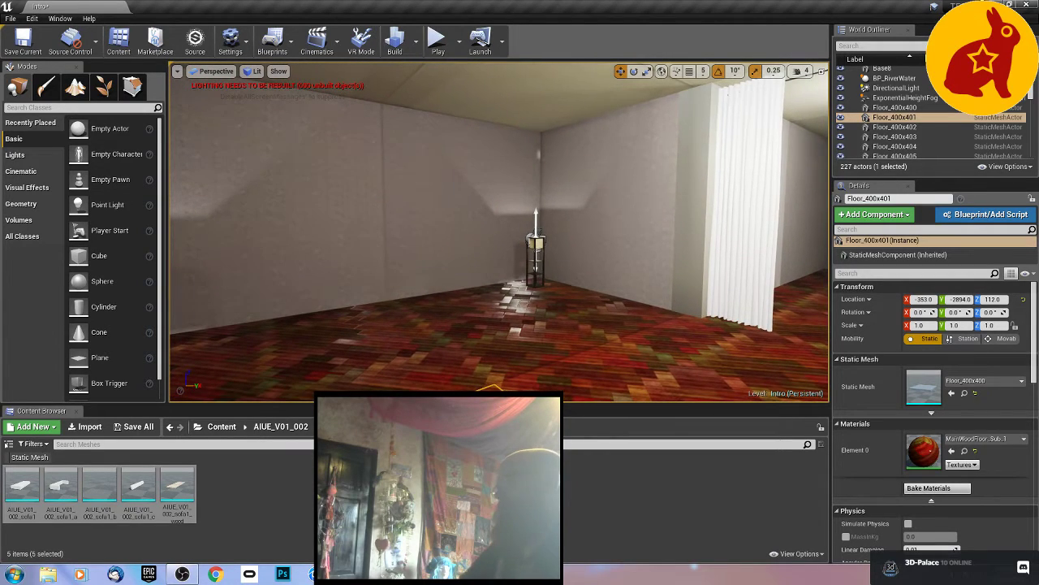
pyautogui.moveTo(516, 346)
pyautogui.mouseDown(button='right')
pyautogui.moveTo(593, 347)
pyautogui.moveTo(516, 347)
pyautogui.mouseUp(button='right')
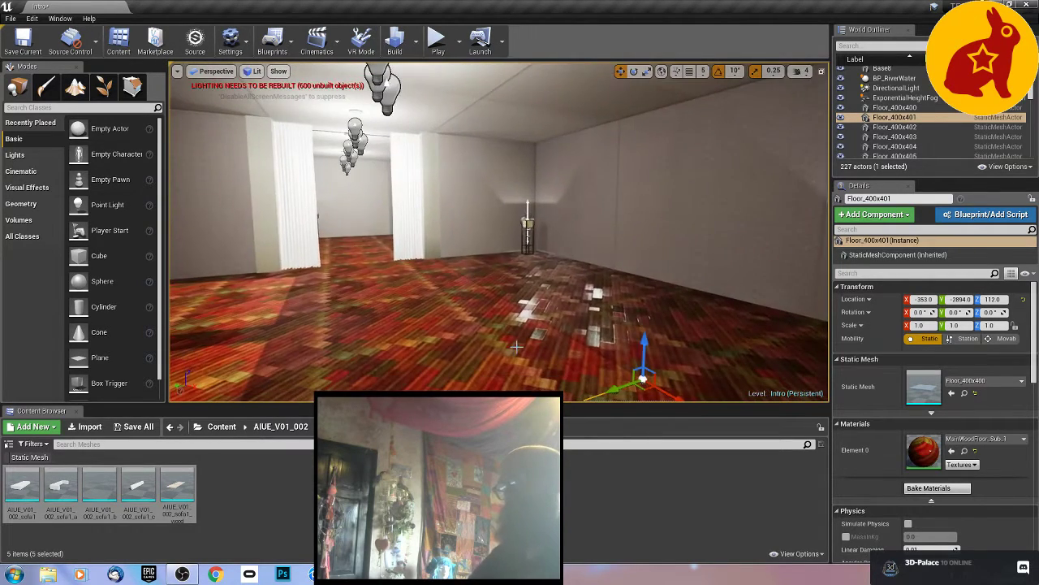
pyautogui.click(226, 428)
pyautogui.doubleClick(99, 485)
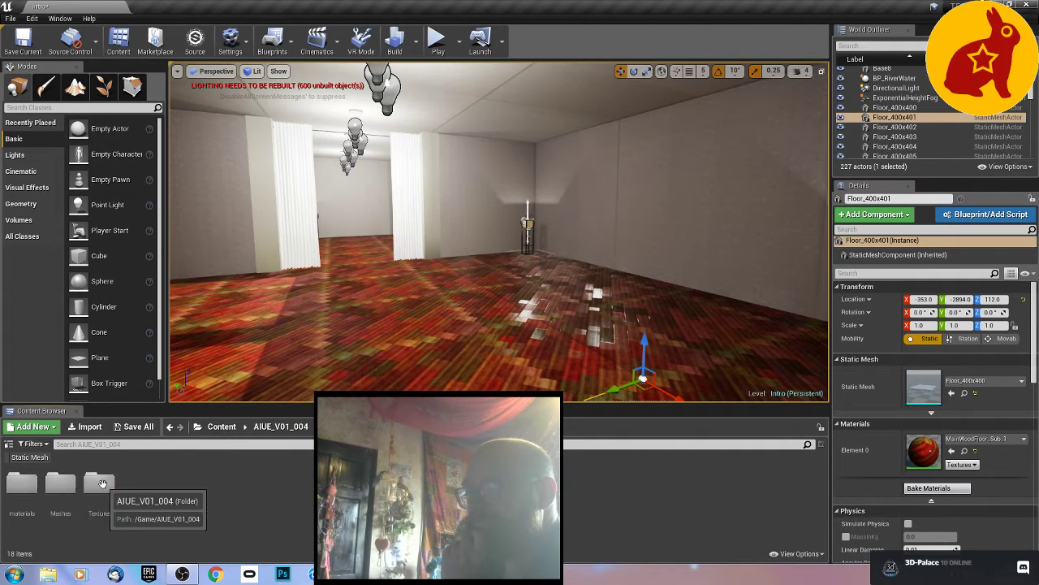
pyautogui.doubleClick(60, 485)
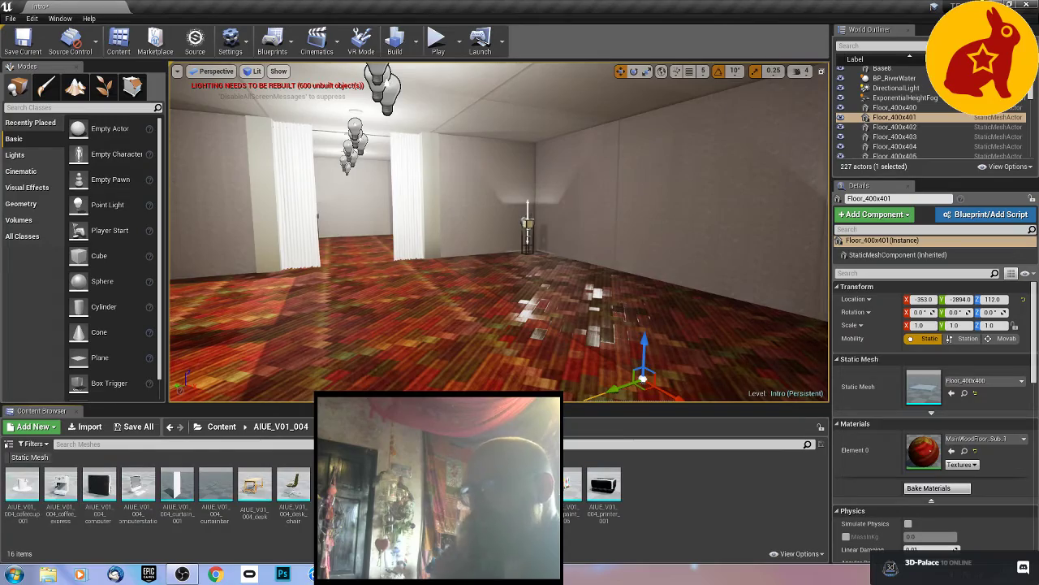
# Step: Place AIUE_V01_004_desk_shelf between the first two sofas, rotated -90° about Z, at about X -732 and Y -2199
pyautogui.moveTo(391, 333); pyautogui.dragTo(244, 360, button='right')
pyautogui.press('w')
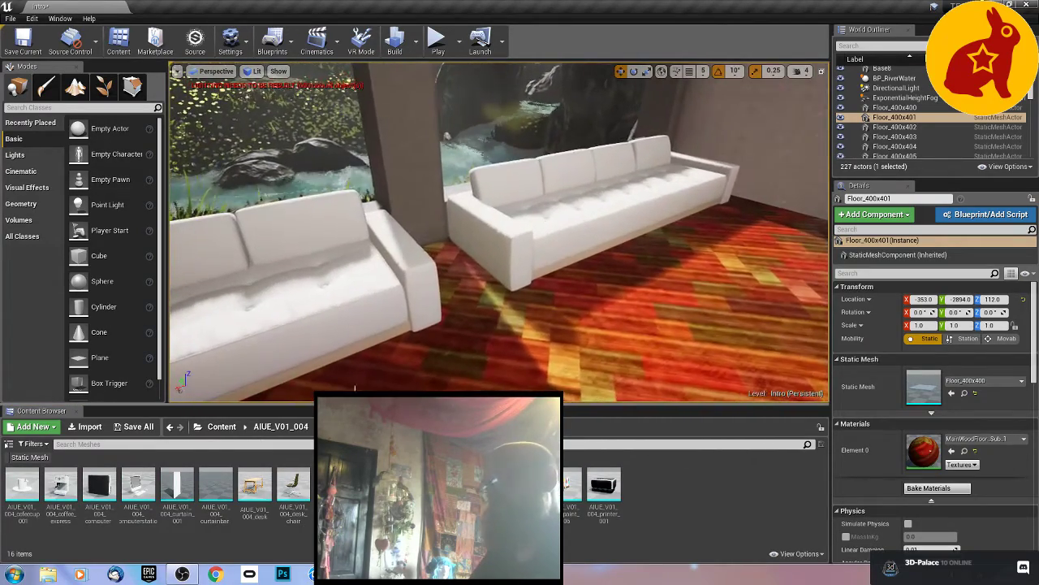
pyautogui.moveTo(420, 388); pyautogui.dragTo(464, 250)
pyautogui.press('e')
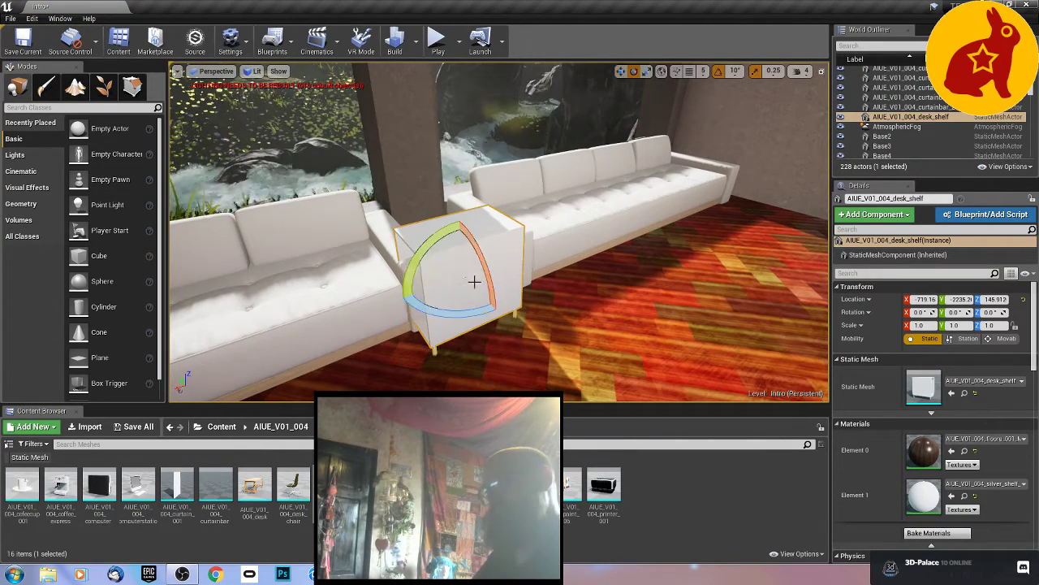
pyautogui.moveTo(458, 305)
pyautogui.mouseDown()
pyautogui.moveTo(505, 336)
pyautogui.moveTo(460, 311)
pyautogui.mouseUp()
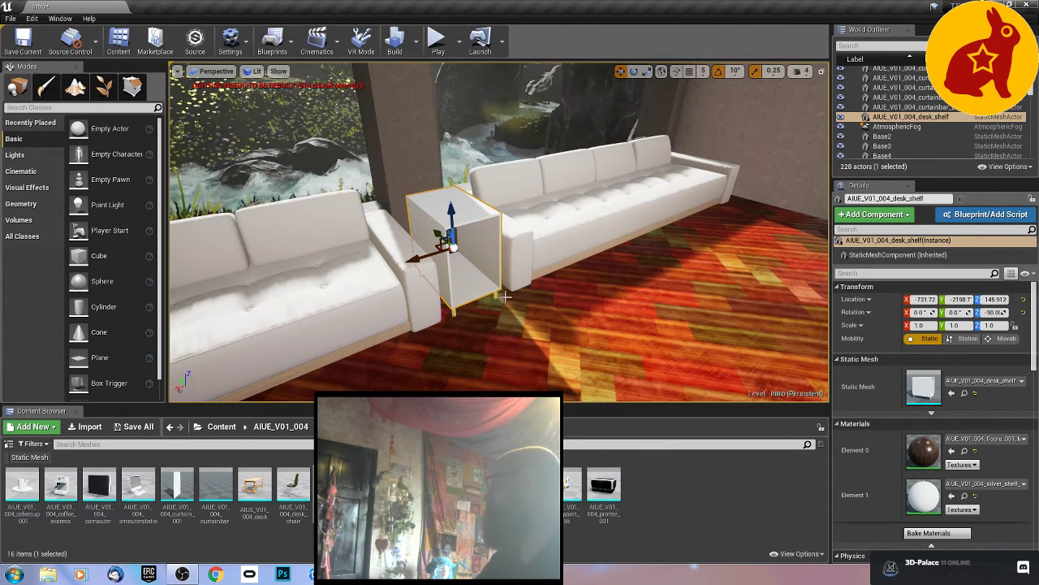
# Step: Centre the shelf between its sofas at X -733.77 and duplicate it along X into the other two sofa gaps
pyautogui.keyDown('alt'); pyautogui.moveTo(505, 296); pyautogui.dragTo(419, 283); pyautogui.keyUp('alt')
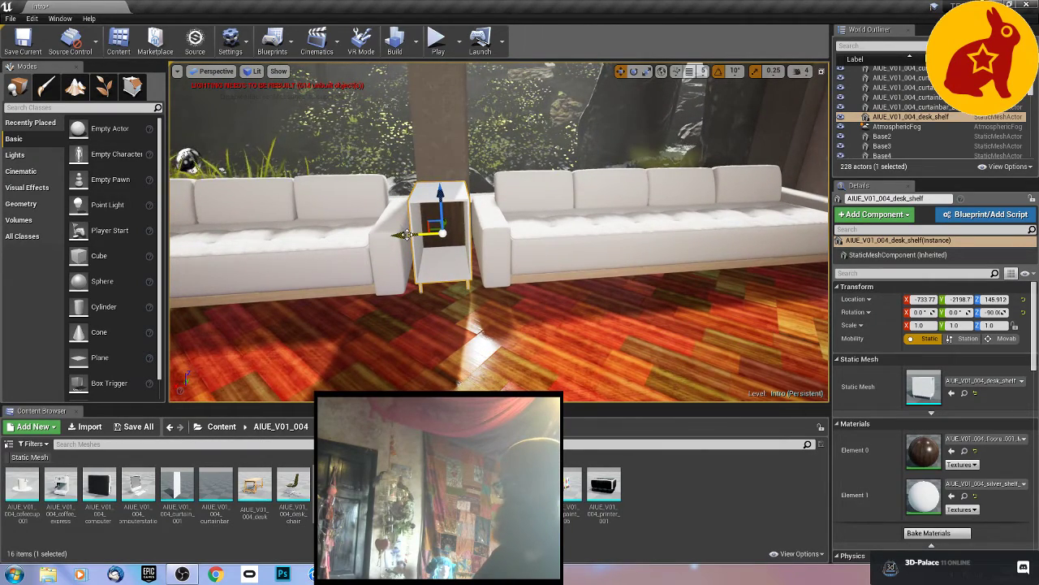
pyautogui.keyDown('alt'); pyautogui.keyDown('shift'); pyautogui.moveTo(406, 234); pyautogui.dragTo(397, 235); pyautogui.keyUp('shift'); pyautogui.keyUp('alt')
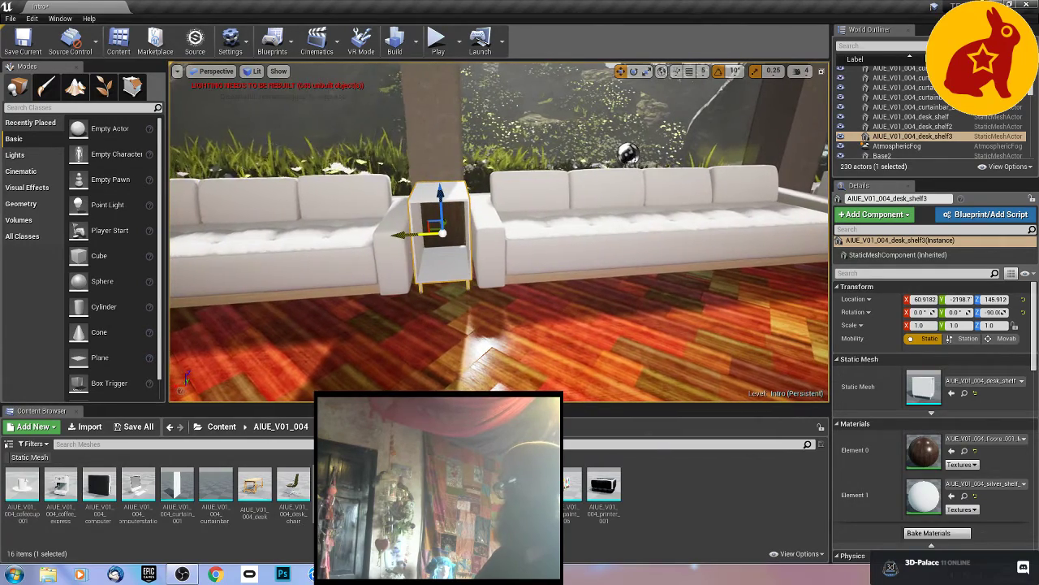
# Step: Push each of the three shelves back between the sofas toward the window, to about Y -2160
pyautogui.moveTo(445, 275)
pyautogui.mouseDown(button='right')
pyautogui.moveTo(382, 273)
pyautogui.moveTo(528, 278)
pyautogui.moveTo(581, 268)
pyautogui.moveTo(508, 268)
pyautogui.moveTo(446, 288)
pyautogui.mouseUp(button='right')
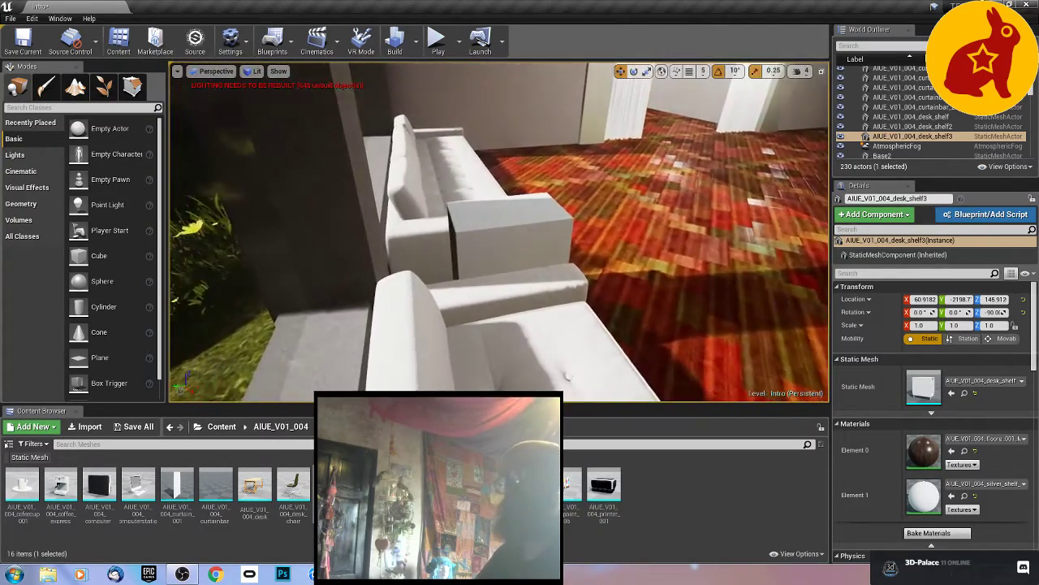
pyautogui.click(554, 218)
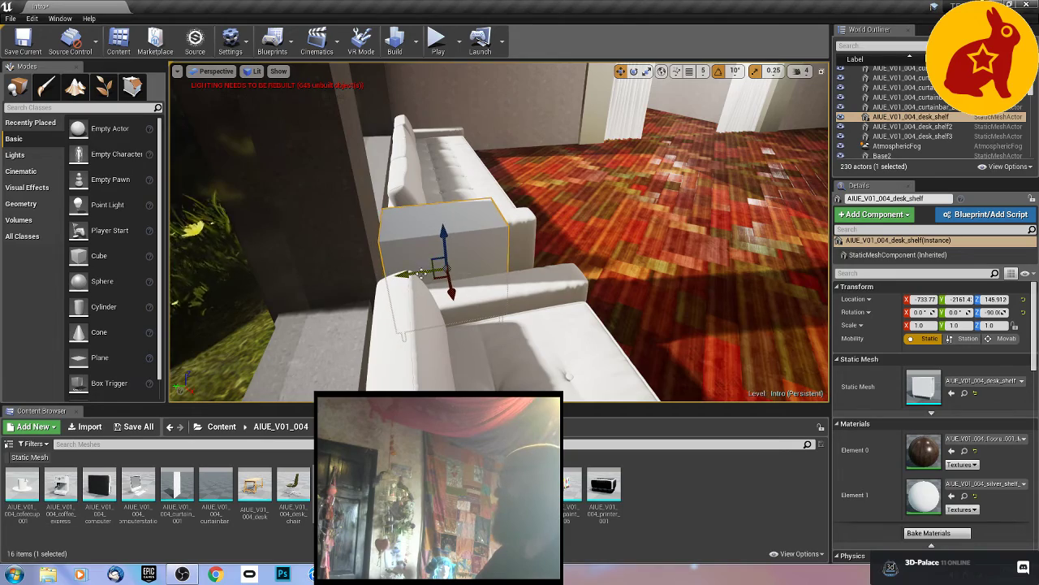
pyautogui.moveTo(617, 281); pyautogui.dragTo(616, 282, button='right')
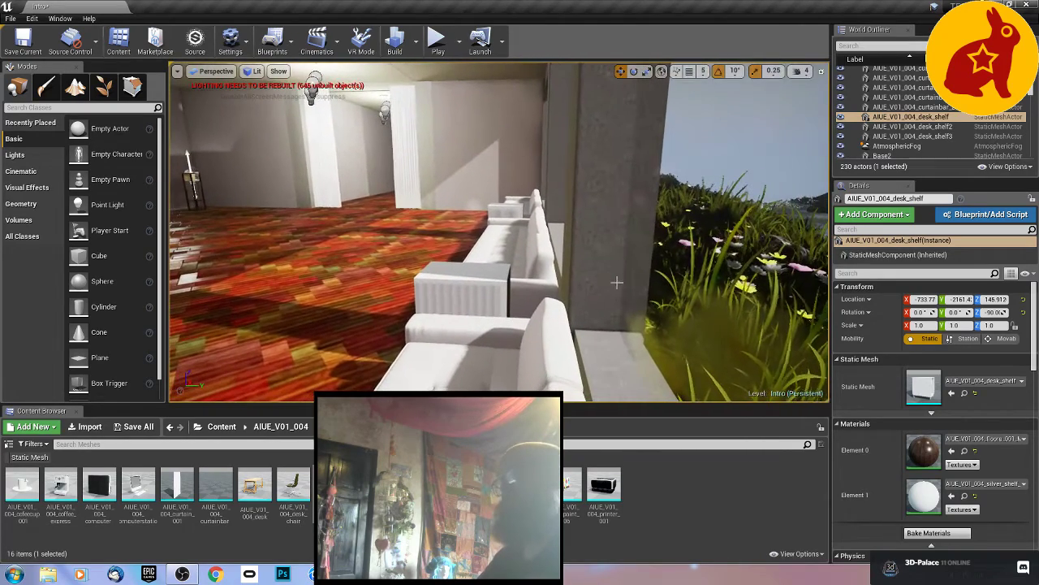
pyautogui.click(496, 284)
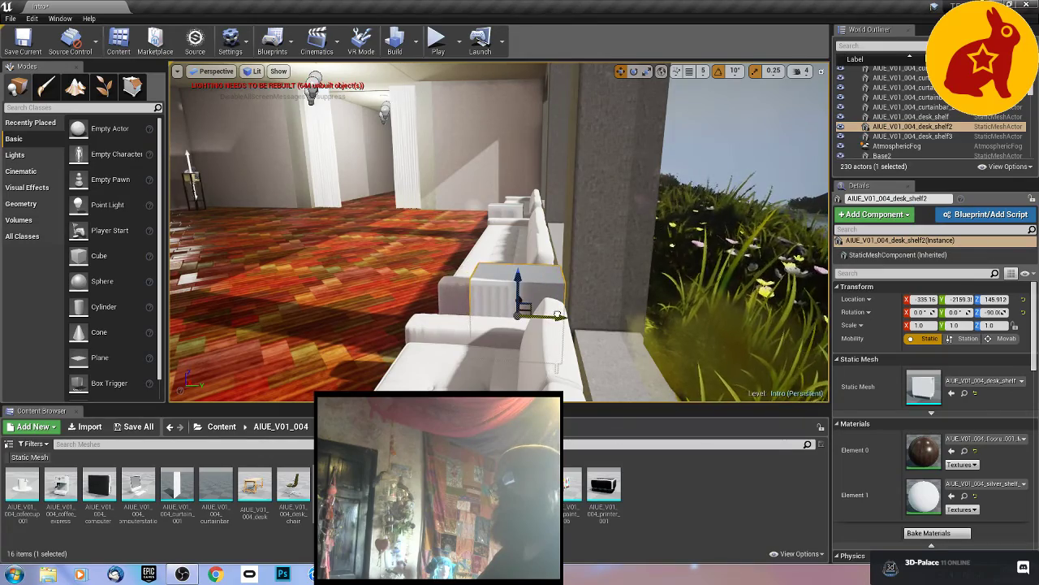
pyautogui.moveTo(557, 314); pyautogui.dragTo(500, 311, button='right')
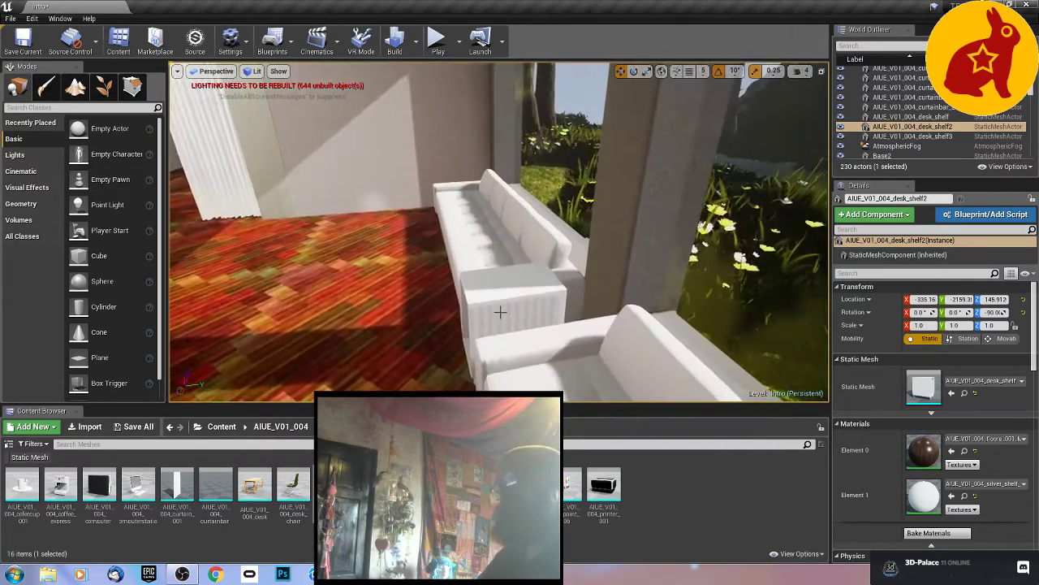
pyautogui.click(539, 309)
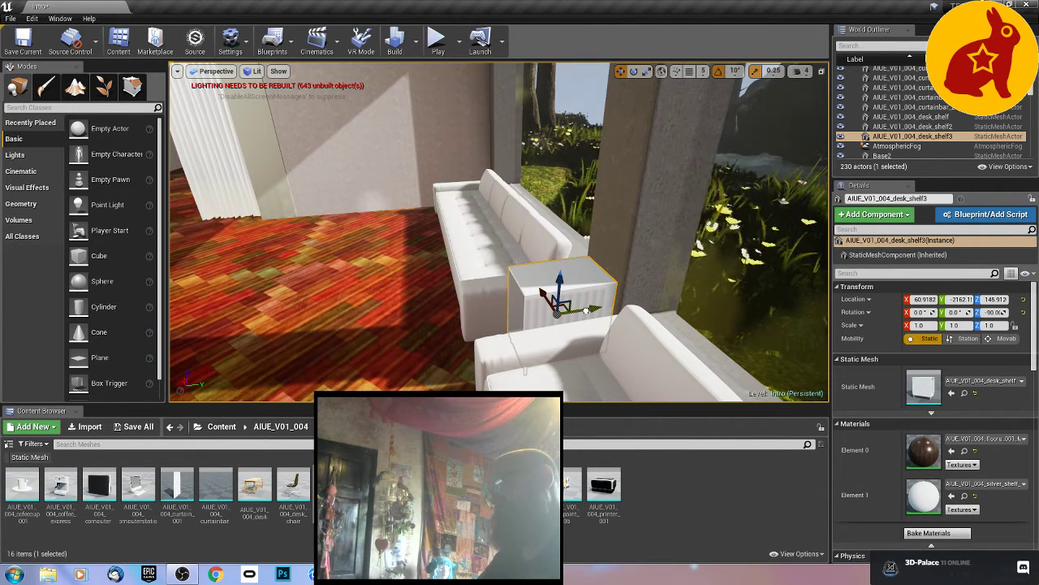
# Step: Place AIUE_V01_004_desk by the end wall near the corner lamp, at about X -1085, Y -3002.5 and Z 147.773
pyautogui.moveTo(399, 291); pyautogui.dragTo(398, 291, button='right')
pyautogui.moveTo(500, 231); pyautogui.dragTo(552, 248, button='right')
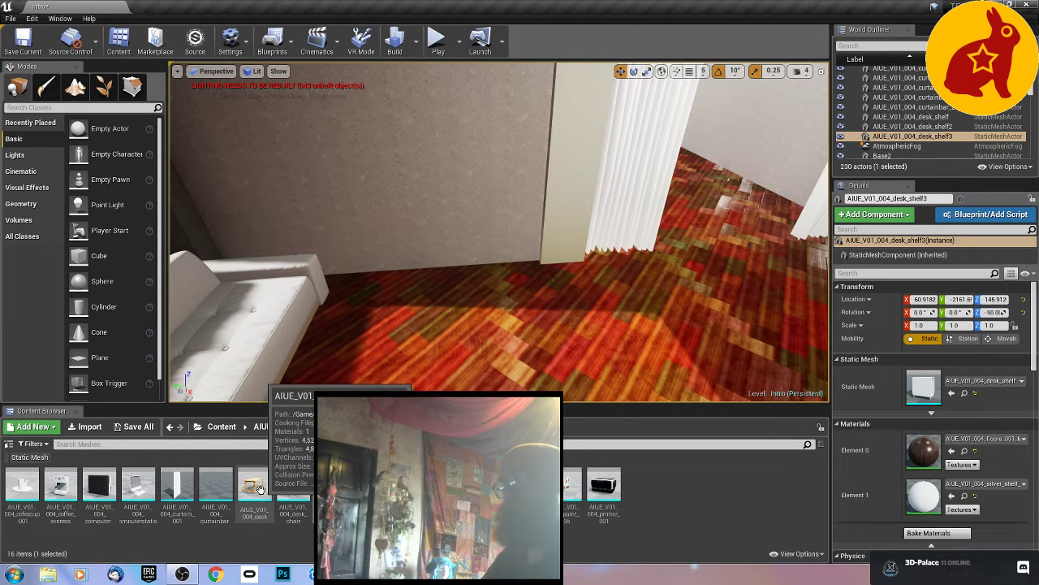
pyautogui.moveTo(259, 488); pyautogui.dragTo(532, 305)
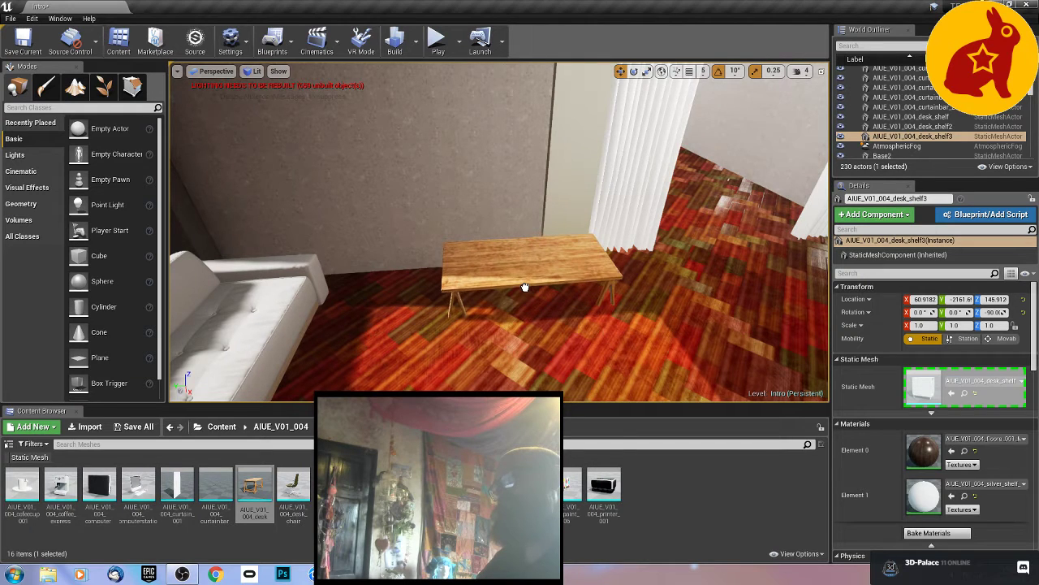
pyautogui.moveTo(519, 289); pyautogui.dragTo(525, 234)
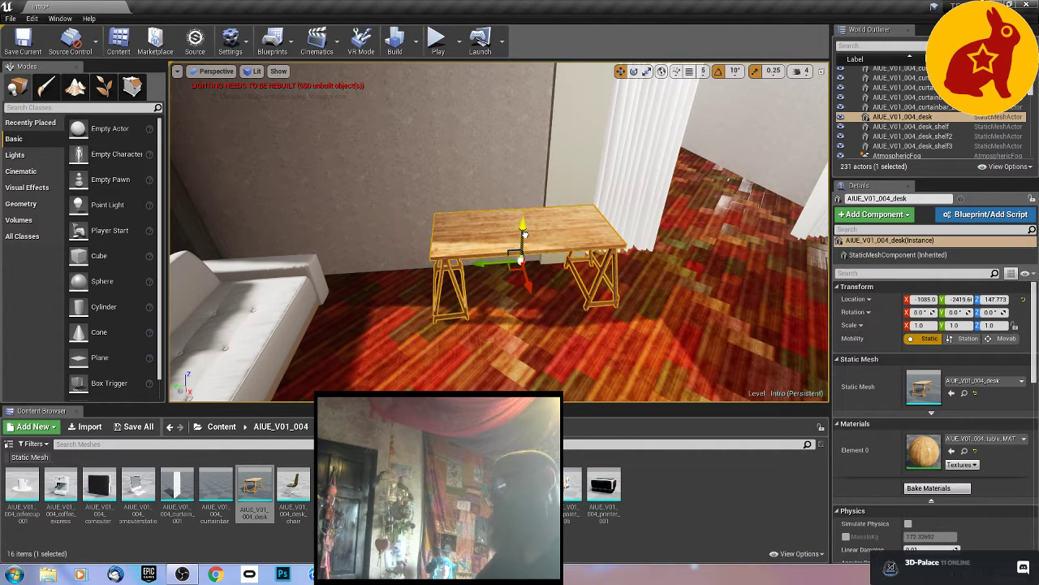
pyautogui.moveTo(524, 234); pyautogui.dragTo(590, 319, button='right')
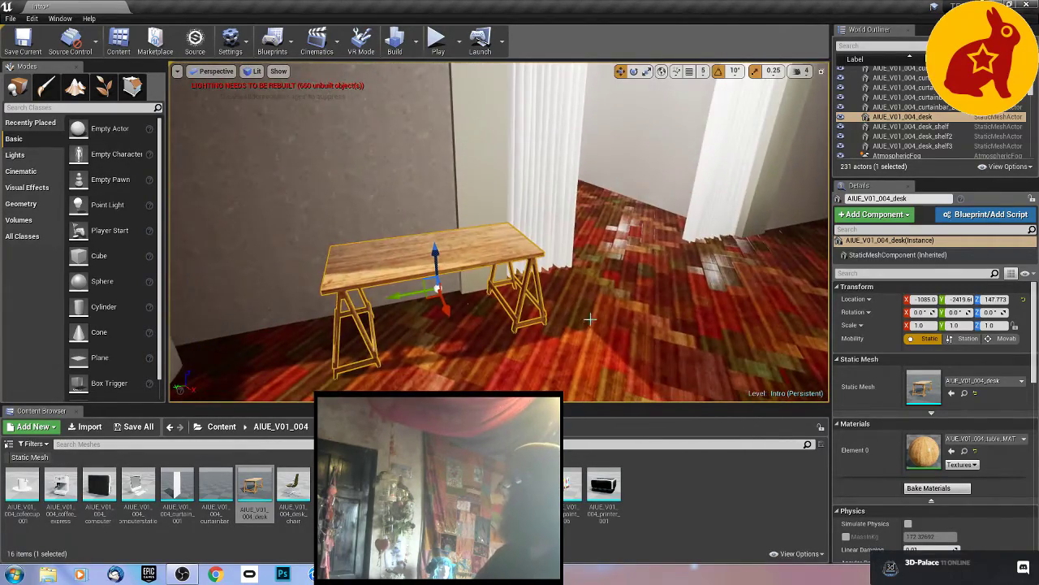
pyautogui.keyDown('shift'); pyautogui.moveTo(399, 295); pyautogui.dragTo(310, 297); pyautogui.keyUp('shift')
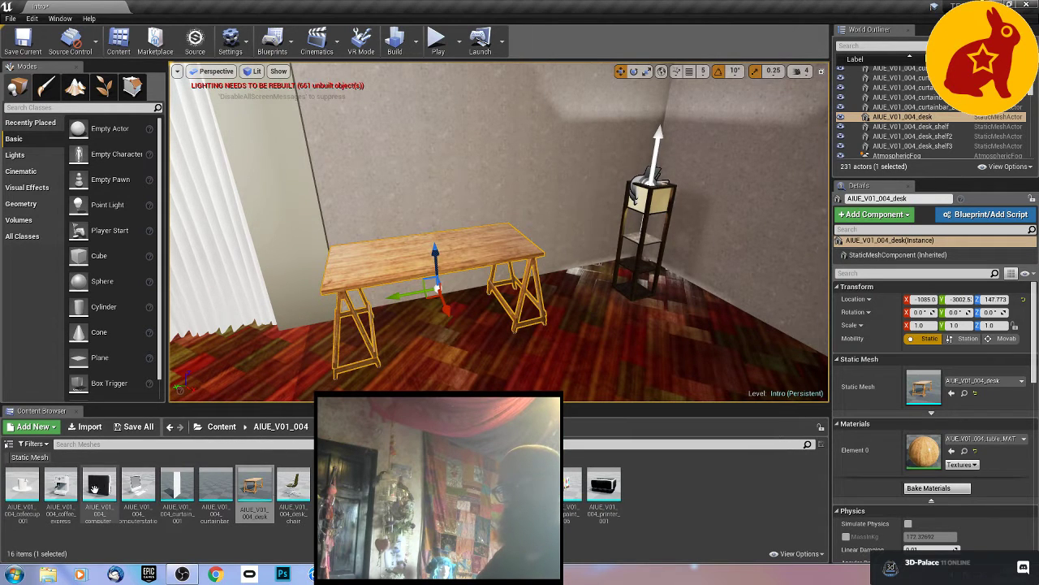
# Step: Place AIUE_V01_004_coffee_express on the desk, rotated -90° about Z, at about X -1082, Y -2964 and Z 204.864
pyautogui.moveTo(60, 485); pyautogui.dragTo(420, 209)
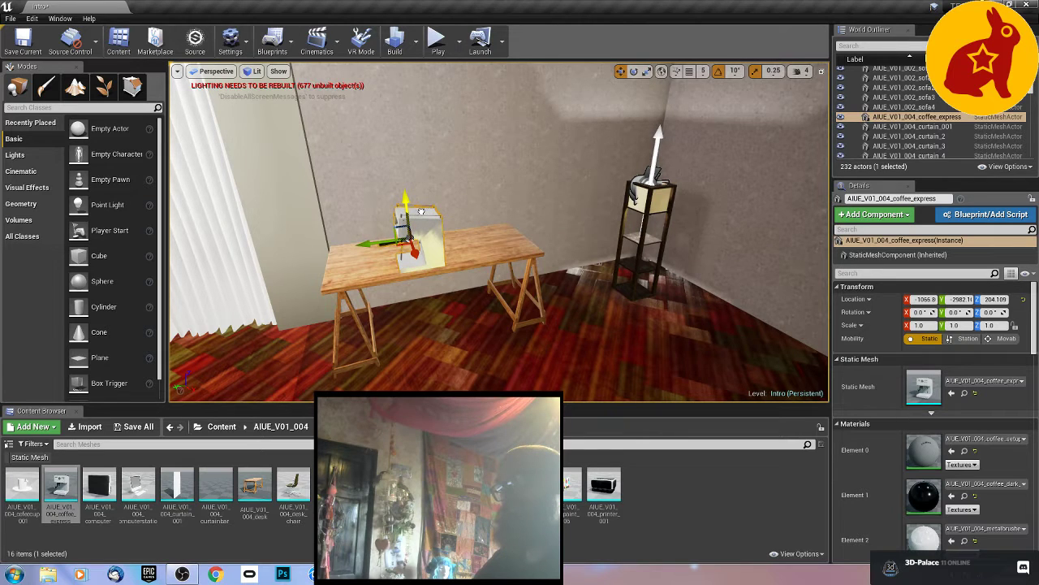
pyautogui.press('e')
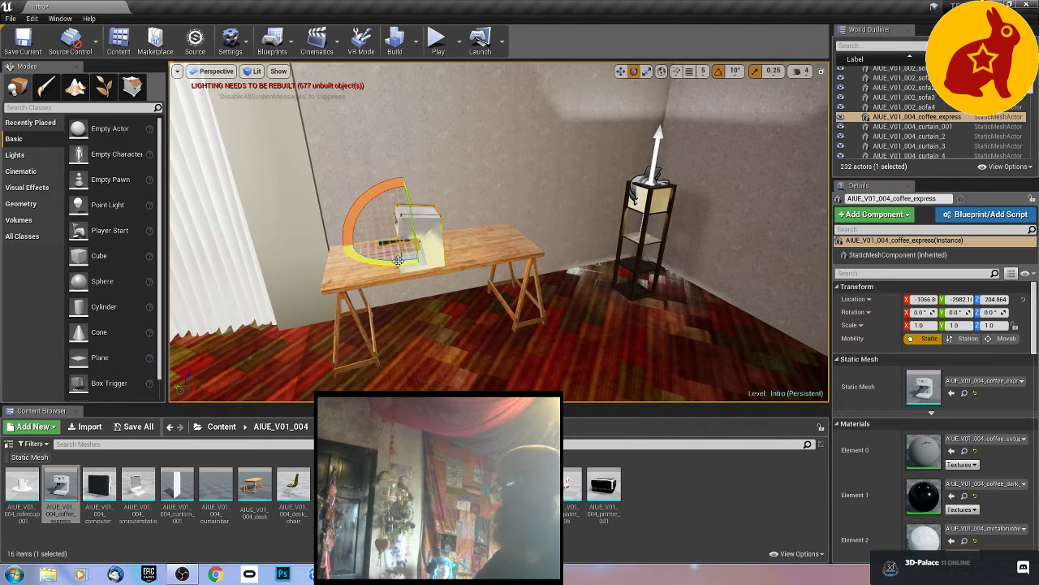
pyautogui.moveTo(398, 260); pyautogui.dragTo(471, 260)
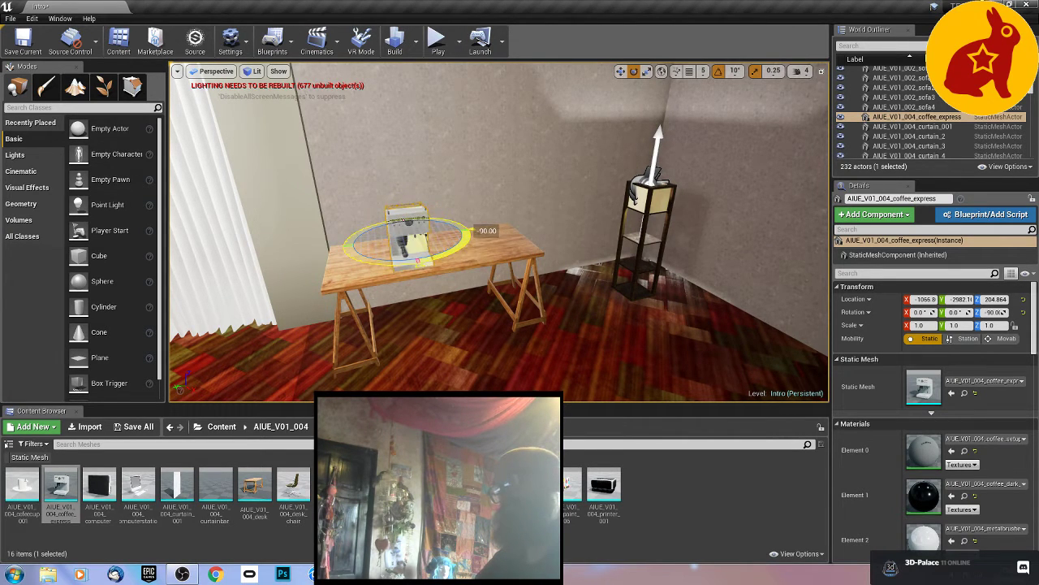
pyautogui.press('w')
pyautogui.moveTo(402, 244); pyautogui.dragTo(373, 237)
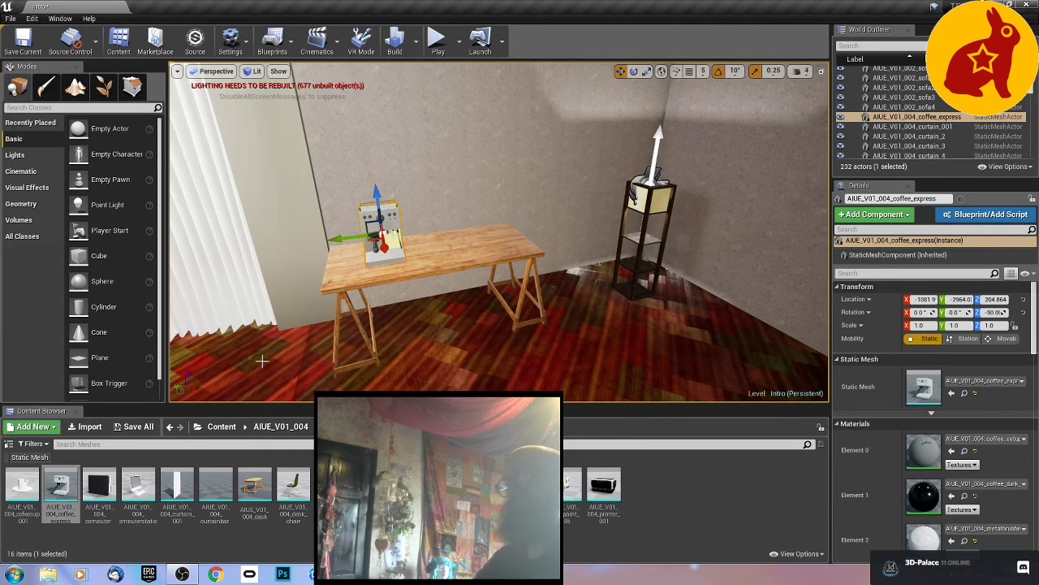
# Step: Place AIUE_V01_004_cofeecup_001 on the desk beside the coffee machine and duplicate it to about X -1101, Y -2938, rotated 100° about Z
pyautogui.moveTo(22, 485); pyautogui.dragTo(345, 270)
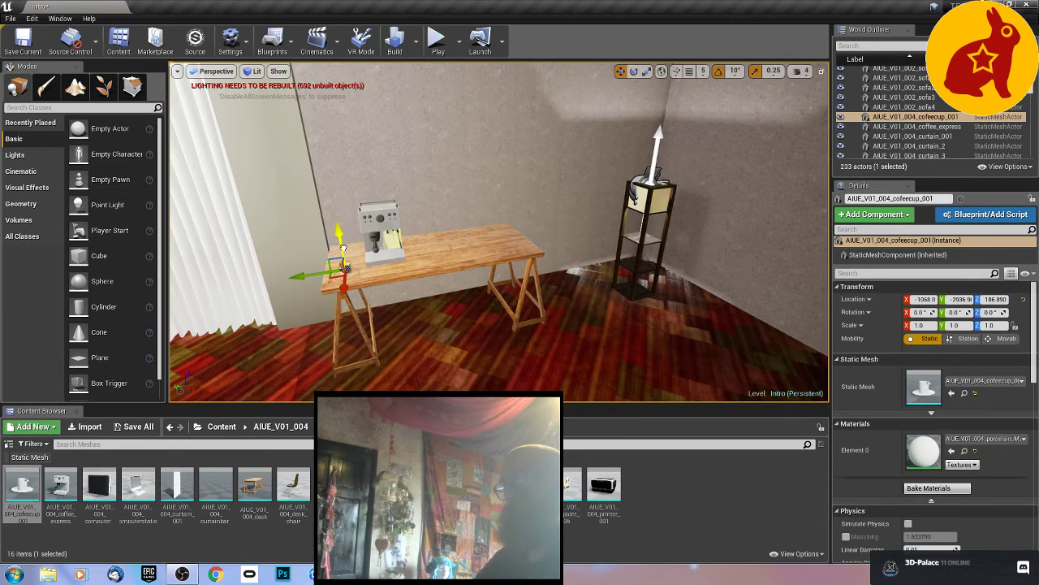
pyautogui.moveTo(341, 244); pyautogui.dragTo(423, 280, button='right')
pyautogui.press('a')
pyautogui.press('w')
pyautogui.moveTo(356, 308); pyautogui.dragTo(356, 309, button='right')
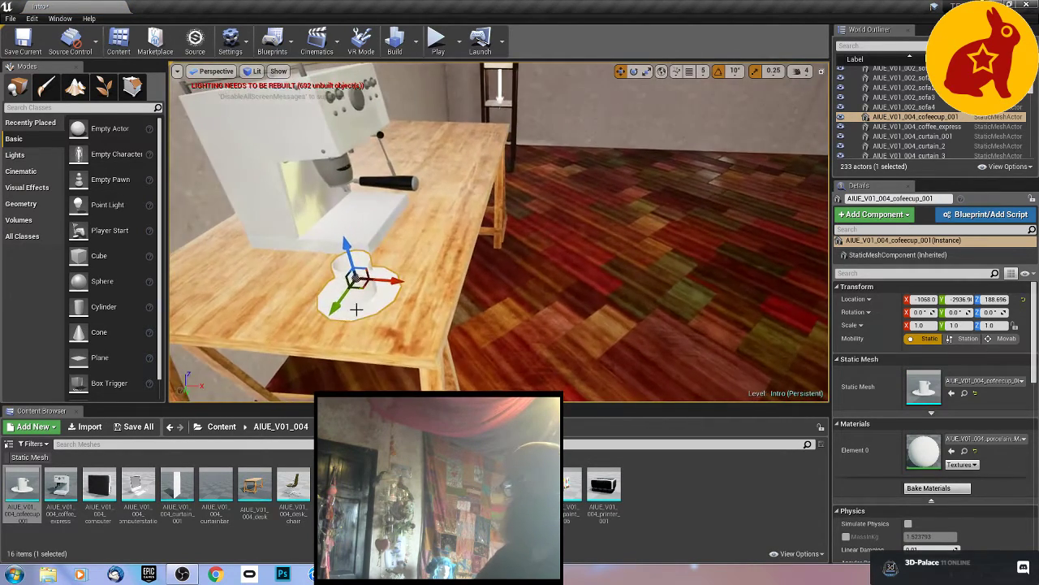
pyautogui.keyDown('alt'); pyautogui.keyDown('shift'); pyautogui.moveTo(393, 284); pyautogui.dragTo(368, 283); pyautogui.keyUp('shift'); pyautogui.keyUp('alt')
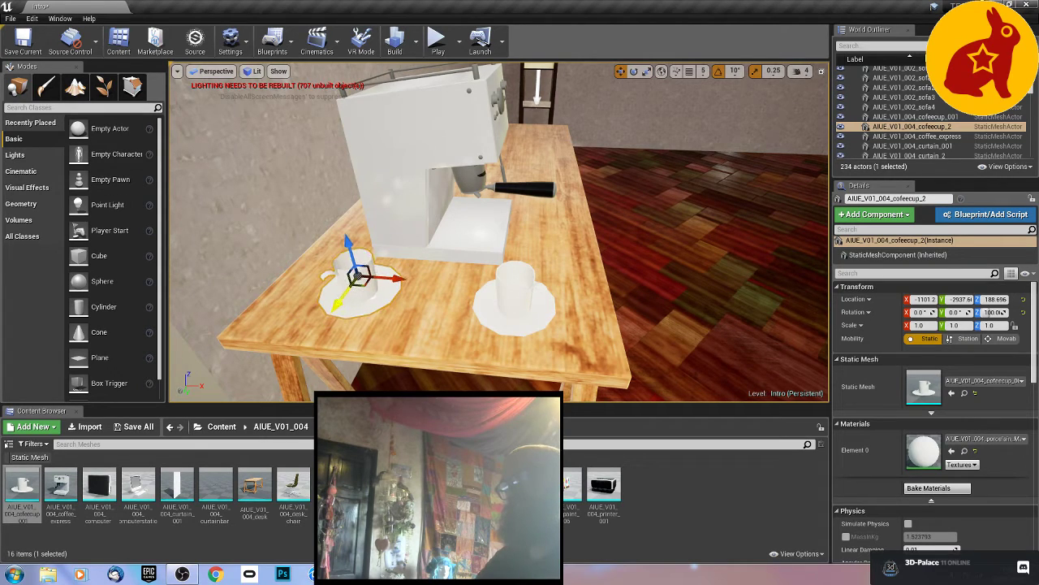
# Step: Save the Intro level
pyautogui.moveTo(698, 286); pyautogui.dragTo(345, 277, button='right')
pyautogui.press('w')
pyautogui.press('s')
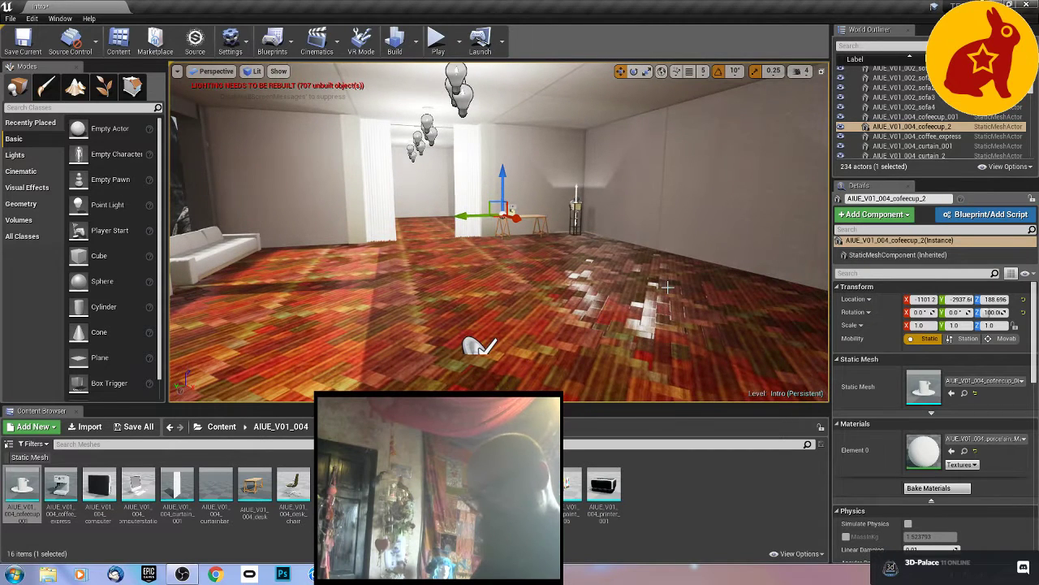
pyautogui.hotkey('ctrl', 's')
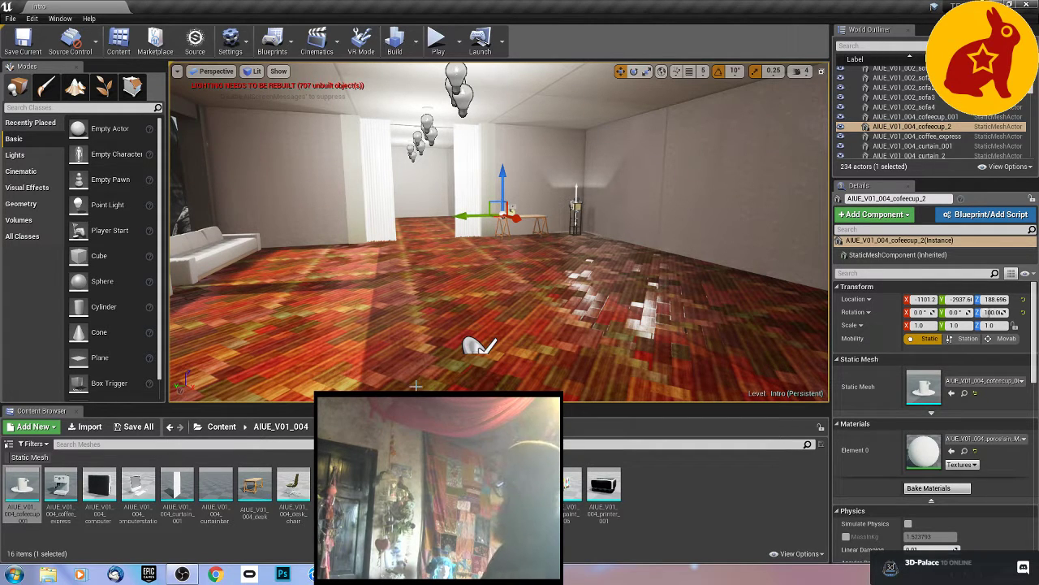
# Step: Open the paintings folder in CLINIC_ASSETS and look through its painting material instances
pyautogui.click(295, 428)
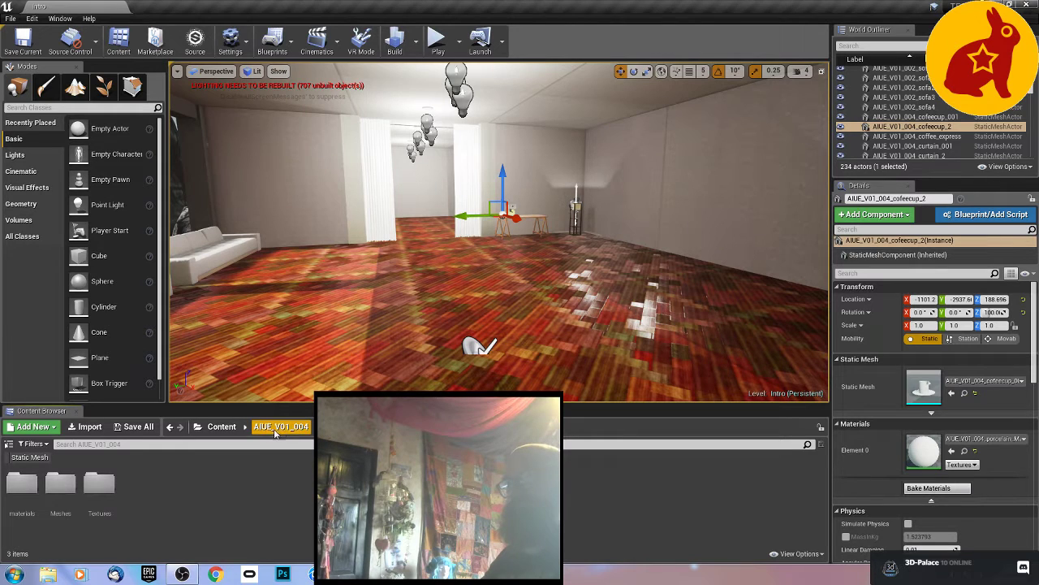
pyautogui.click(224, 428)
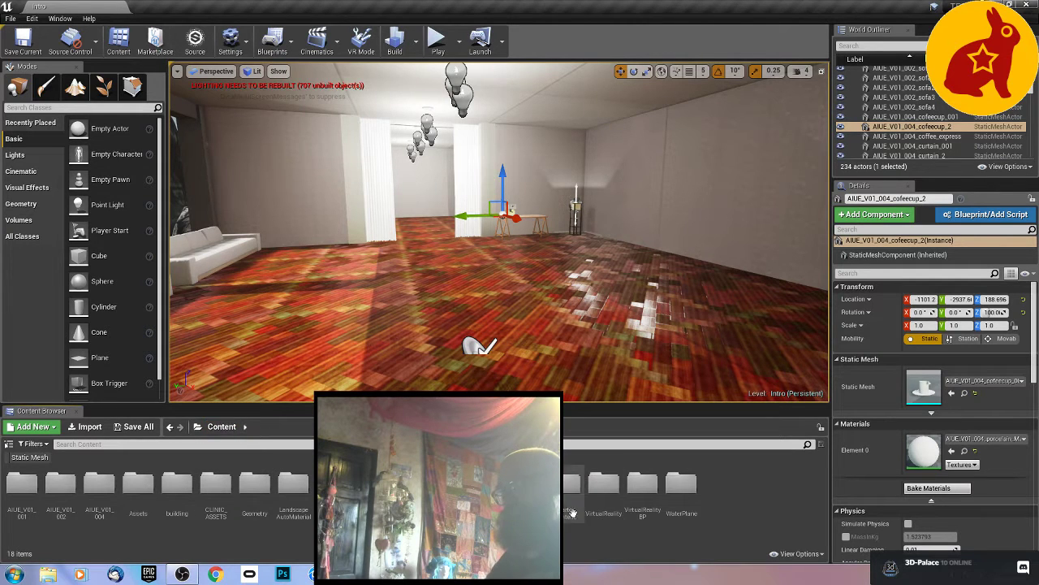
pyautogui.doubleClick(218, 489)
pyautogui.doubleClick(412, 488)
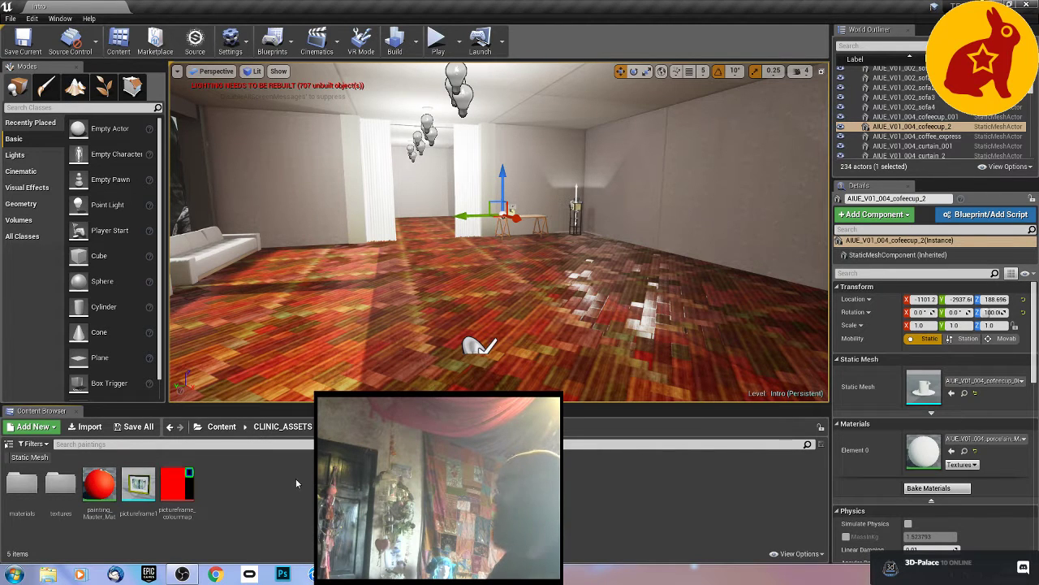
pyautogui.doubleClick(22, 483)
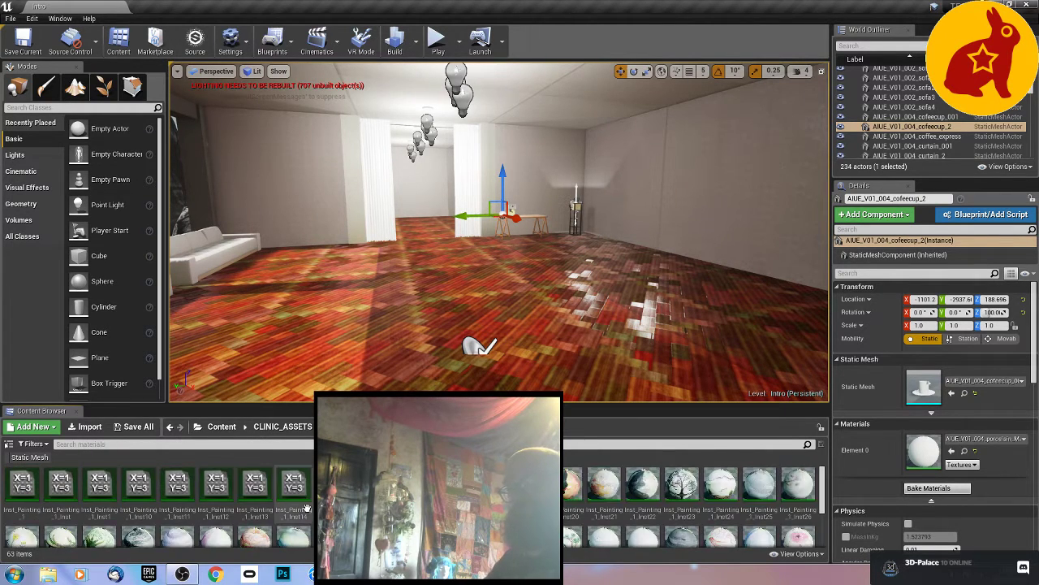
pyautogui.scroll(-1, 306, 507)
pyautogui.scroll(-2, 306, 508)
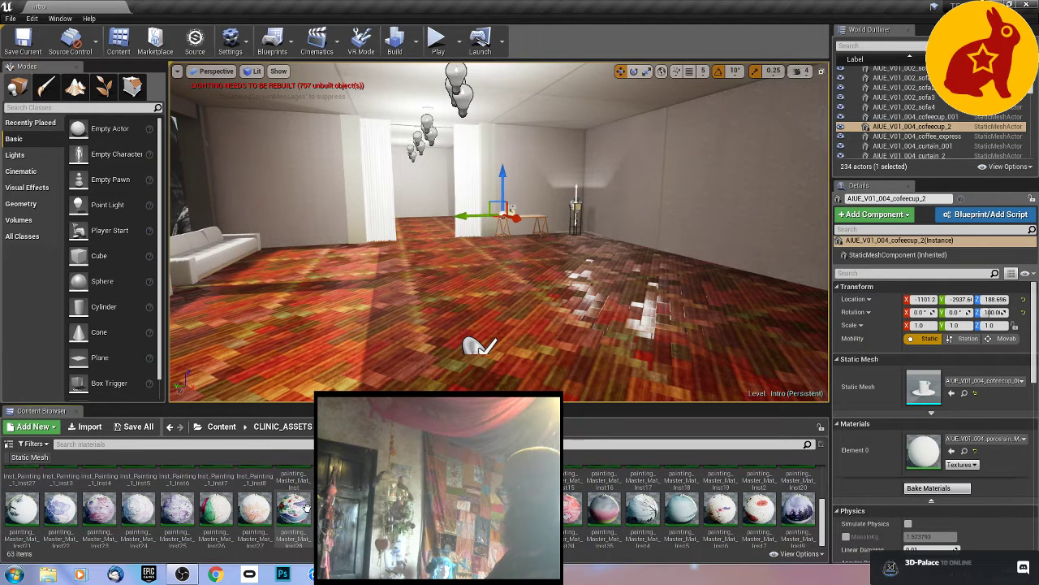
pyautogui.scroll(3, 306, 507)
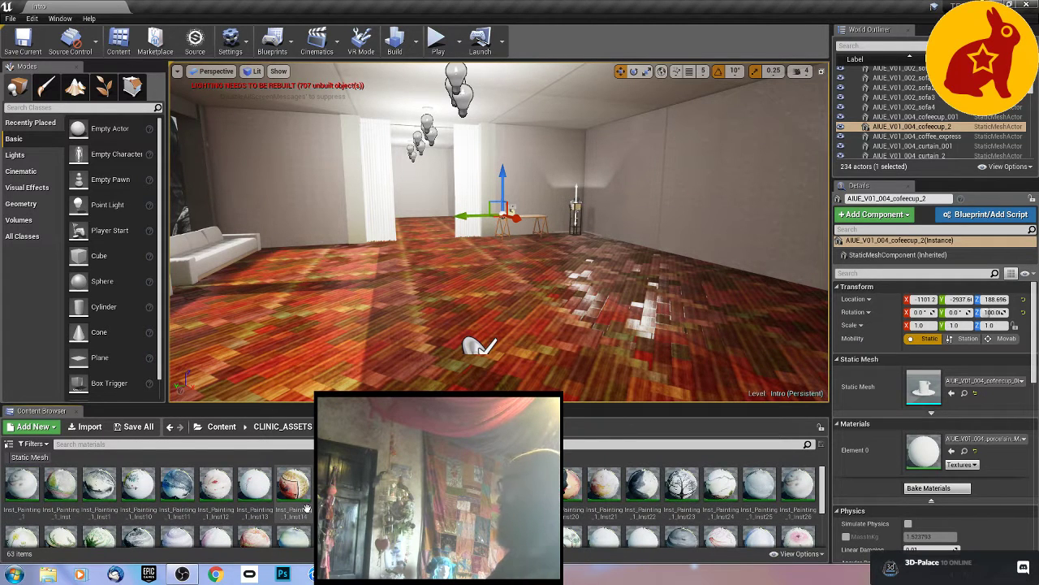
pyautogui.hotkey('alt', 'Left')
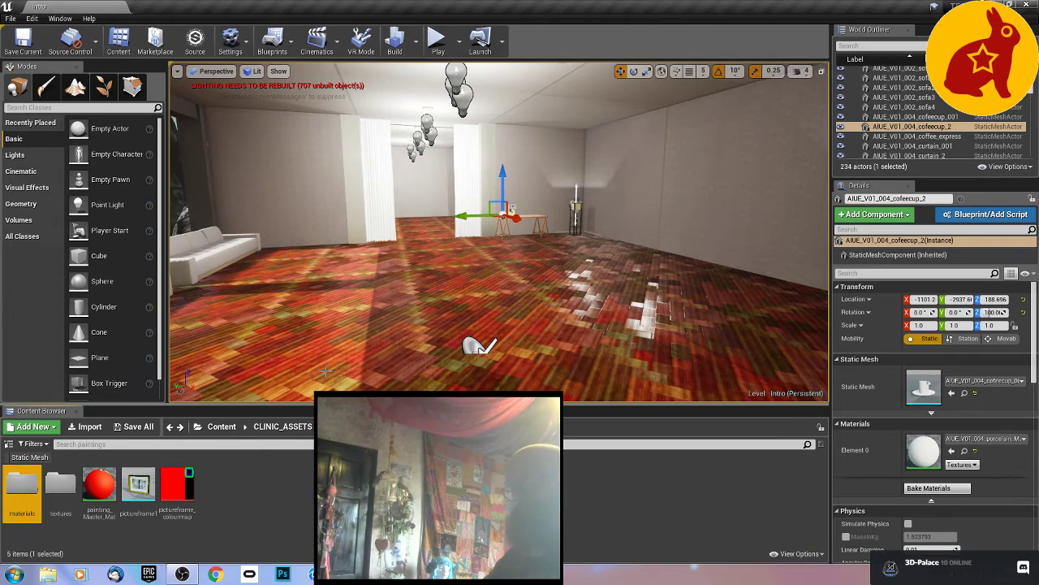
# Step: Place pictureframe1 on the wall near the corner lamp, at about X 233, Y -3274 and Z 301.75
pyautogui.press('w')
pyautogui.moveTo(325, 371); pyautogui.dragTo(499, 345, button='right')
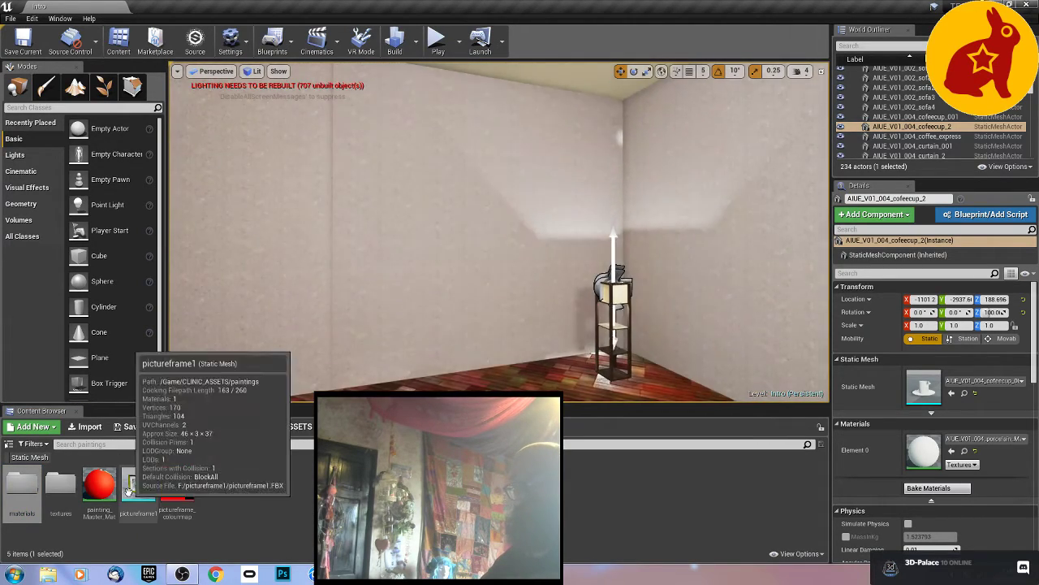
pyautogui.moveTo(138, 485); pyautogui.dragTo(490, 222)
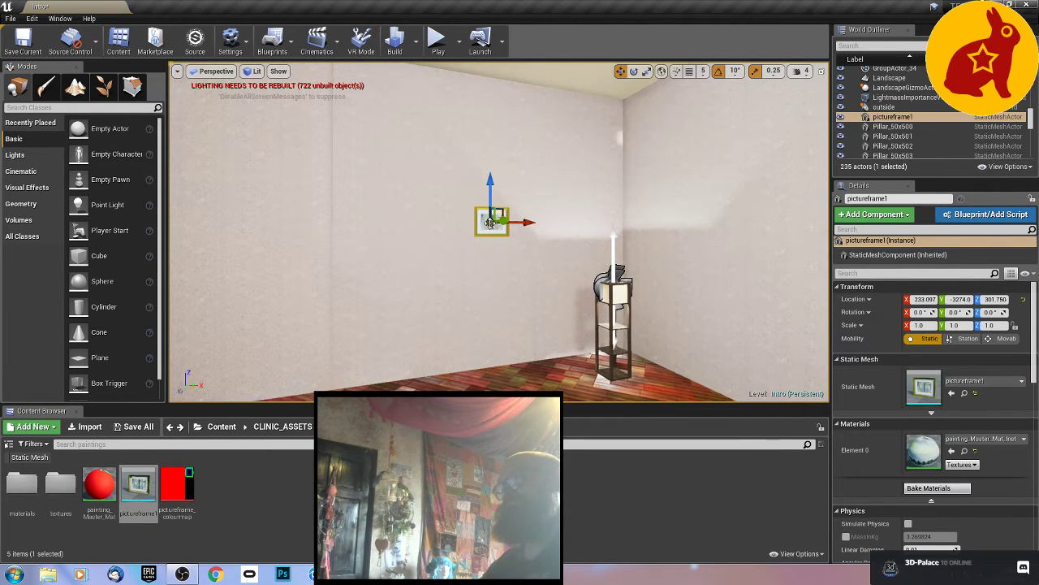
# Step: Scale the picture frame to 3.0 on X, Y and Z
pyautogui.moveTo(537, 243); pyautogui.dragTo(736, 235, button='right')
pyautogui.press('w')
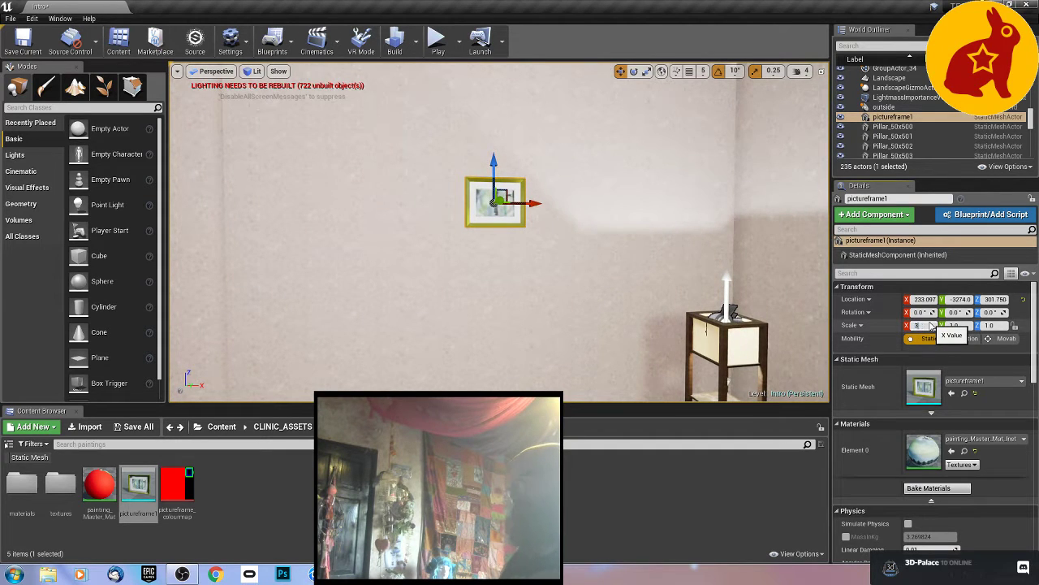
pyautogui.press('Return')
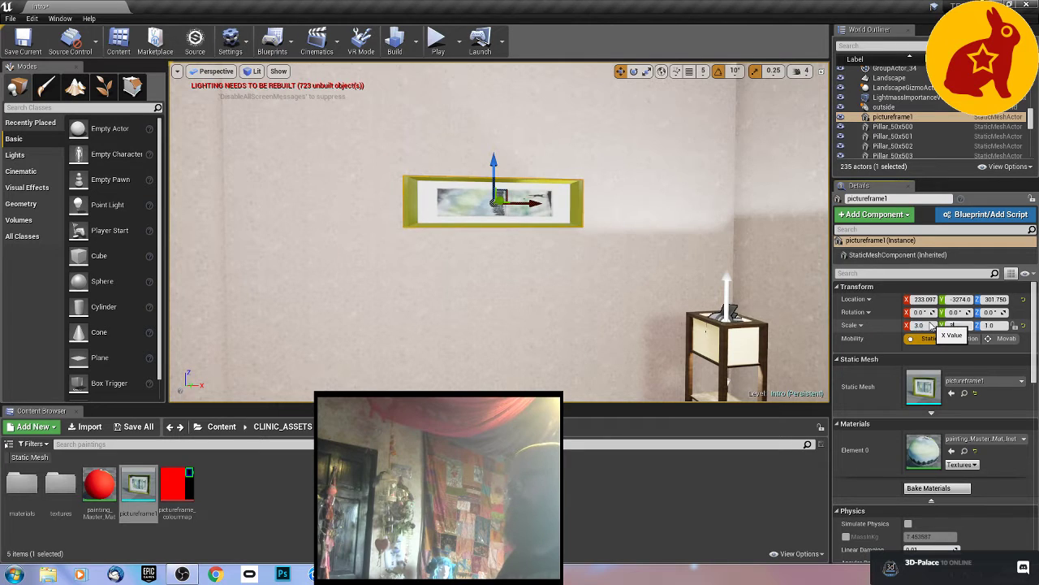
pyautogui.press('Tab')
pyautogui.write('3')
pyautogui.press('Tab')
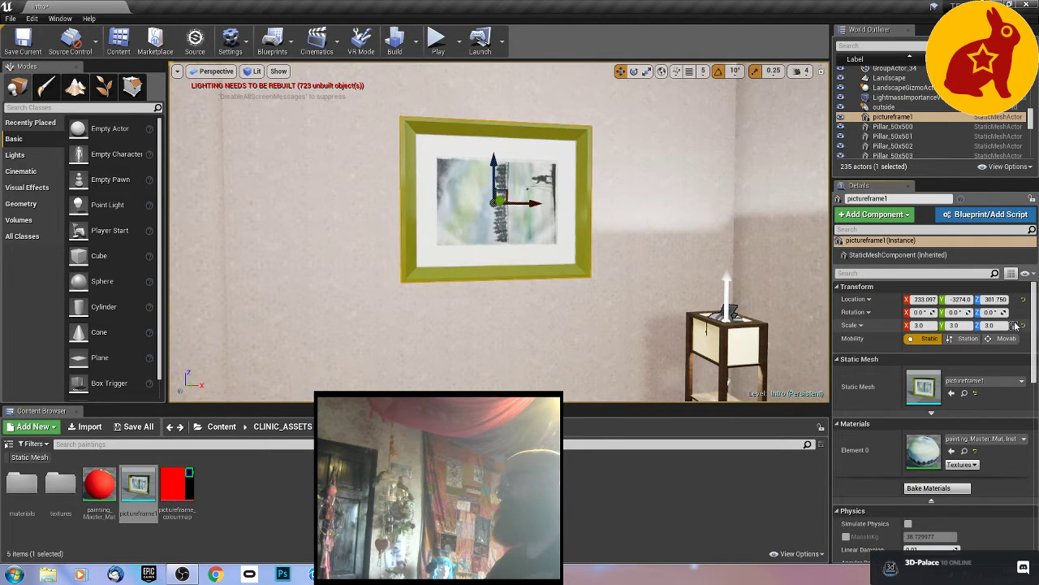
# Step: Rotate the picture frame -90° about Y so that it hangs in portrait format
pyautogui.moveTo(607, 320)
pyautogui.mouseDown(button='right')
pyautogui.moveTo(733, 317)
pyautogui.moveTo(609, 325)
pyautogui.mouseUp(button='right')
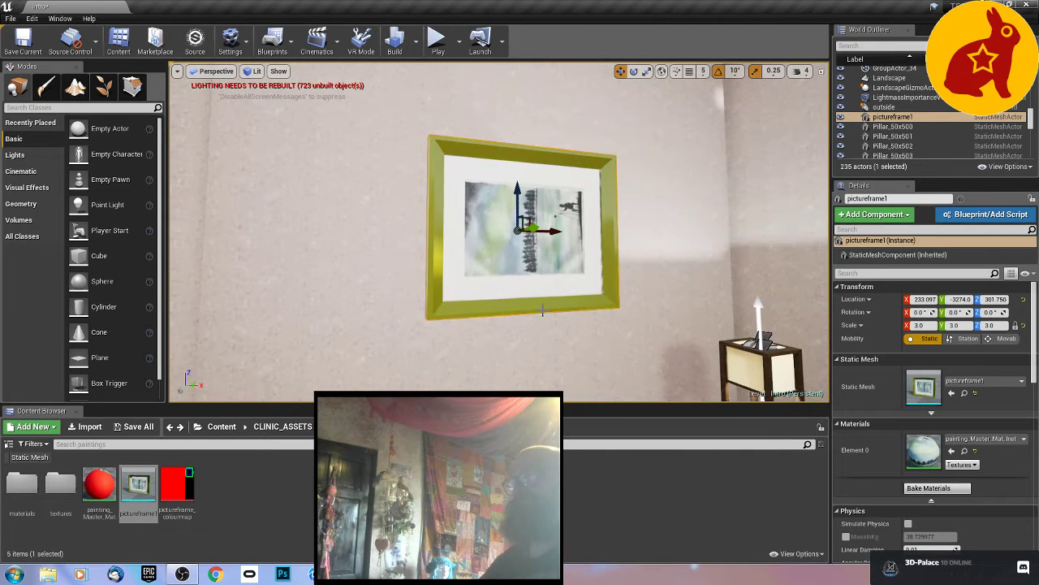
pyautogui.press('e')
pyautogui.moveTo(489, 283); pyautogui.dragTo(530, 294)
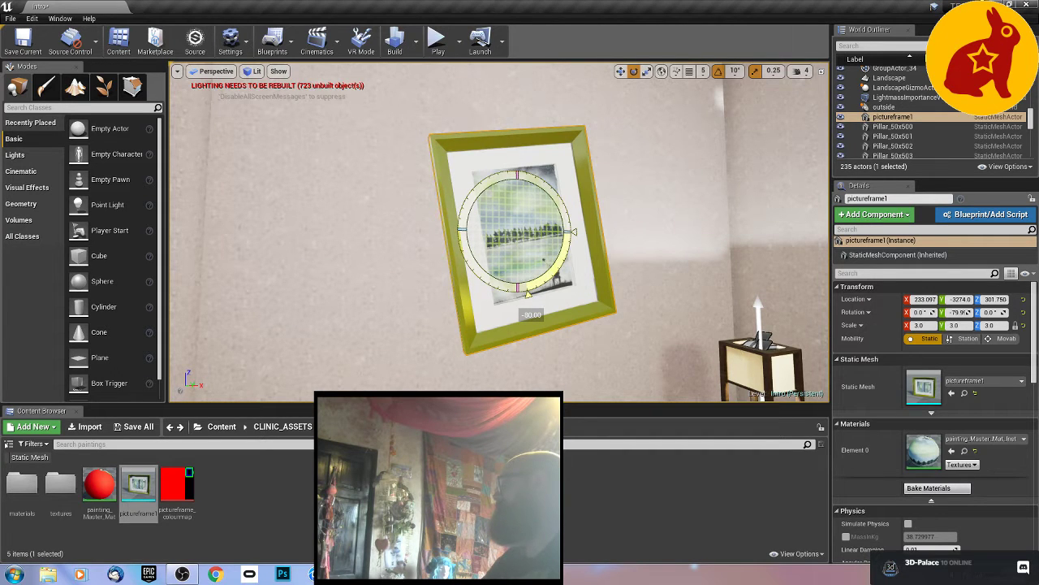
pyautogui.moveTo(529, 294); pyautogui.dragTo(517, 296)
# Step: Duplicate the picture frame three times along X across the wall, with the last copy at about X -953
pyautogui.press('s')
pyautogui.moveTo(517, 296); pyautogui.dragTo(553, 291, button='right')
pyautogui.press('f')
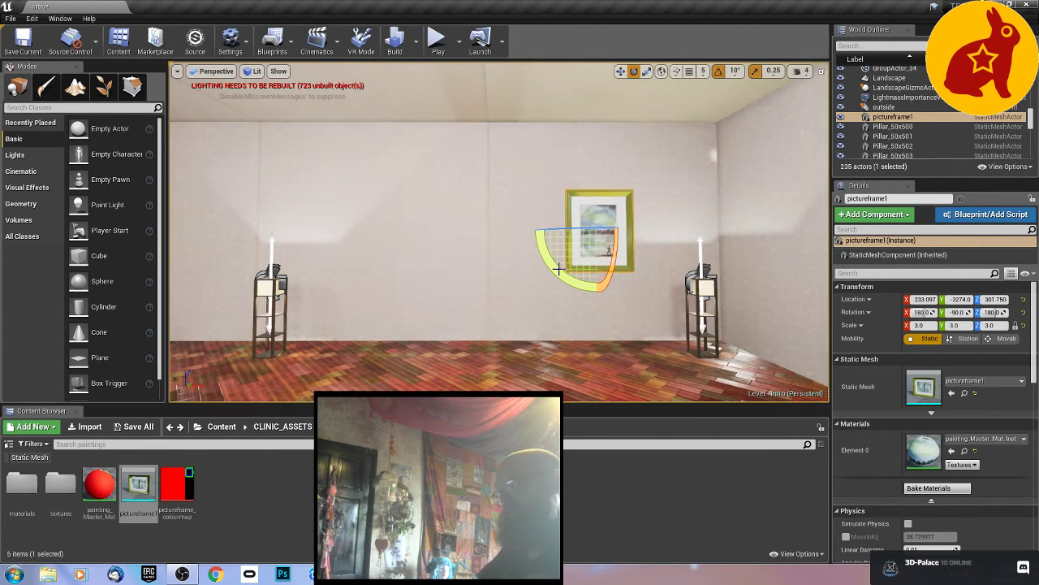
pyautogui.press('r')
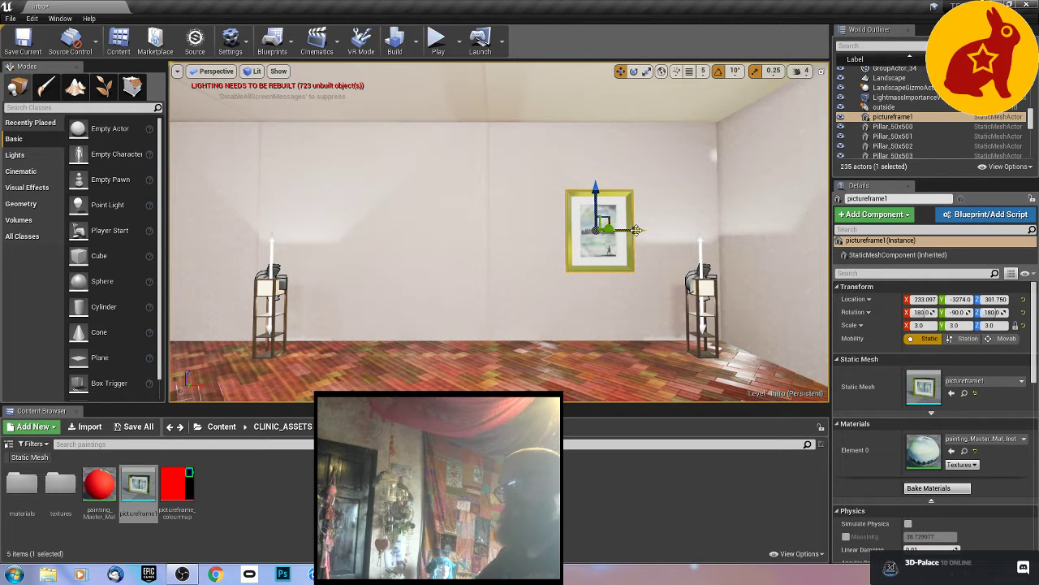
pyautogui.keyDown('alt'); pyautogui.keyDown('shift'); pyautogui.moveTo(636, 230); pyautogui.dragTo(627, 230); pyautogui.keyUp('shift'); pyautogui.keyUp('alt')
pyautogui.press('w')
pyautogui.moveTo(602, 247); pyautogui.dragTo(724, 257, button='right')
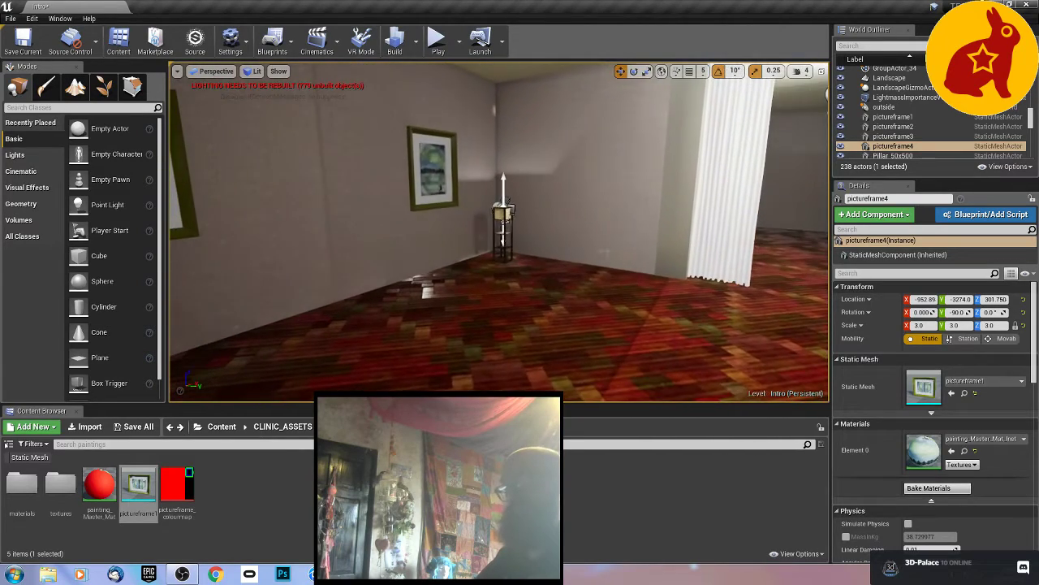
# Step: Apply the painting material Inst_Painting_1_Inst14 from the paintings materials folder to the first picture frame beside the corner lamp
pyautogui.doubleClick(98, 487)
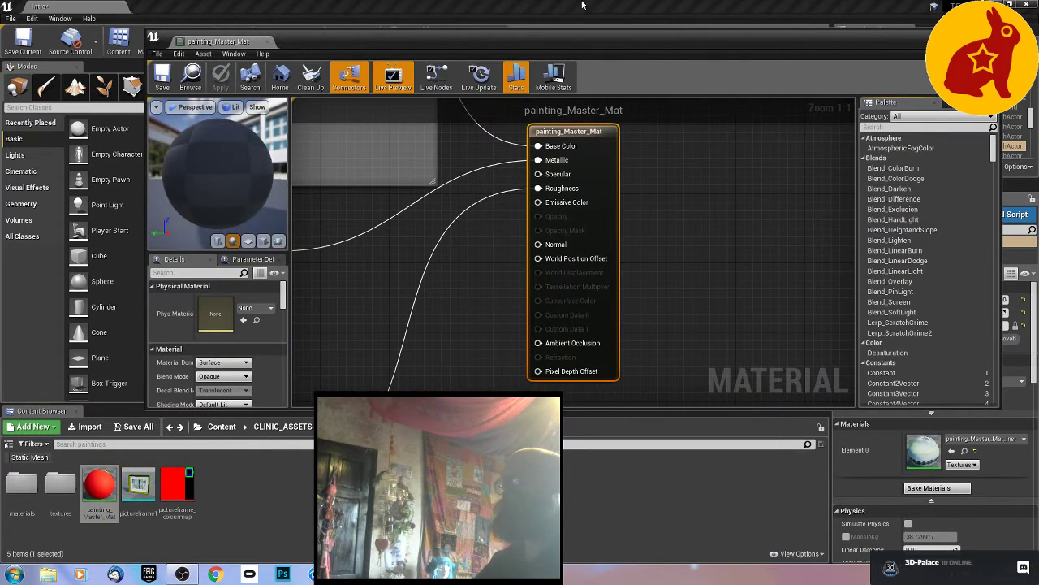
pyautogui.click(268, 41)
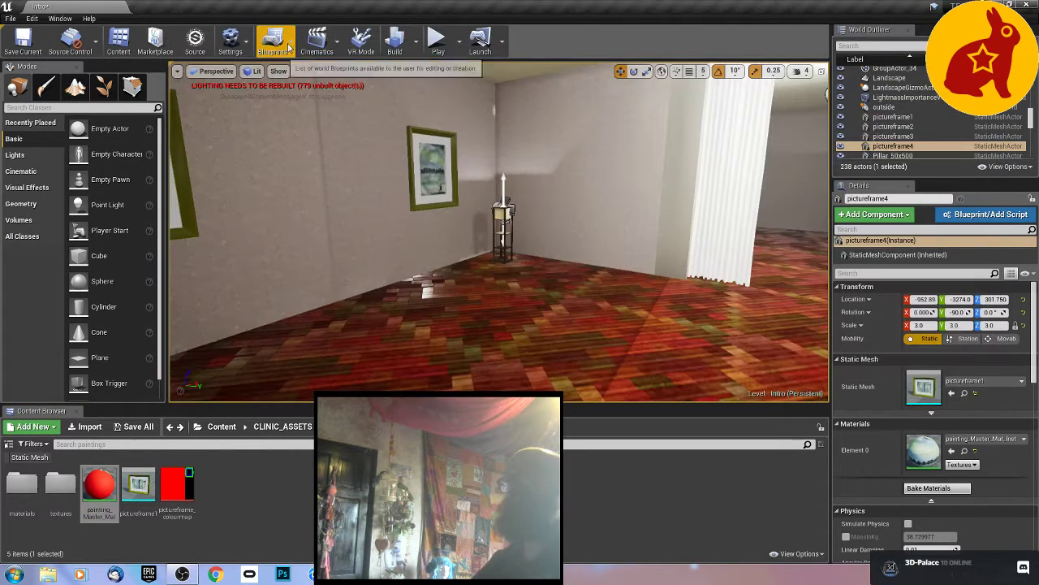
pyautogui.doubleClick(22, 483)
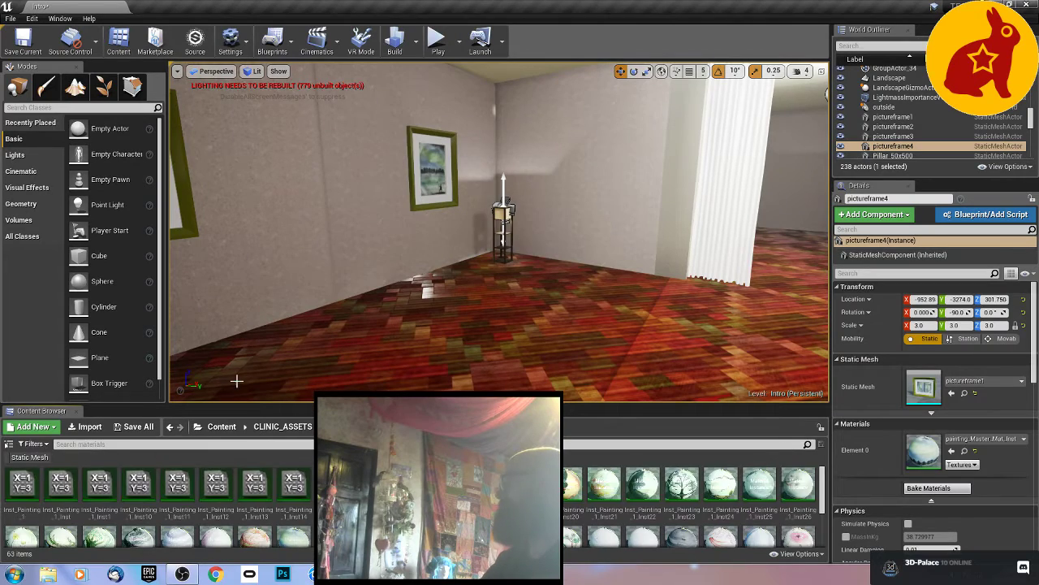
pyautogui.moveTo(376, 240); pyautogui.dragTo(367, 215, button='right')
pyautogui.press('w')
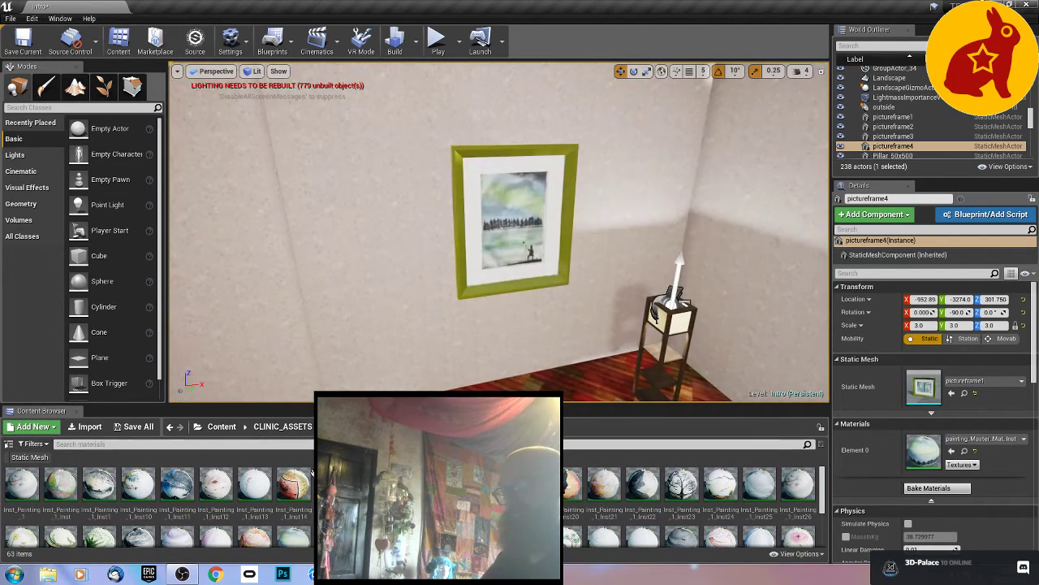
pyautogui.moveTo(293, 484)
pyautogui.mouseDown()
pyautogui.moveTo(475, 326)
pyautogui.moveTo(557, 217)
pyautogui.moveTo(529, 218)
pyautogui.mouseUp()
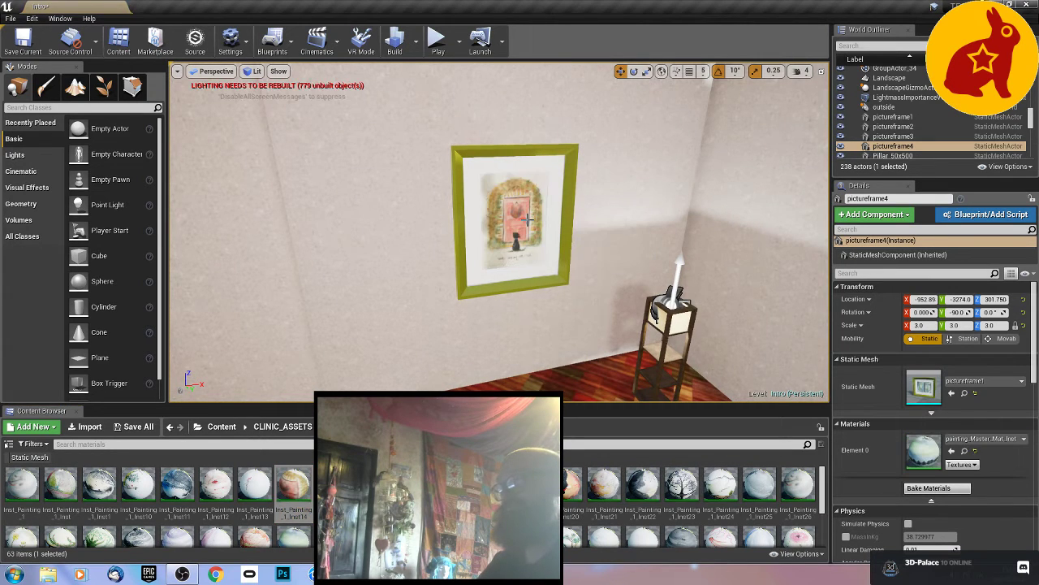
# Step: Set the FrameColour of the first picture frame's material Inst_Painting_1_Inst14 to a dark brown, hex sRGB 433733FF
pyautogui.click(529, 217)
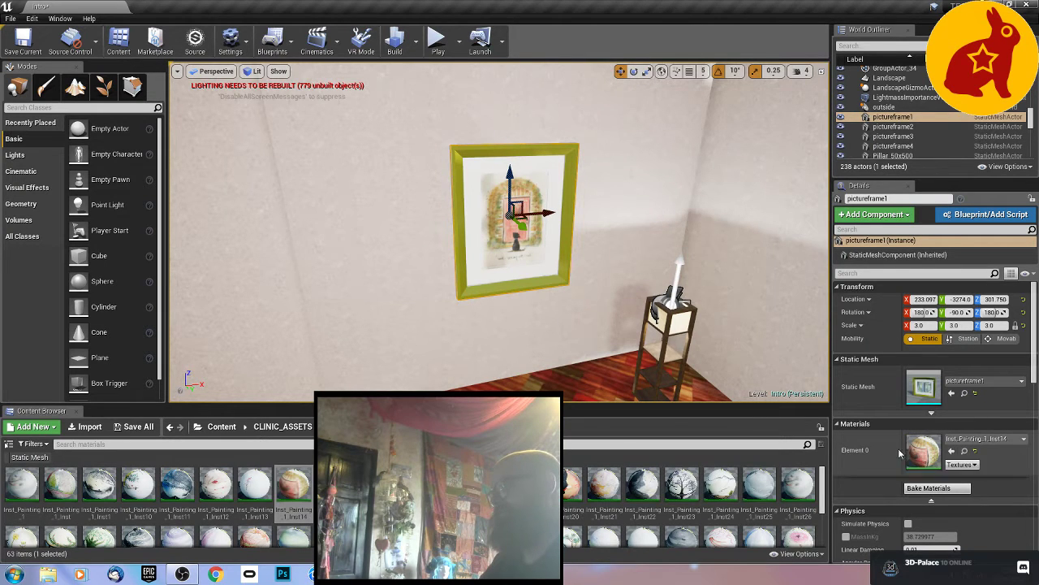
pyautogui.doubleClick(294, 487)
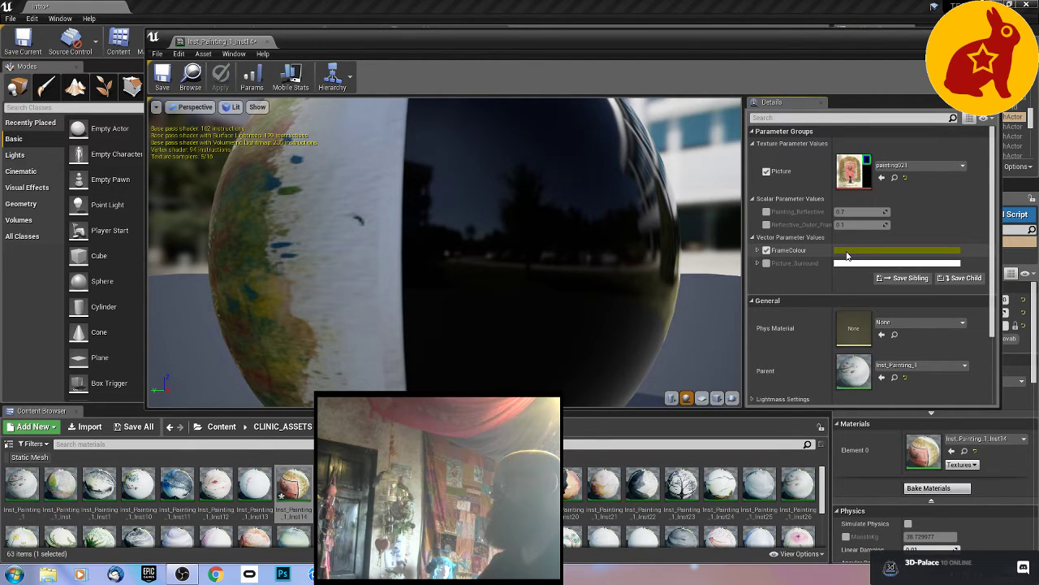
pyautogui.click(847, 256)
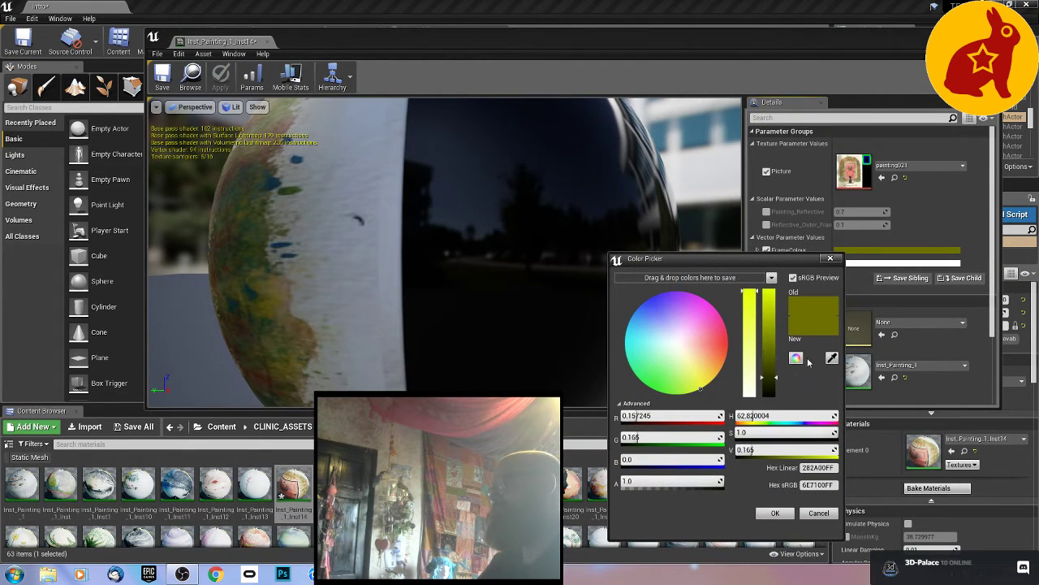
pyautogui.moveTo(749, 369); pyautogui.dragTo(772, 398)
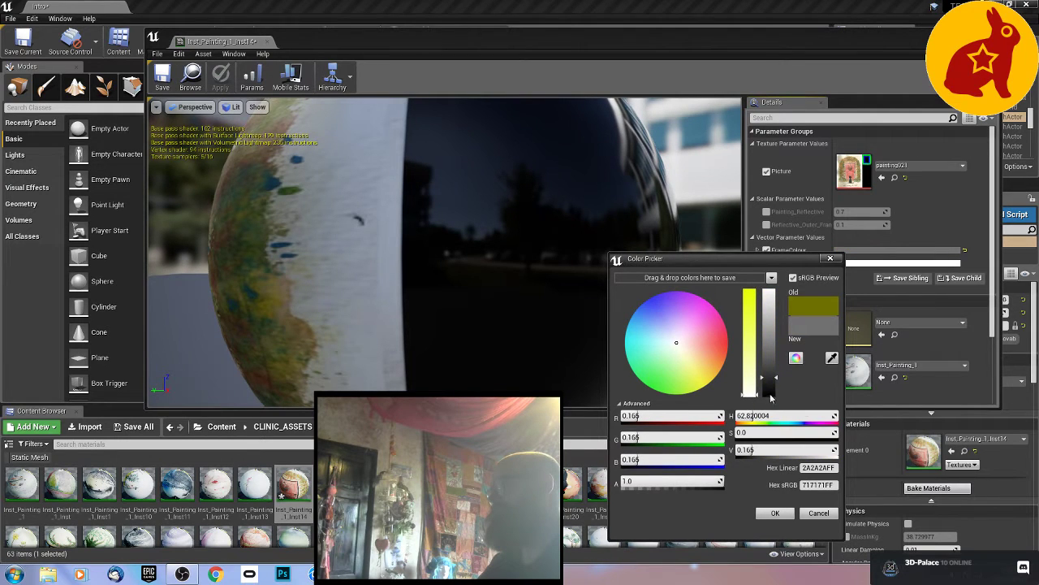
pyautogui.click(771, 391)
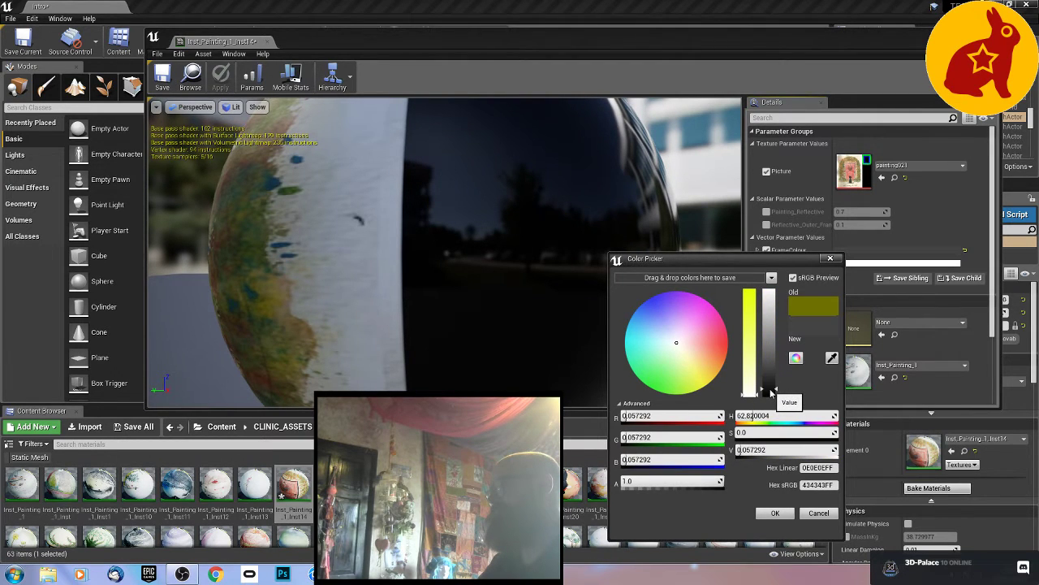
pyautogui.click(698, 351)
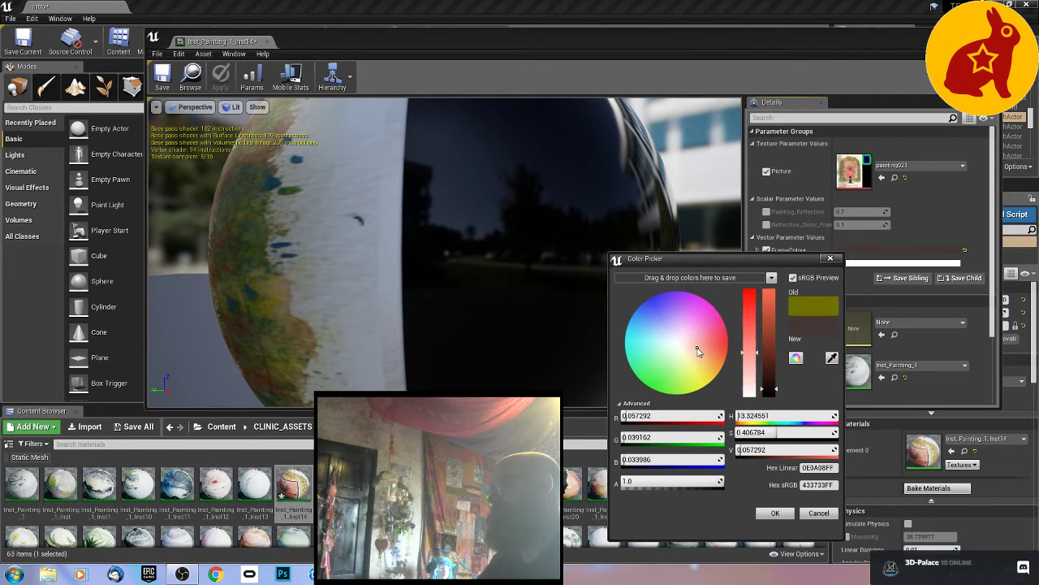
pyautogui.click(774, 514)
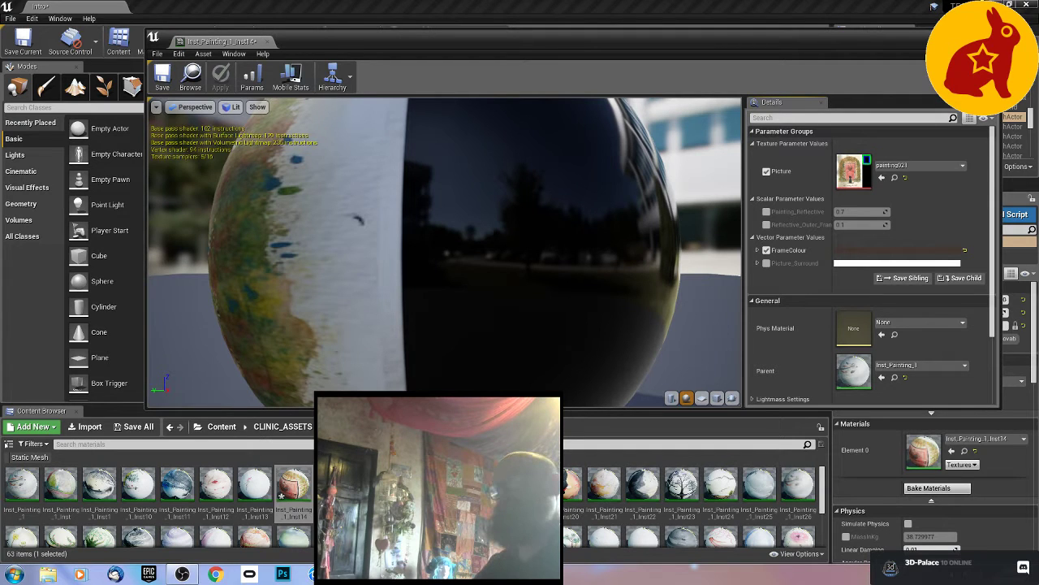
pyautogui.click(989, 35)
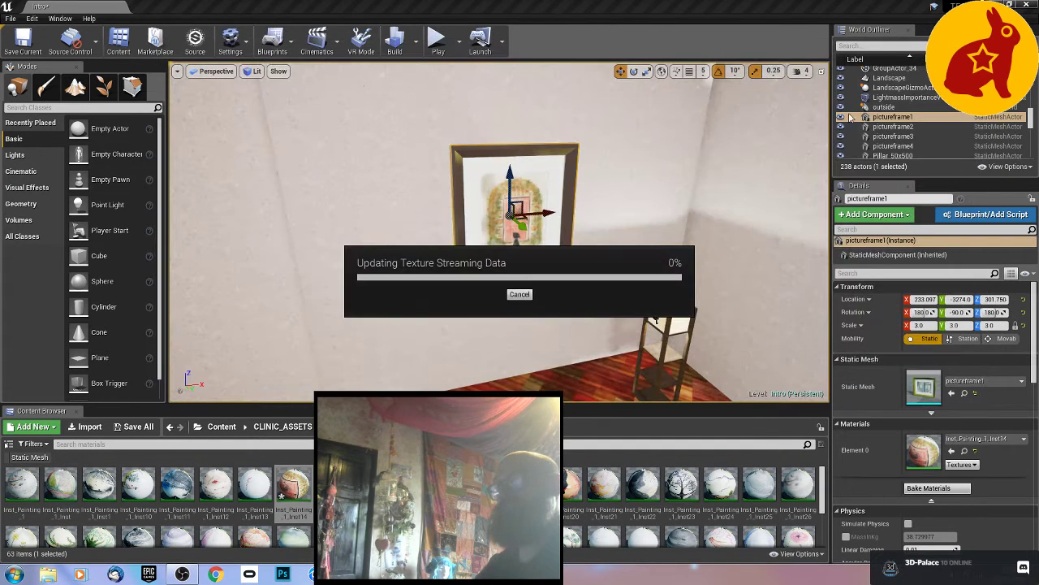
# Step: Apply the palm tree painting material Inst_Painting_1_Inst18 to the second picture frame
pyautogui.moveTo(729, 170); pyautogui.dragTo(674, 176, button='right')
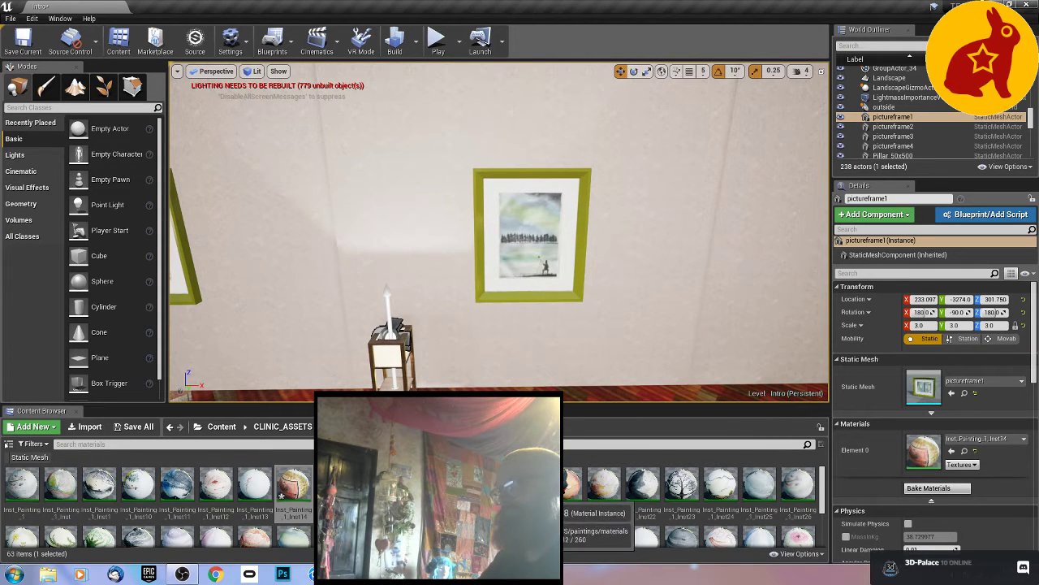
pyautogui.moveTo(573, 488)
pyautogui.mouseDown()
pyautogui.moveTo(580, 283)
pyautogui.moveTo(552, 251)
pyautogui.mouseUp()
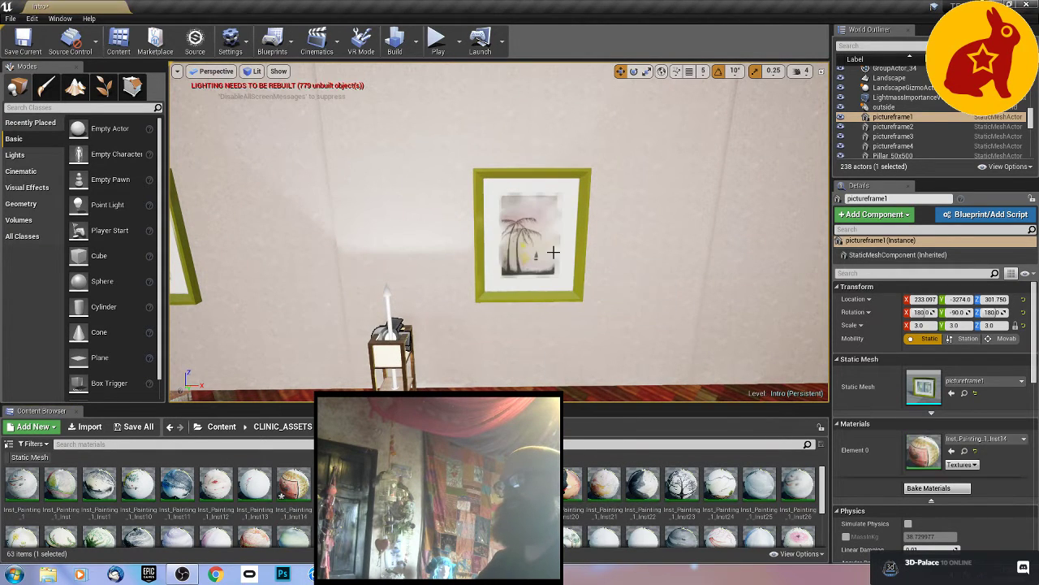
pyautogui.click(547, 251)
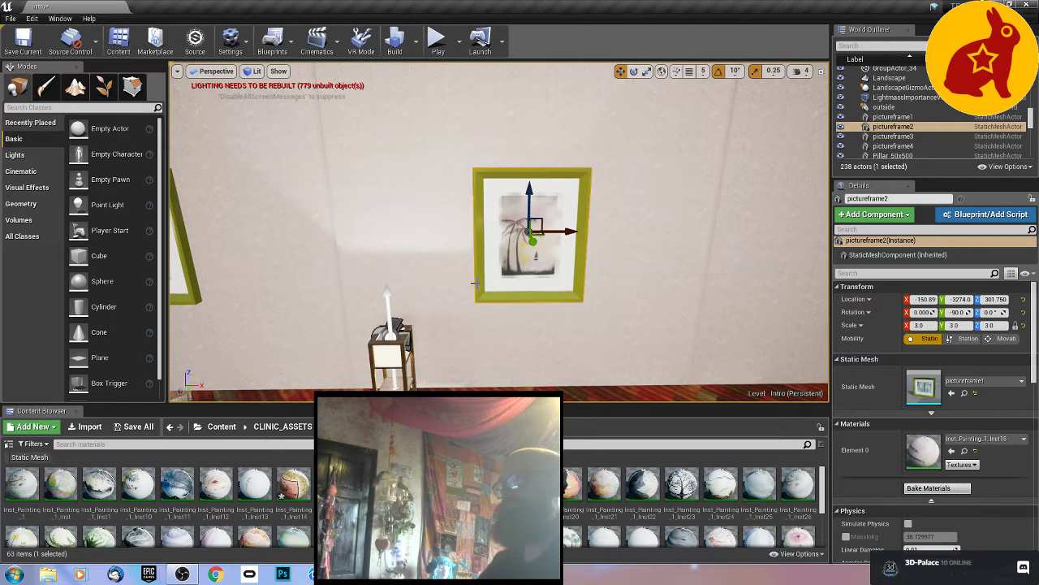
# Step: Copy the hex sRGB value of the FrameColour in the first picture frame's material Inst_Painting_1_Inst14
pyautogui.moveTo(562, 290); pyautogui.dragTo(625, 290, button='right')
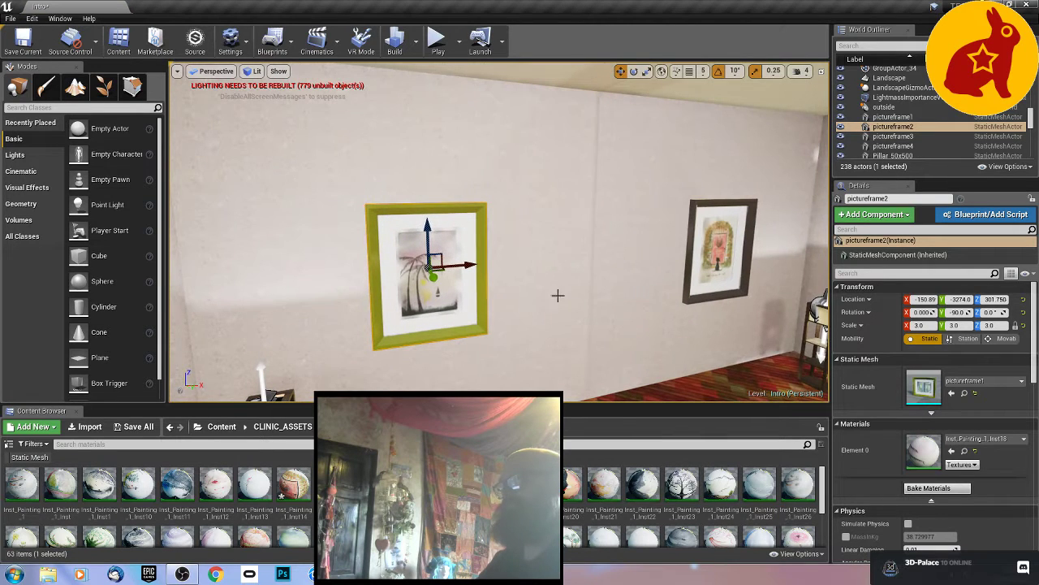
pyautogui.click(690, 276)
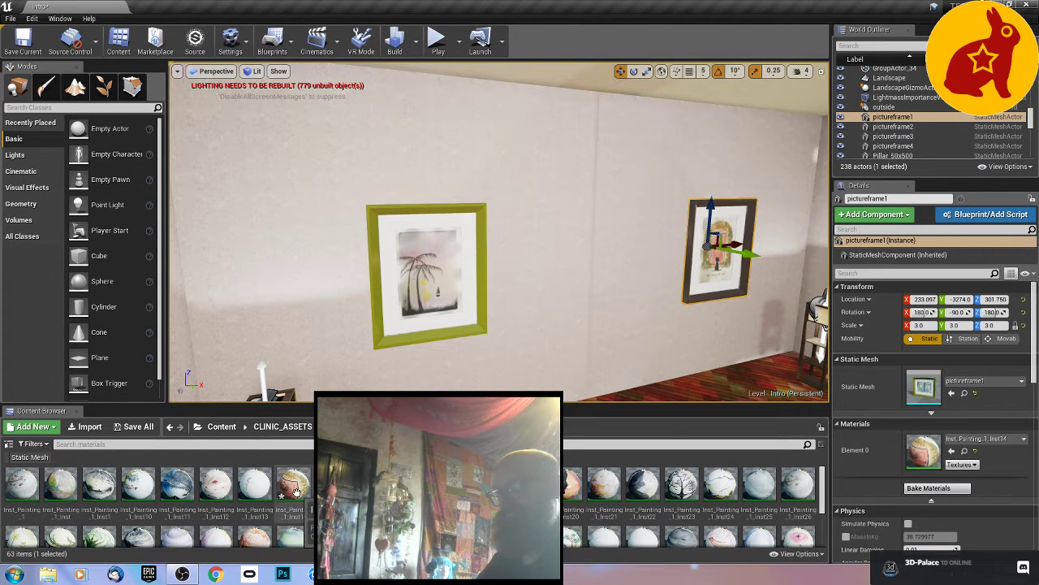
pyautogui.doubleClick(295, 487)
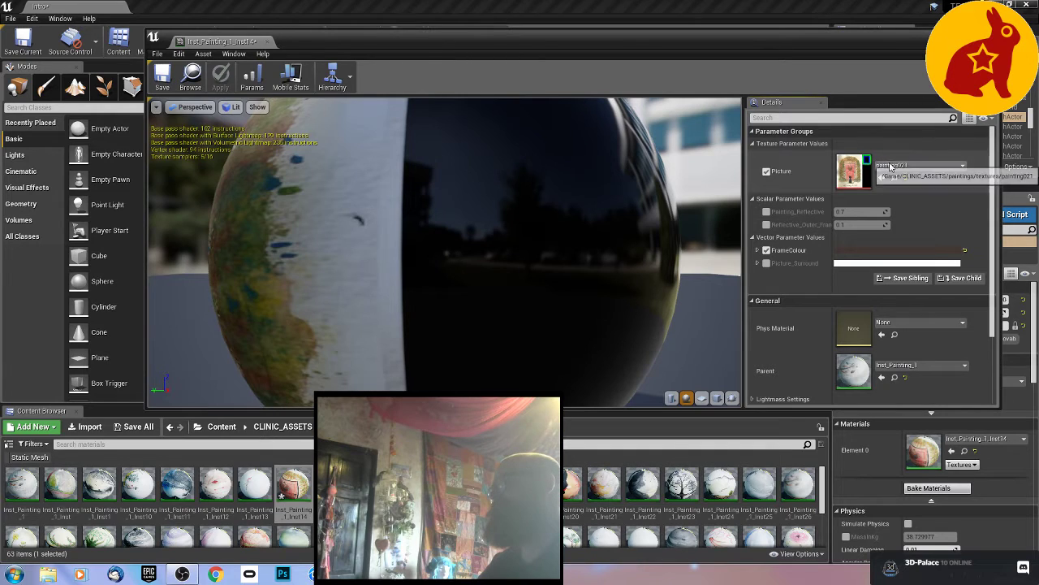
pyautogui.click(864, 254)
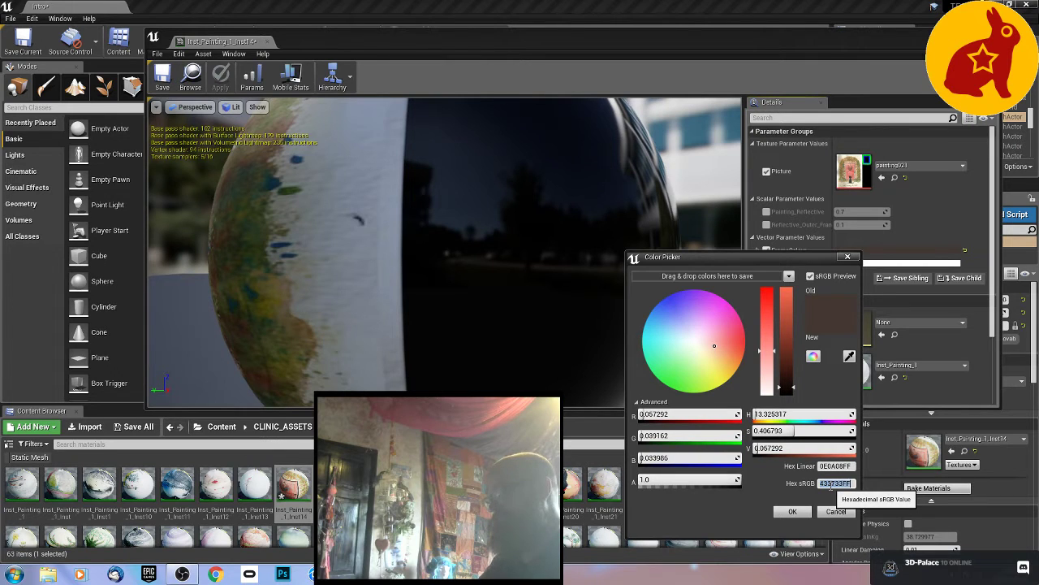
pyautogui.click(800, 513)
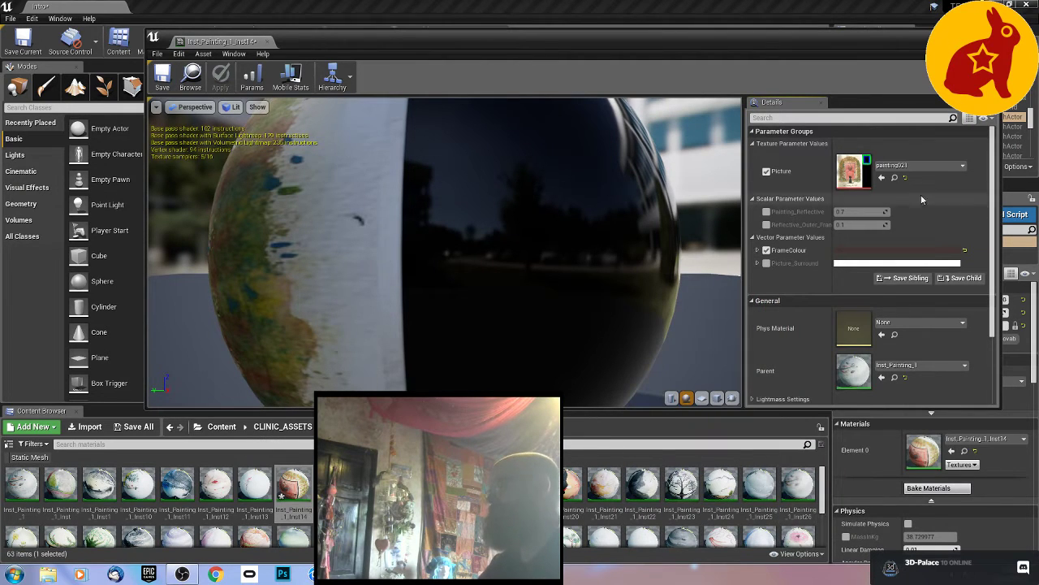
pyautogui.click(988, 35)
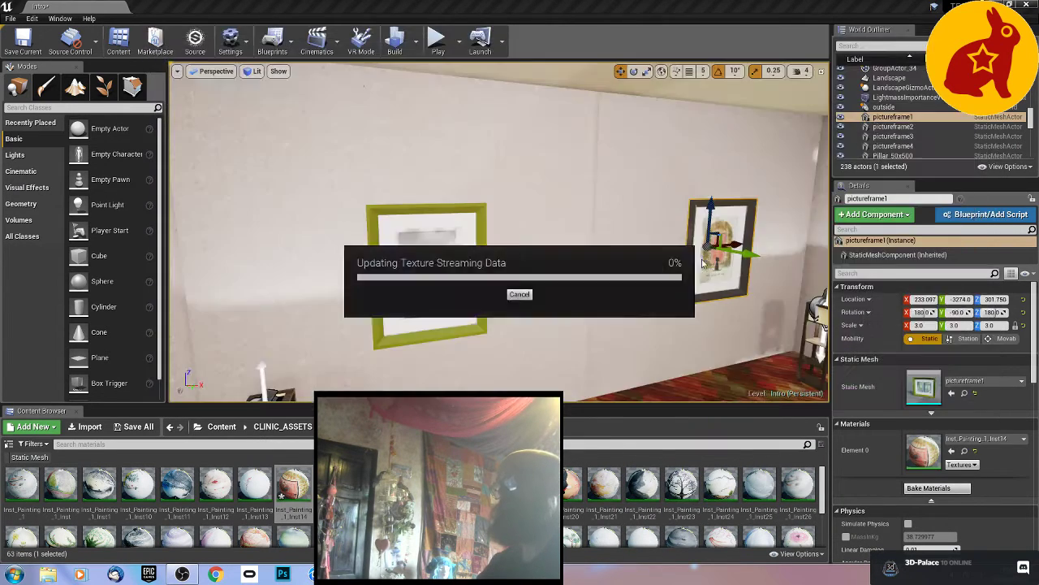
# Step: Set the FrameColour of the second picture frame's material Inst_Painting_1_Inst18 to hex sRGB 433733FF
pyautogui.click(469, 284)
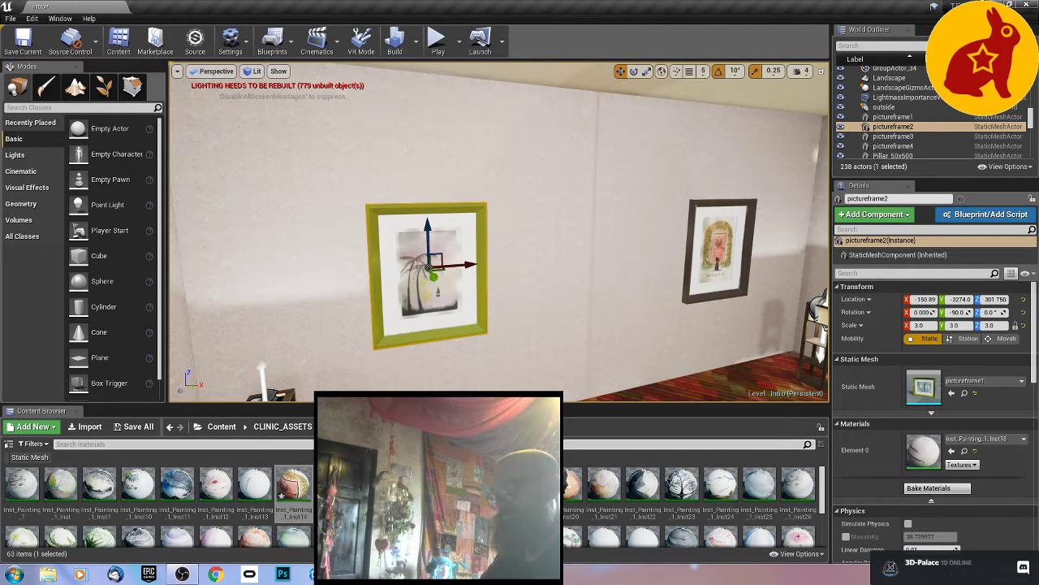
pyautogui.doubleClick(923, 452)
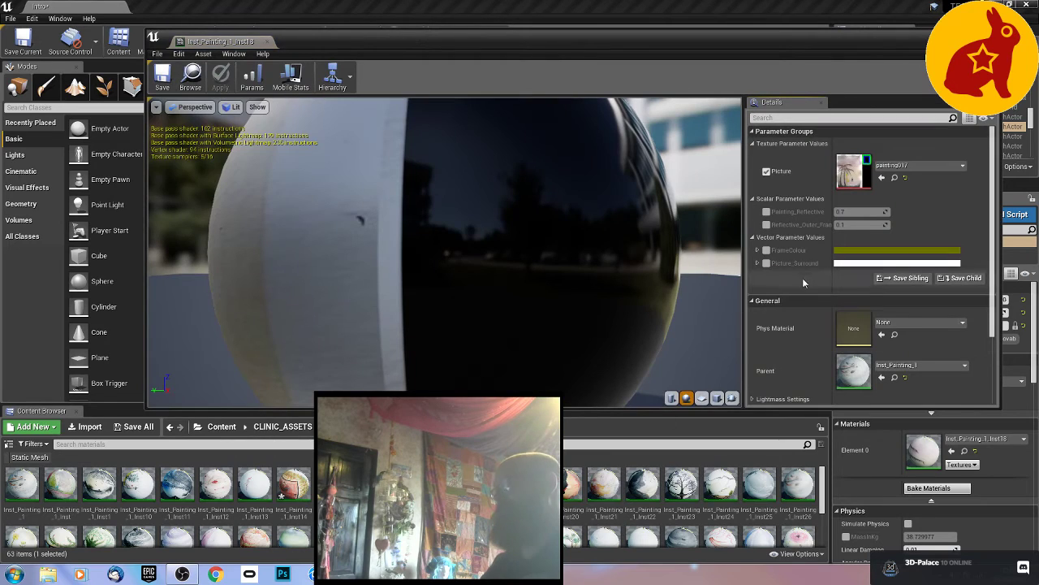
pyautogui.click(865, 251)
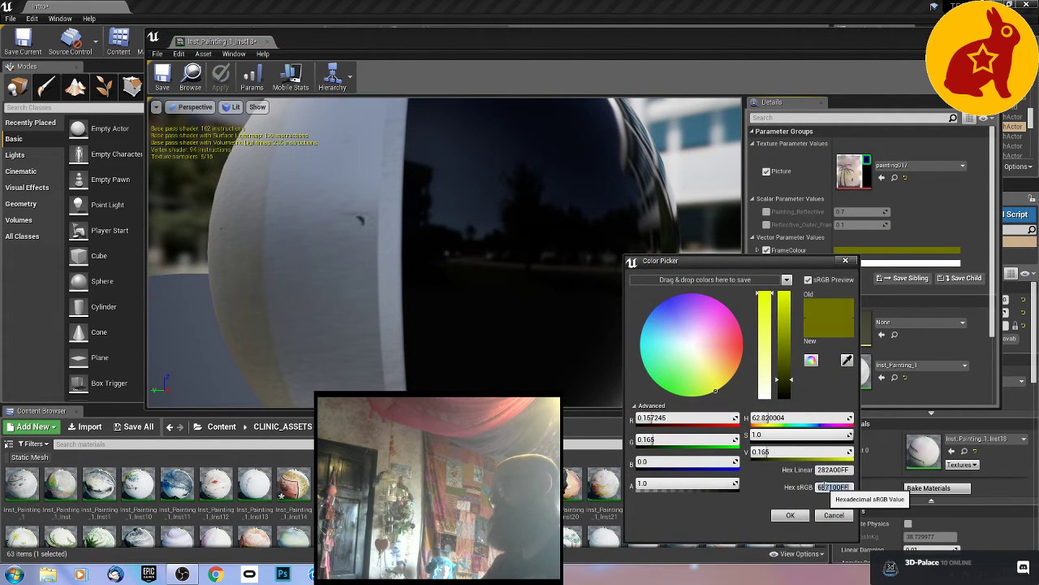
pyautogui.write('433733FF')
pyautogui.click(797, 517)
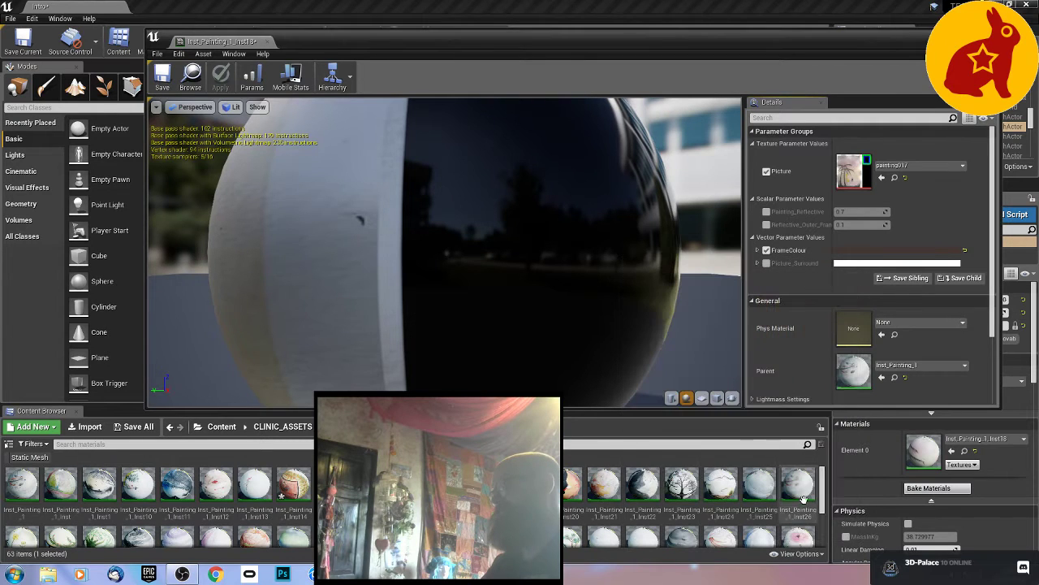
pyautogui.click(990, 37)
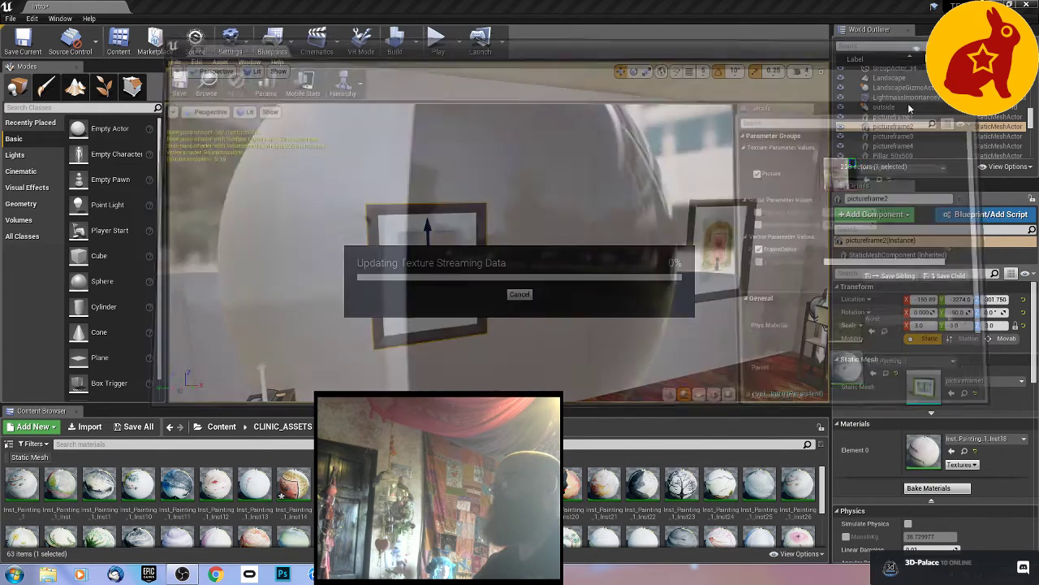
# Step: Try the green mermaid painting material on the third picture frame and inspect it up close
pyautogui.moveTo(667, 283); pyautogui.dragTo(540, 294, button='right')
pyautogui.moveTo(573, 535)
pyautogui.mouseDown()
pyautogui.moveTo(539, 344)
pyautogui.moveTo(603, 258)
pyautogui.mouseUp()
pyautogui.moveTo(578, 534)
pyautogui.mouseDown()
pyautogui.moveTo(592, 344)
pyautogui.moveTo(618, 262)
pyautogui.mouseUp()
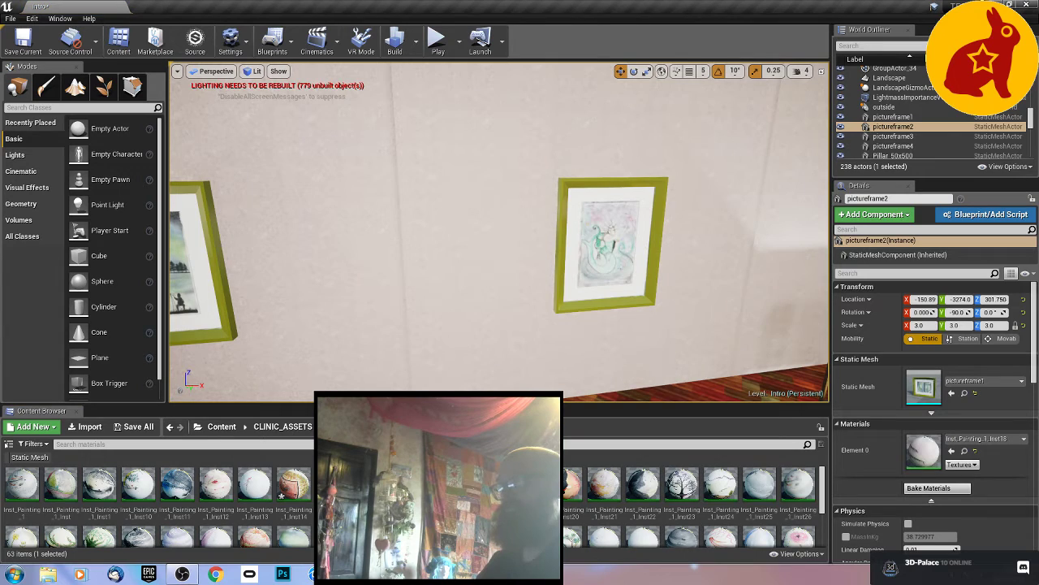
pyautogui.press('f')
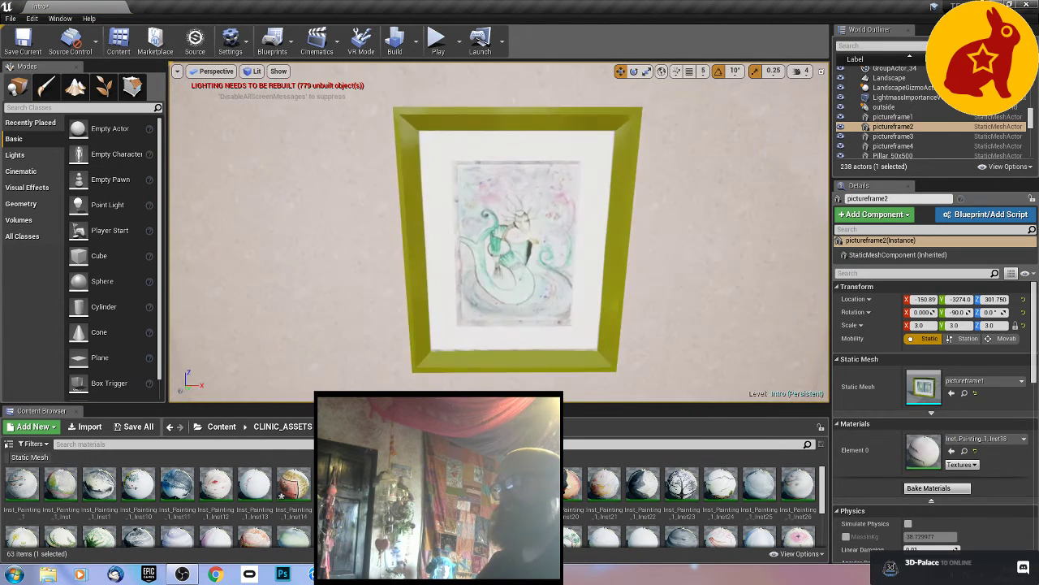
pyautogui.press('w')
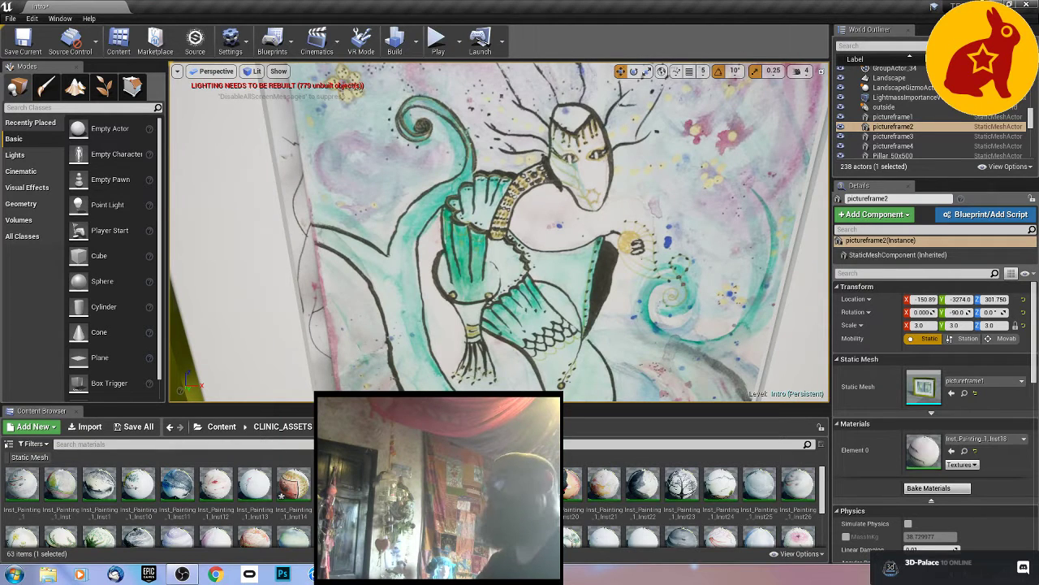
pyautogui.press('f')
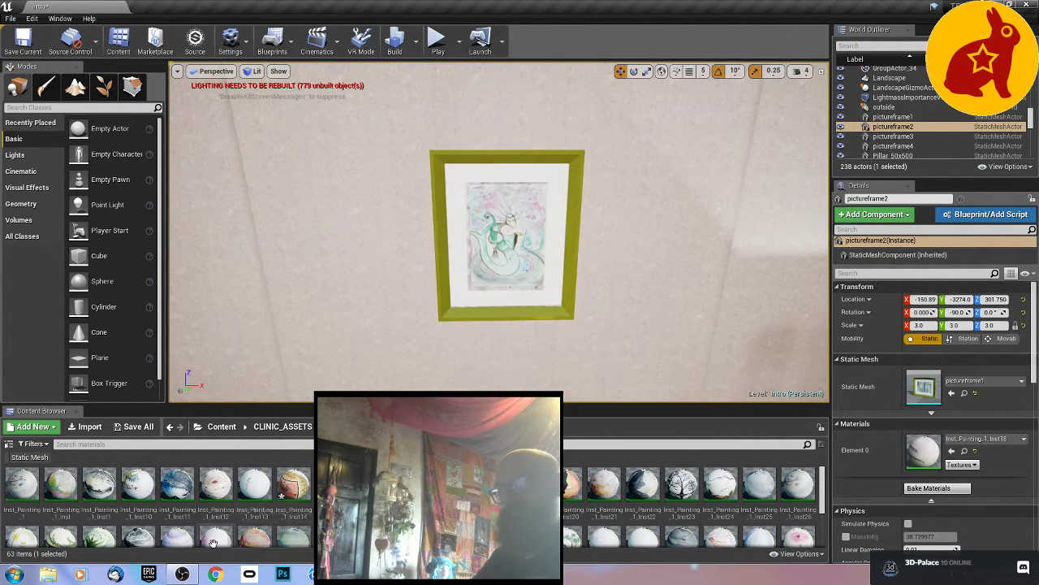
# Step: Apply the purple landscape painting material Inst_Painting_1_Inst6 to the third picture frame
pyautogui.moveTo(177, 536); pyautogui.dragTo(492, 247)
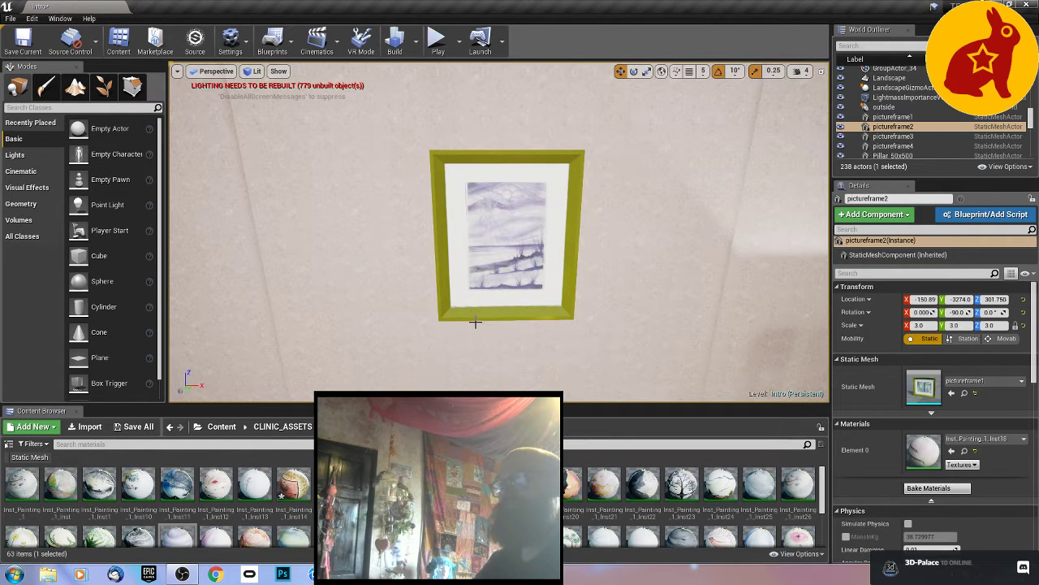
pyautogui.press('w')
pyautogui.moveTo(475, 329); pyautogui.dragTo(494, 319, button='right')
pyautogui.press('s')
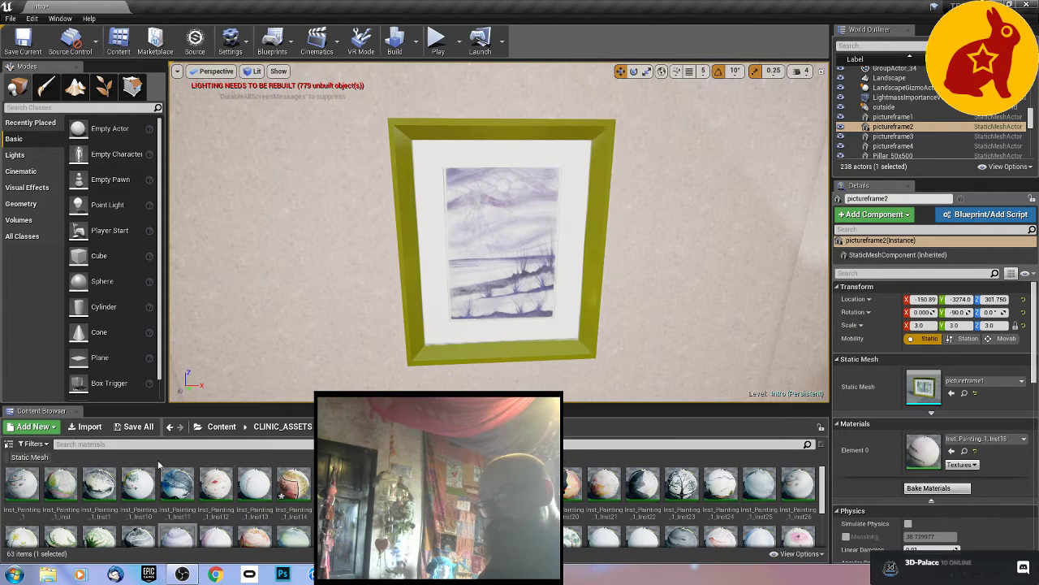
pyautogui.click(469, 325)
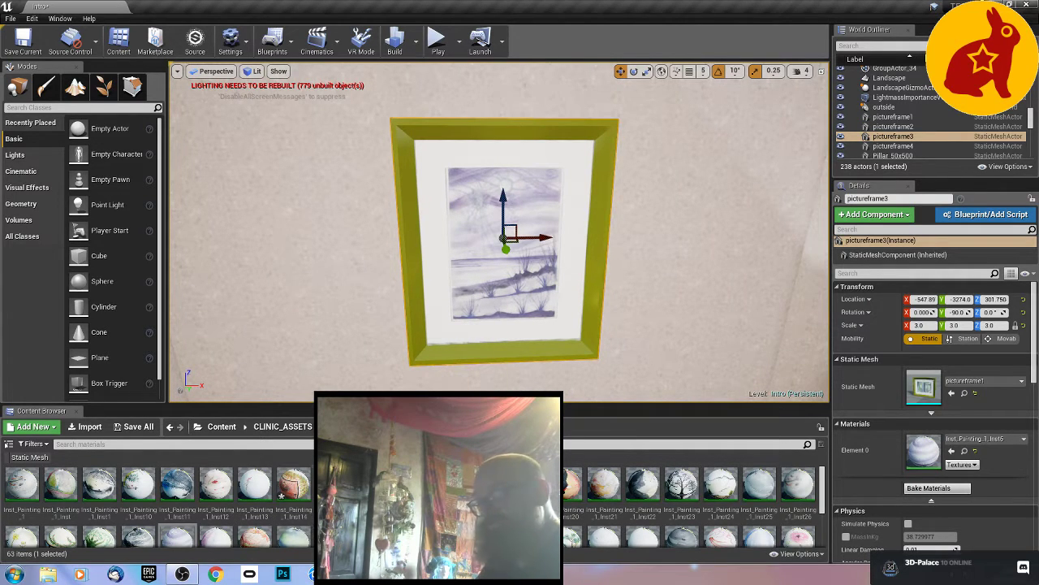
# Step: Set the FrameColour of the third picture frame's material Inst_Painting_1_Inst6 to hex sRGB 433733FF
pyautogui.scroll(-1, 195, 508)
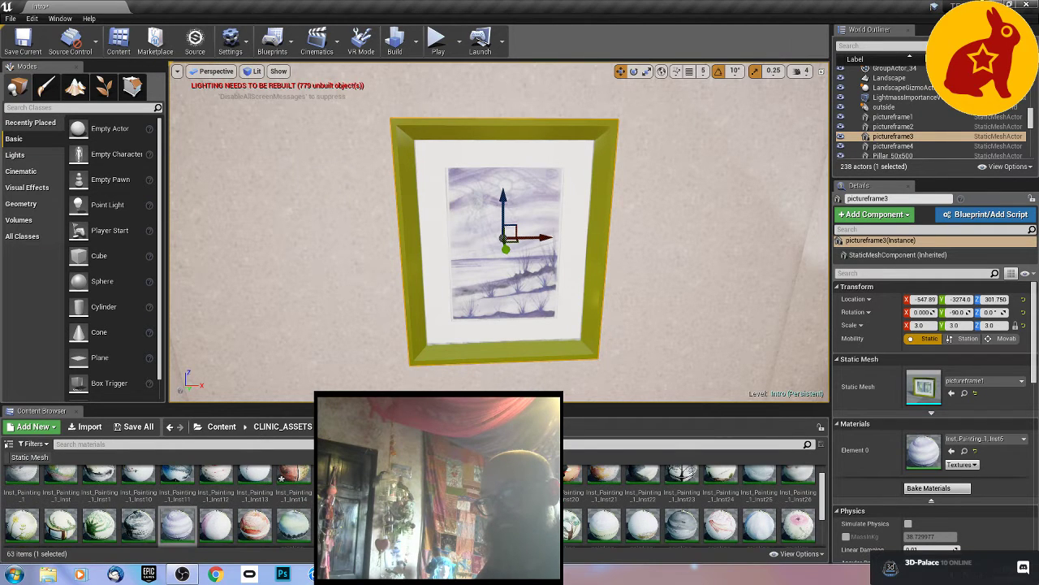
pyautogui.scroll(-2, 796, 488)
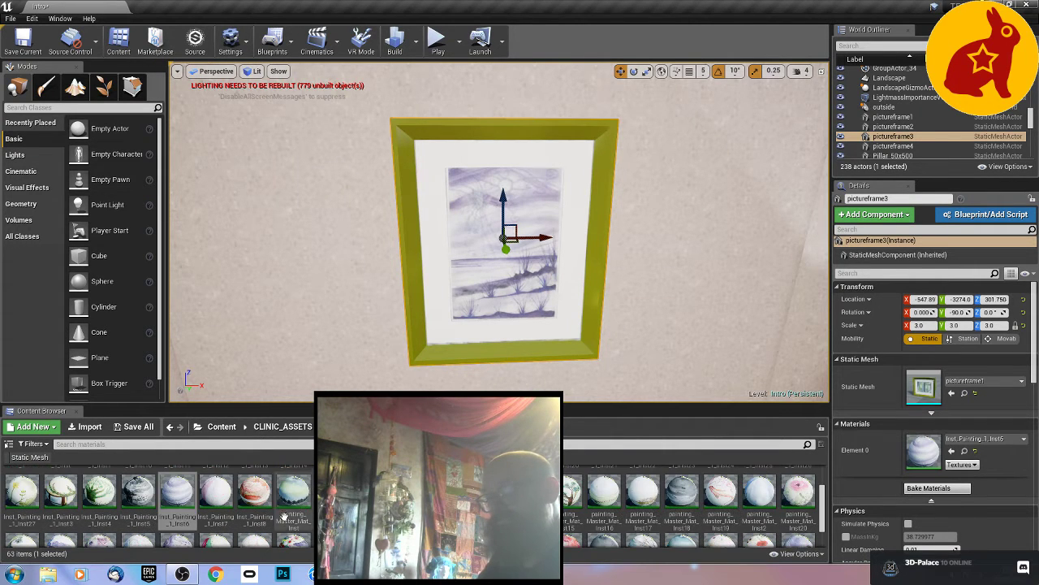
pyautogui.click(179, 506)
pyautogui.doubleClick(179, 507)
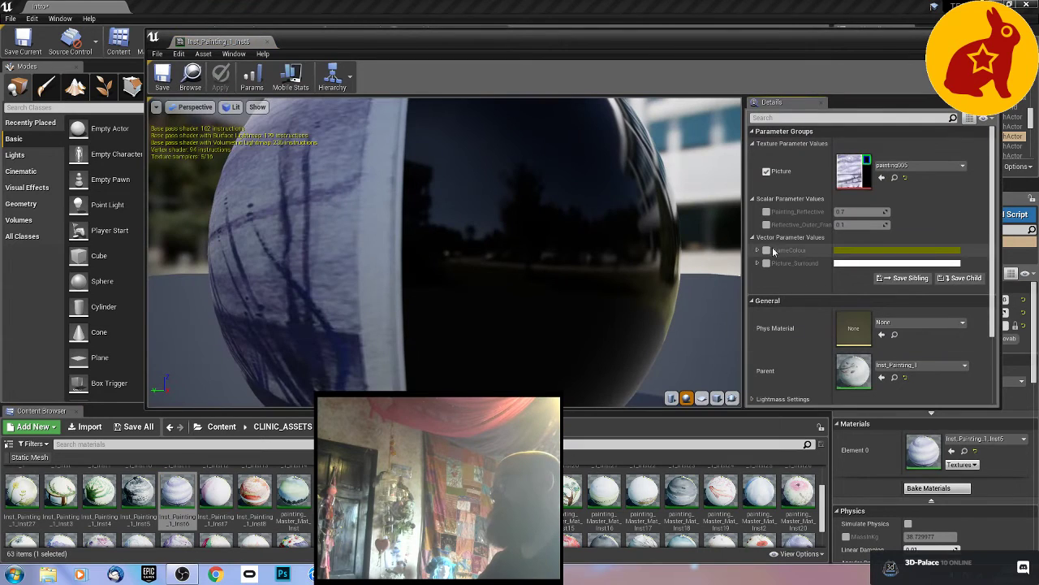
pyautogui.click(852, 255)
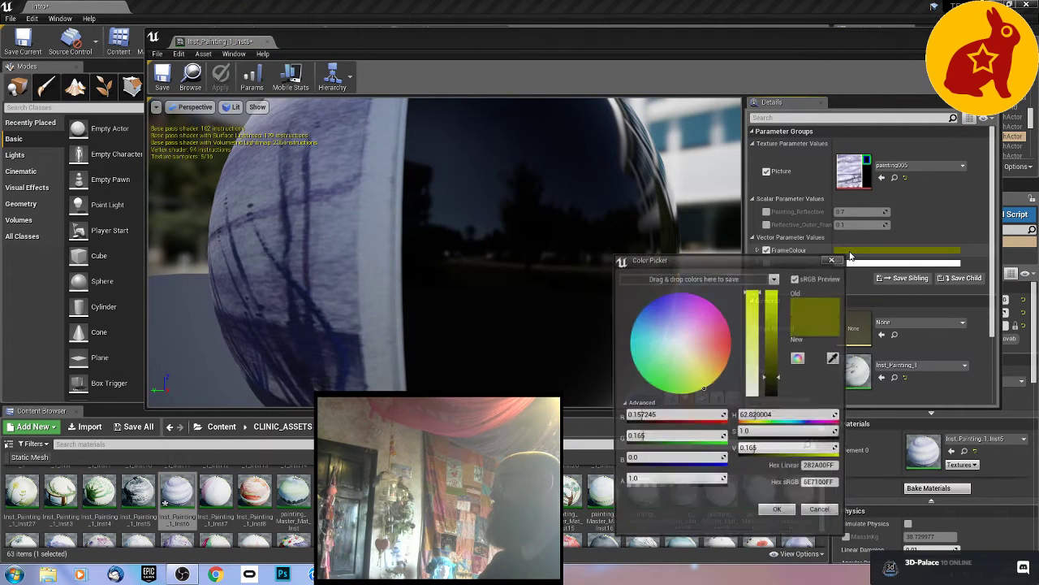
pyautogui.click(809, 485)
pyautogui.write('433733FF')
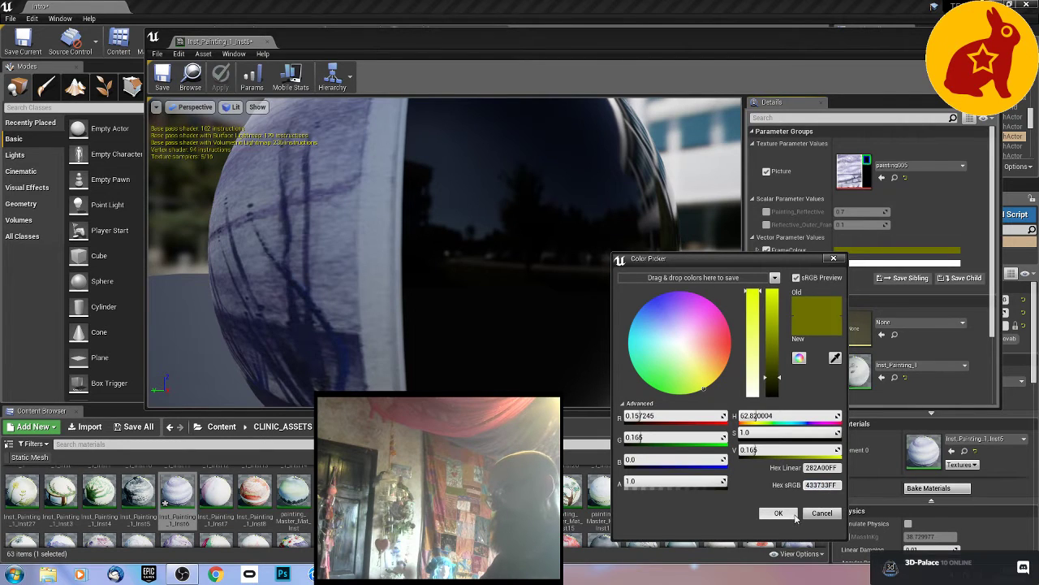
pyautogui.click(778, 512)
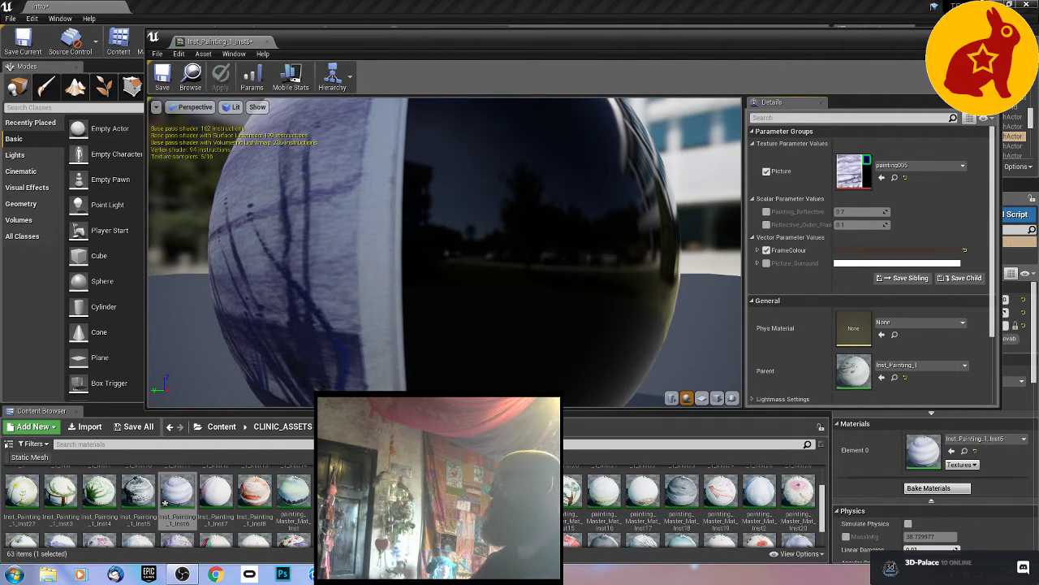
# Step: Close the material editor and save the Intro level
pyautogui.click(990, 35)
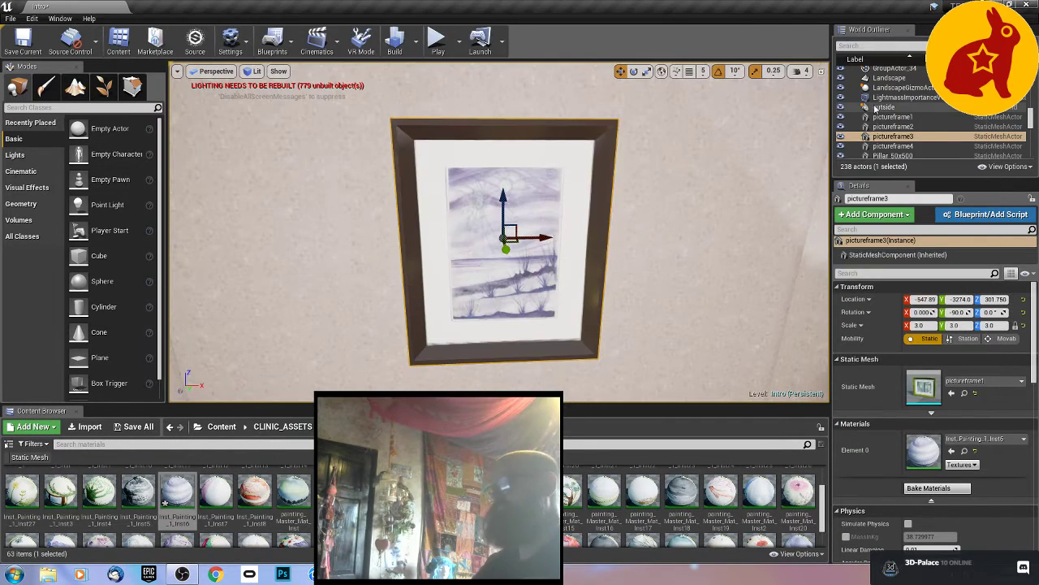
pyautogui.click(691, 300)
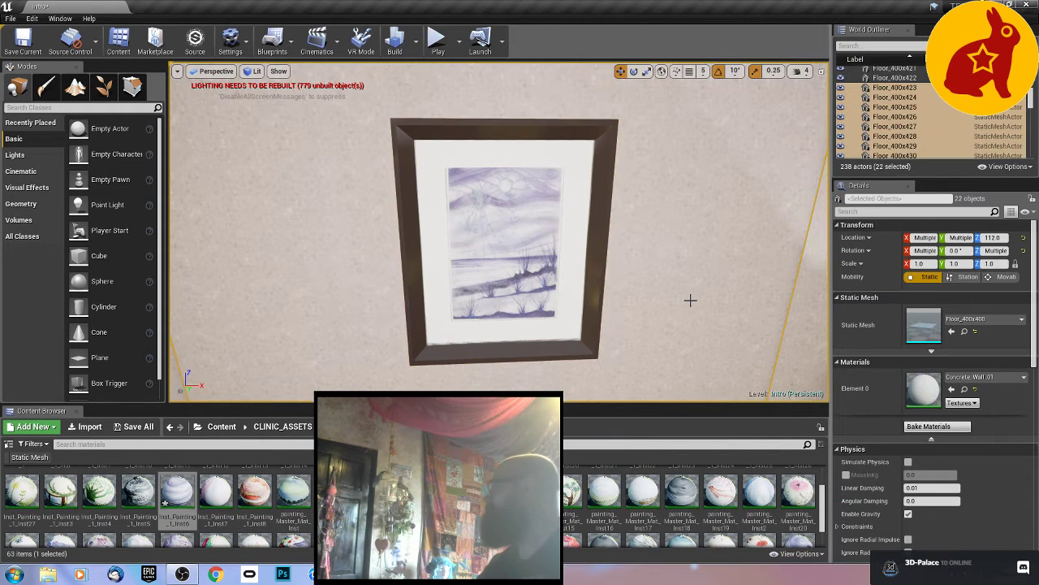
pyautogui.hotkey('ctrl', 's')
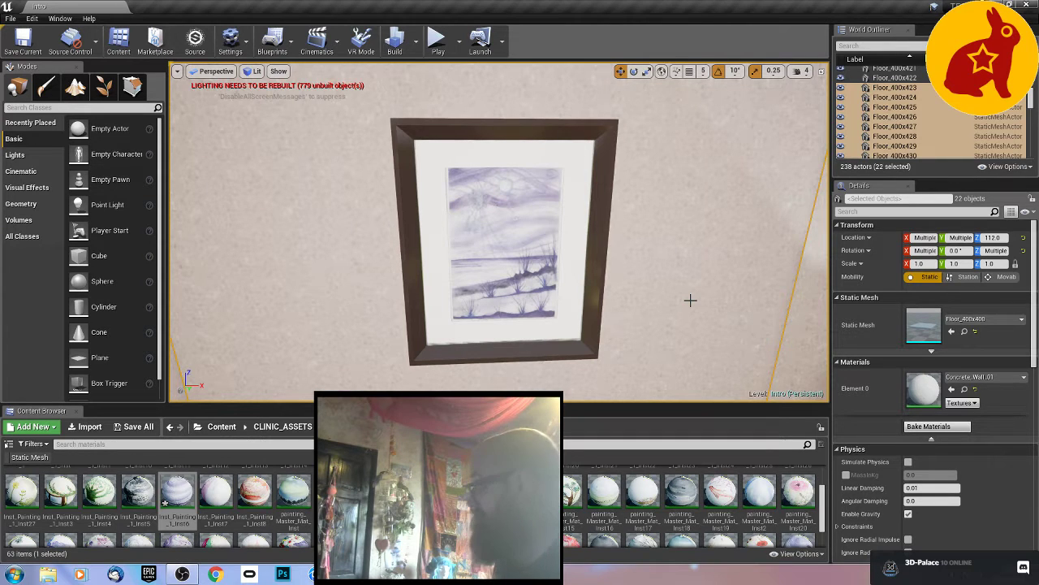
# Step: Apply the colourful bird-and-flower painting material to the fourth picture frame, beside the corner with the sewing table
pyautogui.moveTo(656, 333); pyautogui.dragTo(451, 338, button='right')
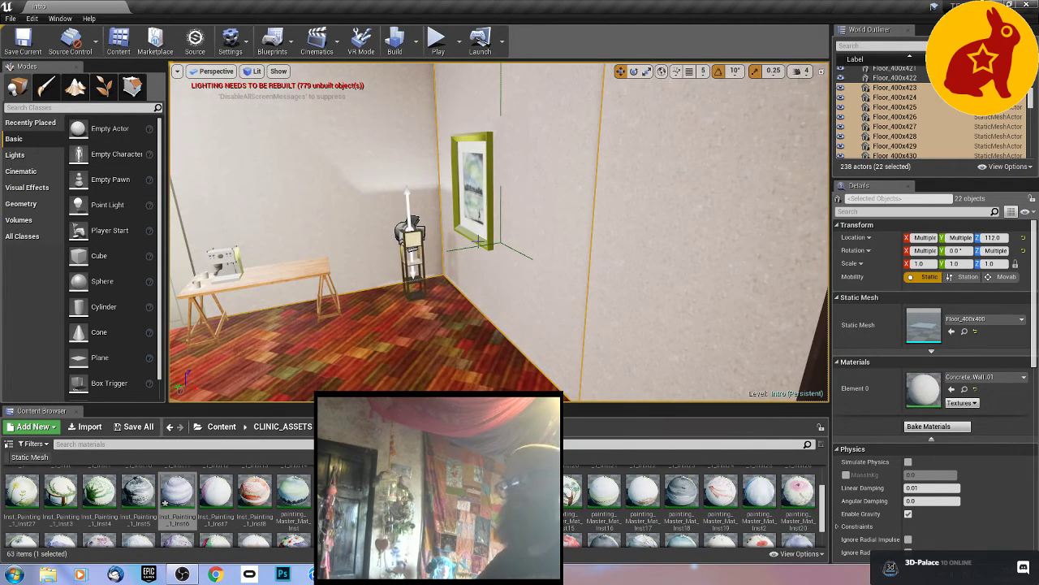
pyautogui.click(479, 241)
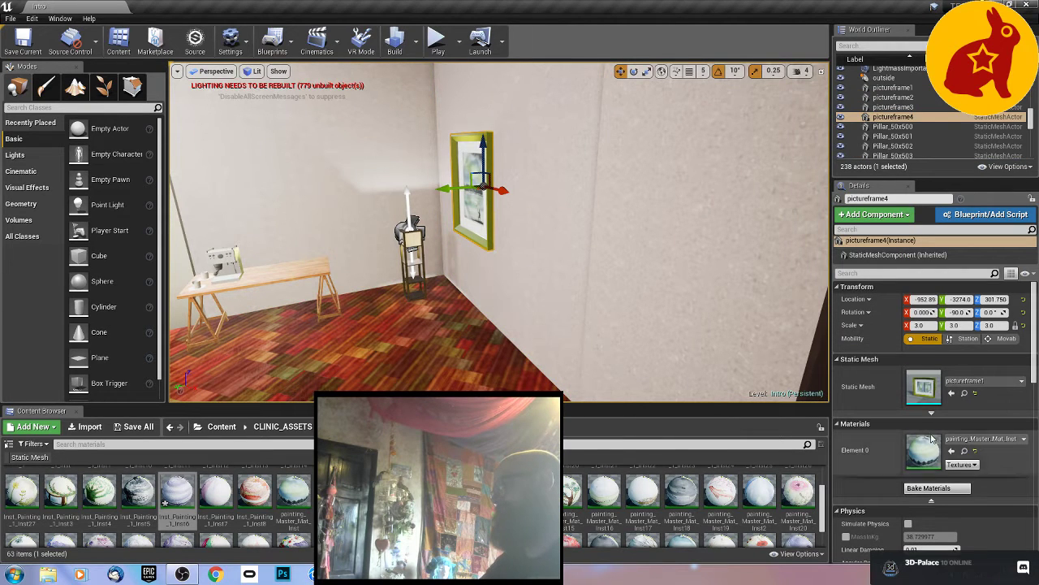
pyautogui.scroll(-3, 599, 504)
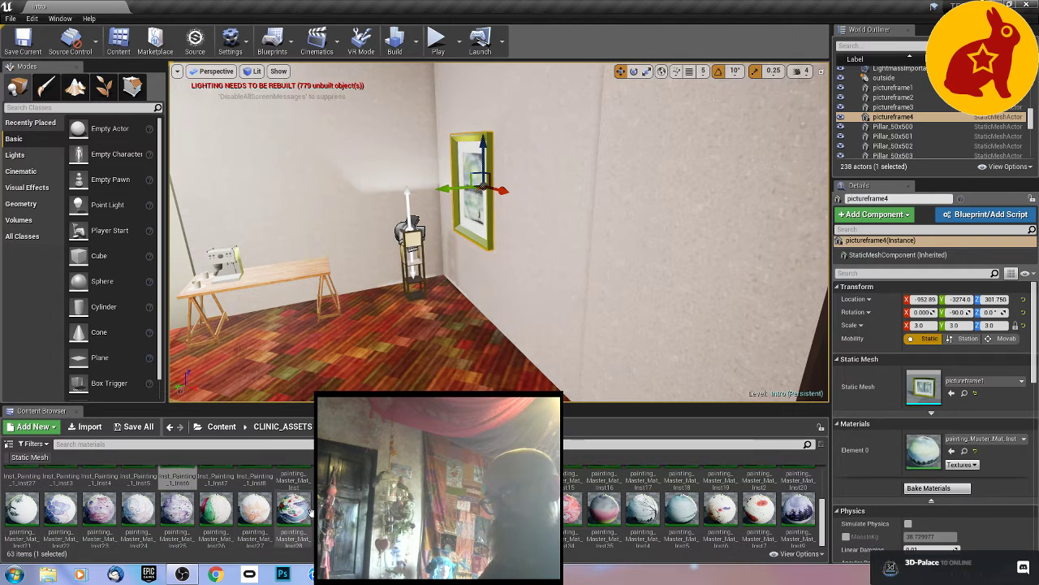
pyautogui.moveTo(293, 507); pyautogui.dragTo(468, 201)
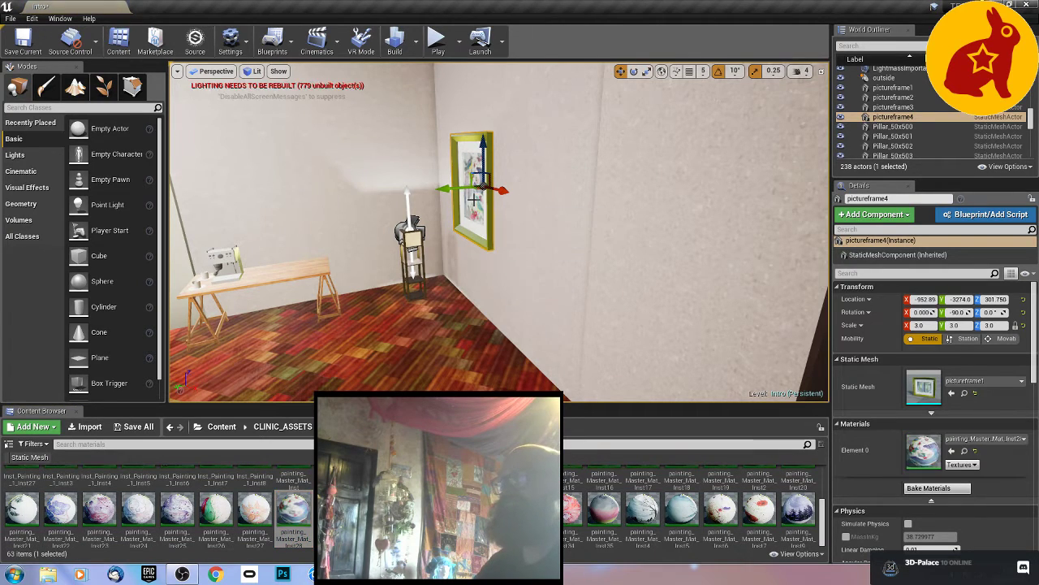
pyautogui.press('a')
pyautogui.moveTo(460, 267); pyautogui.dragTo(601, 250, button='right')
pyautogui.press('f')
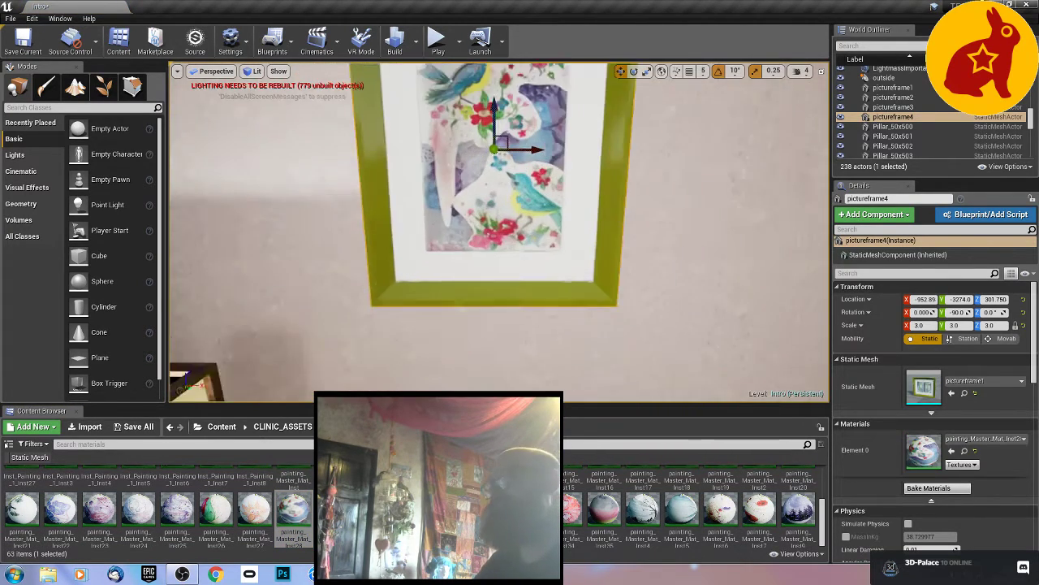
pyautogui.press('s')
pyautogui.moveTo(499, 243); pyautogui.dragTo(597, 242, button='right')
pyautogui.moveTo(460, 307); pyautogui.dragTo(471, 307, button='right')
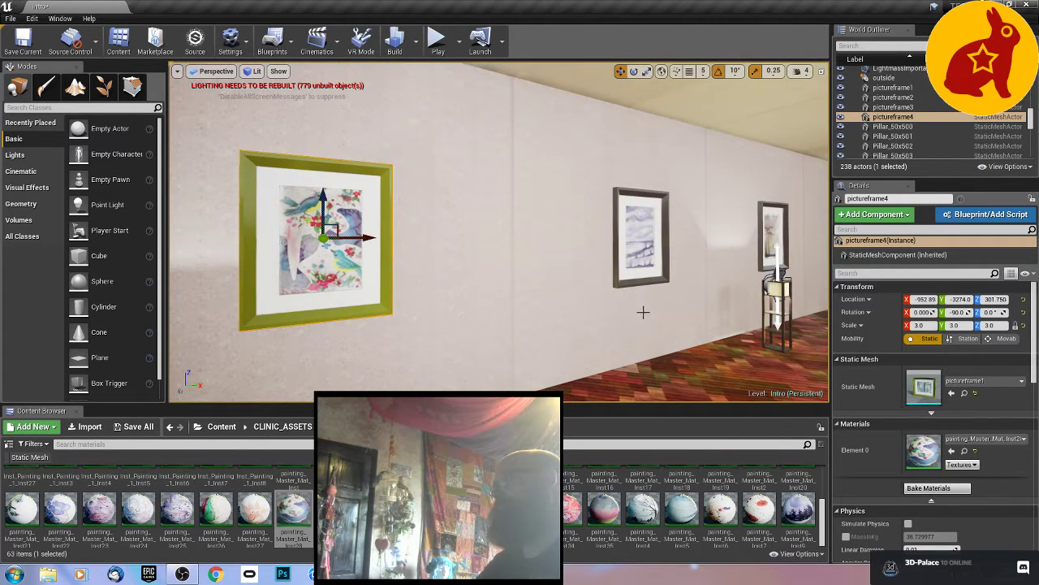
# Step: Set the FrameColour of the fourth picture frame's bird-and-flower material to the dark brown hex sRGB 433733FF
pyautogui.doubleClick(305, 508)
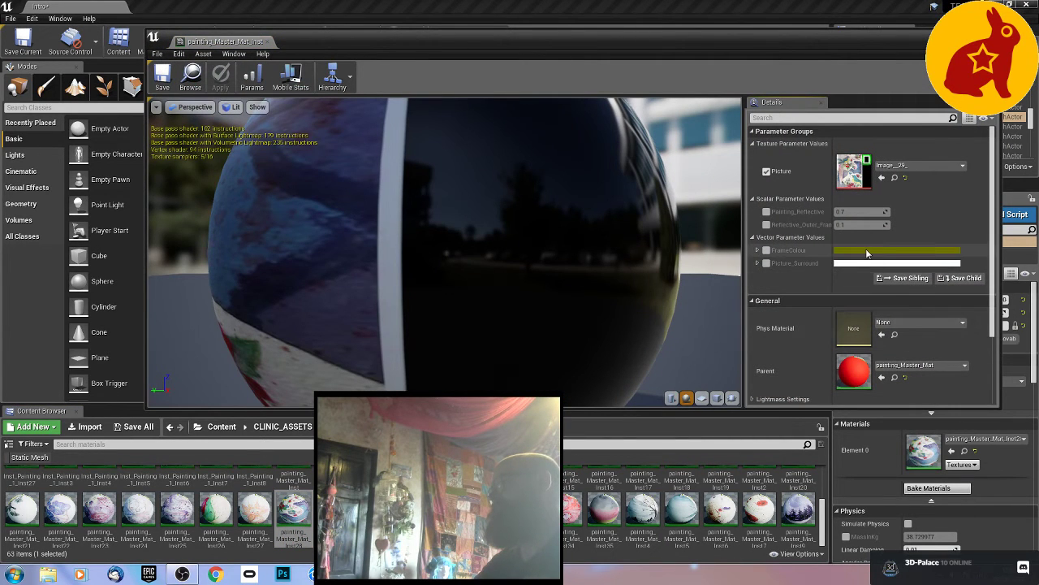
pyautogui.click(865, 255)
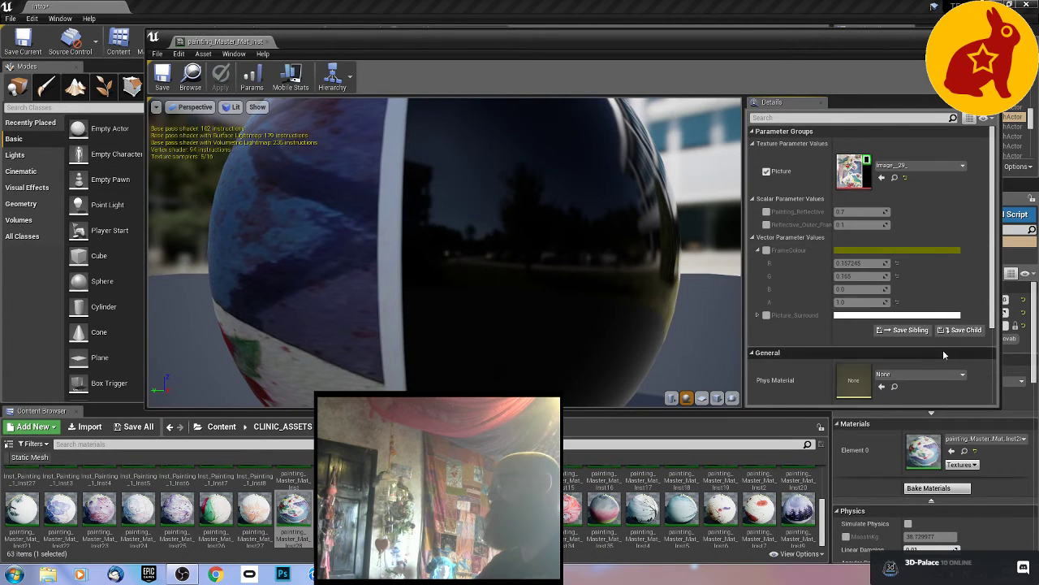
pyautogui.click(862, 249)
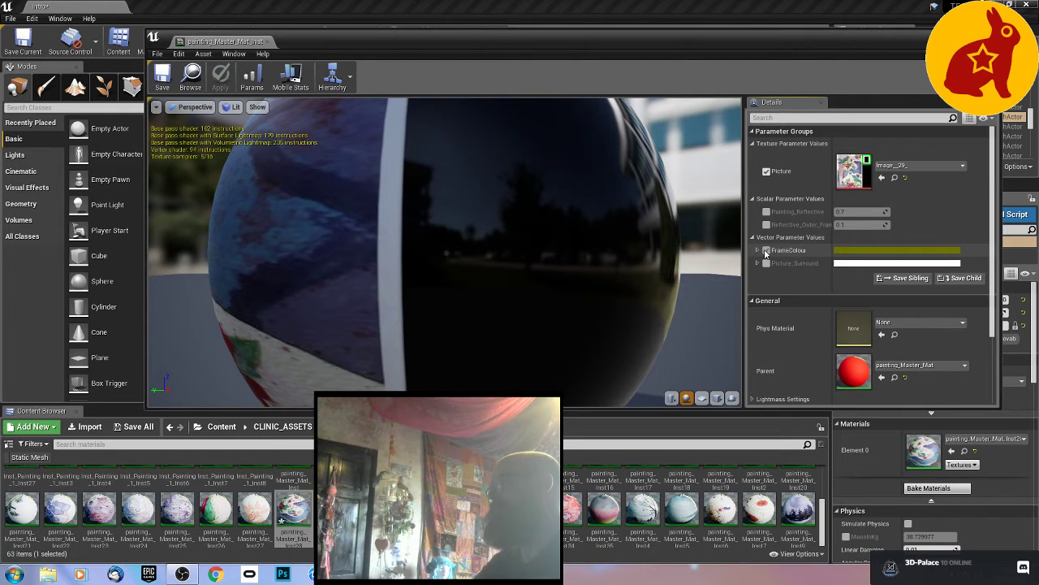
pyautogui.doubleClick(842, 254)
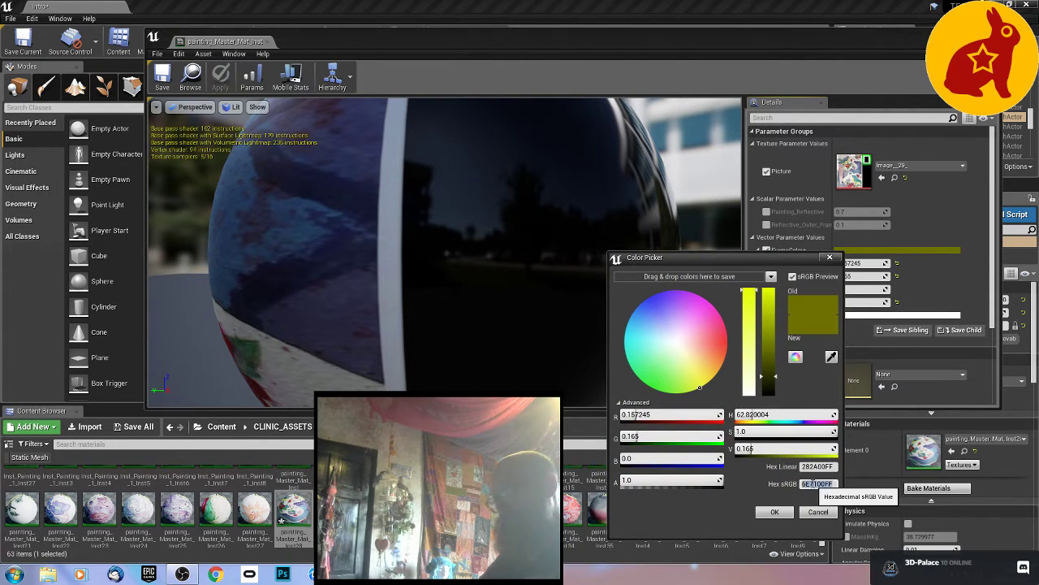
pyautogui.click(775, 512)
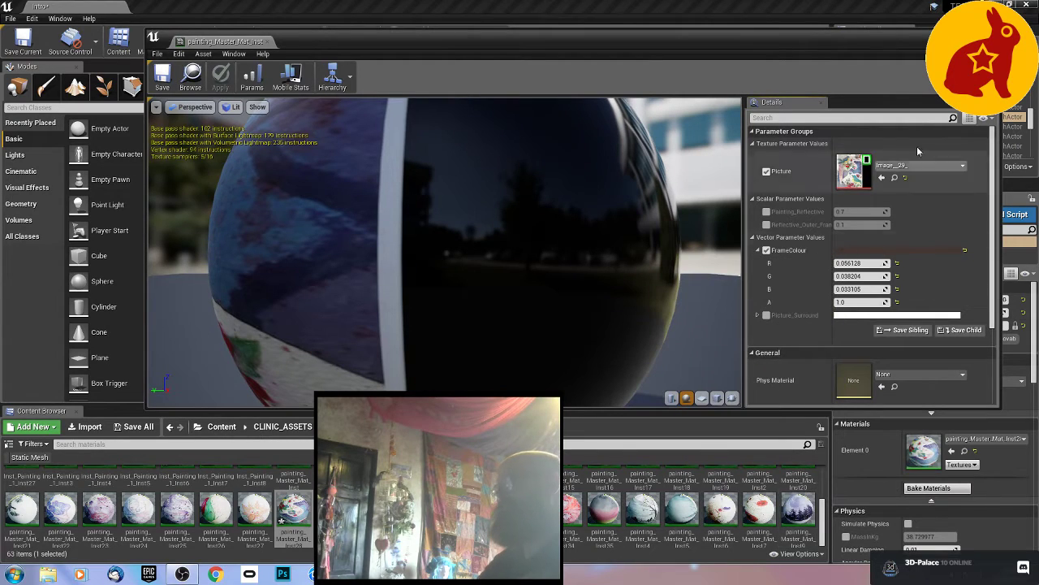
pyautogui.click(991, 36)
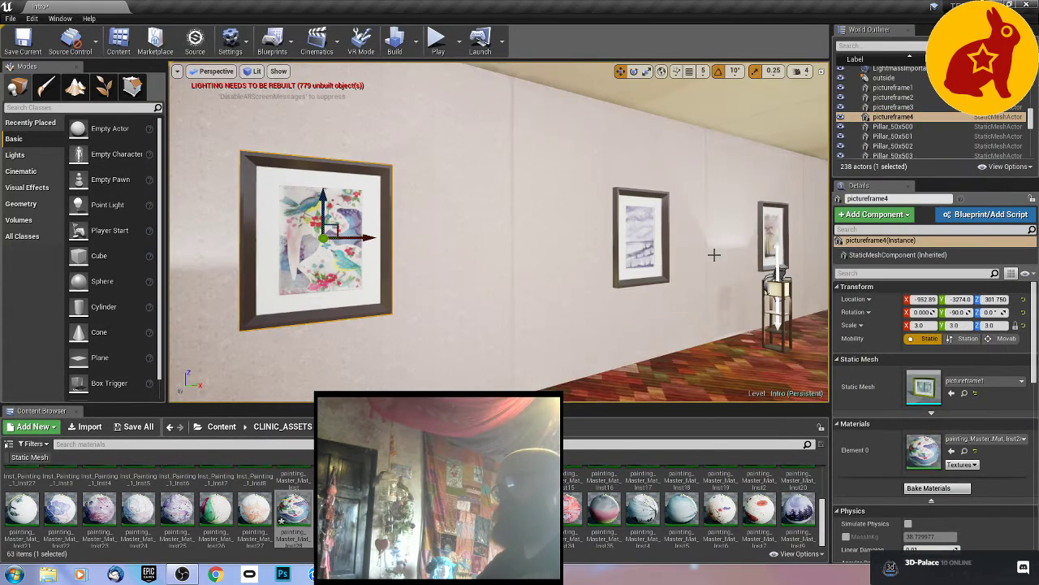
# Step: Save all unsaved levels and assets, build the level's lighting, and dismiss the lighting message log
pyautogui.moveTo(602, 261); pyautogui.dragTo(381, 263, button='right')
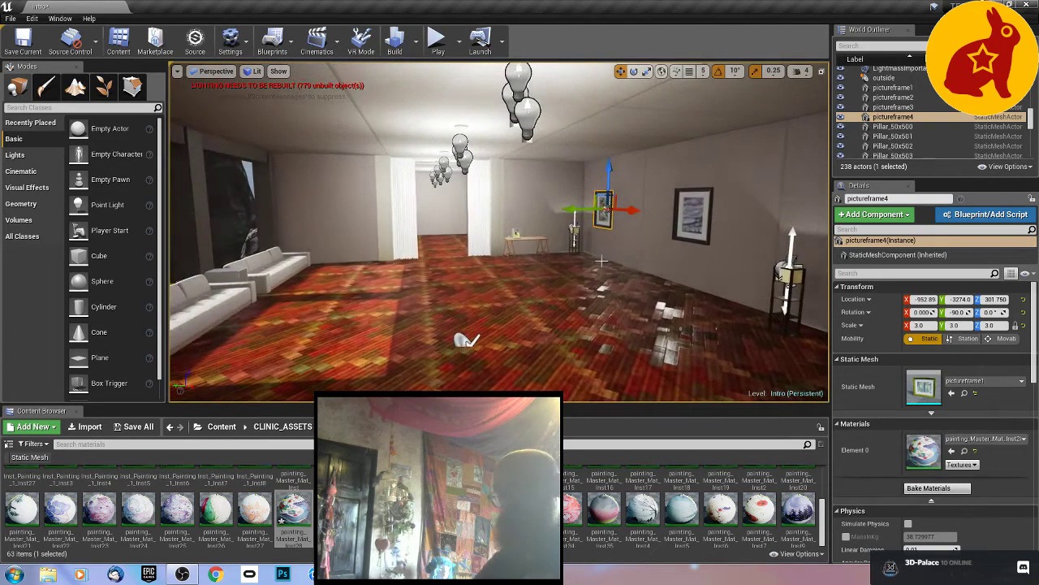
pyautogui.hotkey('ctrl', 's')
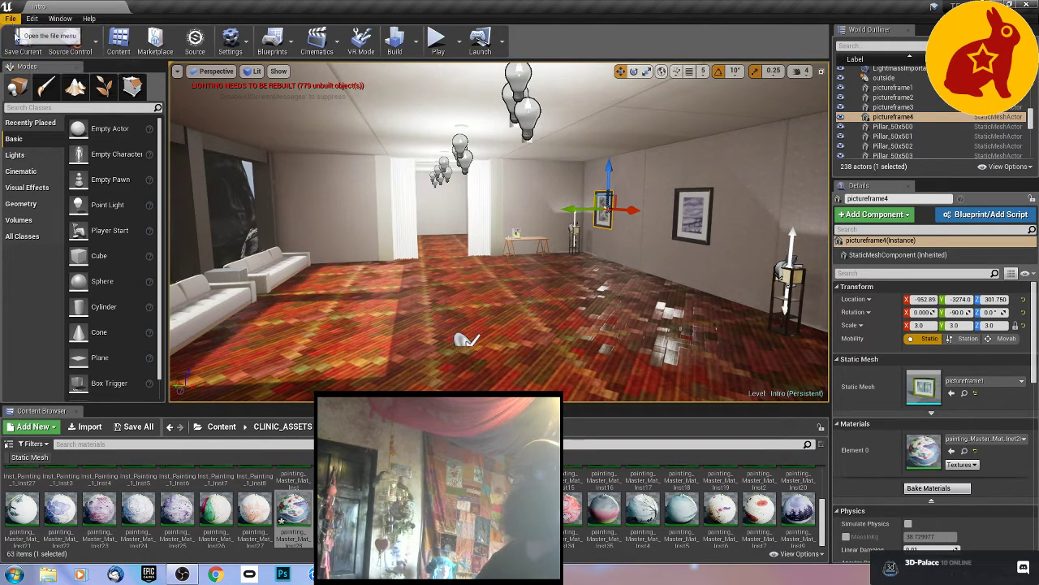
pyautogui.click(11, 18)
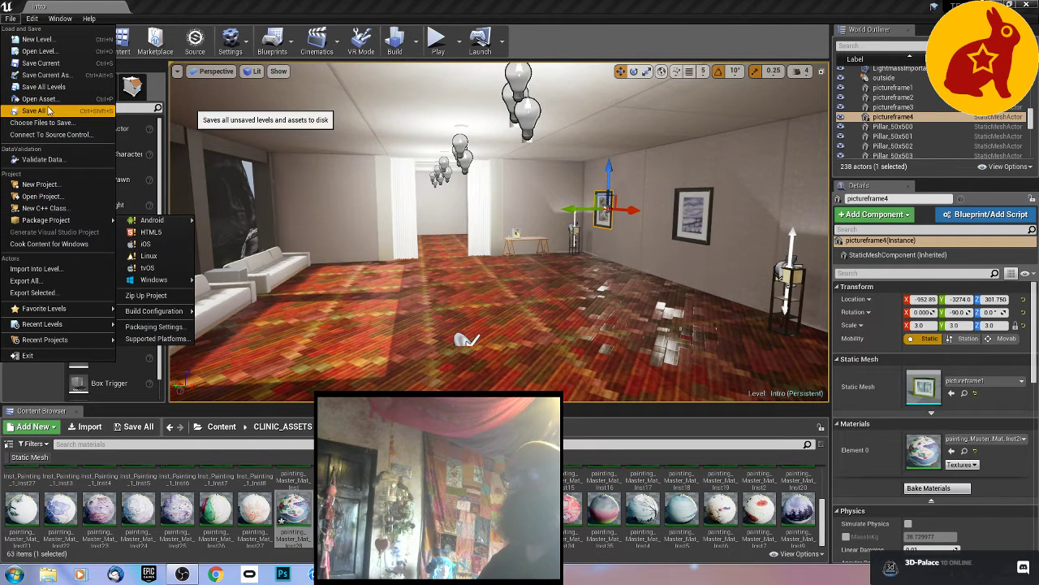
pyautogui.click(34, 110)
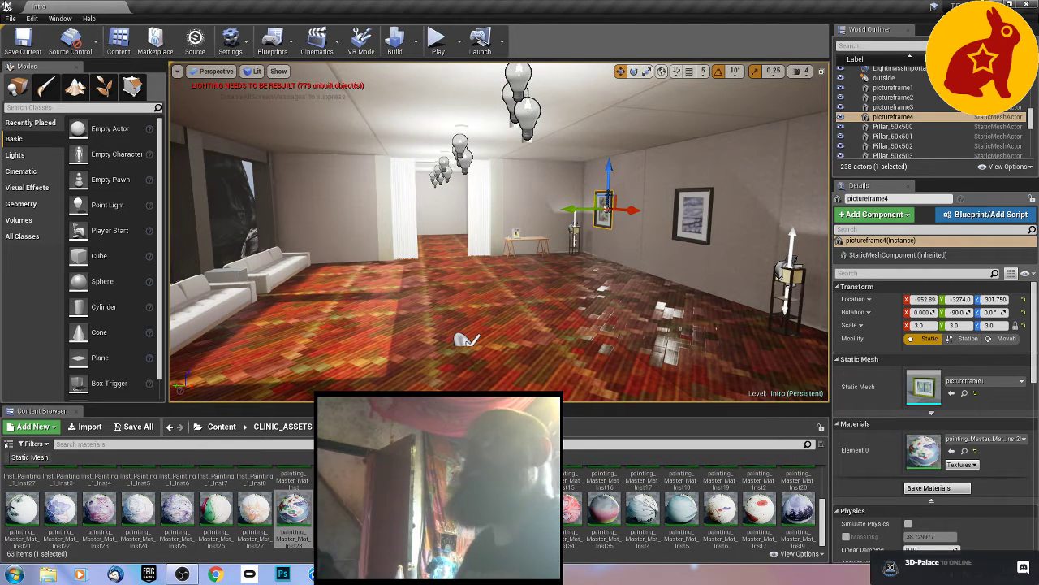
pyautogui.click(390, 46)
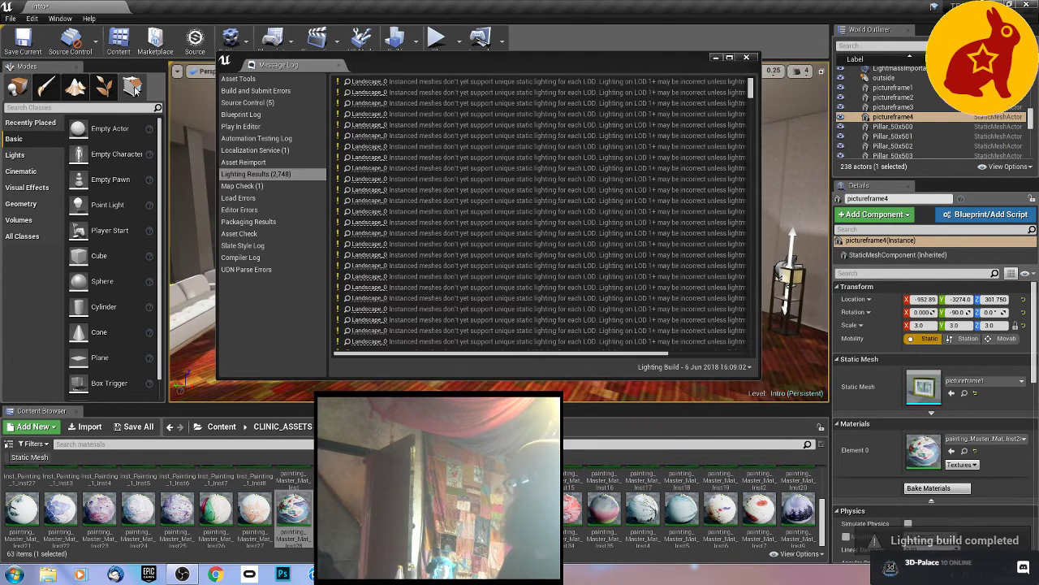
pyautogui.click(747, 60)
# Step: Place a Nav Mesh Bounds Volume on the carpeted floor near the curtained doorway, at a Z location of about 209
pyautogui.moveTo(673, 203); pyautogui.dragTo(763, 208, button='right')
pyautogui.press('w')
pyautogui.press('s')
pyautogui.press('s')
pyautogui.press('w')
pyautogui.press('s')
pyautogui.click(20, 225)
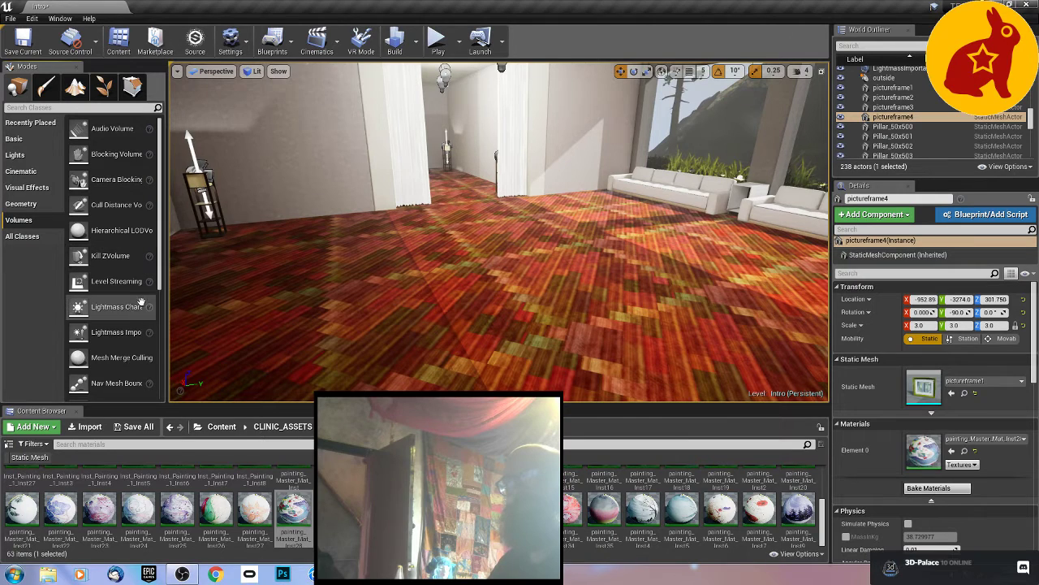
pyautogui.moveTo(116, 383); pyautogui.dragTo(482, 207)
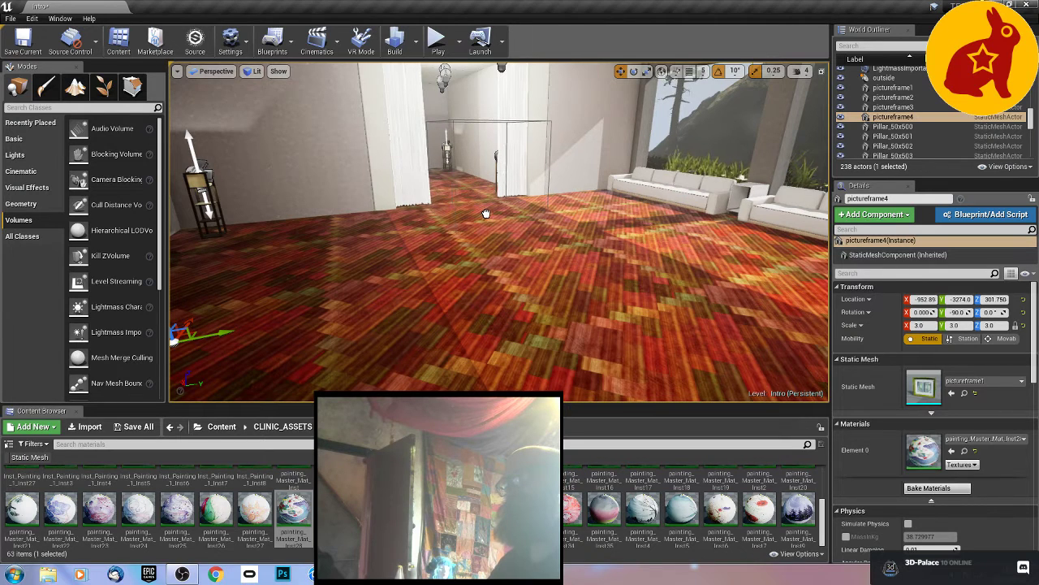
pyautogui.moveTo(485, 214); pyautogui.dragTo(488, 136)
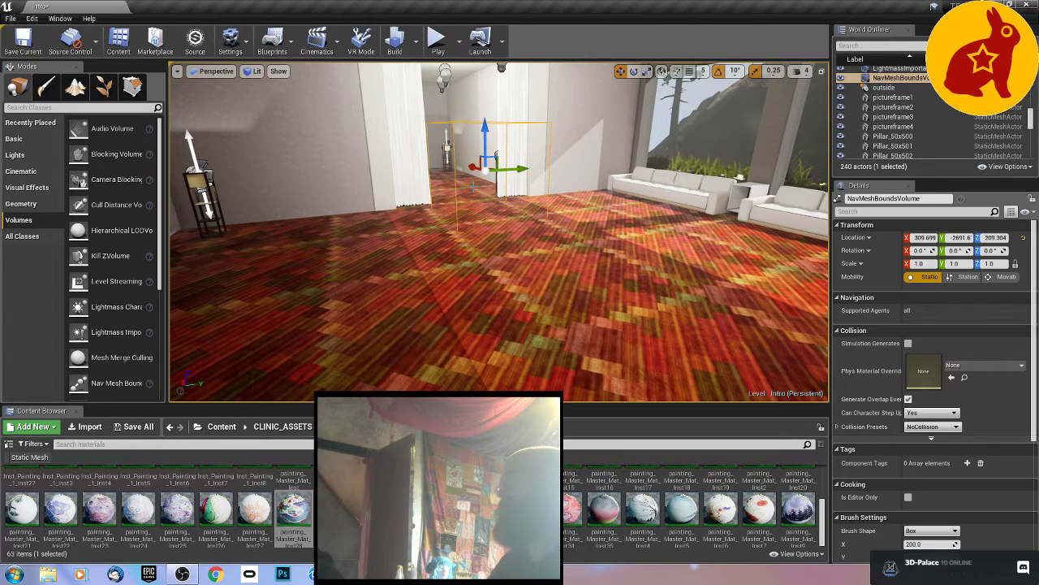
pyautogui.moveTo(474, 187)
pyautogui.mouseDown(button='right')
pyautogui.moveTo(474, 223)
pyautogui.moveTo(474, 195)
pyautogui.mouseUp(button='right')
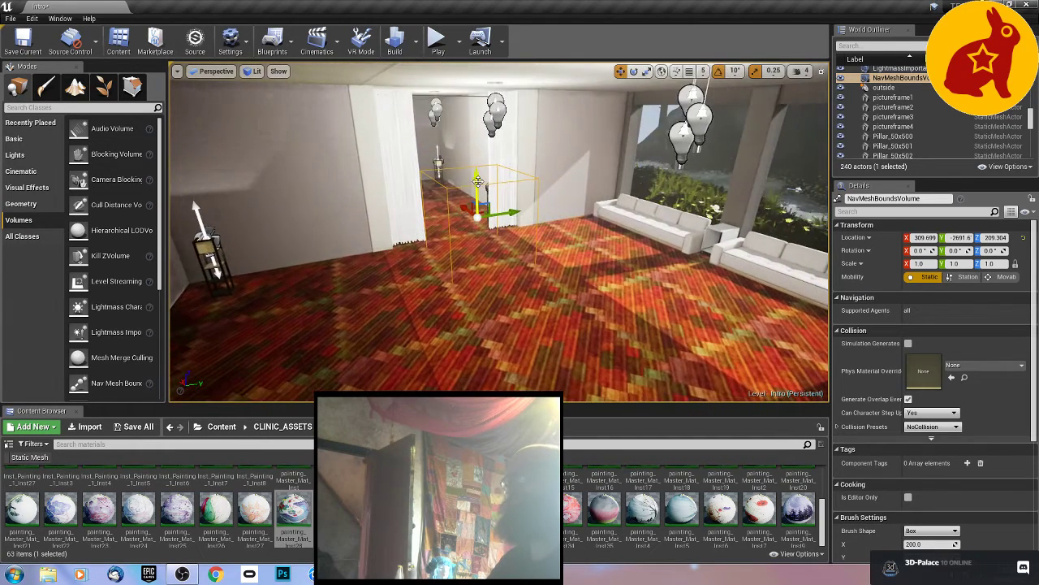
# Step: Raise the top face of the navigation volume to about ceiling height in geometry editing mode
pyautogui.click(132, 86)
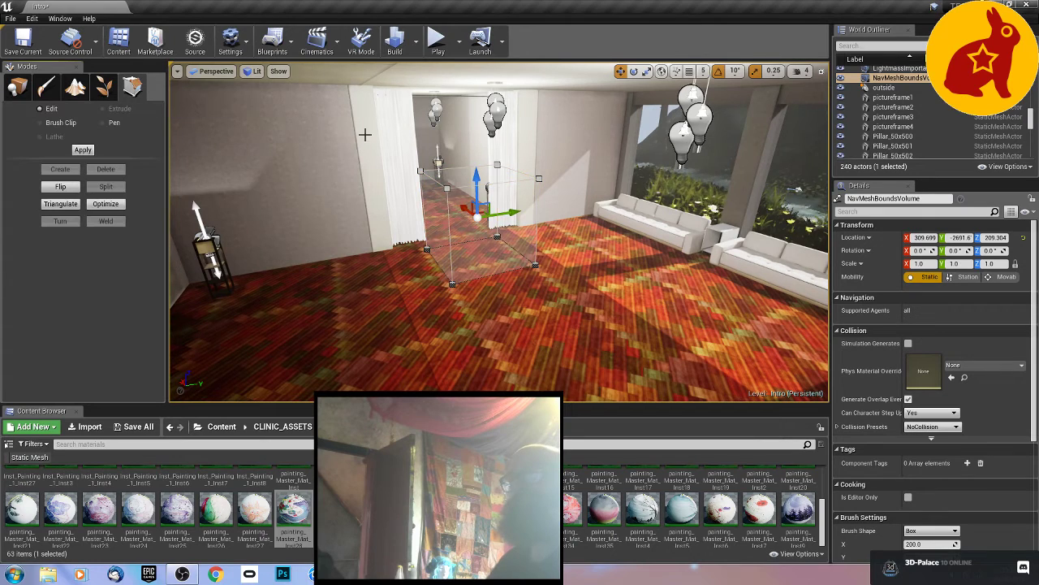
pyautogui.click(497, 173)
pyautogui.click(477, 179)
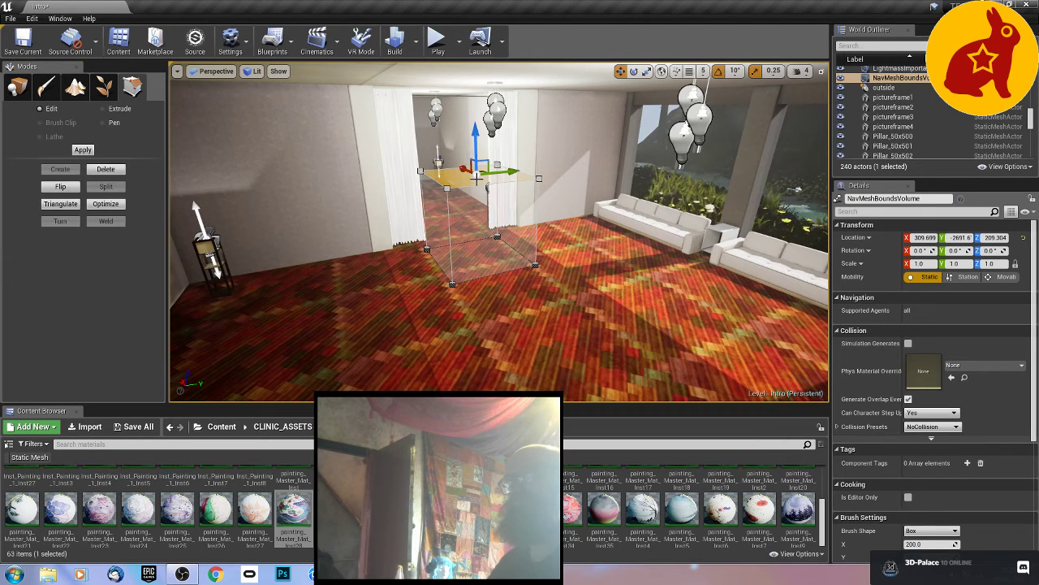
pyautogui.moveTo(472, 147); pyautogui.dragTo(469, 67)
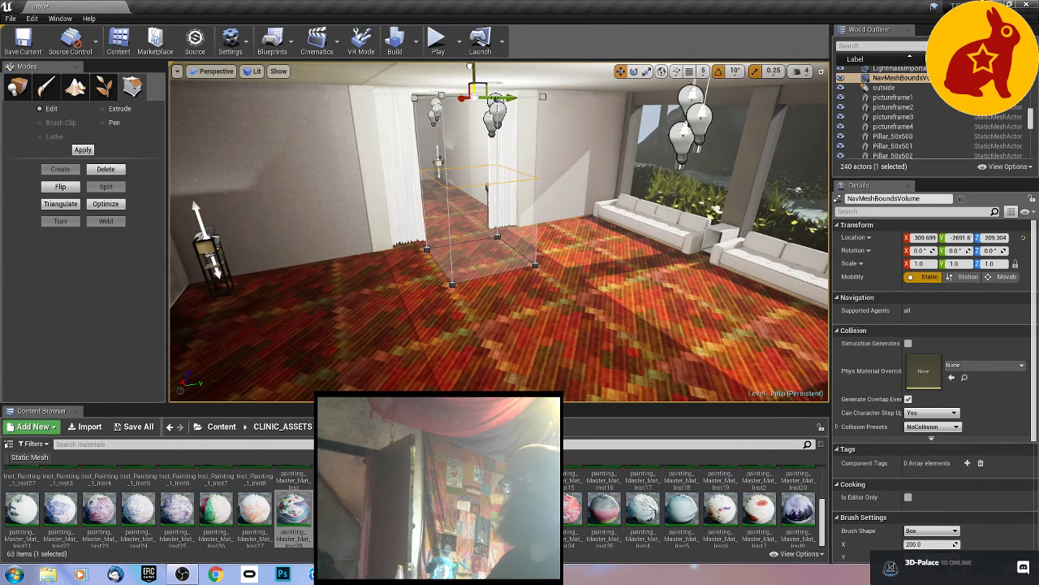
# Step: Stretch the navigation volume's end face along the length of the main hall to the building's far end
pyautogui.click(483, 237)
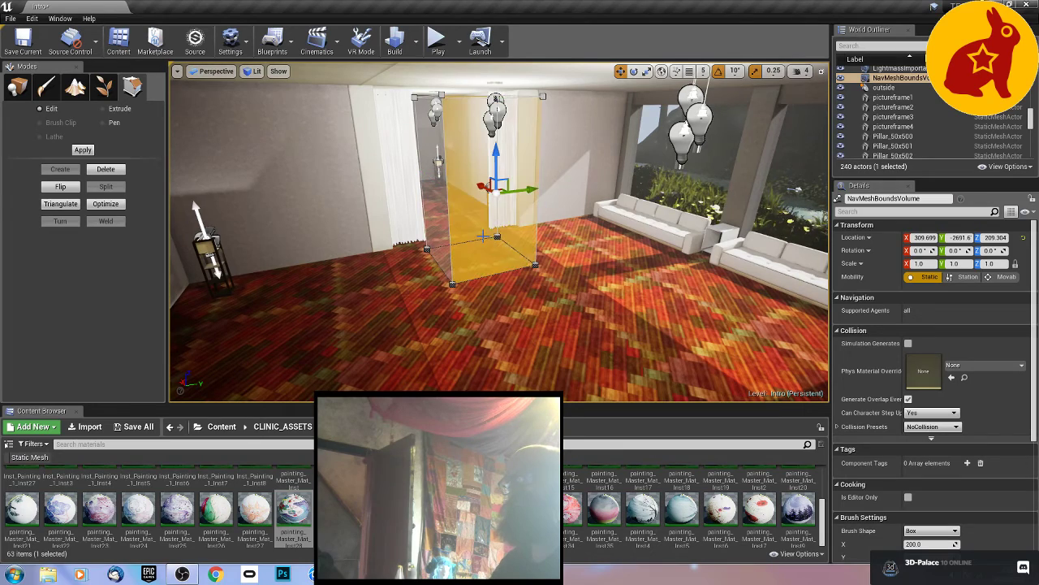
pyautogui.moveTo(483, 189); pyautogui.dragTo(597, 231, button='right')
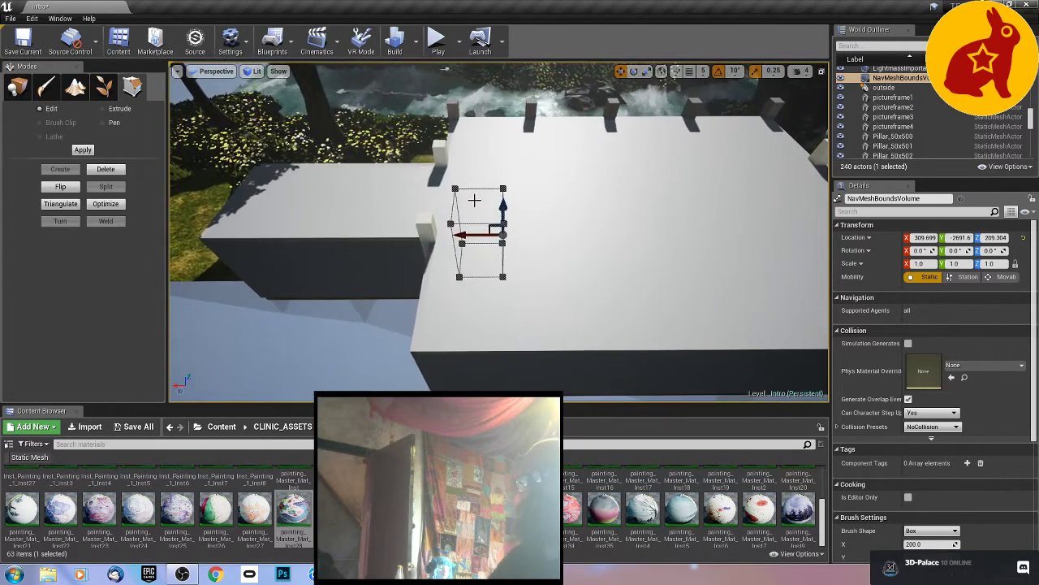
pyautogui.moveTo(467, 235); pyautogui.dragTo(755, 234)
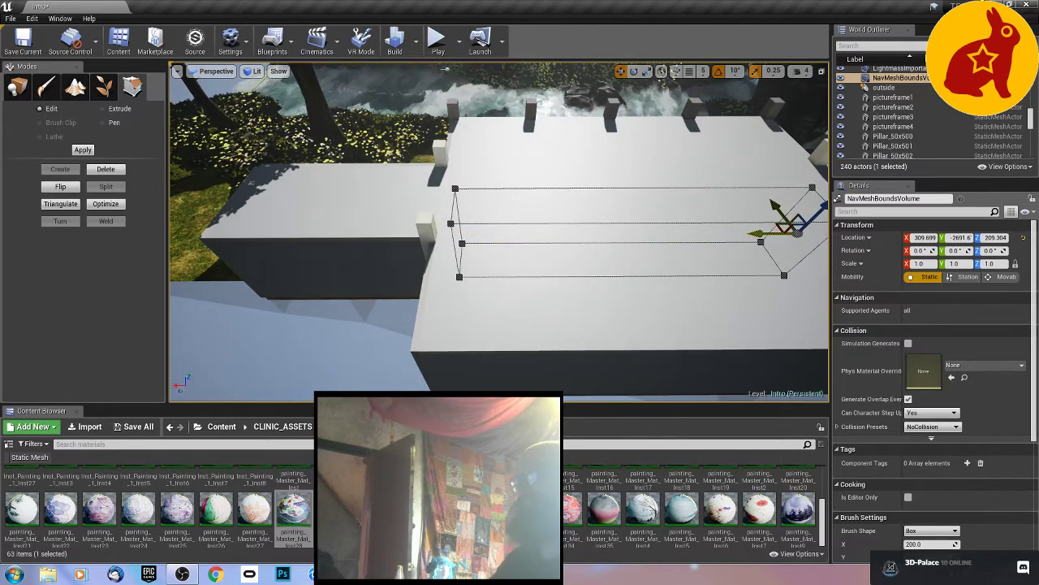
pyautogui.moveTo(394, 260); pyautogui.dragTo(462, 238, button='right')
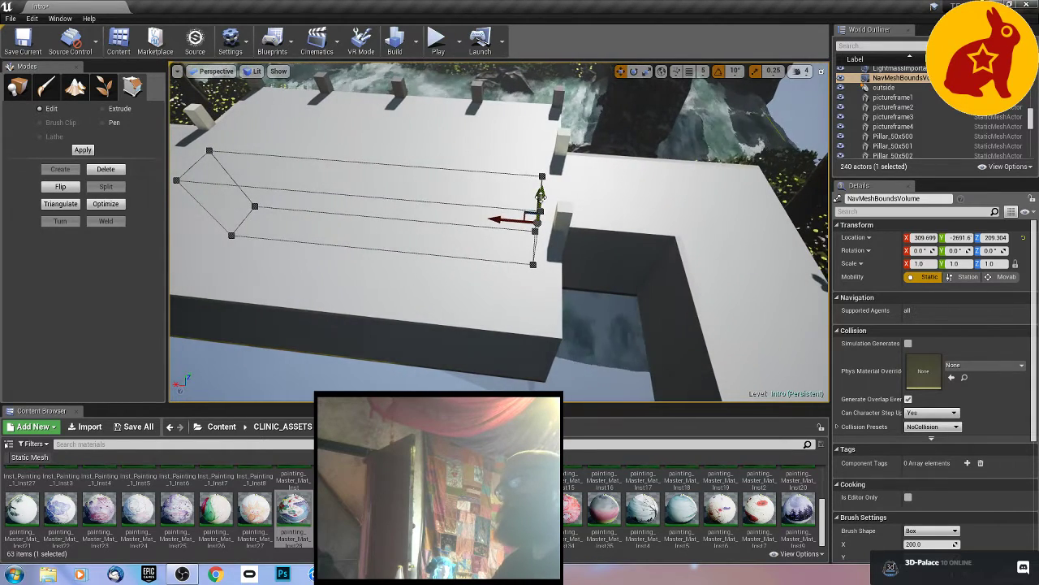
pyautogui.moveTo(509, 219); pyautogui.dragTo(513, 220)
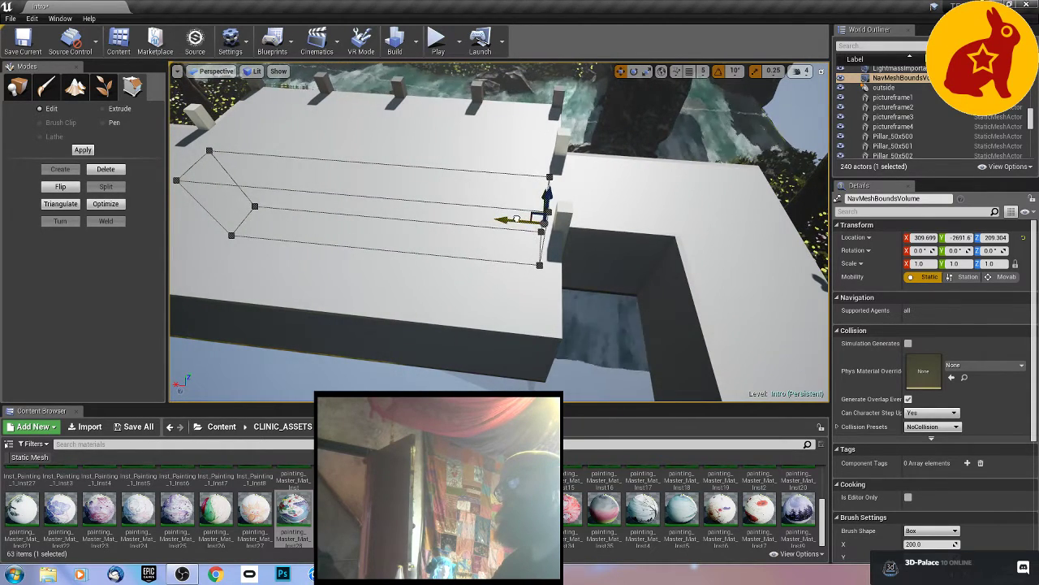
# Step: Extrude the navigation volume's long side face across the hall to the wall with the framed paintings
pyautogui.moveTo(514, 219); pyautogui.dragTo(453, 190, button='right')
pyautogui.press('w')
pyautogui.click(482, 257)
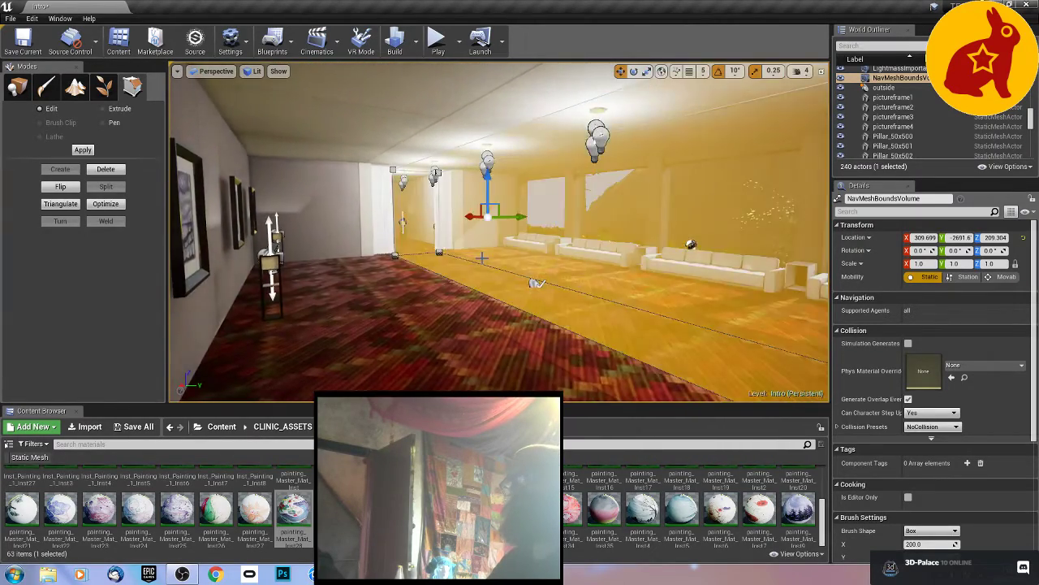
pyautogui.moveTo(517, 217)
pyautogui.mouseDown()
pyautogui.moveTo(487, 220)
pyautogui.moveTo(519, 221)
pyautogui.mouseUp()
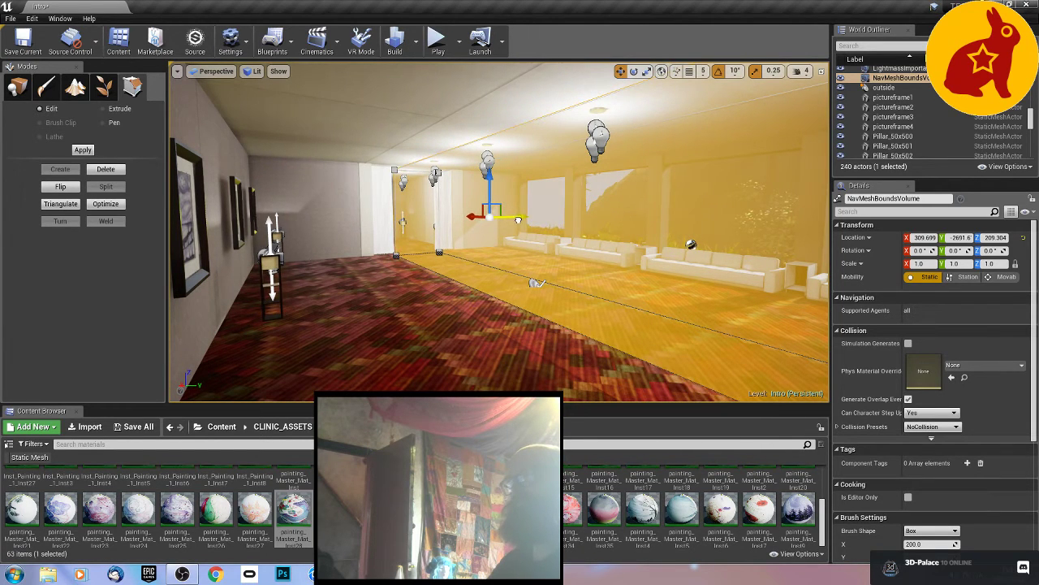
pyautogui.click(114, 109)
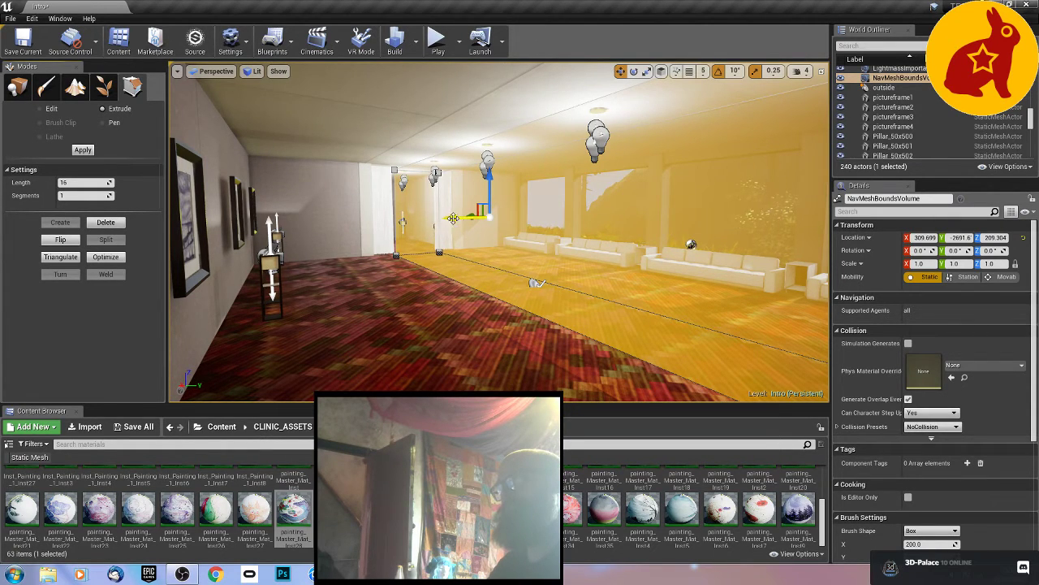
pyautogui.moveTo(452, 218); pyautogui.dragTo(137, 258)
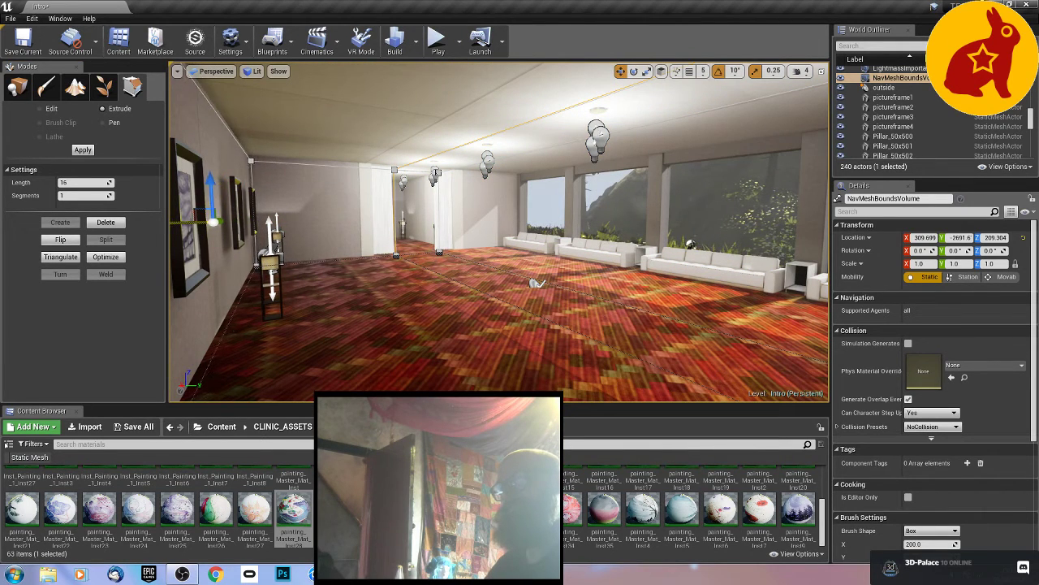
pyautogui.moveTo(194, 221); pyautogui.dragTo(205, 222)
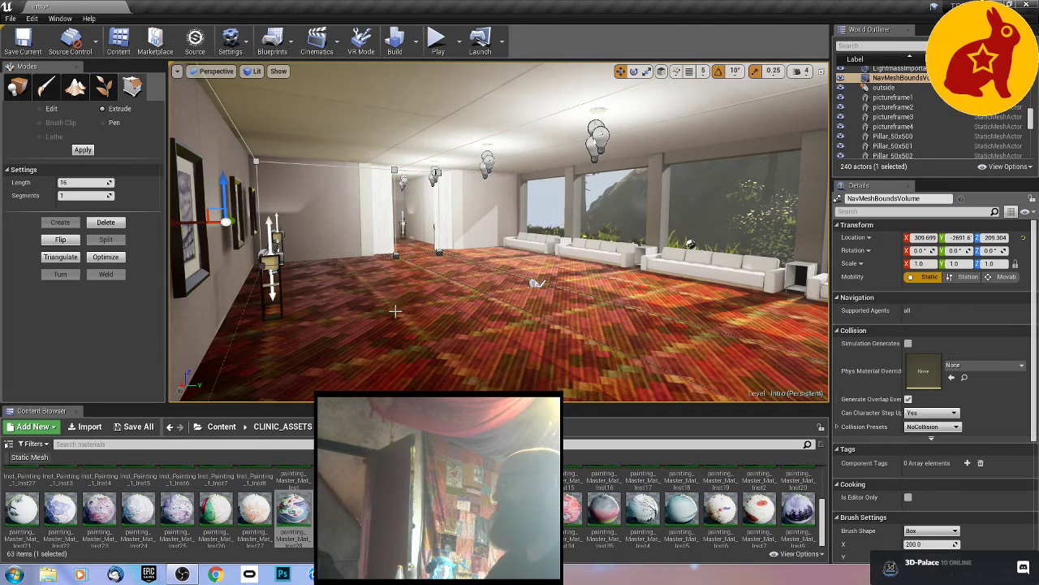
# Step: Extrude the navigation volume's opposite long side face across the carpet to the windows behind the sofas
pyautogui.moveTo(395, 311); pyautogui.dragTo(418, 307, button='right')
pyautogui.press('d')
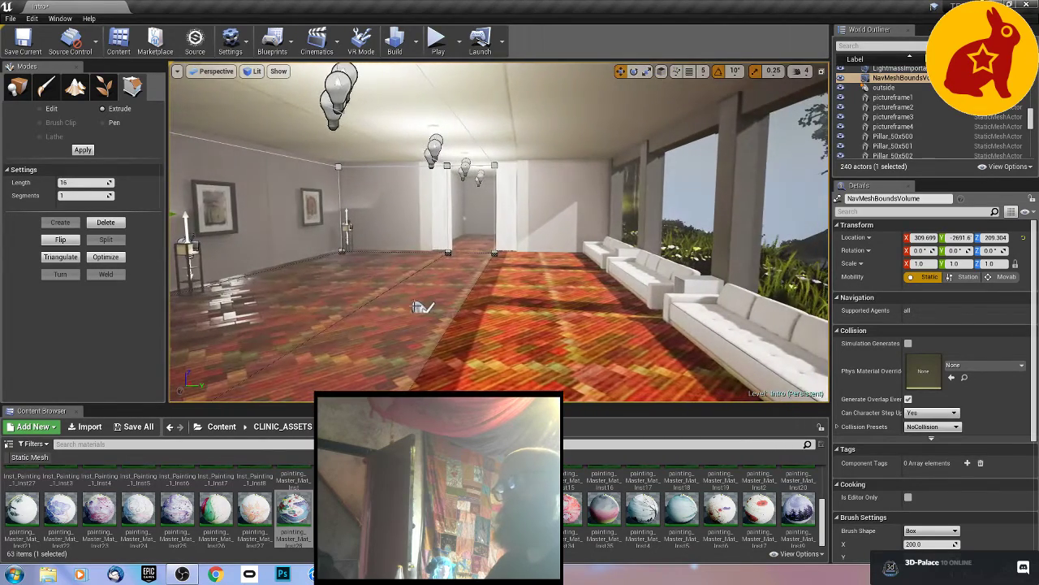
pyautogui.click(386, 293)
pyautogui.click(457, 252)
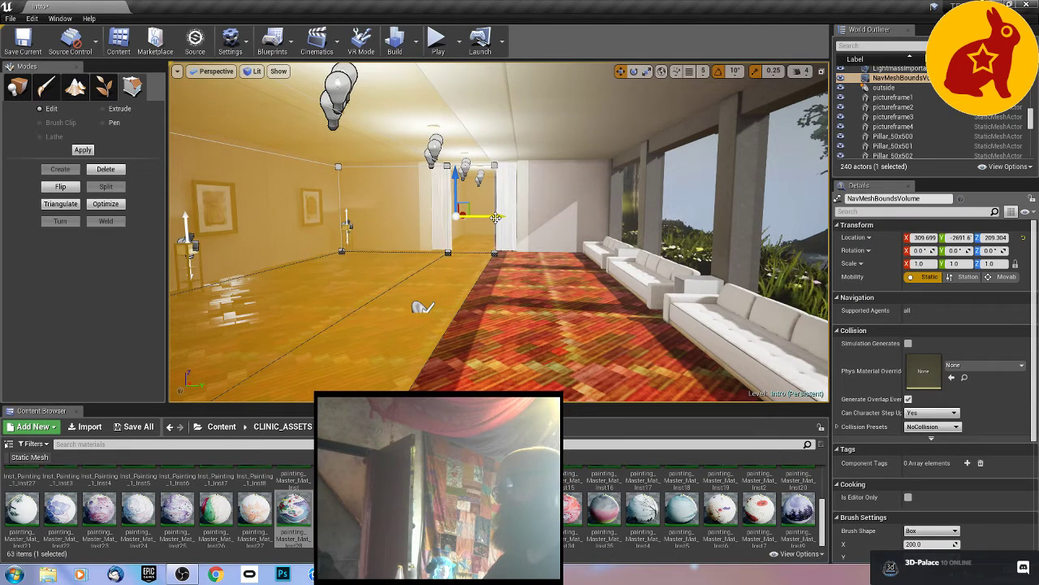
pyautogui.moveTo(495, 218)
pyautogui.mouseDown()
pyautogui.moveTo(570, 219)
pyautogui.moveTo(493, 224)
pyautogui.mouseUp()
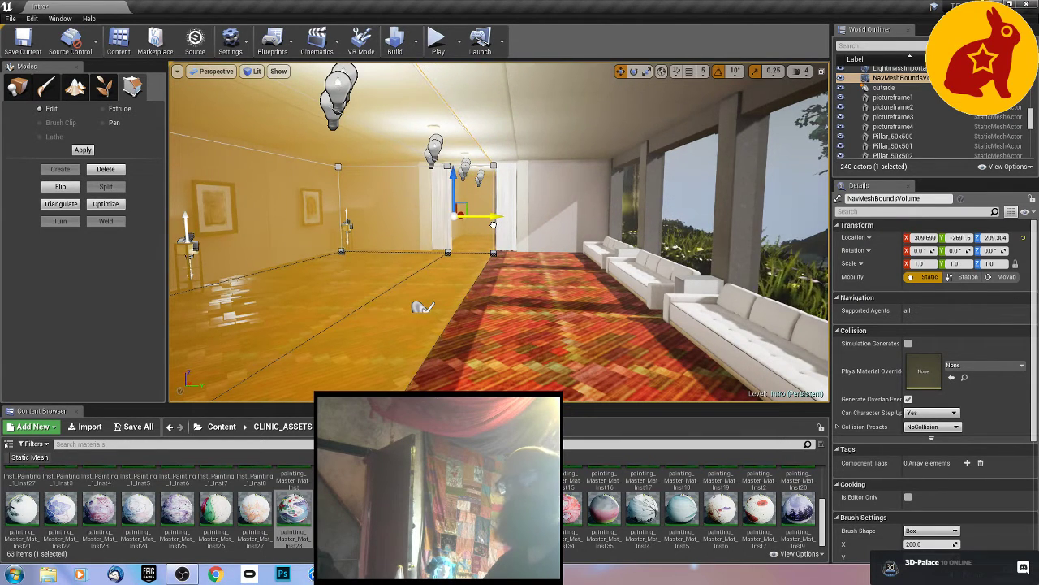
pyautogui.hotkey('ctrl', 'z')
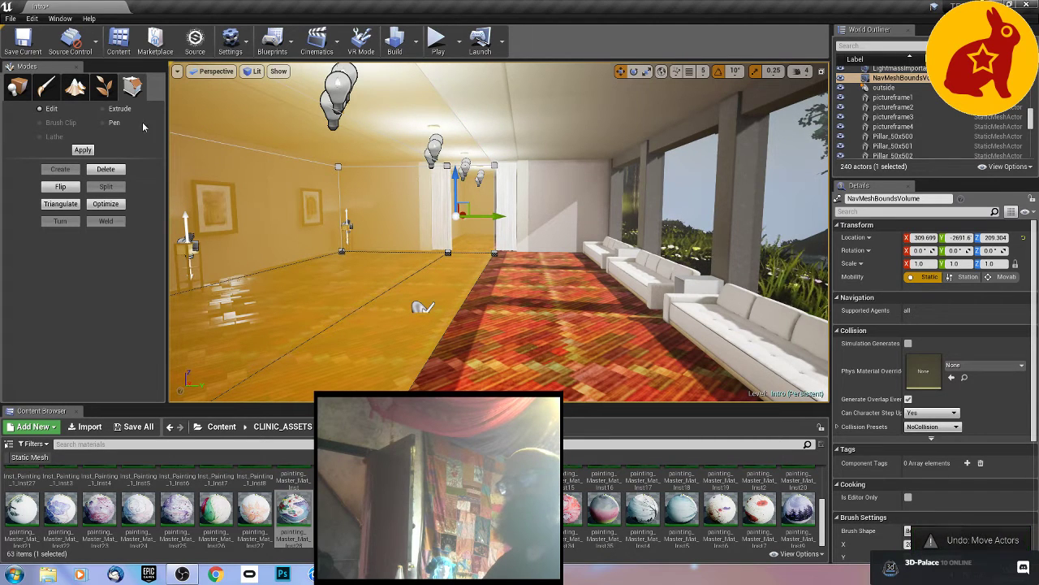
pyautogui.click(116, 109)
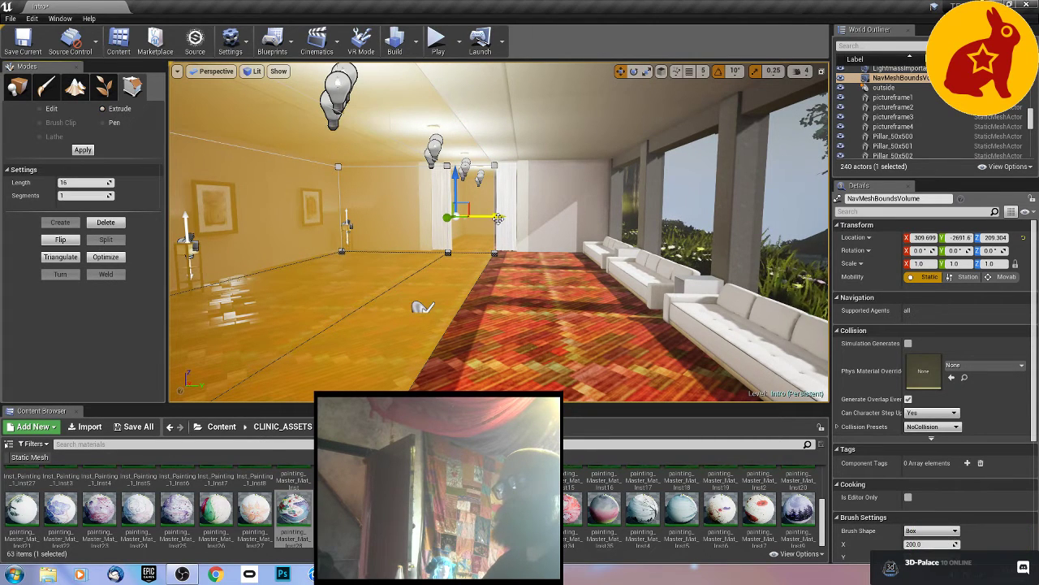
pyautogui.moveTo(497, 219); pyautogui.dragTo(696, 212)
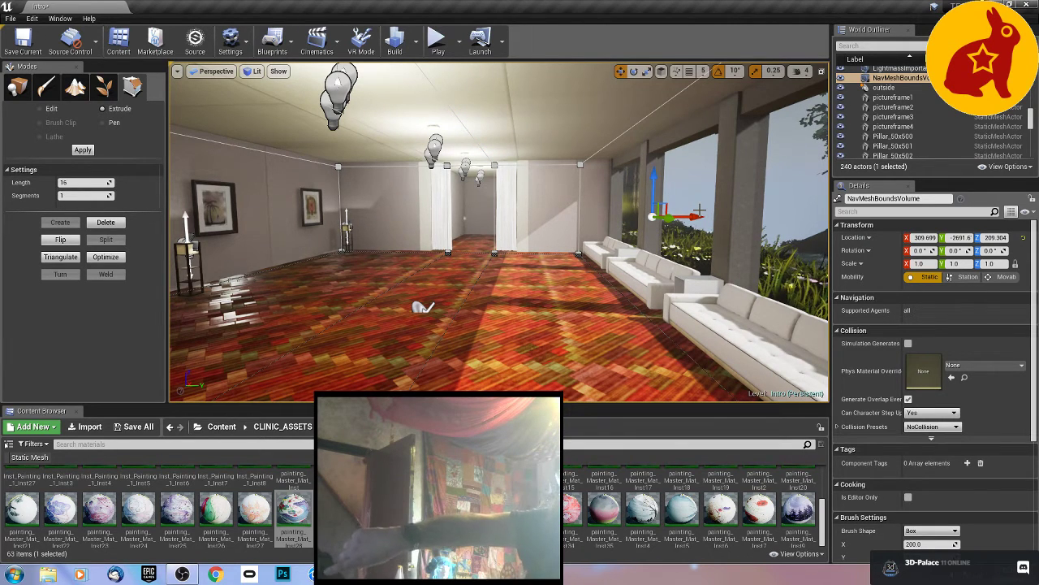
# Step: Extrude the navigation volume's end face out through the curtained doorway at the end of the main hall
pyautogui.moveTo(392, 317); pyautogui.dragTo(337, 330, button='right')
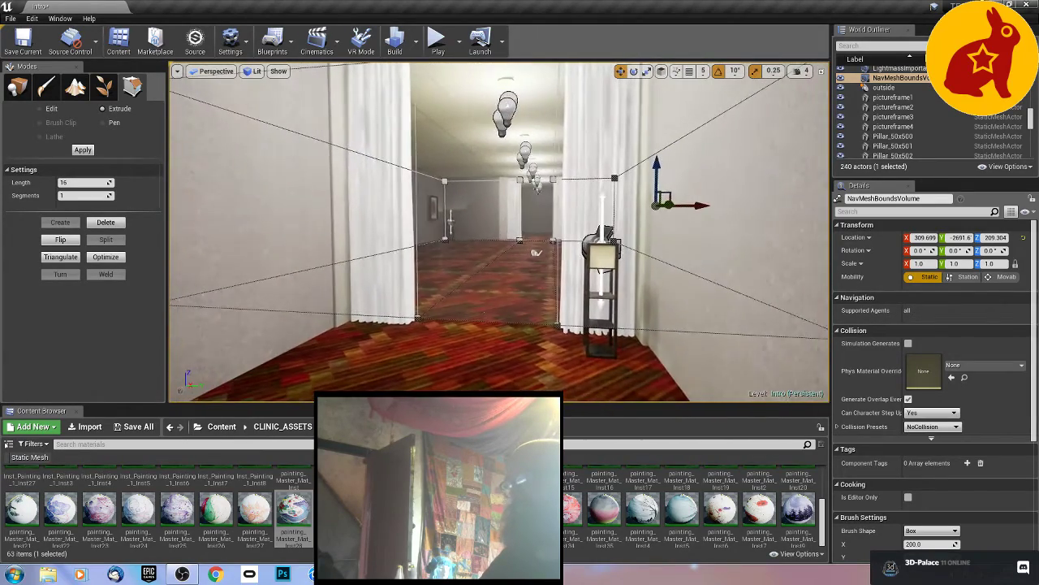
pyautogui.click(496, 288)
pyautogui.moveTo(496, 289); pyautogui.dragTo(584, 248, button='right')
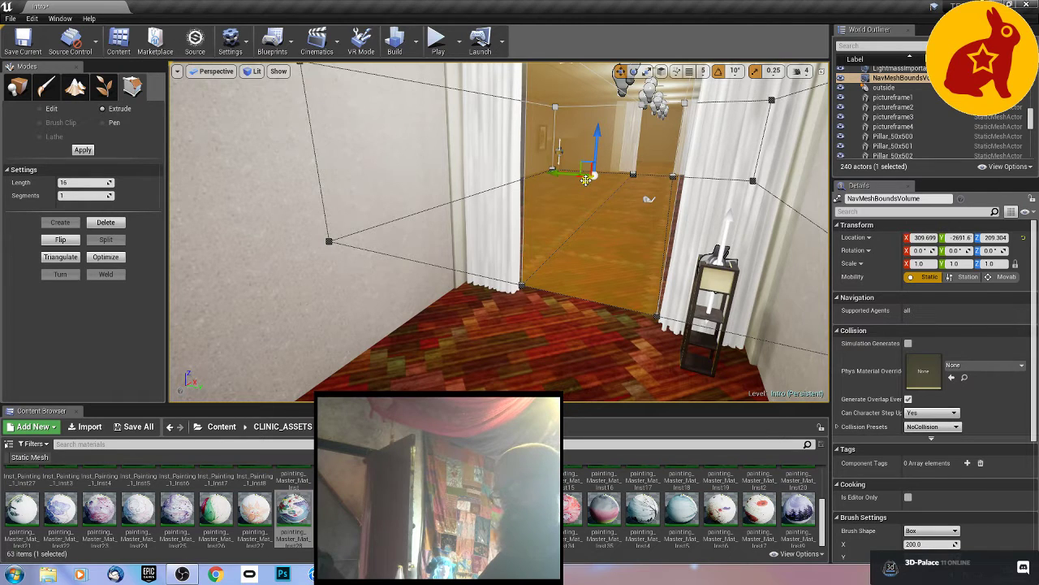
pyautogui.moveTo(586, 180); pyautogui.dragTo(262, 341)
# Step: Extrude the doorway section across the side corridor's width and move its end face close to the far wall by the lamp
pyautogui.moveTo(435, 324); pyautogui.dragTo(406, 341, button='right')
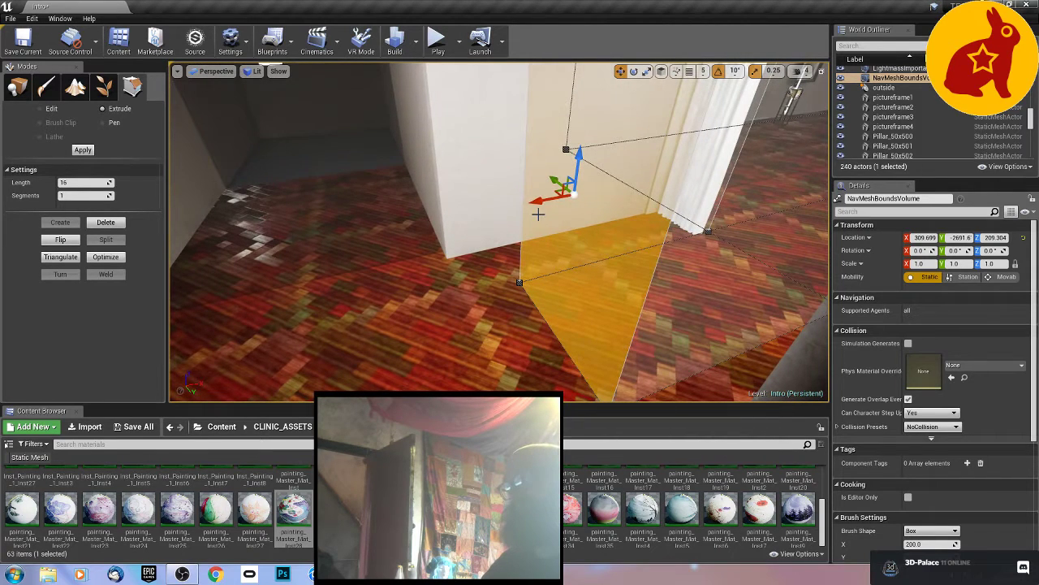
pyautogui.moveTo(540, 201); pyautogui.dragTo(174, 250)
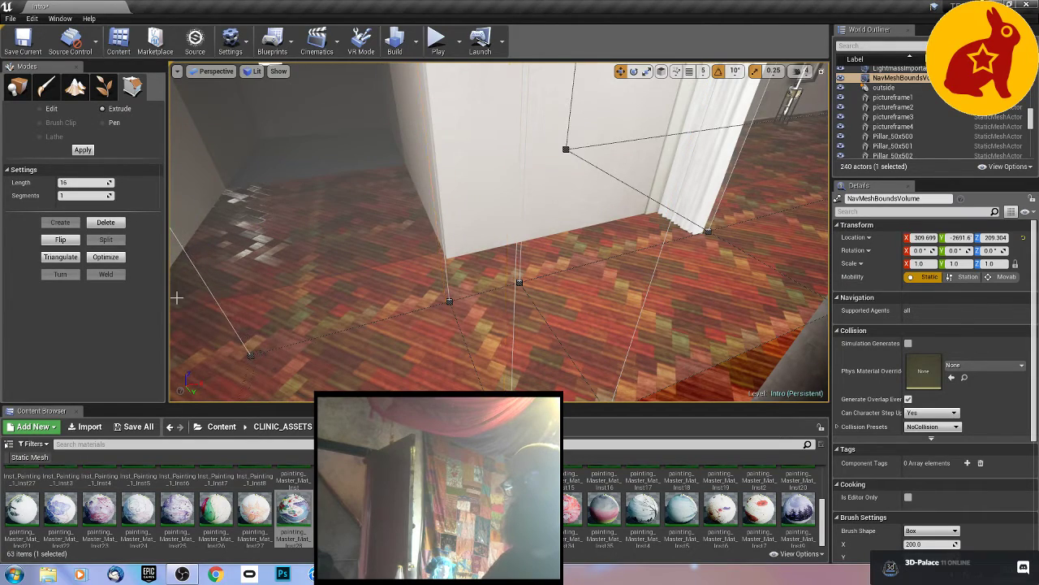
pyautogui.moveTo(353, 301); pyautogui.dragTo(370, 194, button='right')
pyautogui.click(40, 109)
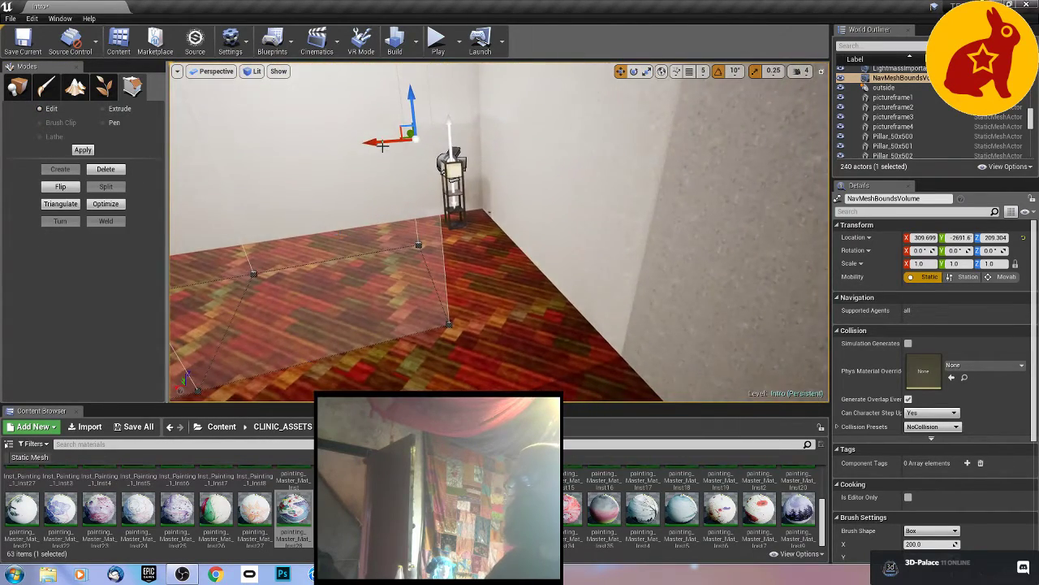
pyautogui.moveTo(382, 141); pyautogui.dragTo(471, 136)
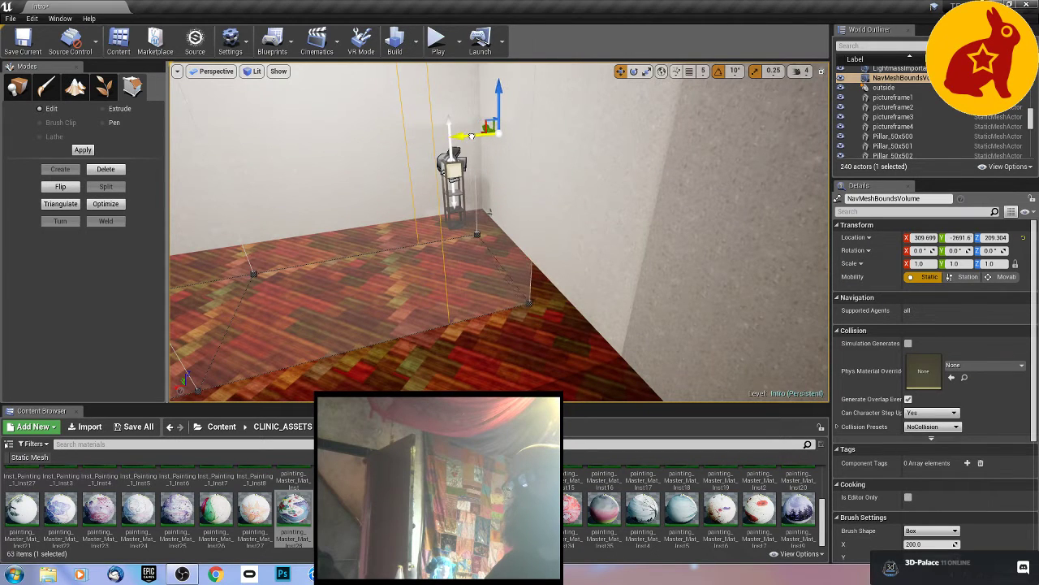
# Step: Extrude the side face of the new corridor section along the side corridor to the building's edge
pyautogui.click(377, 237)
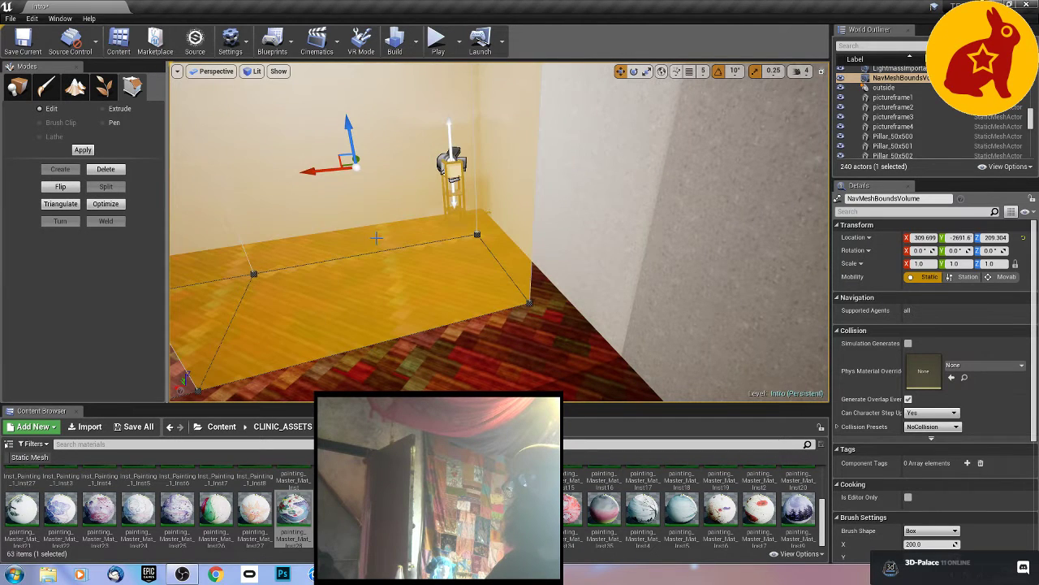
pyautogui.click(102, 108)
pyautogui.moveTo(272, 200); pyautogui.dragTo(268, 284, button='right')
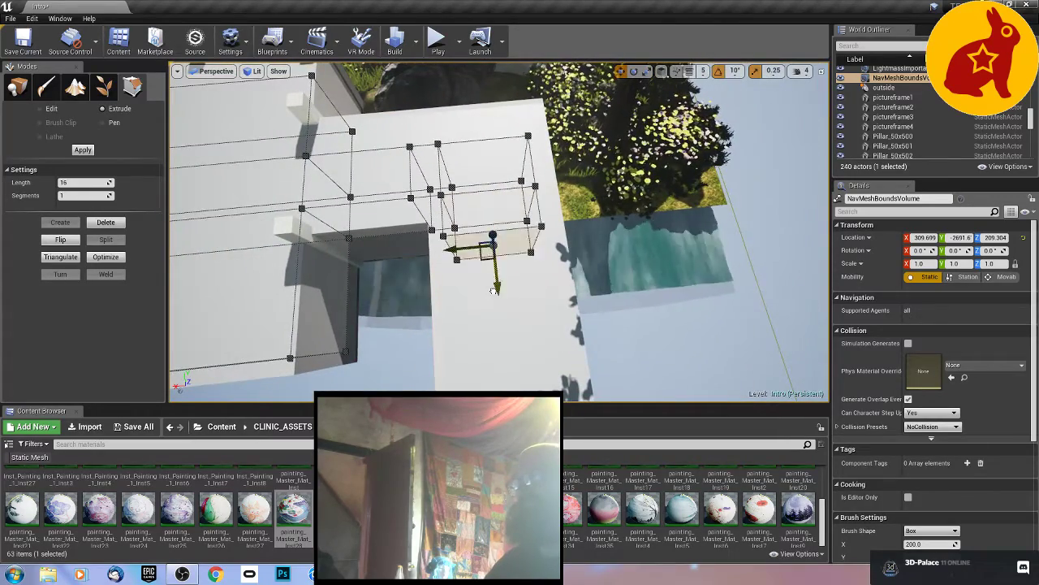
pyautogui.moveTo(495, 291); pyautogui.dragTo(463, 360)
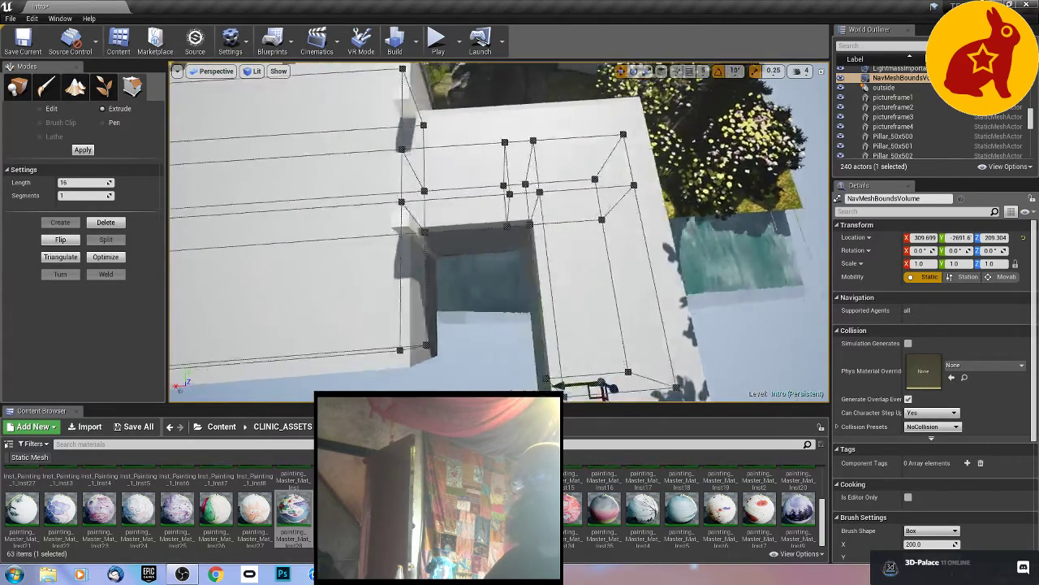
# Step: Reselect the navigation volume and try to extrude it at the curtained doorway on the main hall's other end
pyautogui.moveTo(524, 227)
pyautogui.mouseDown(button='right')
pyautogui.moveTo(504, 224)
pyautogui.moveTo(525, 227)
pyautogui.mouseUp(button='right')
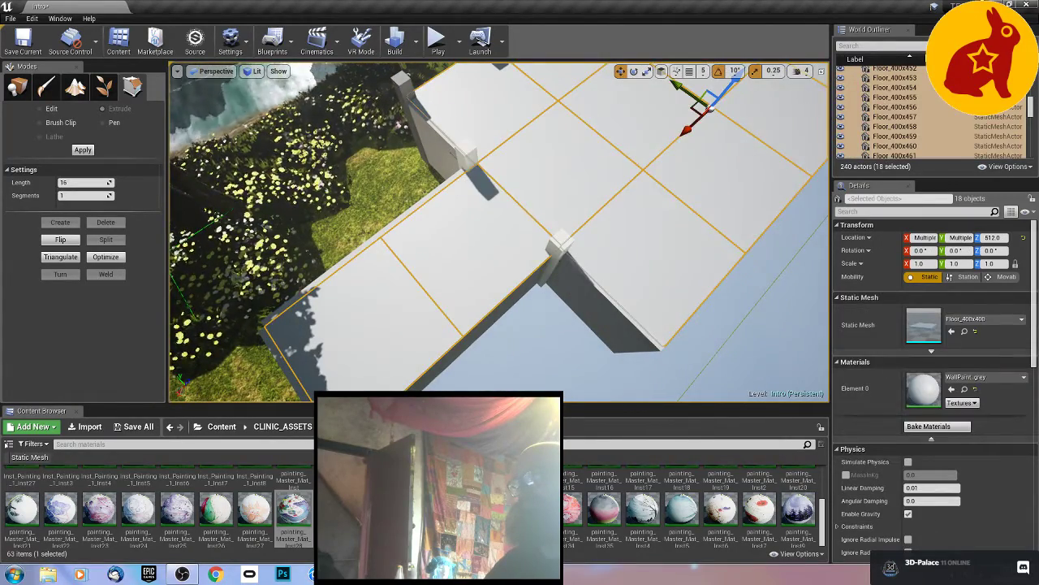
pyautogui.press('w')
pyautogui.moveTo(526, 220); pyautogui.dragTo(499, 256, button='right')
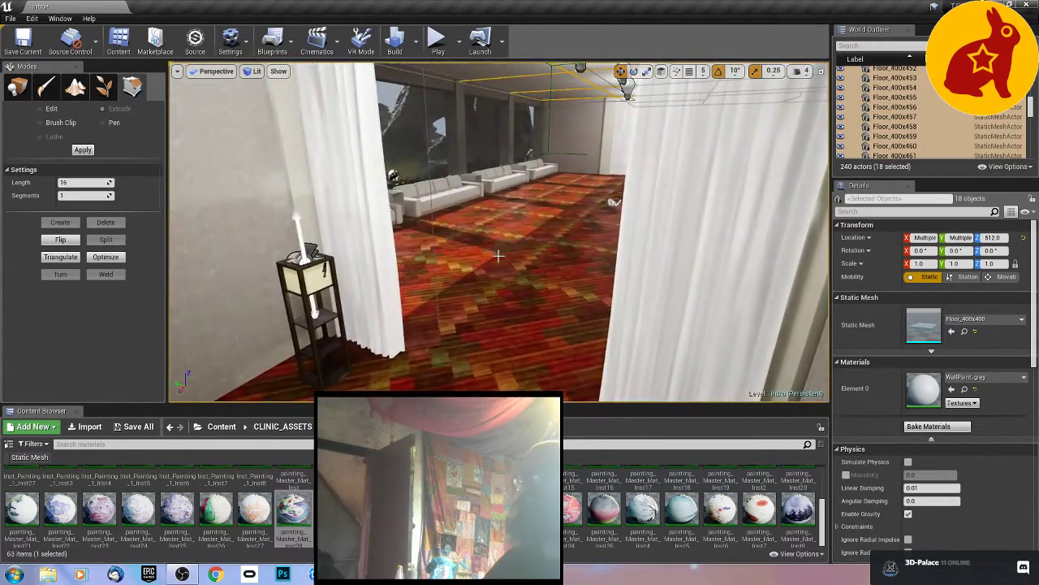
pyautogui.click(473, 215)
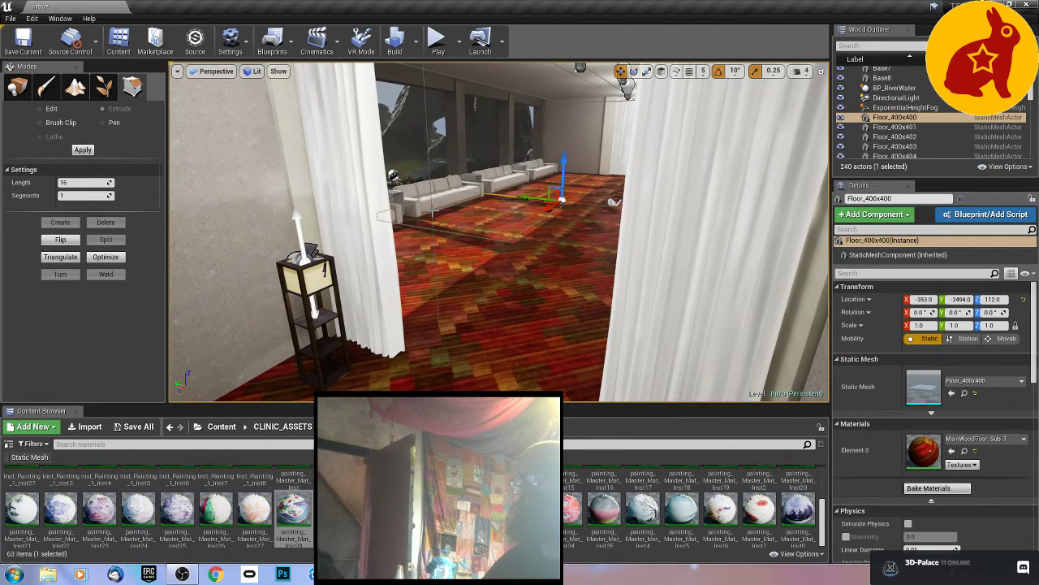
pyautogui.click(438, 161)
pyautogui.click(472, 160)
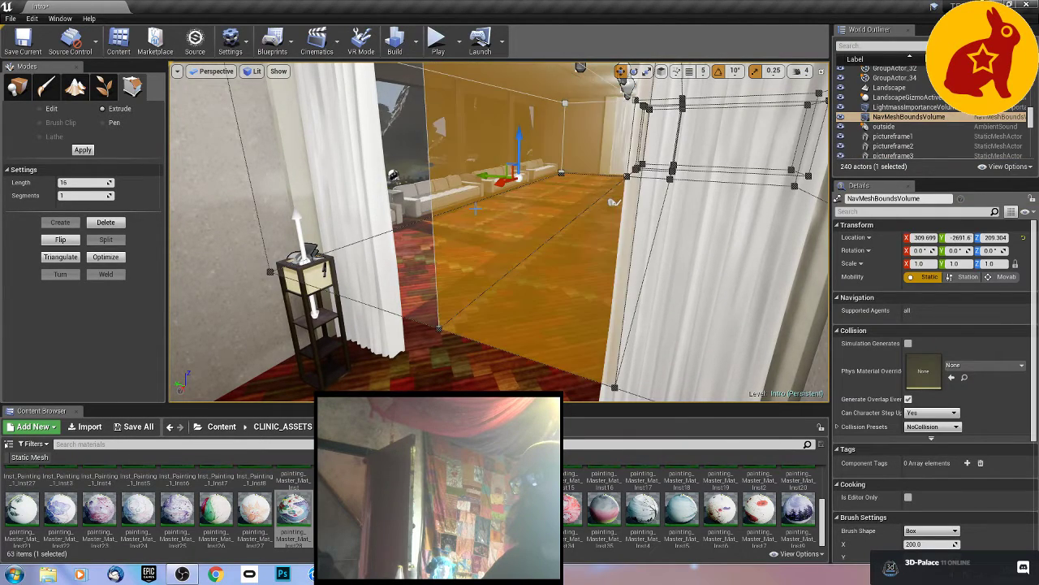
pyautogui.moveTo(472, 160); pyautogui.dragTo(430, 313, button='right')
pyautogui.moveTo(570, 245)
pyautogui.mouseDown()
pyautogui.moveTo(327, 268)
pyautogui.moveTo(344, 263)
pyautogui.mouseUp()
pyautogui.moveTo(466, 329)
pyautogui.mouseDown(button='right')
pyautogui.moveTo(520, 357)
pyautogui.moveTo(455, 341)
pyautogui.moveTo(430, 299)
pyautogui.mouseUp(button='right')
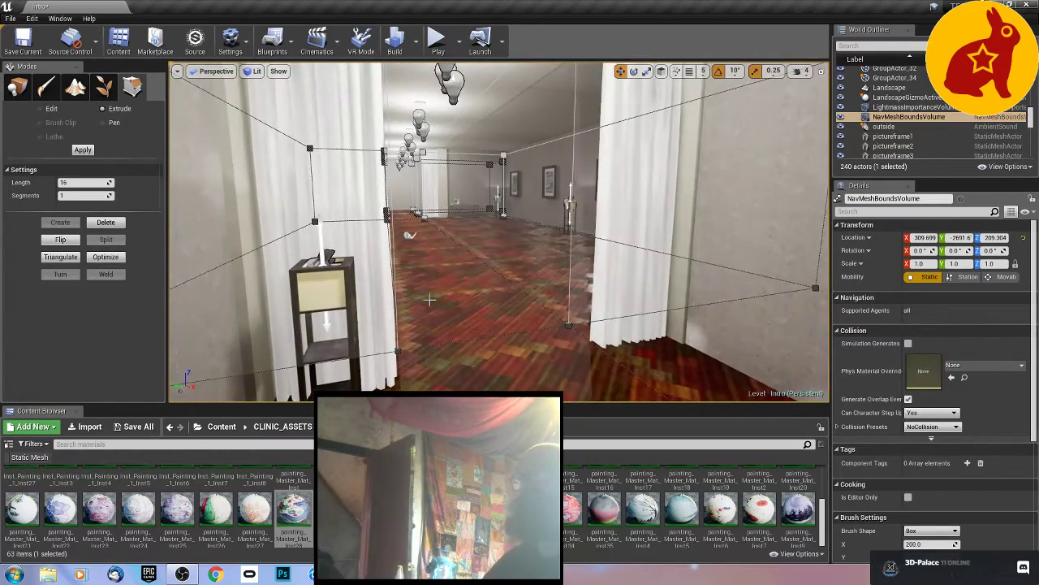
# Step: Leave geometry editing for placement mode and save the Intro level
pyautogui.click(17, 86)
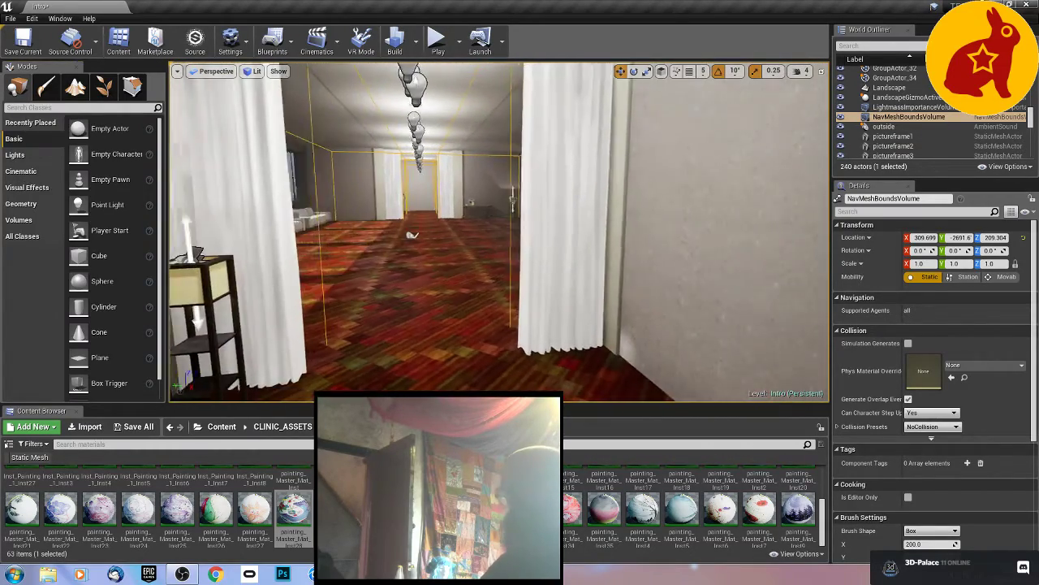
pyautogui.moveTo(454, 237); pyautogui.dragTo(454, 237, button='right')
pyautogui.press('d')
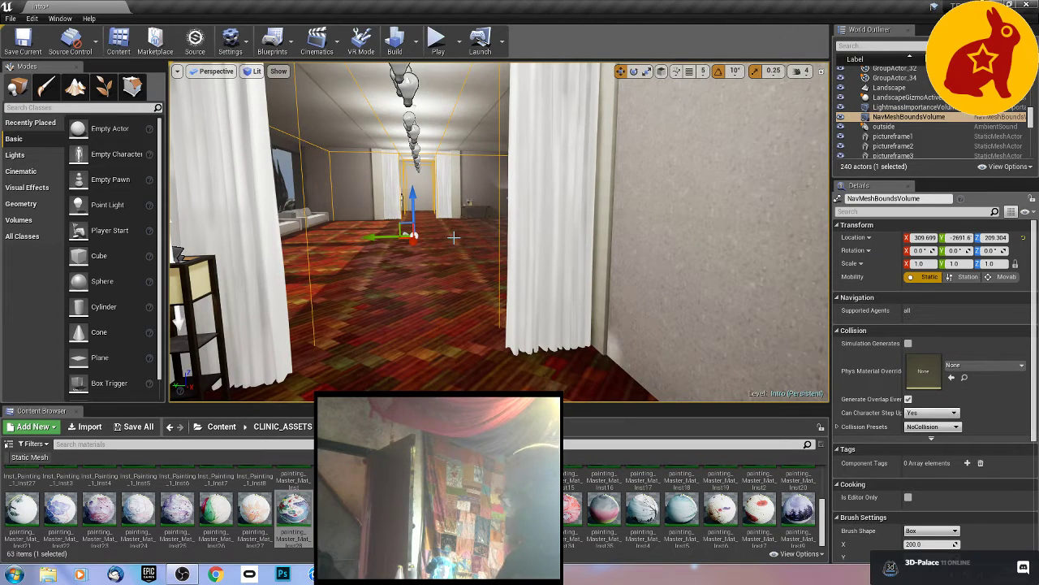
pyautogui.hotkey('ctrl', 's')
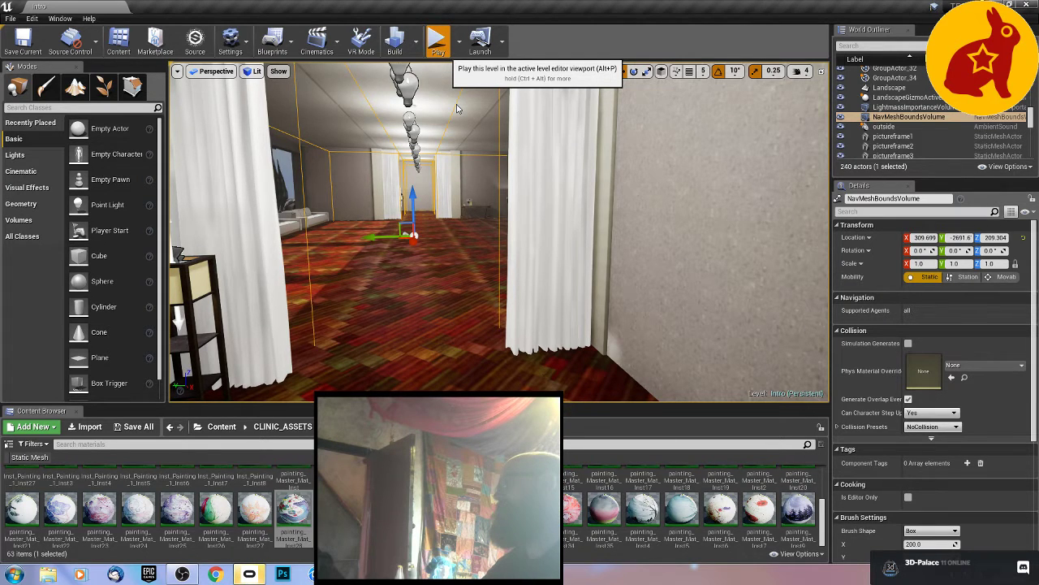
# Step: Play-test the Intro level in the viewport and walk through the main hall to examine the windows, river view, lamp and white sofas
pyautogui.hotkey('alt', 'p')
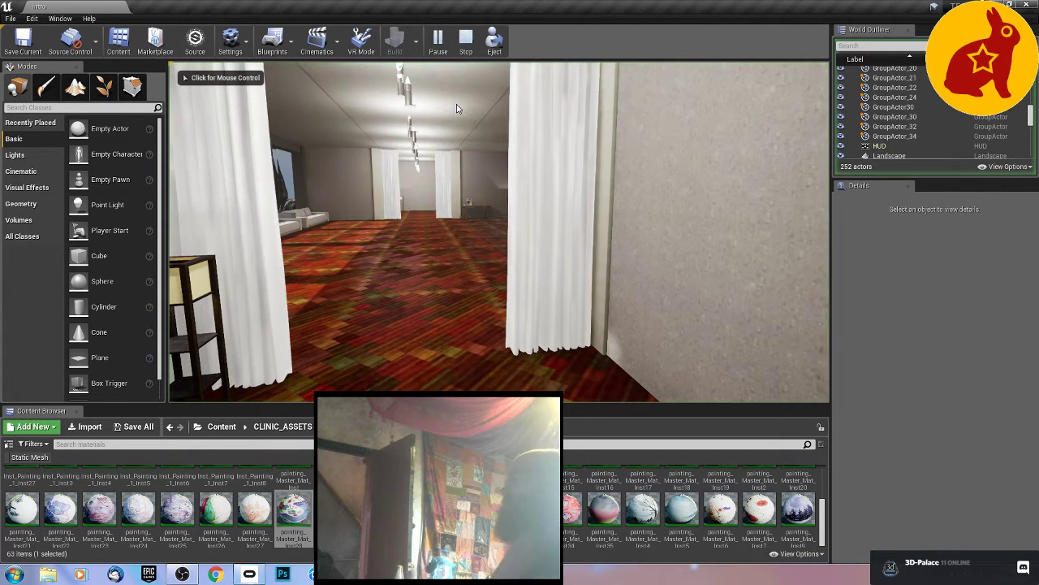
pyautogui.click(458, 108)
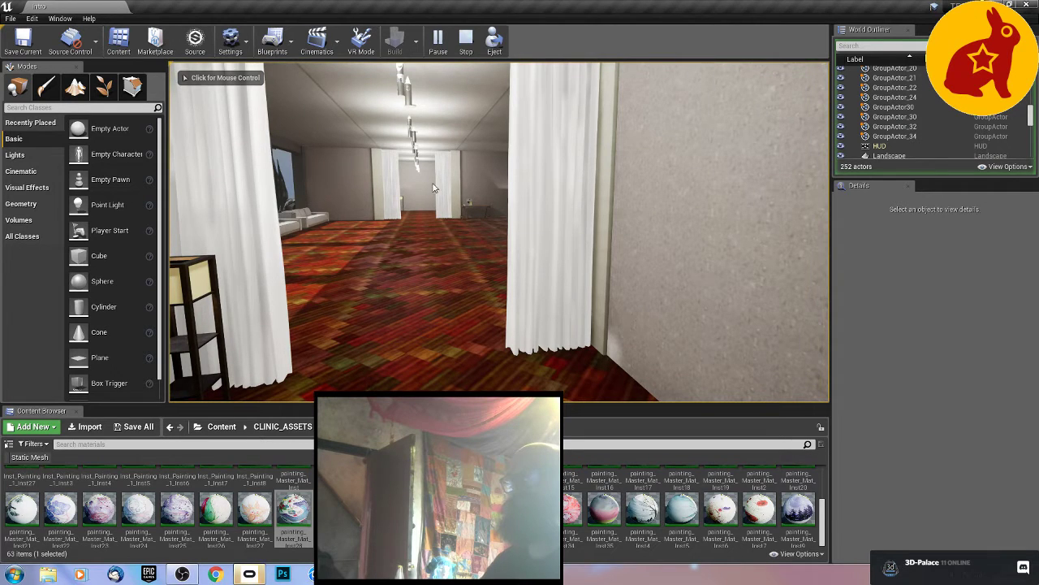
pyautogui.press('s')
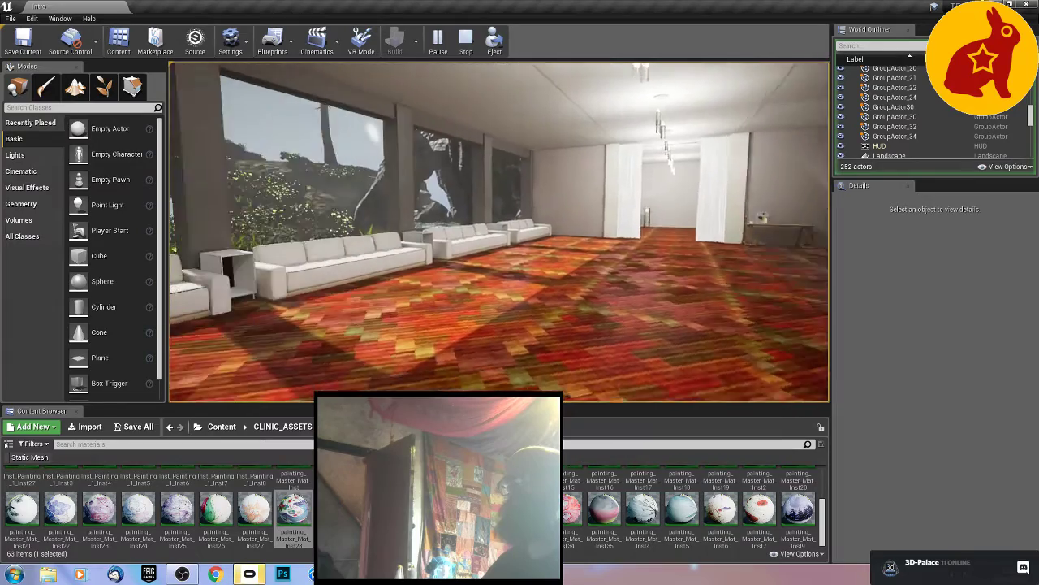
pyautogui.press('w')
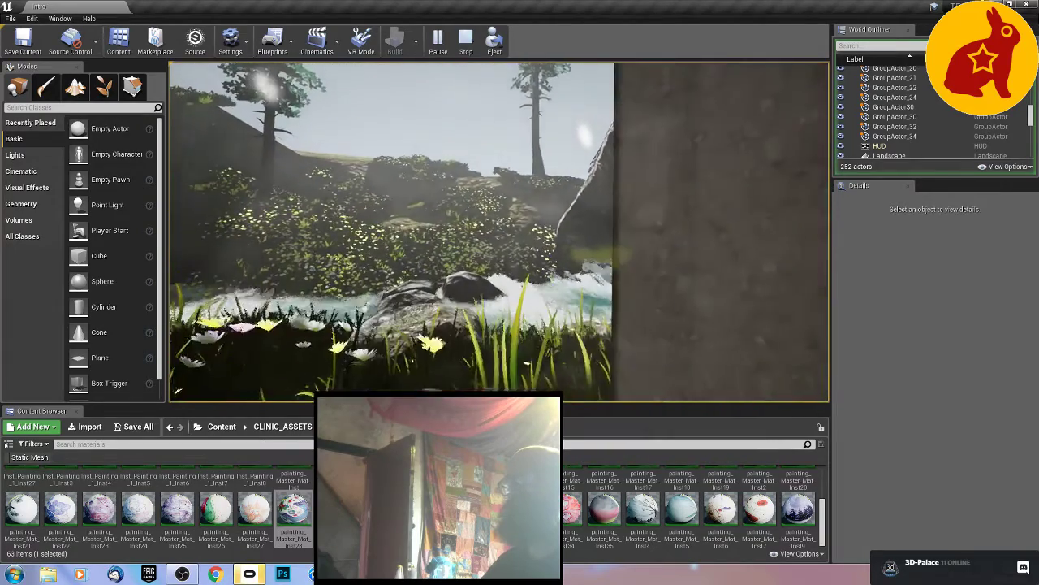
pyautogui.press('w')
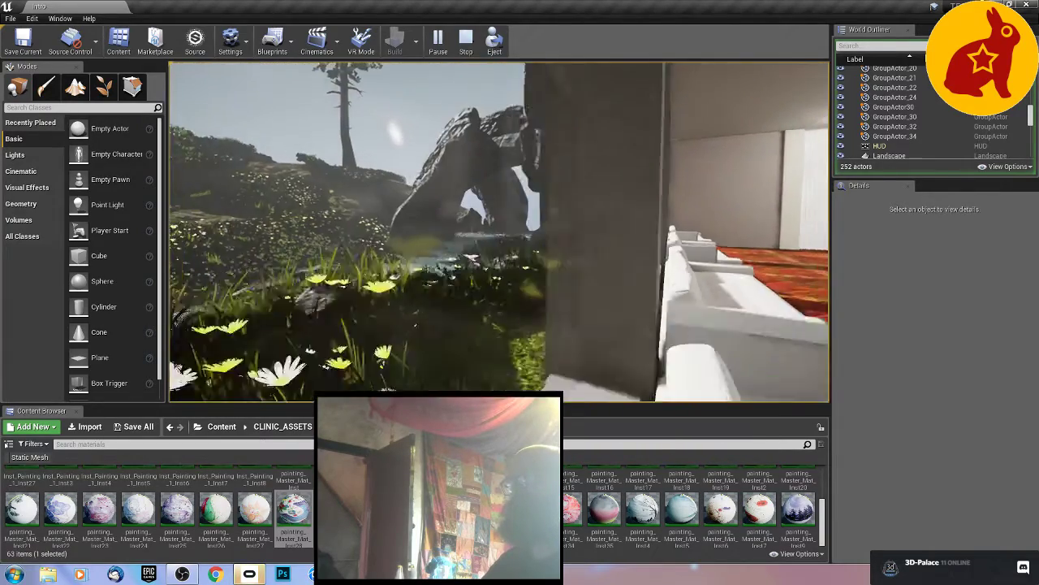
pyautogui.press('w')
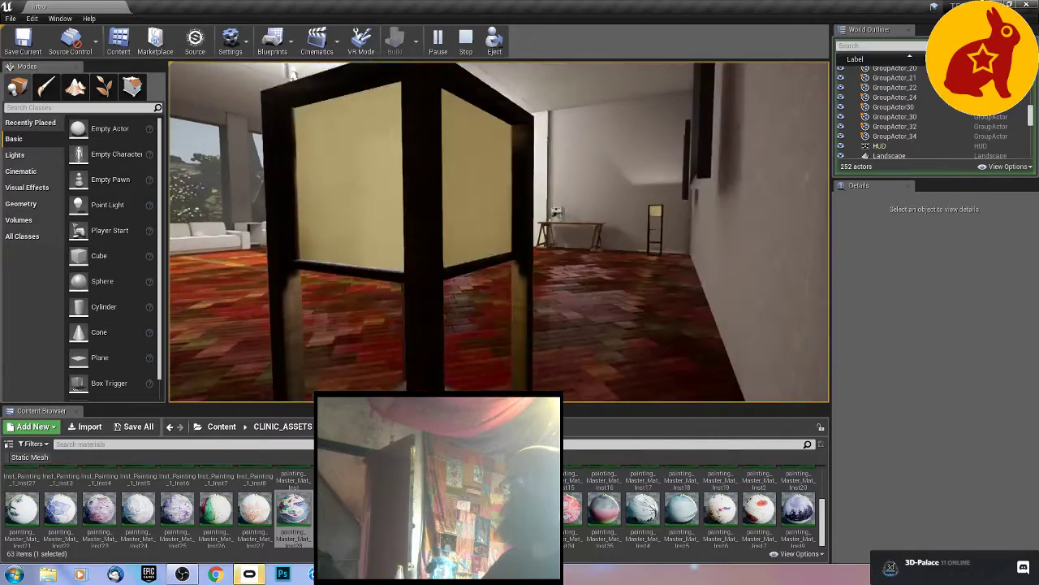
pyautogui.press('w')
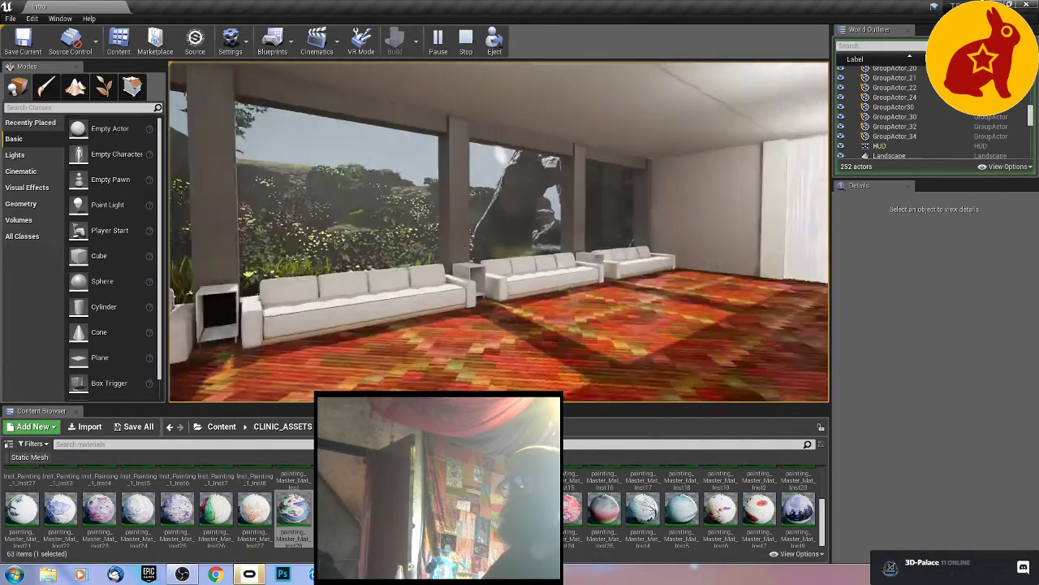
pyautogui.press('w')
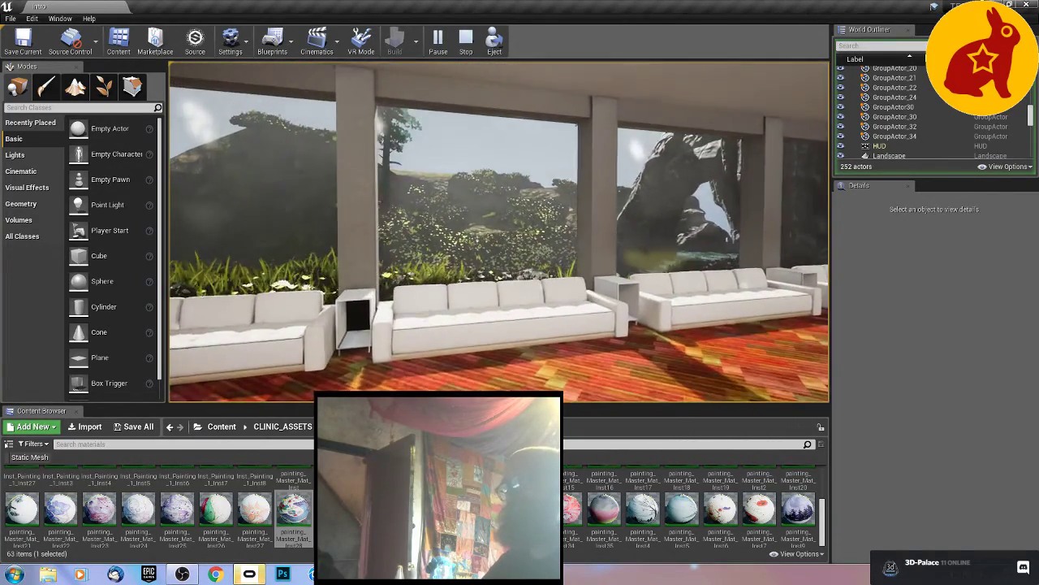
pyautogui.press('a')
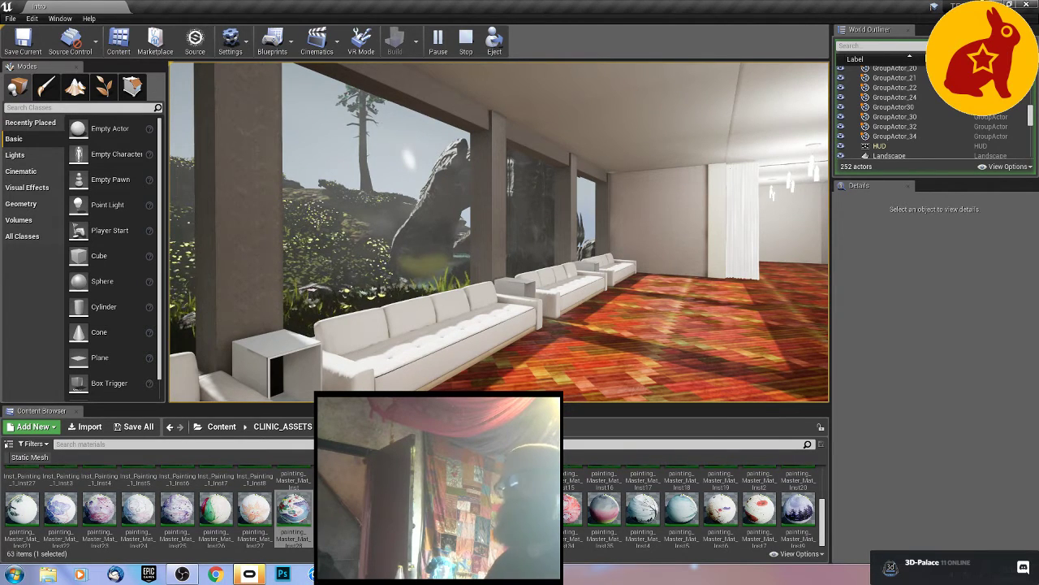
pyautogui.press('a')
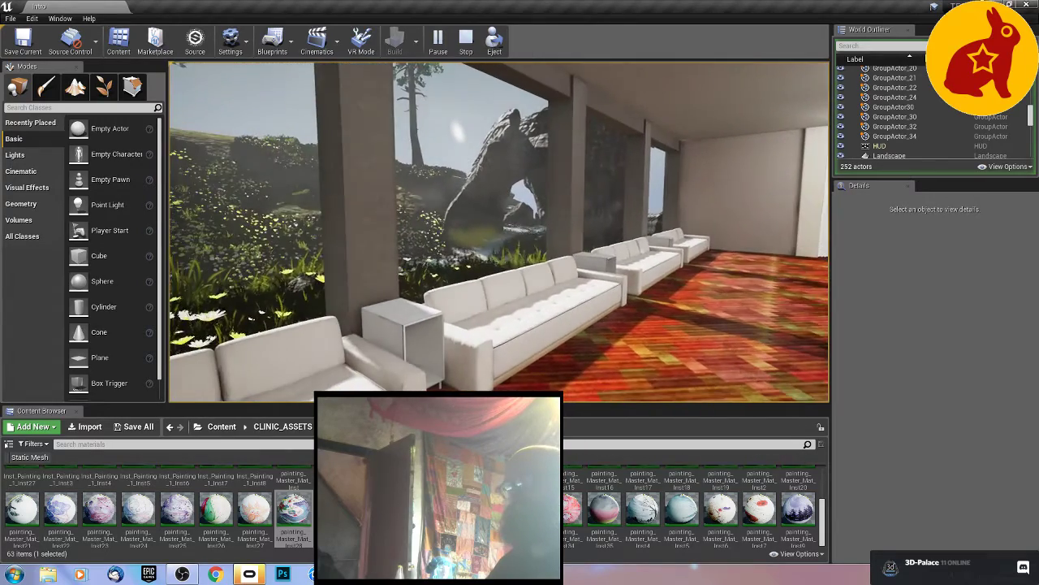
# Step: Walk over to the coffee machine on the wooden table, examine it, and return along the hall to the sofas
pyautogui.press('d')
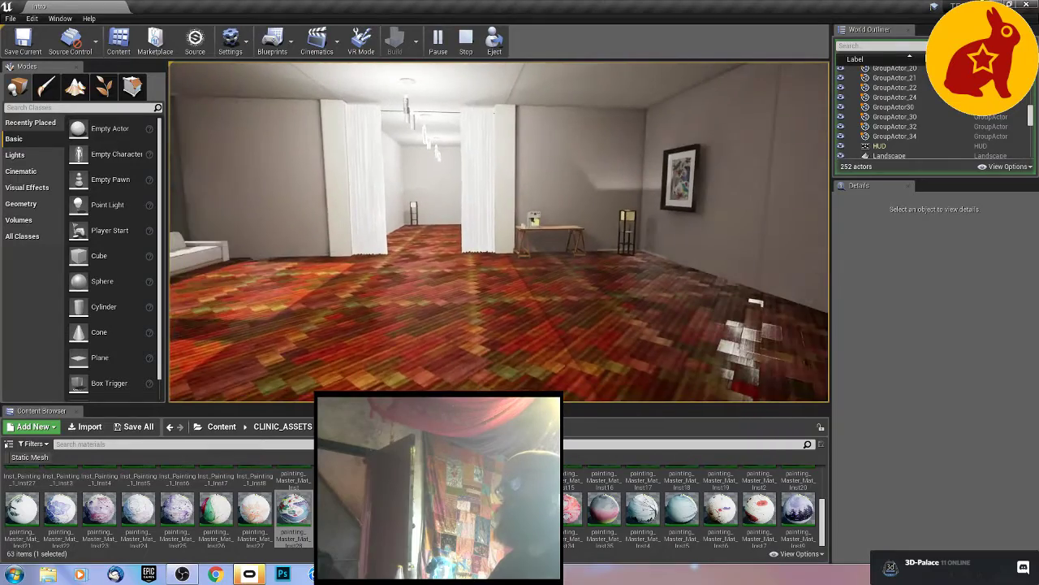
pyautogui.press('w')
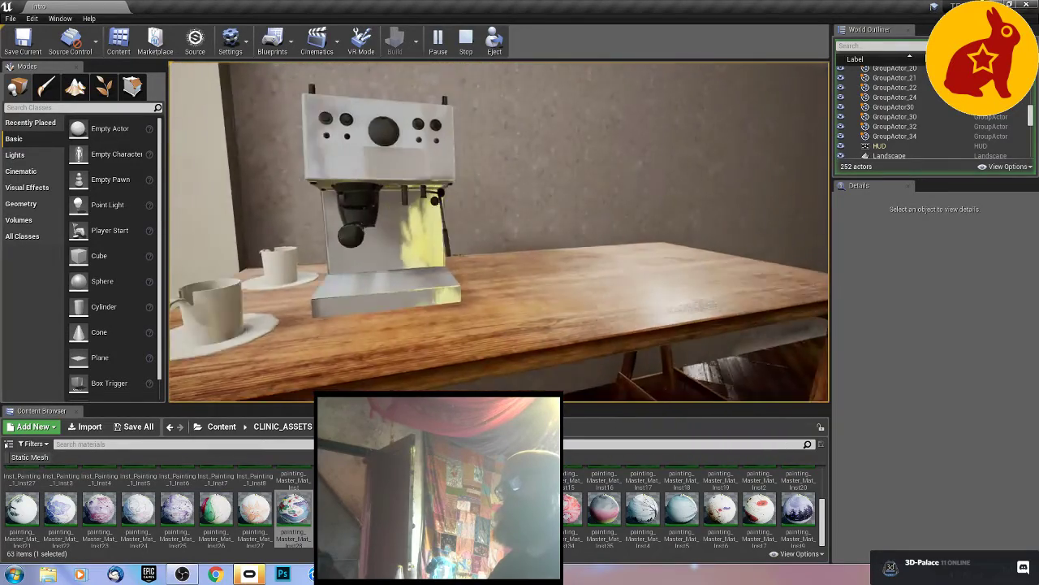
pyautogui.press('d')
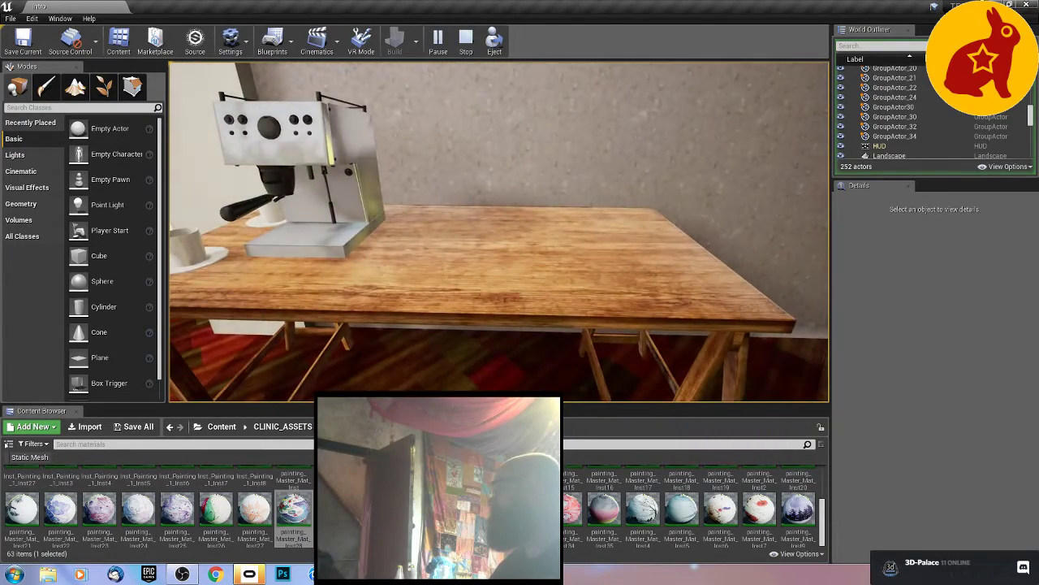
pyautogui.press('w')
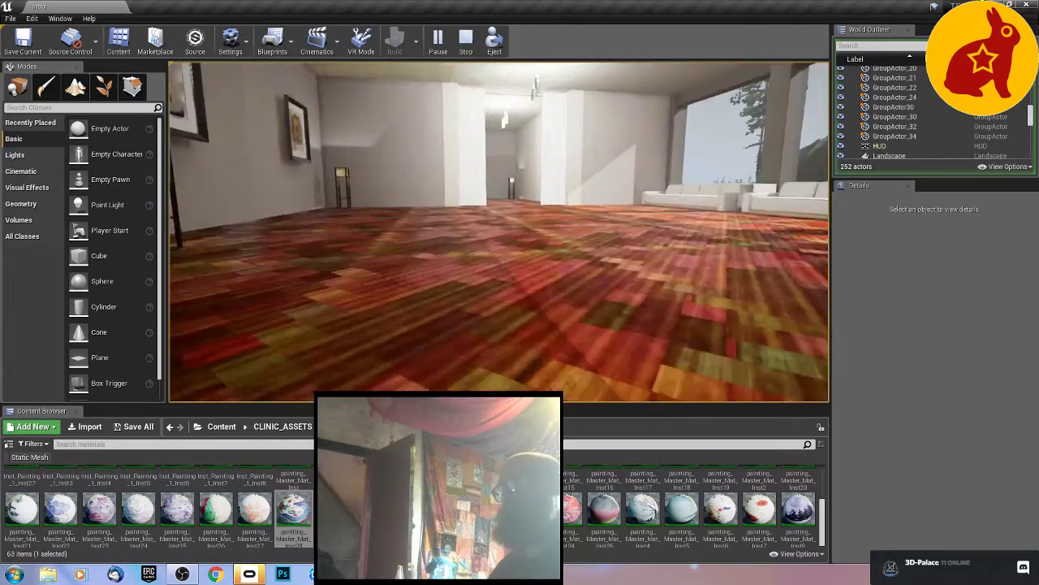
pyautogui.press('w')
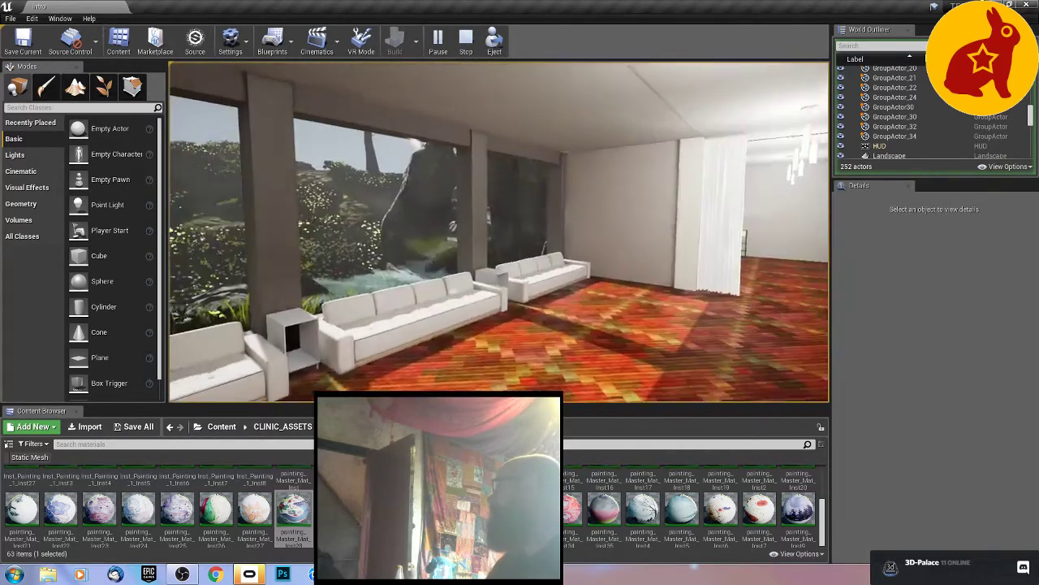
pyautogui.press('a')
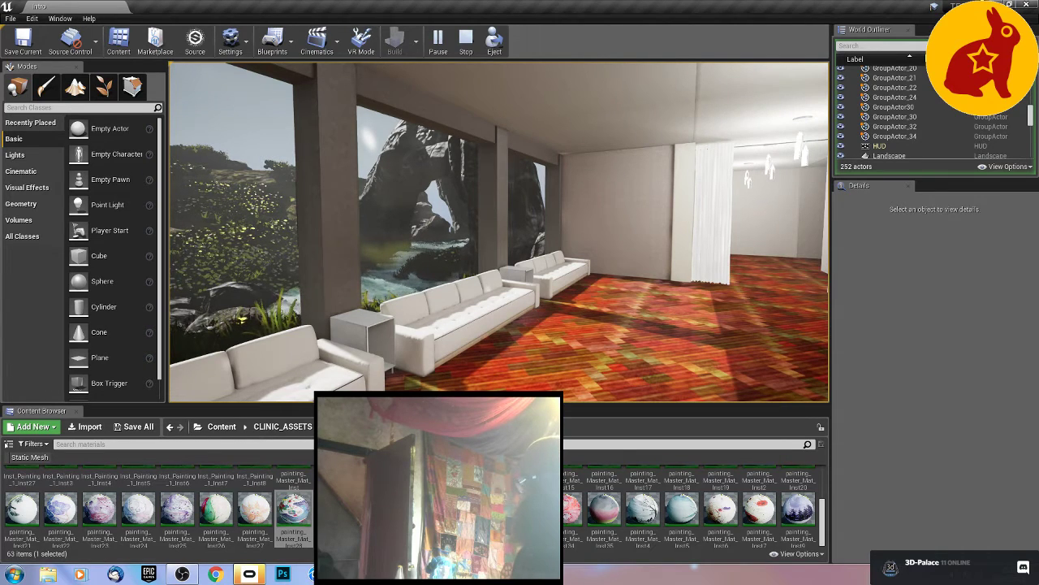
# Step: End the play session and save the Intro level
pyautogui.press('Escape')
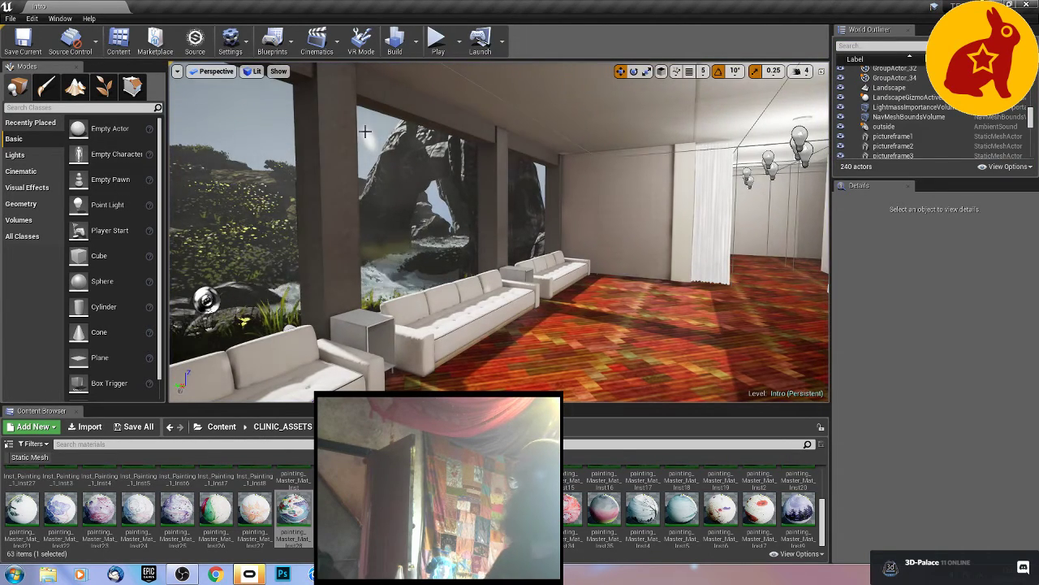
pyautogui.click(36, 51)
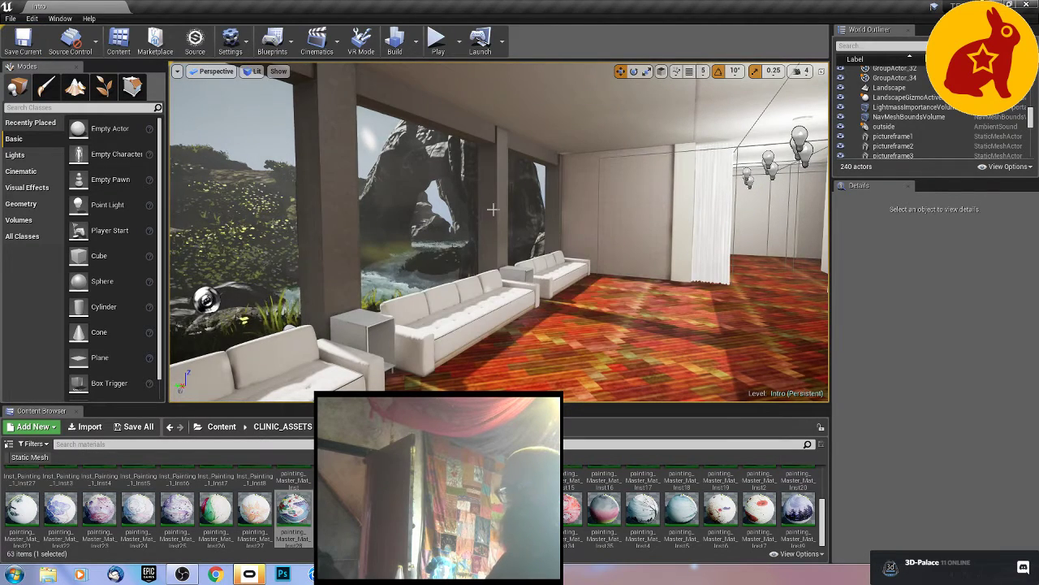
pyautogui.moveTo(493, 209); pyautogui.dragTo(465, 208, button='right')
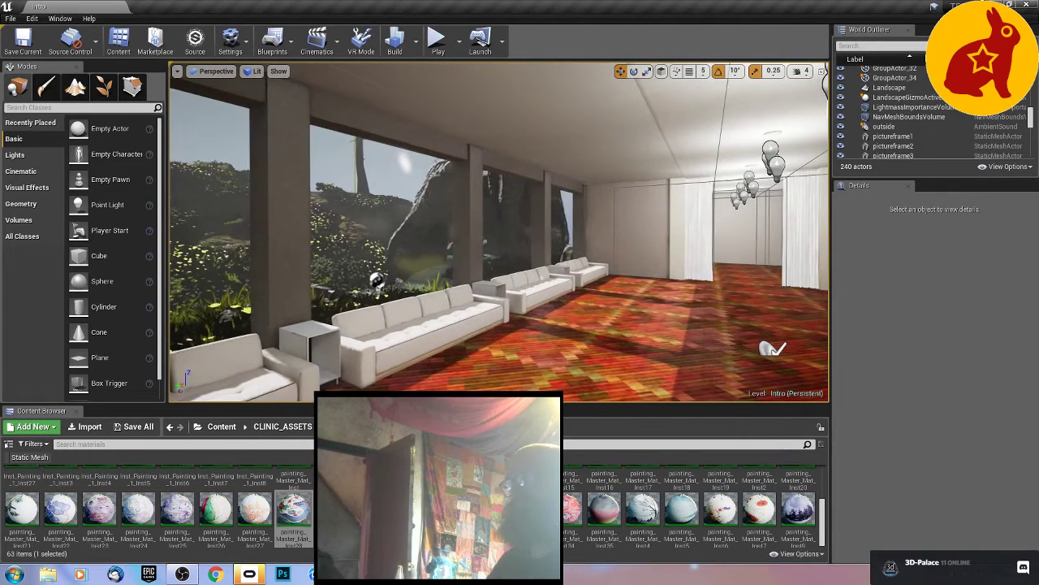
pyautogui.moveTo(517, 243); pyautogui.dragTo(505, 242, button='right')
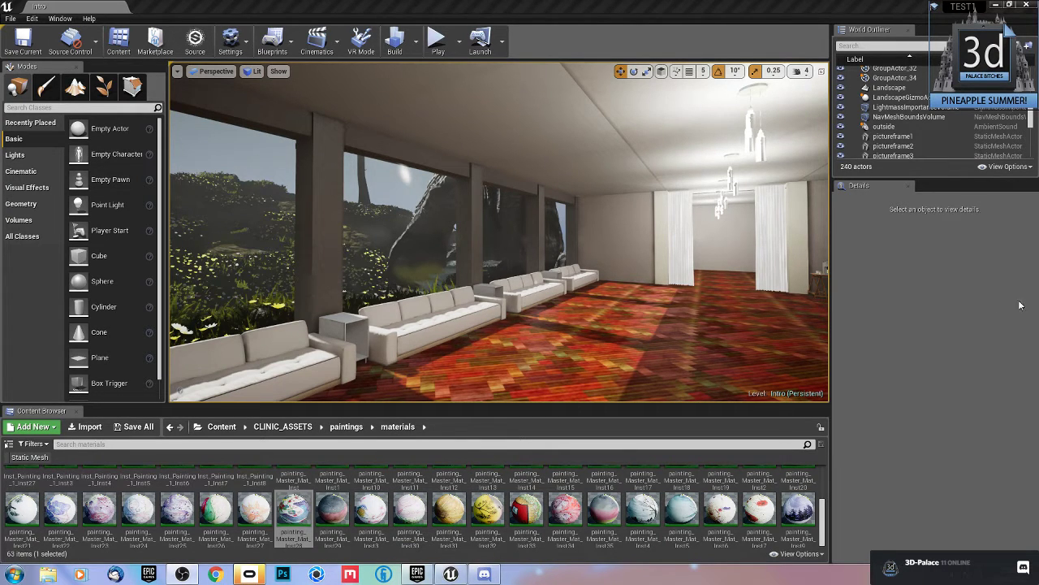
pyautogui.moveTo(648, 290); pyautogui.dragTo(653, 290, button='right')
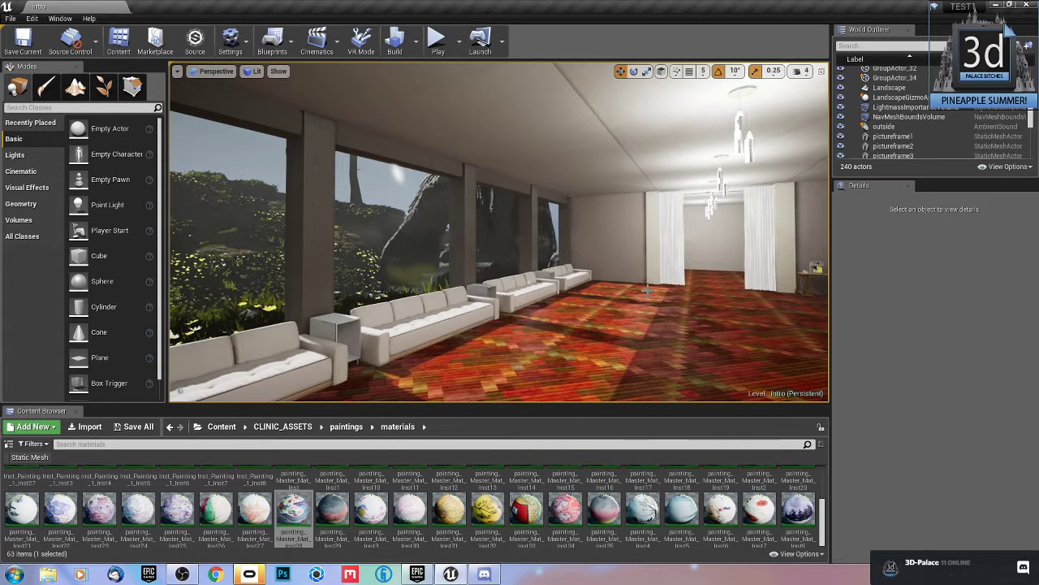